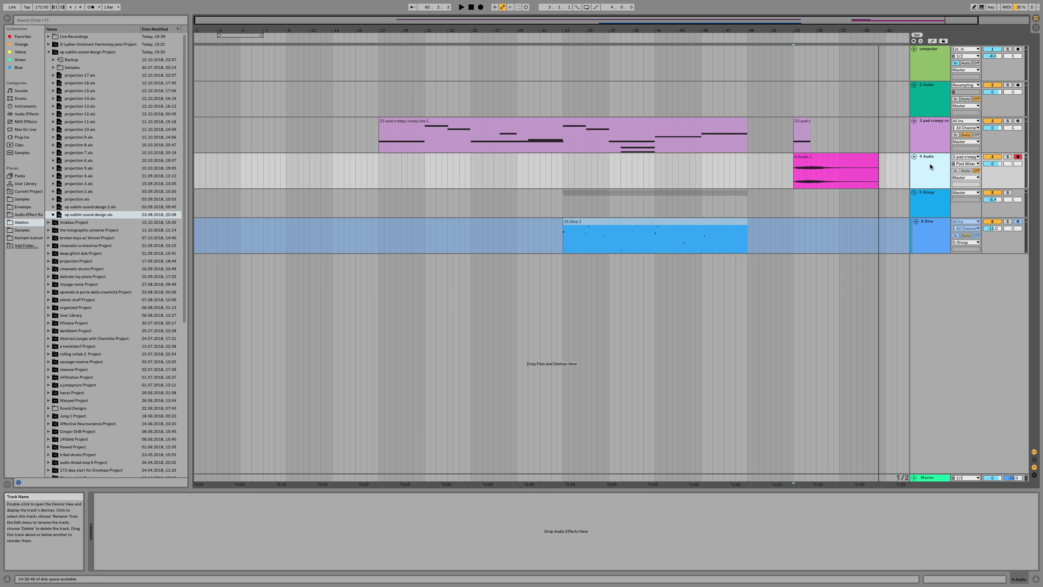
Step: Add the Echo audio effect to the 4 Audio track
left_click(48, 52)
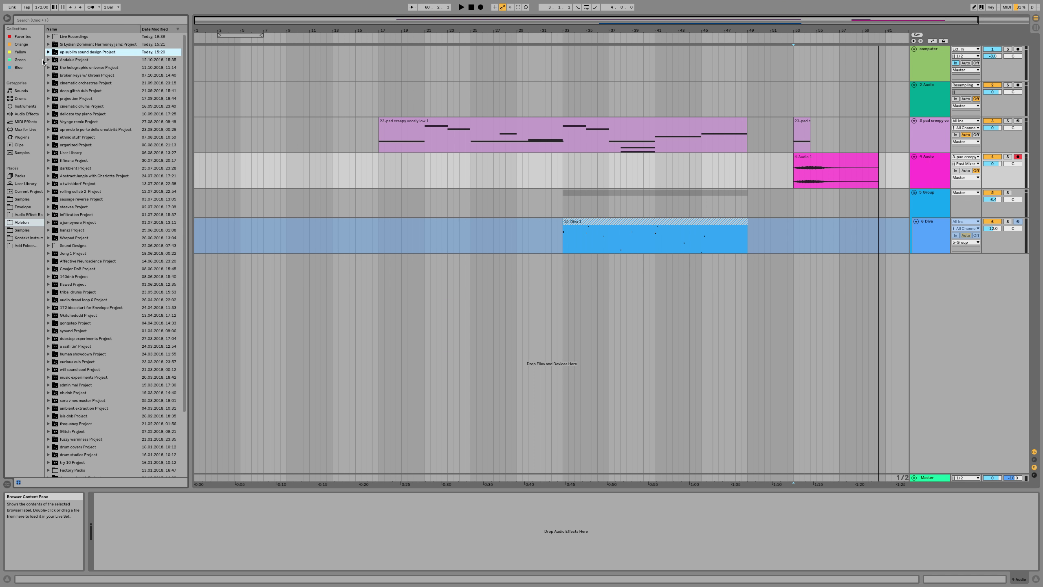
left_click(27, 114)
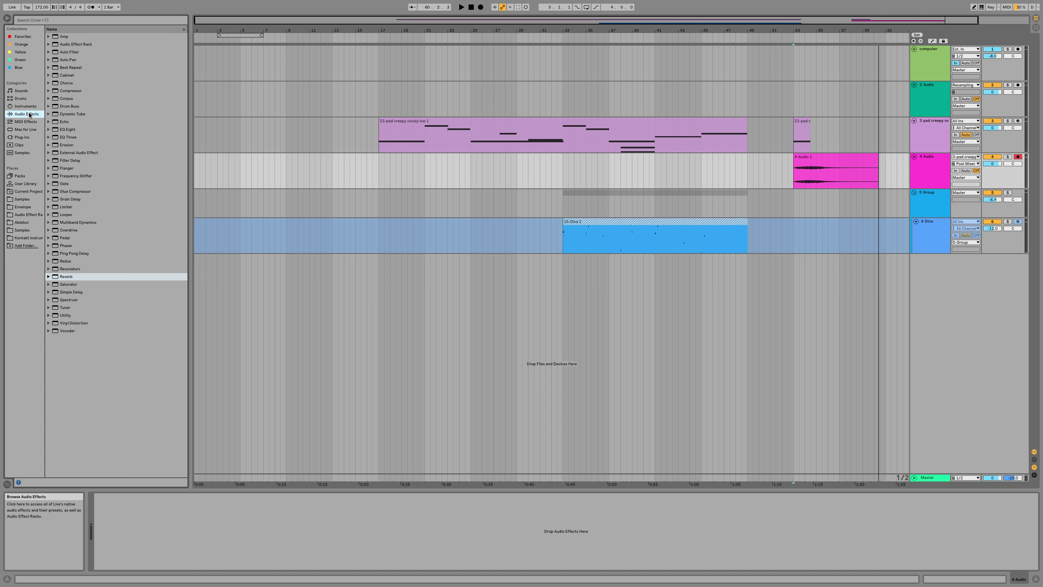
left_click(930, 477)
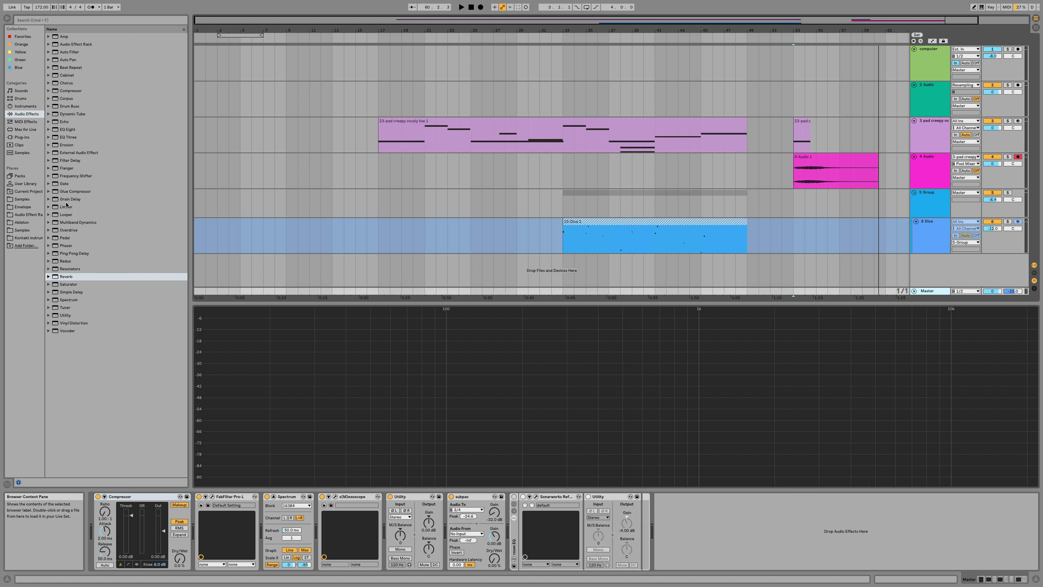
double_click(66, 121)
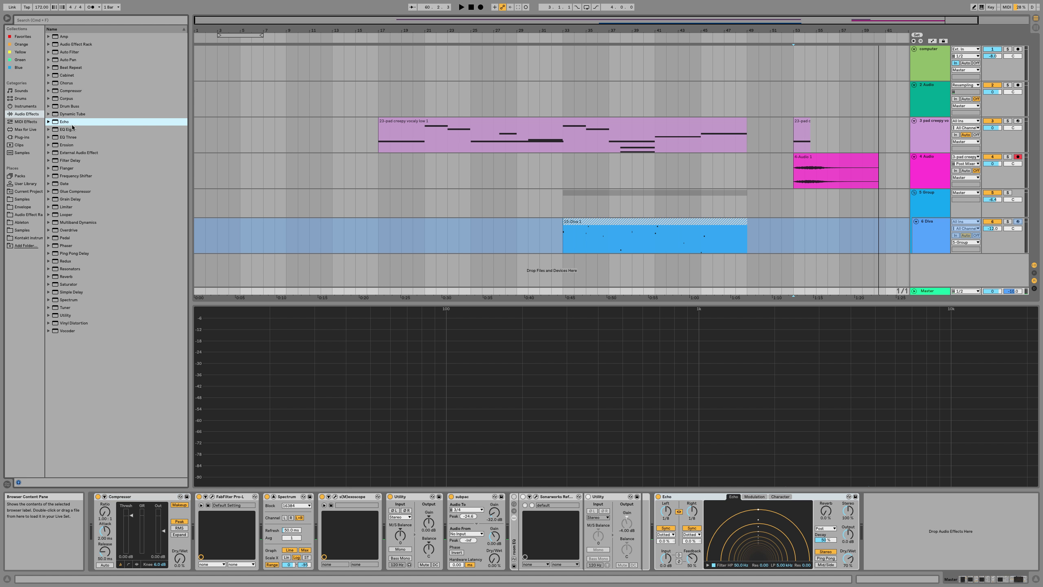
left_click_drag(690, 498, 799, 117)
Step: Move the audio clip on the 4 Audio track to bar 57 and play it
left_click_drag(808, 175, 808, 175)
left_click(862, 164)
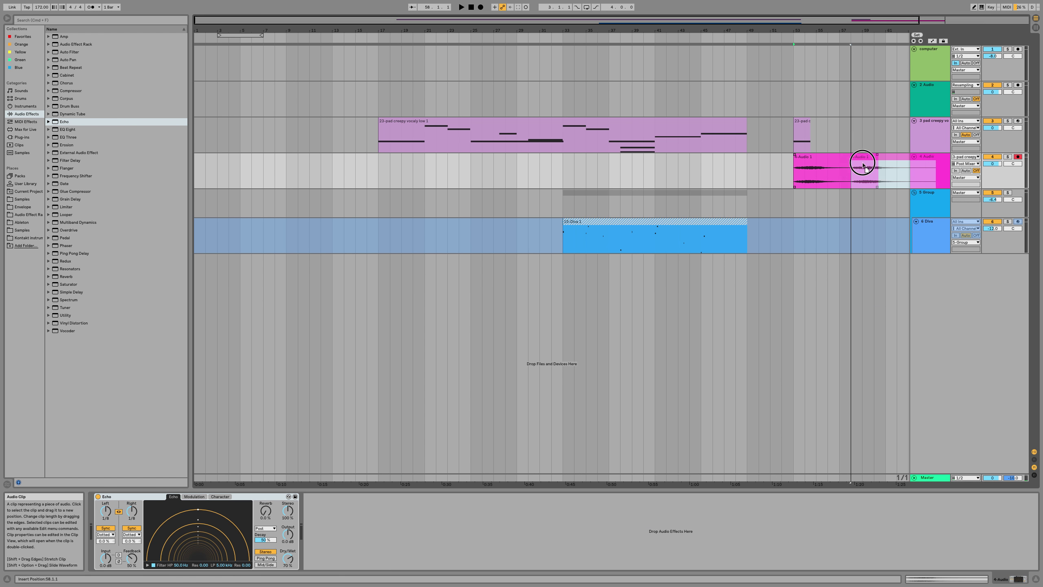
key("space")
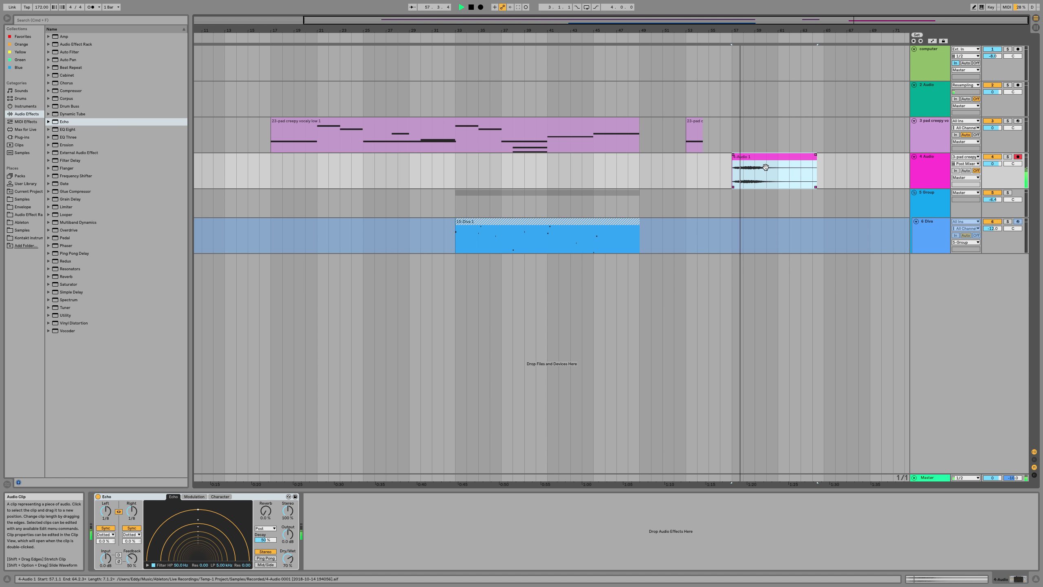
Step: Set Echo's Dry/Wet to about 48% and its Feedback to about 88% during playback
left_click_drag(287, 559, 287, 570)
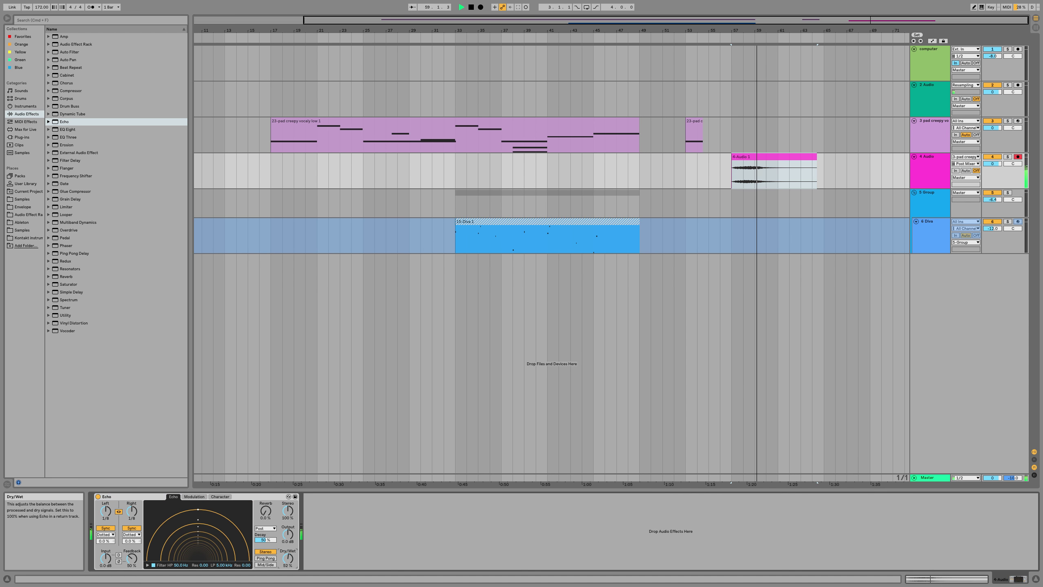
left_click_drag(131, 557, 132, 542)
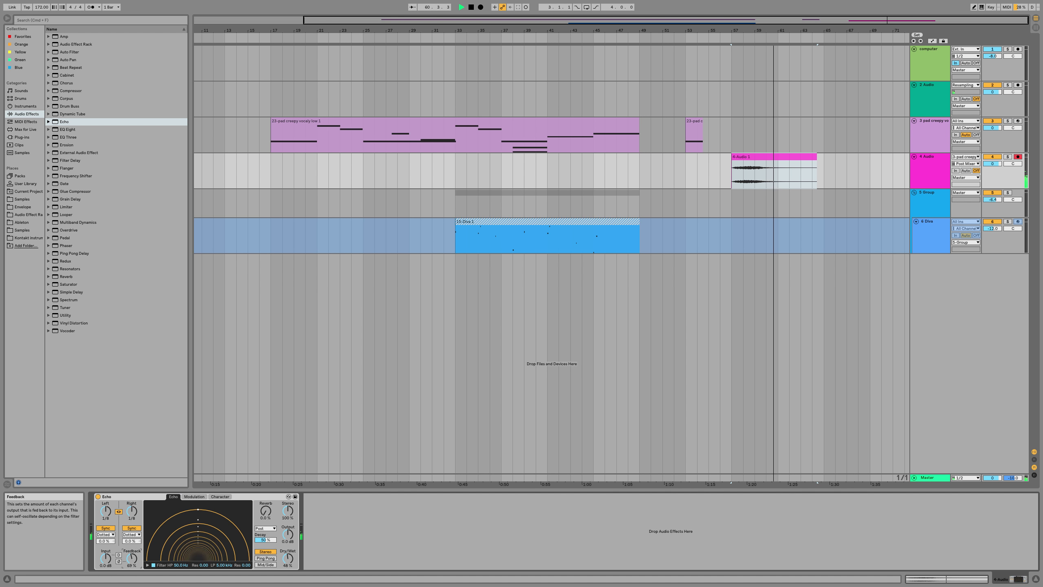
key("space")
Step: Solo and disarm the 4 Audio track, and play its clip
left_click(1007, 156)
left_click(1019, 156)
key("space")
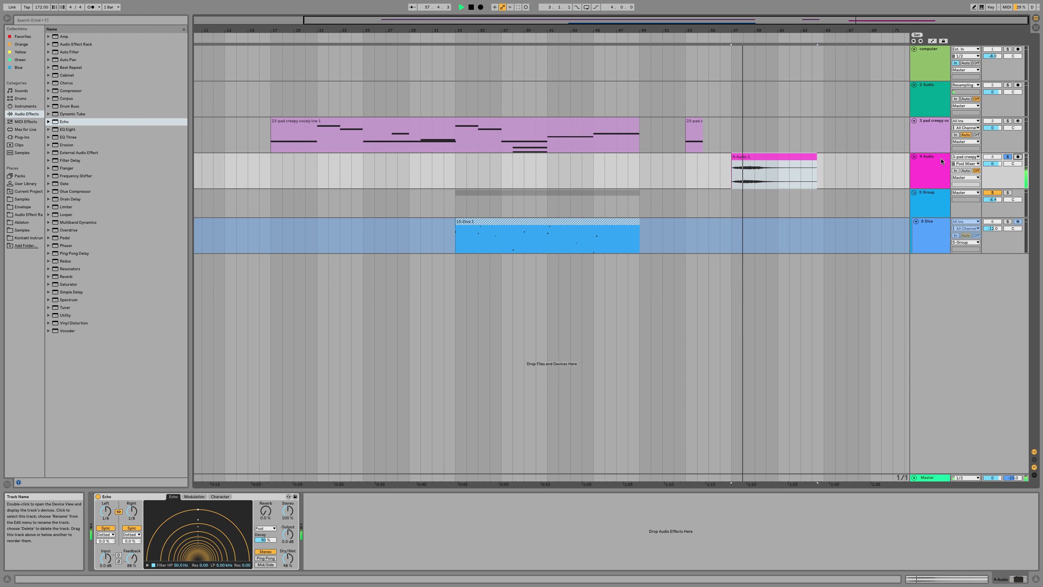
Step: Insert a new audio track below 4 Audio, arm it and set its input to 4-Audio
key("super+t")
left_click(1018, 194)
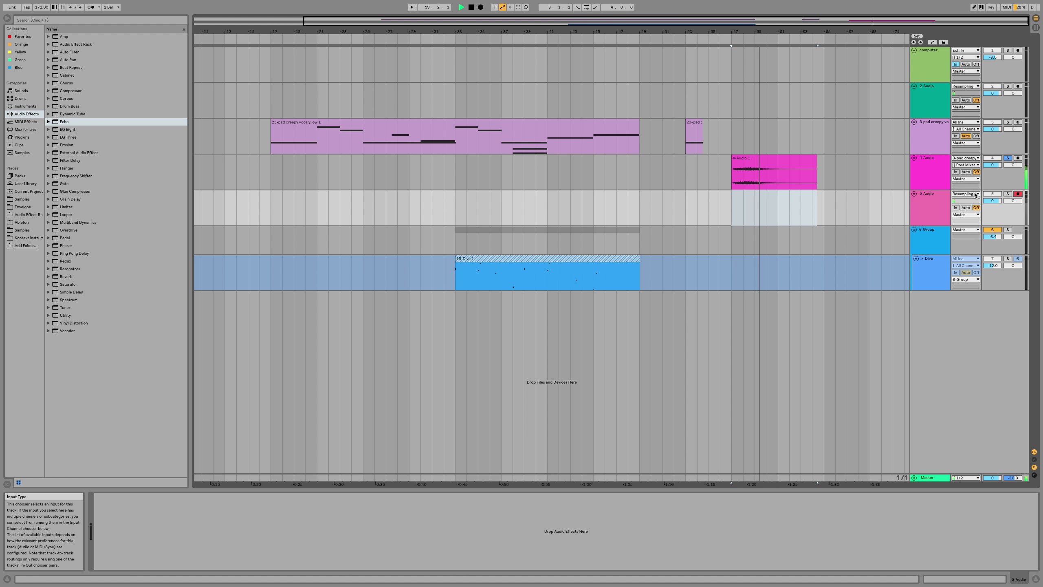
left_click(965, 194)
left_click(963, 253)
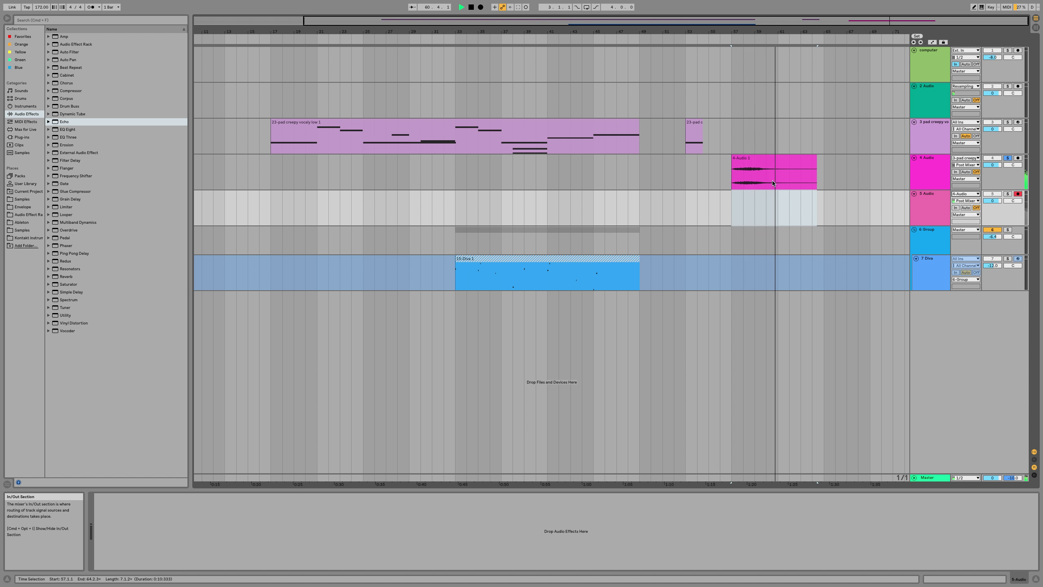
Step: Copy a piece of the 4 Audio clip to bar 67, trim it to two beats and audition it
left_click(752, 180)
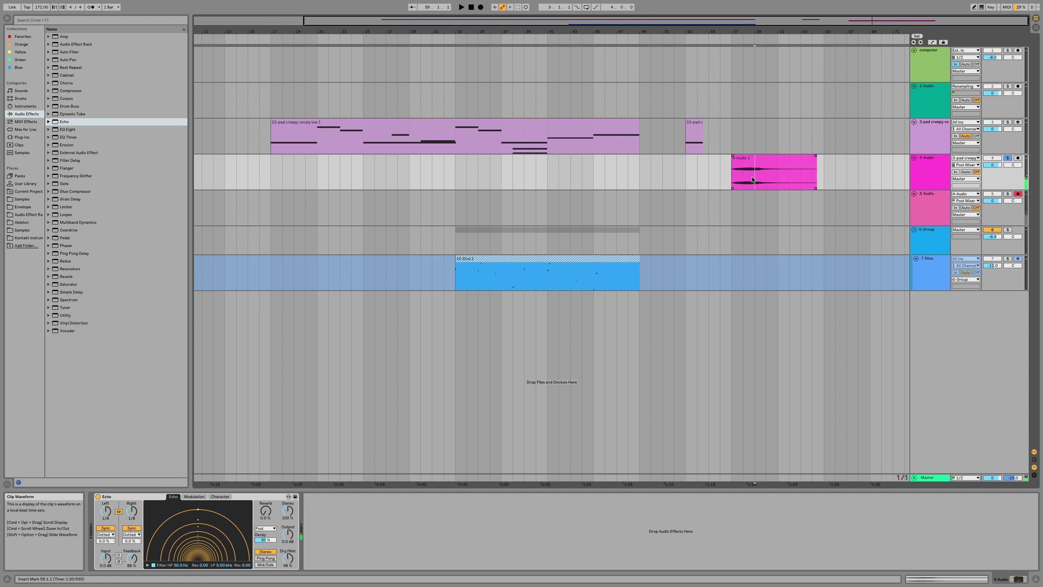
left_click(851, 185)
key("super+v")
key("space")
left_click_drag(857, 159, 852, 160)
key("space")
key("space")
scroll(861, 181, "up", 3)
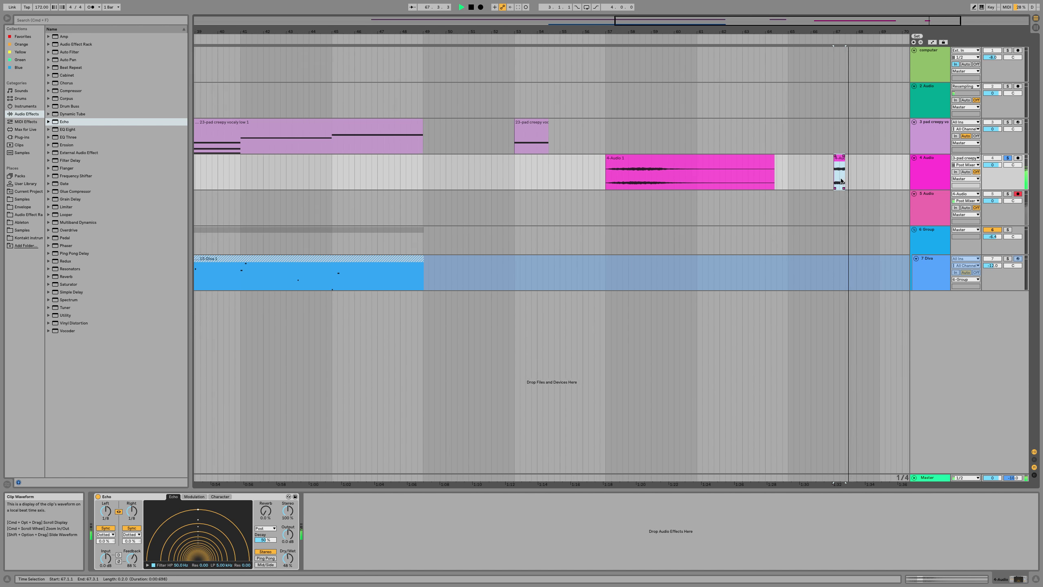
Step: Shorten the copied clip at bar 67 to one beat and play it through Echo
scroll(841, 180, "right", 3)
left_click_drag(788, 159, 784, 160)
key("space")
key("space")
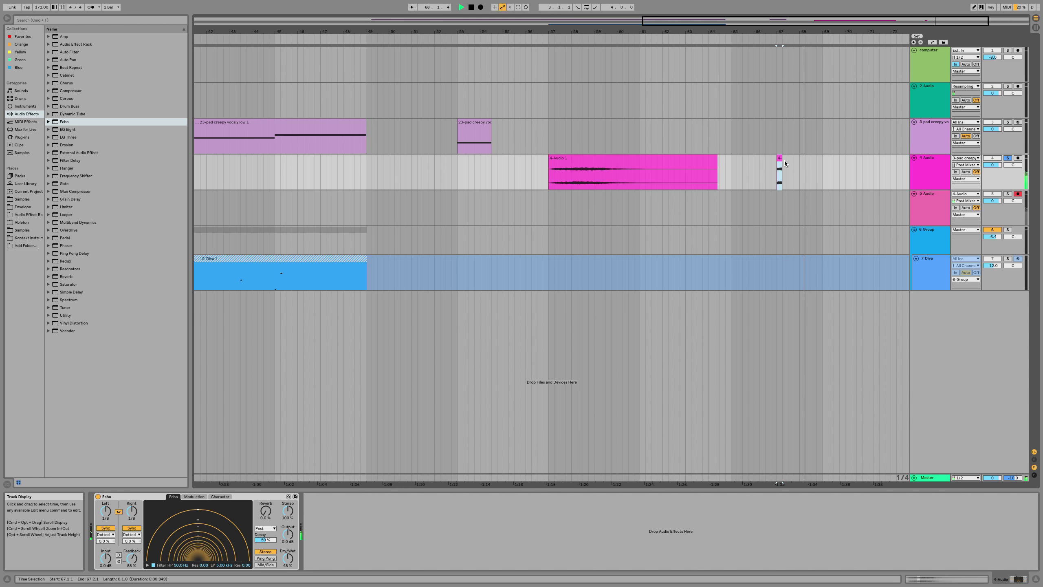
Step: Raise Echo's filter modulation to 100% and audition the short clip
left_click(194, 496)
key("space")
key("space")
left_click_drag(203, 557, 218, 510)
key("space")
key("space")
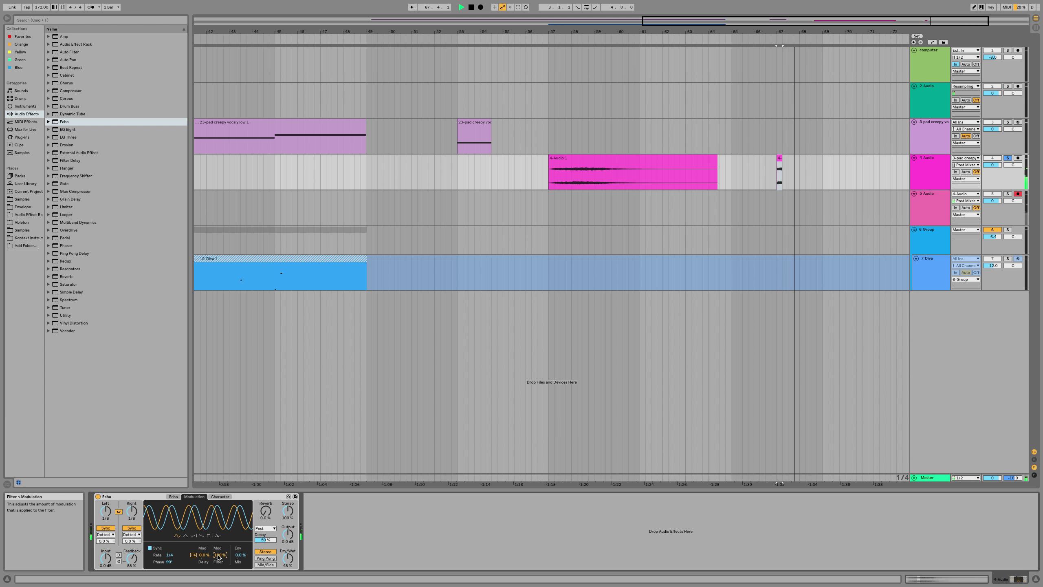
Step: Set Echo's modulation phase to 180° and audition the short clip repeatedly
left_click_drag(168, 557, 208, 552)
key("space")
key("space")
key("space")
key("space")
key("space")
key("space")
key("space")
key("space")
key("space")
key("space")
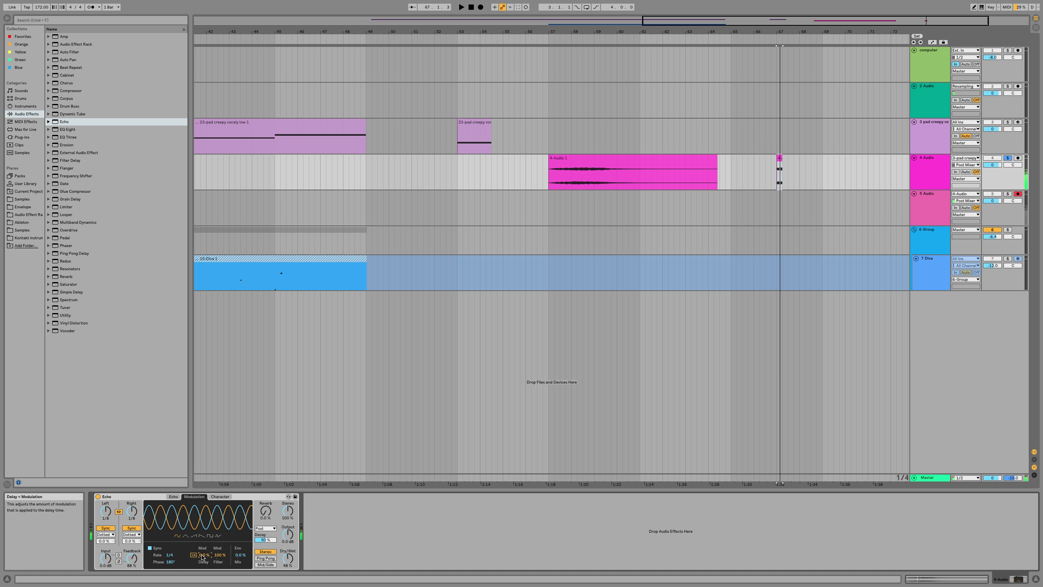
Step: Adjust Echo's modulation to 17% for delay, 74% for filter and 0% envelope mix while auditioning the short clip
key("space")
key("space")
left_click_drag(218, 554, 222, 554)
left_click_drag(241, 554, 242, 560)
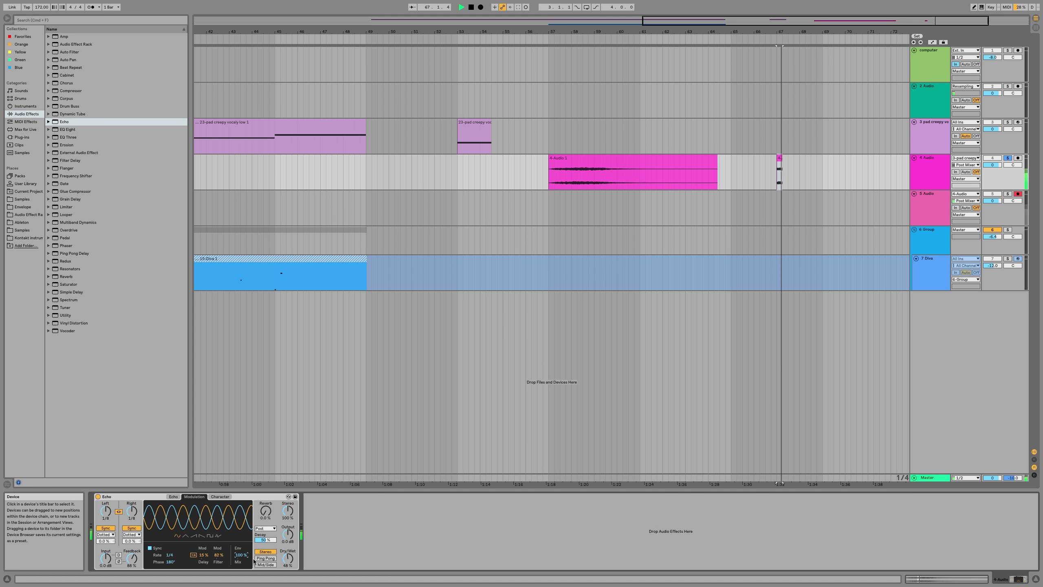
double_click(218, 558)
key("space")
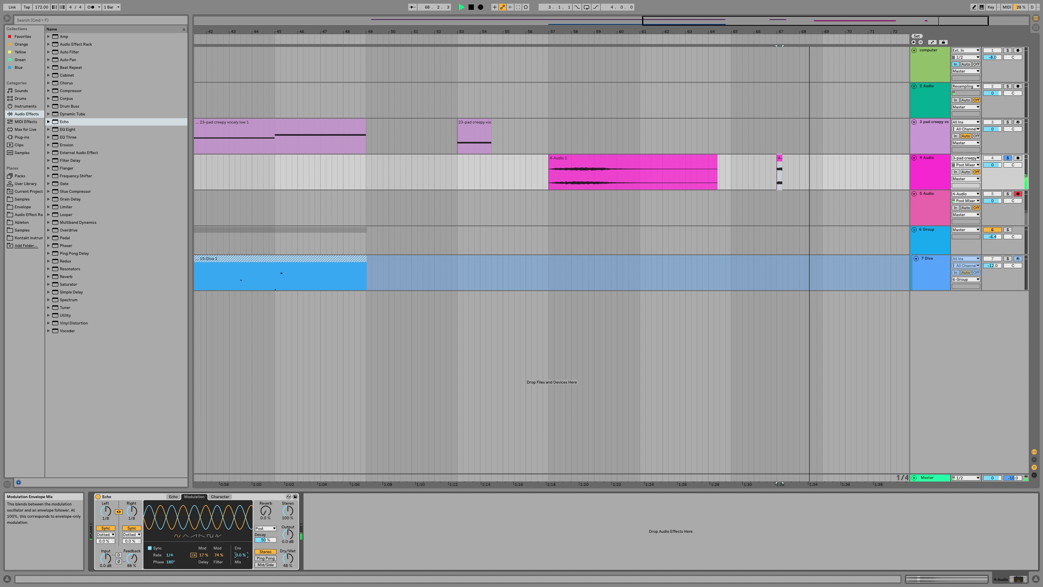
key("space")
left_click_drag(241, 558, 240, 561)
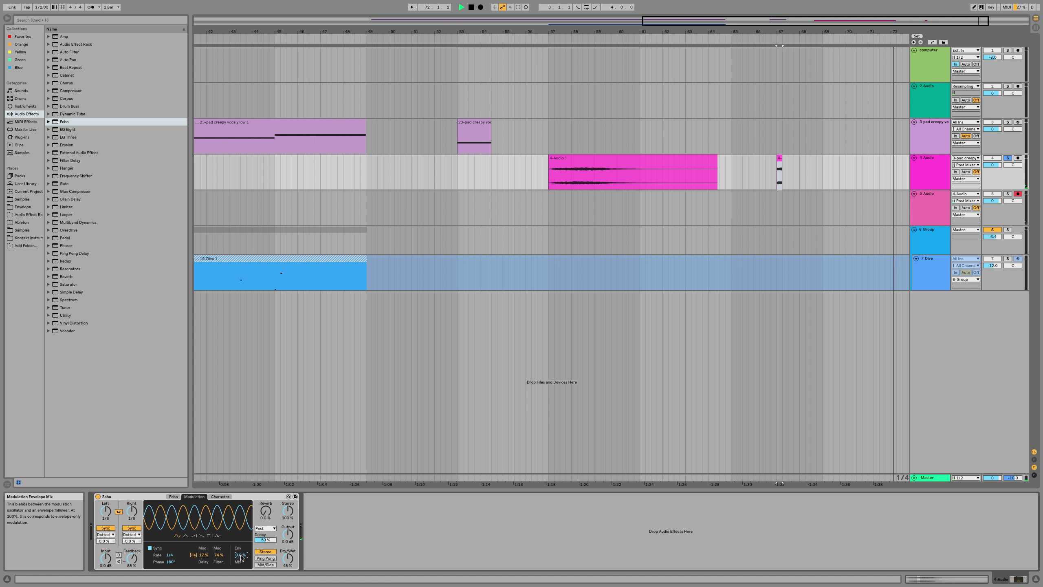
key("space")
key("space")
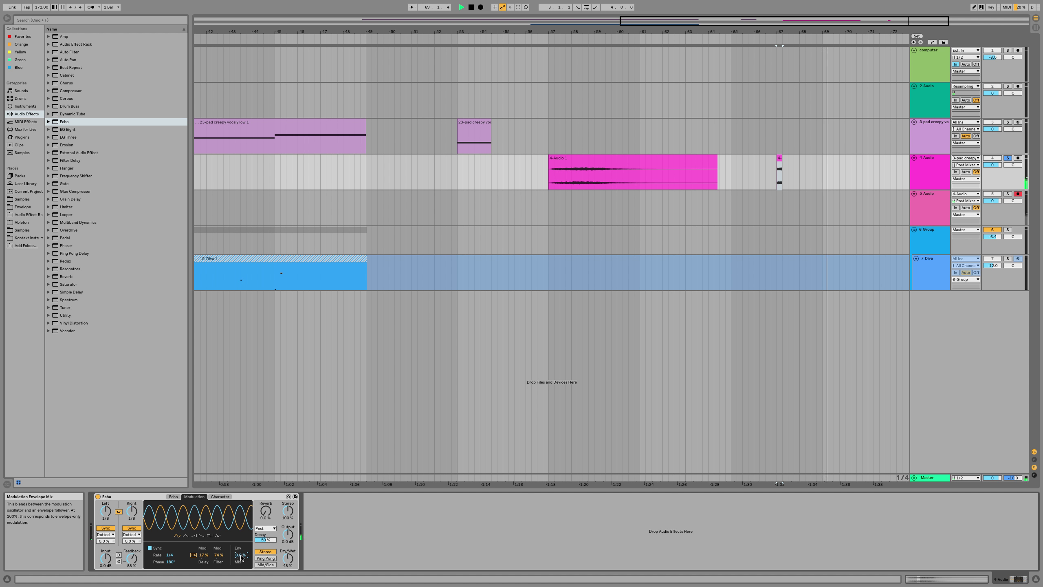
key("space")
key("space")
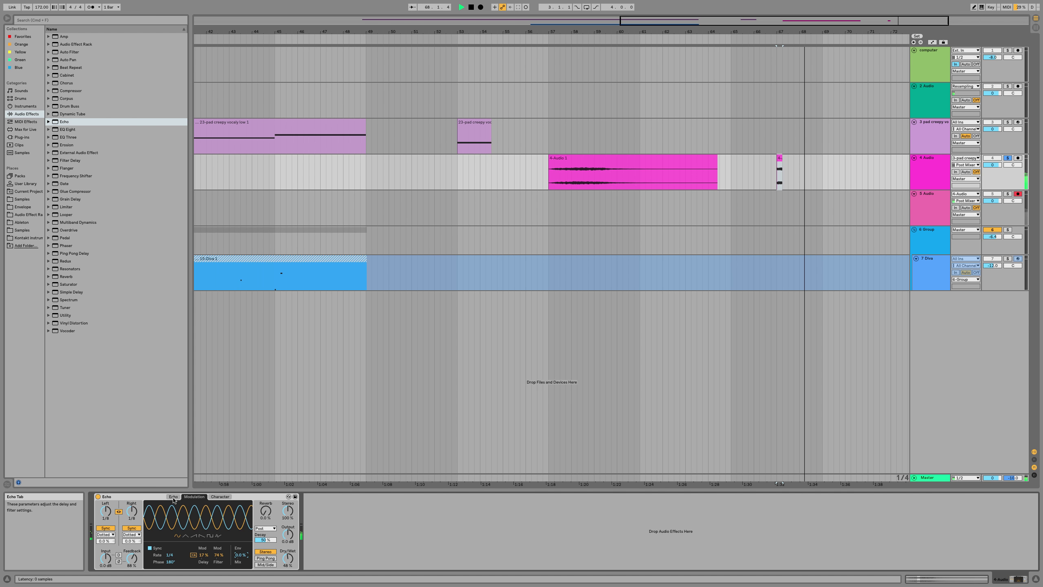
Step: Enable Wobble in Echo's character settings with an amount of 30% and audition the result
left_click(221, 496)
left_click(202, 534)
key("space")
key("space")
mouse_move(211, 550)
left_mouse_down()
mouse_move(212, 535)
mouse_move(215, 553)
left_mouse_up()
key("space")
key("space")
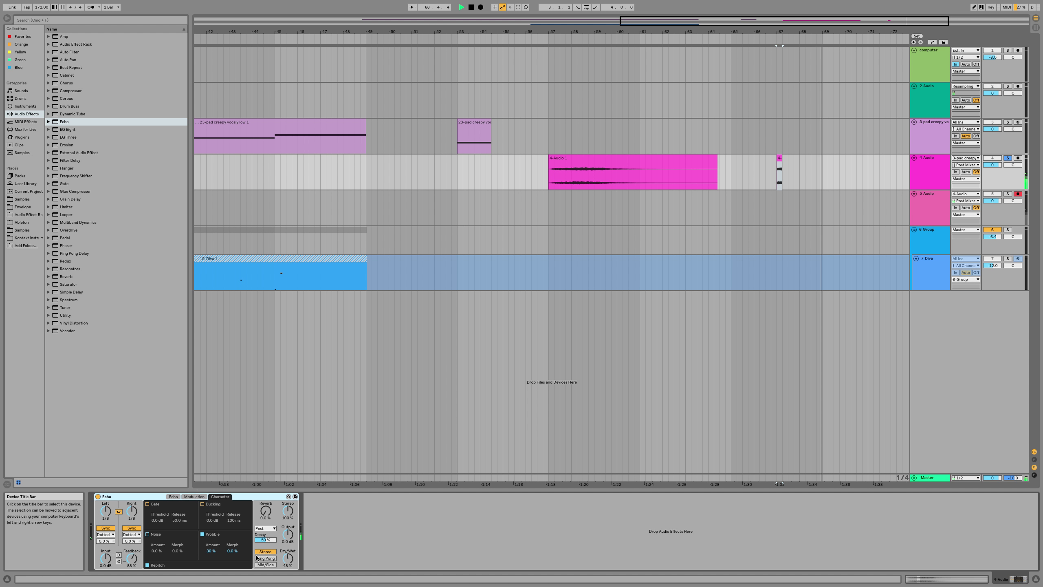
Step: Try an envelope mix of 100% in Echo's modulation settings and replay the short clip
left_click(189, 496)
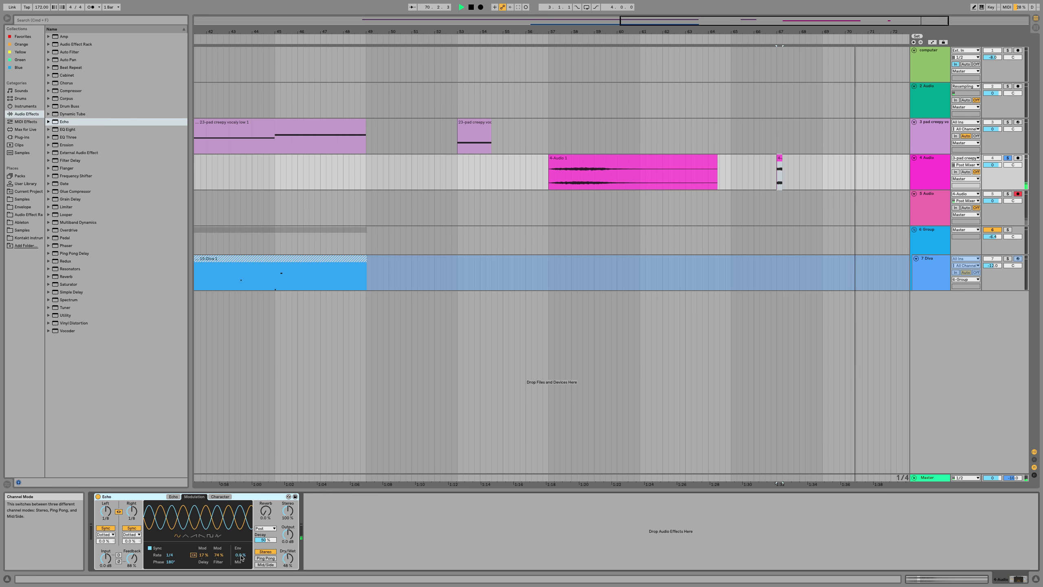
left_click_drag(241, 555, 240, 514)
key("space")
key("space")
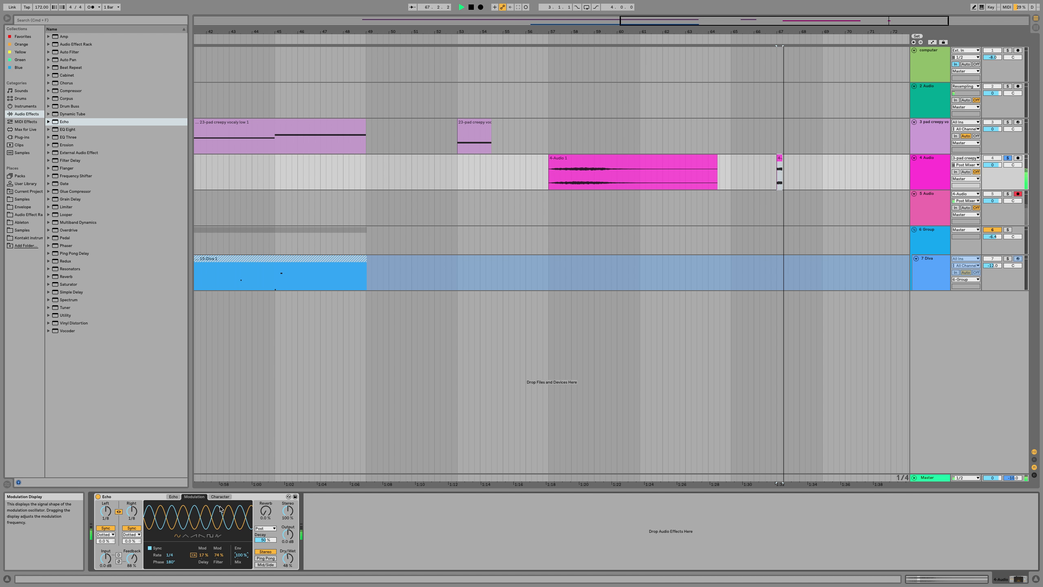
Step: Raise Echo's Wobble Morph to 100% and replay the short clip
left_click(220, 497)
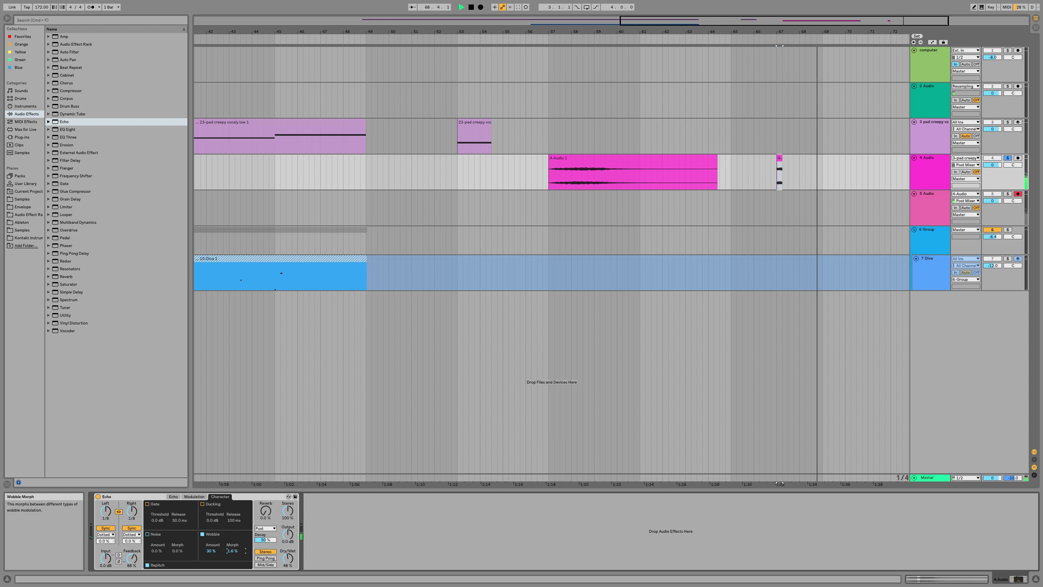
key("space")
key("space")
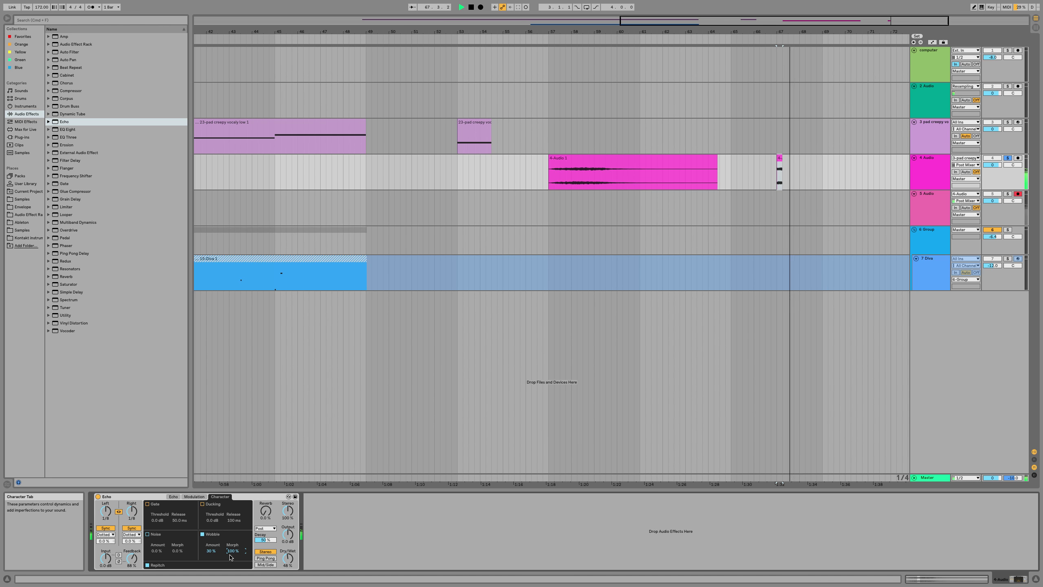
Step: Set Echo's modulation envelope mix to about 52%, comparing it by ear with 0%
left_click(194, 496)
left_click_drag(241, 555, 241, 582)
key("space")
key("space")
left_click_drag(241, 554, 242, 556)
key("space")
key("space")
key("space")
key("space")
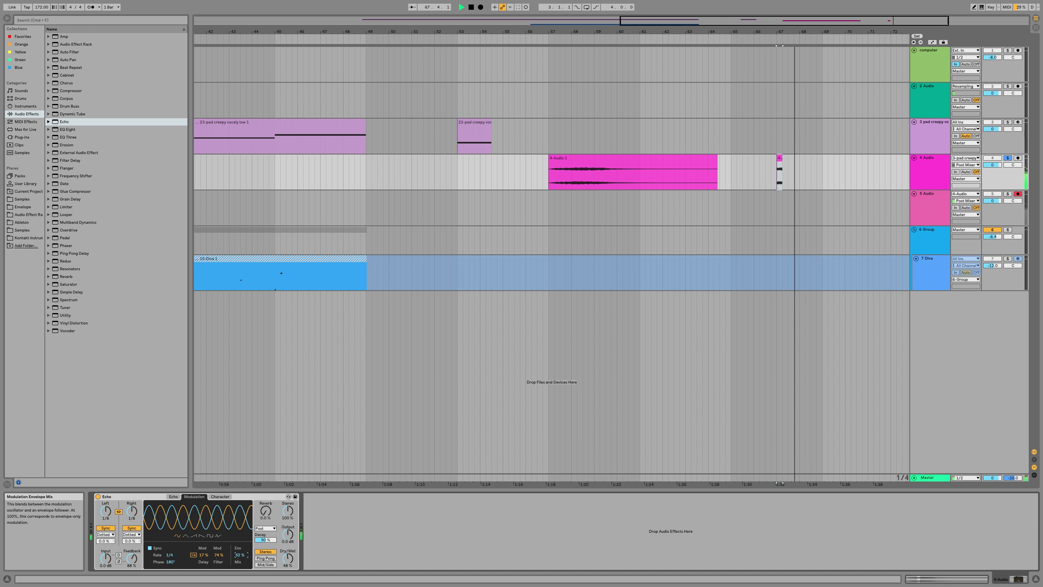
Step: Set Echo's reverb decay to 0% and its reverb amount to about 27%, and audition the clip
left_click_drag(265, 540, 265, 561)
left_click_drag(266, 511, 265, 500)
key("space")
key("space")
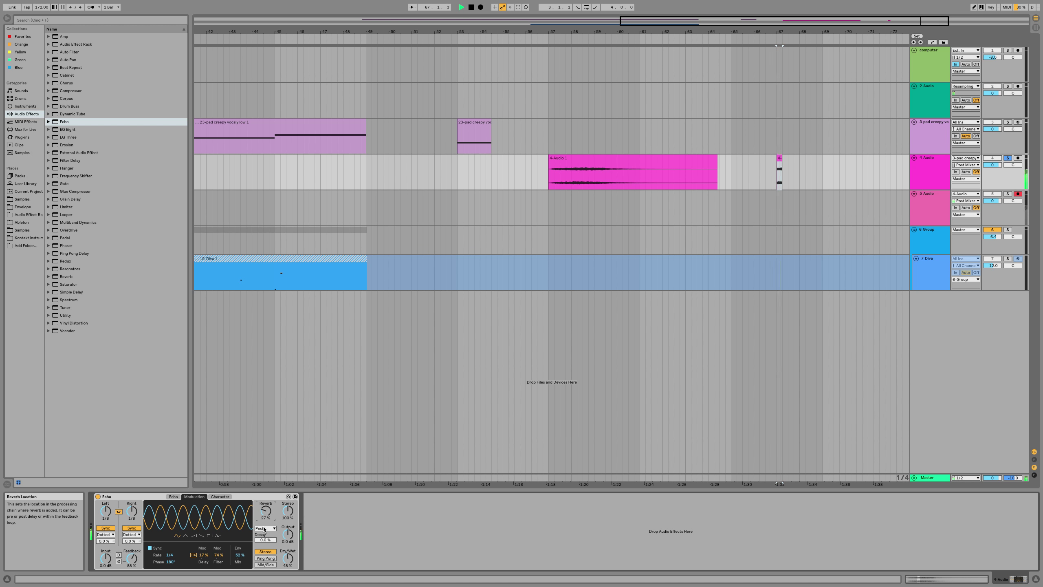
Step: Place Echo's reverb in the Feedback loop, raise its amount to about 40% and replay the clip
left_click(264, 529)
left_click(264, 547)
left_click_drag(261, 512, 262, 494)
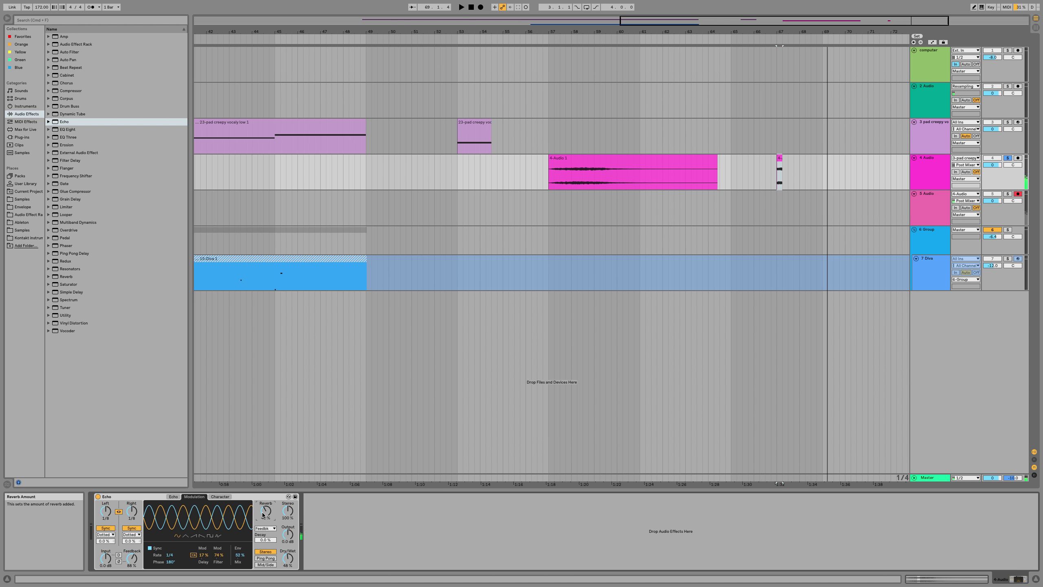
key("space")
key("space")
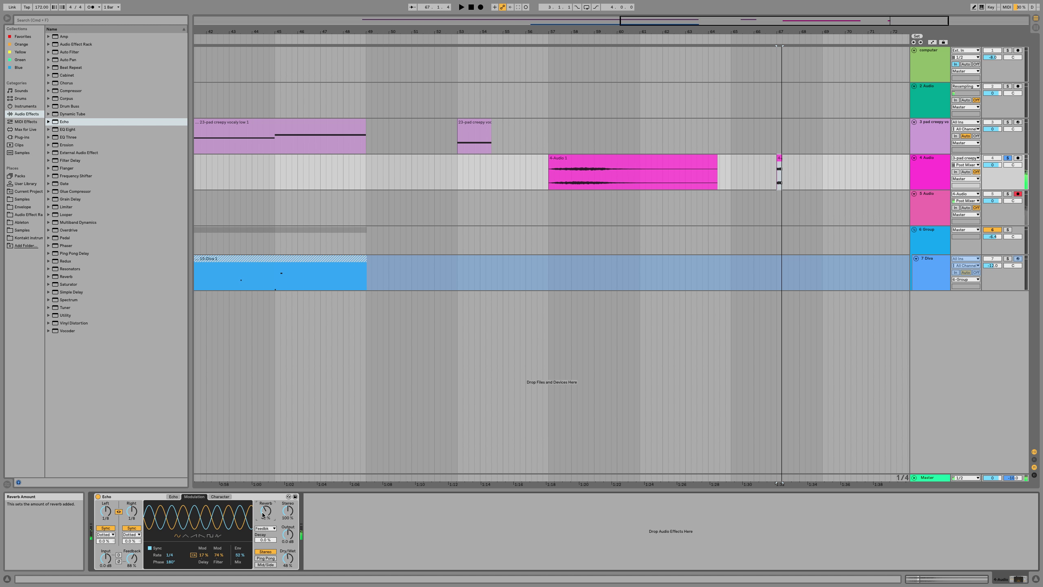
key("space")
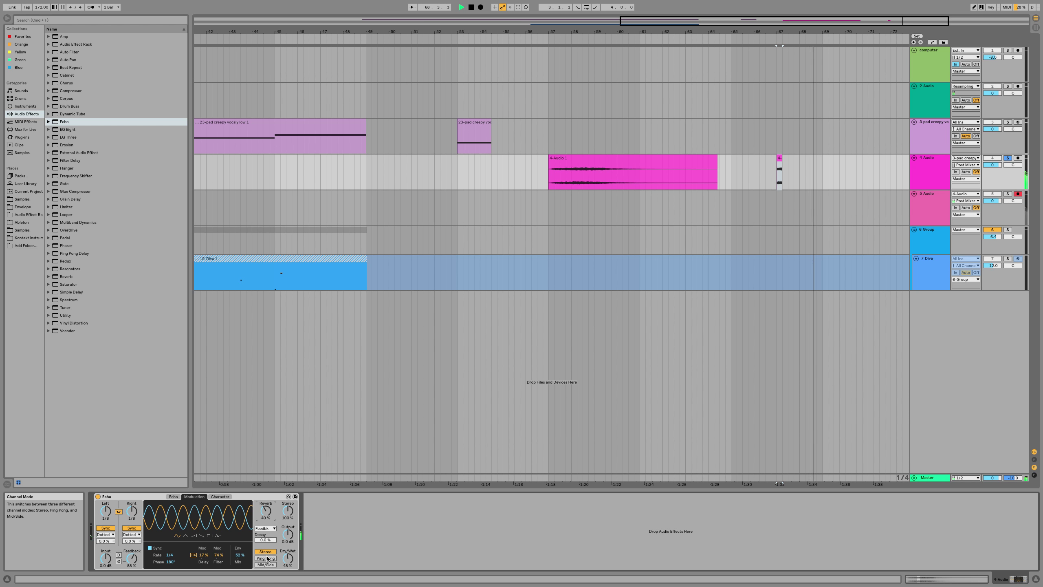
Step: Lower Echo's reverb amount to about 31% and set Dry/Wet to about 49%
left_click_drag(267, 519, 268, 523)
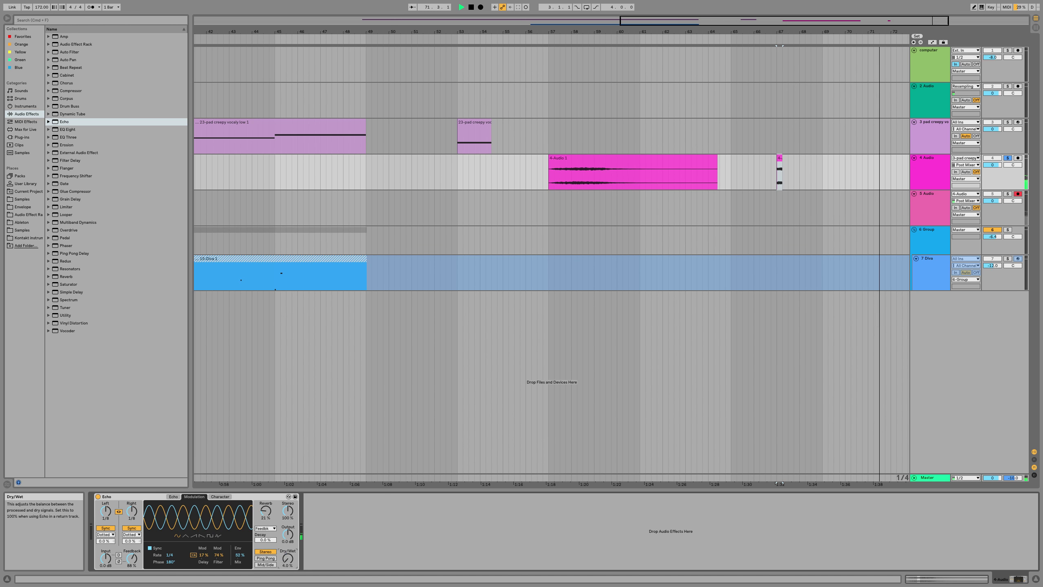
left_click_drag(288, 558, 288, 553)
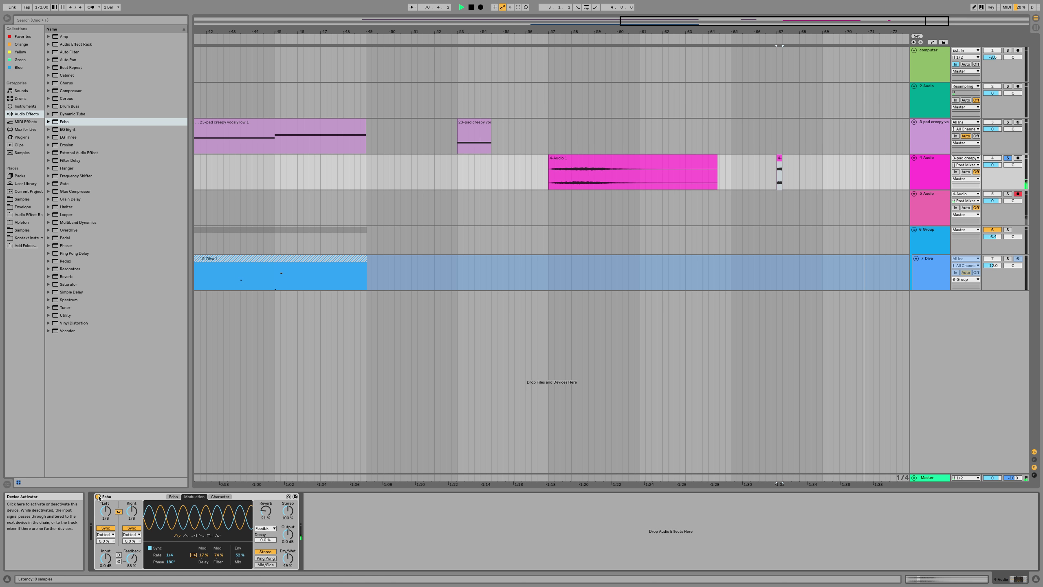
Step: Stop playback and start recording the output of 4 Audio onto the 5 Audio track from bar 67
key("space")
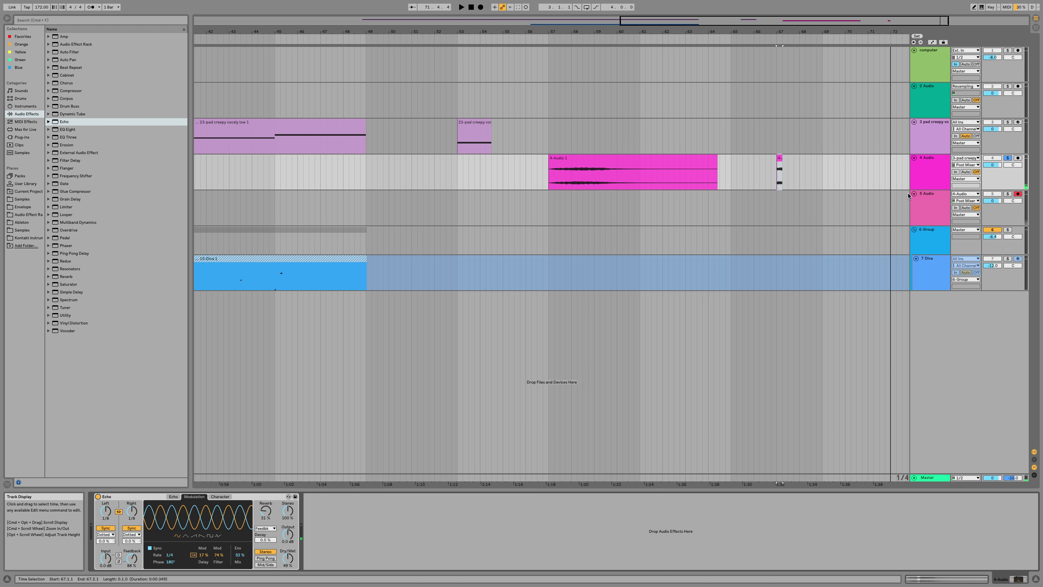
left_click(481, 7)
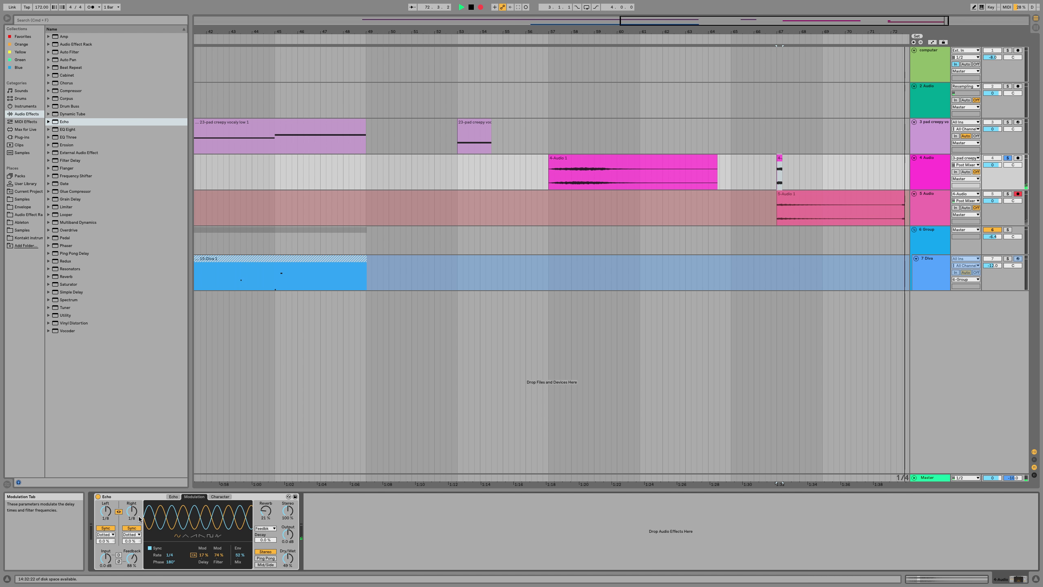
Step: Stop recording, move the new 5 Audio clip to about bar 47, and replay the short 4 Audio clip from bar 67
key("space")
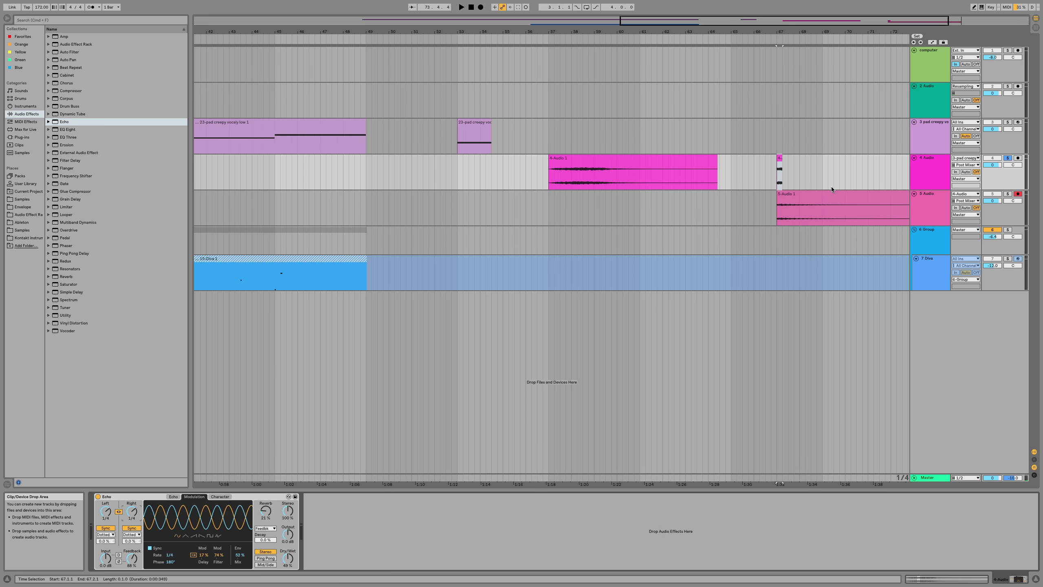
left_click_drag(782, 206, 338, 201)
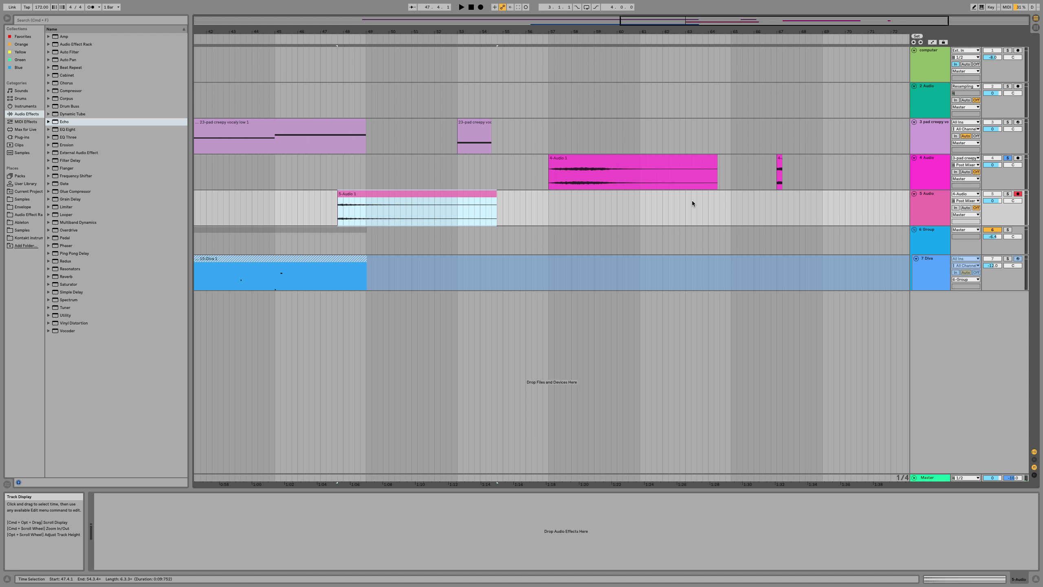
left_click(777, 201)
key("space")
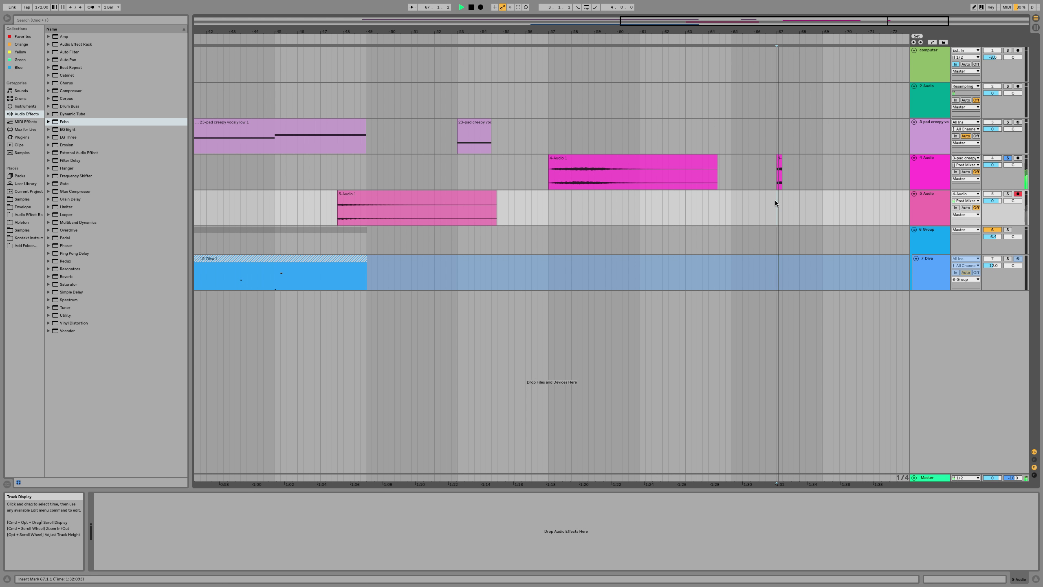
Step: Record a second pass of the short clip onto 5 Audio from bar 67 while sweeping Echo's reverb decay up and back down
left_click(780, 160)
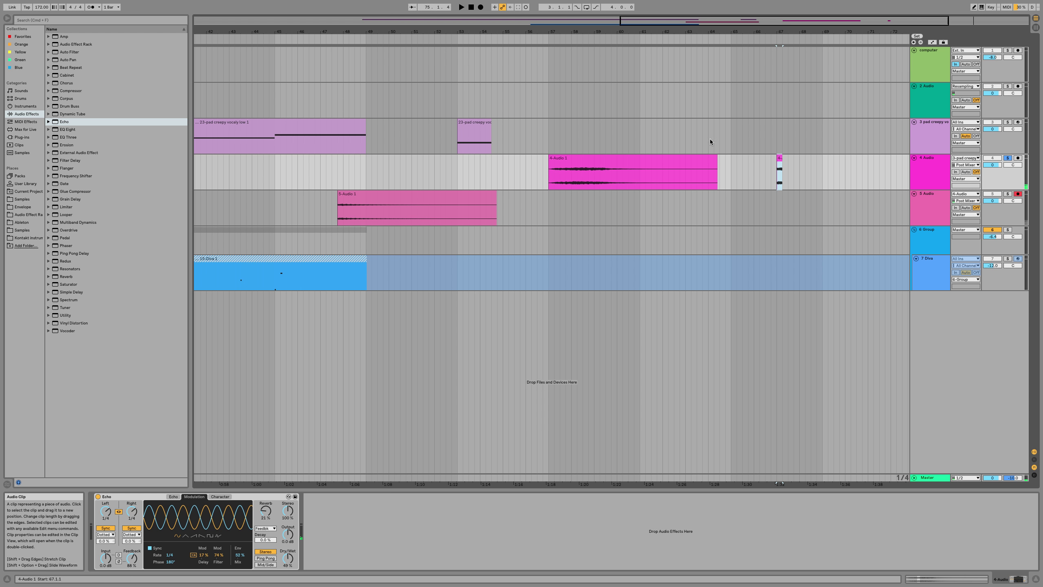
left_click(480, 7)
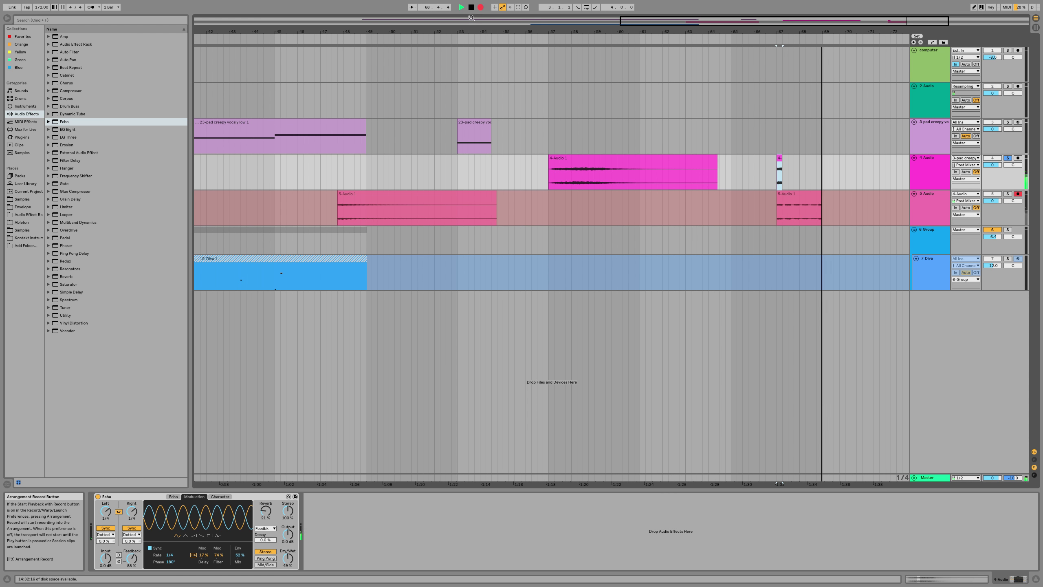
mouse_move(266, 539)
left_mouse_down()
mouse_move(265, 503)
mouse_move(266, 527)
left_mouse_up()
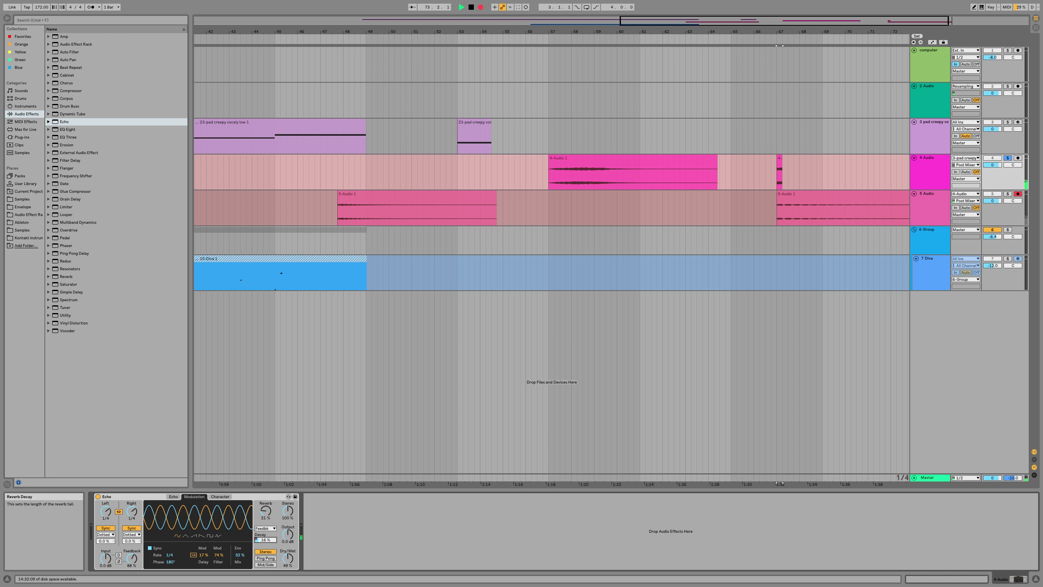
Step: Show Echo's Reverb Decay automation in its own lane, raise the flat section before the sweep to about 84%, and play it
right_click(272, 541)
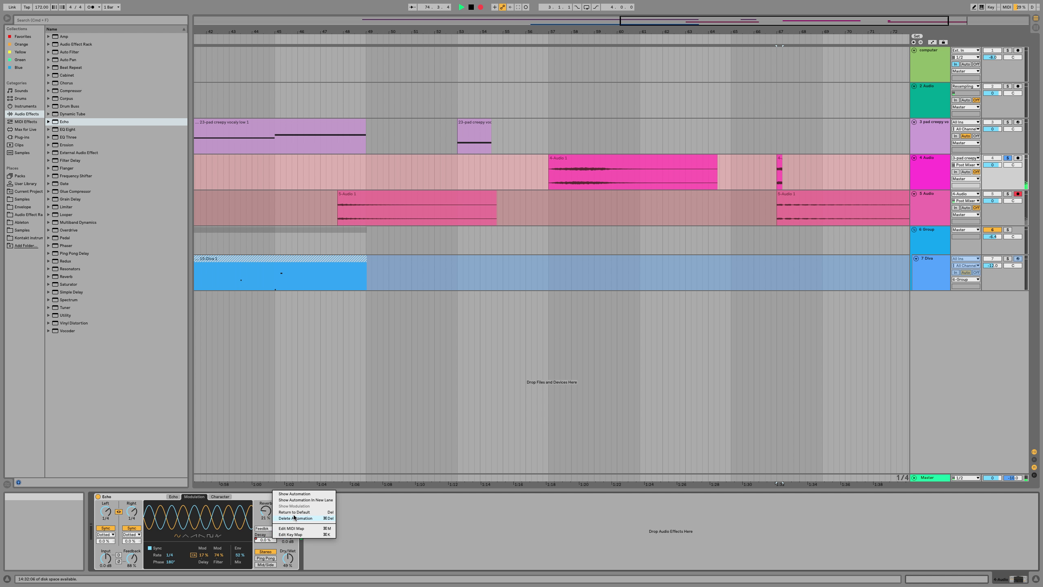
left_click(298, 500)
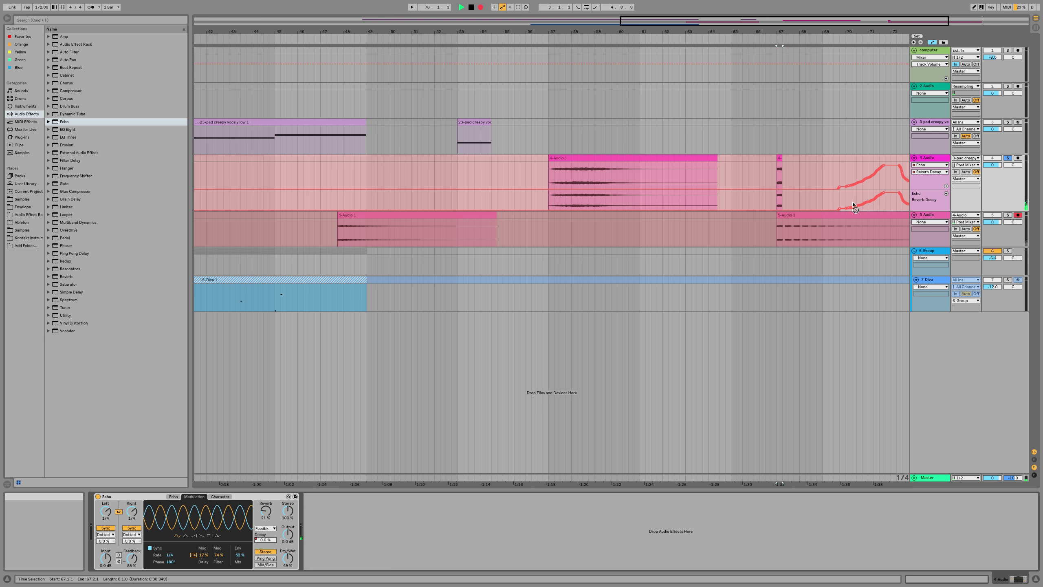
key("space")
left_click_drag(840, 208, 783, 194)
key("space")
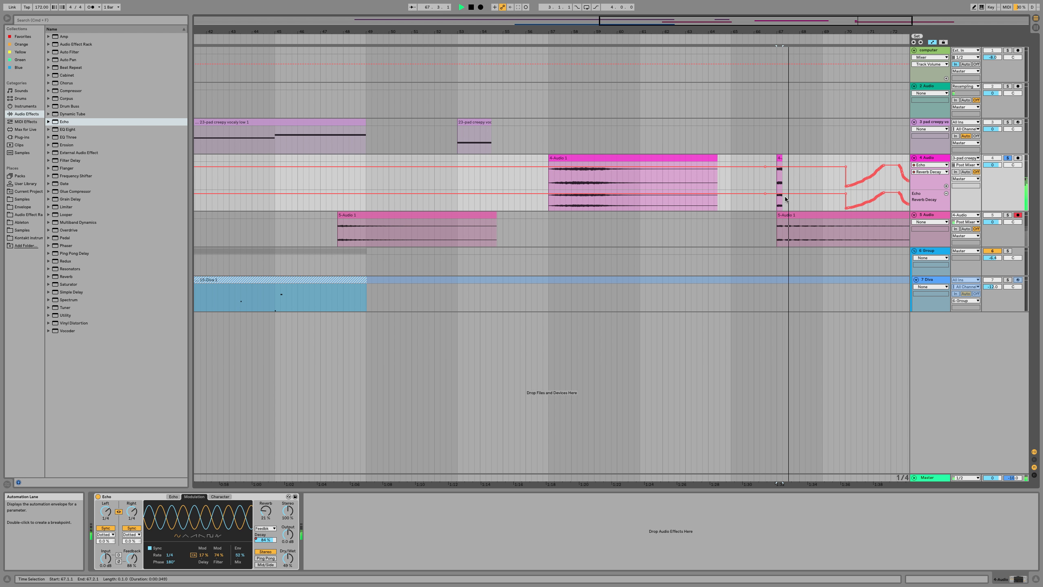
Step: Compare the short 4 Audio clip with Echo switched off and on during playback
left_click(98, 497)
left_click(98, 497)
key("space")
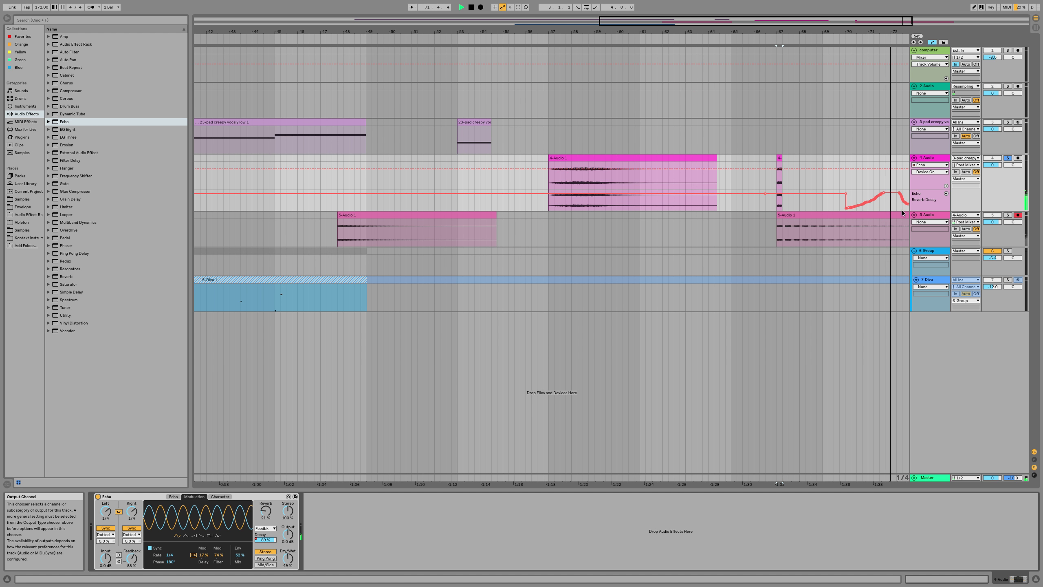
Step: Stop playback, unsolo the 4 Audio track and switch off its Echo effect
key("space")
left_click(871, 217)
left_click(779, 159)
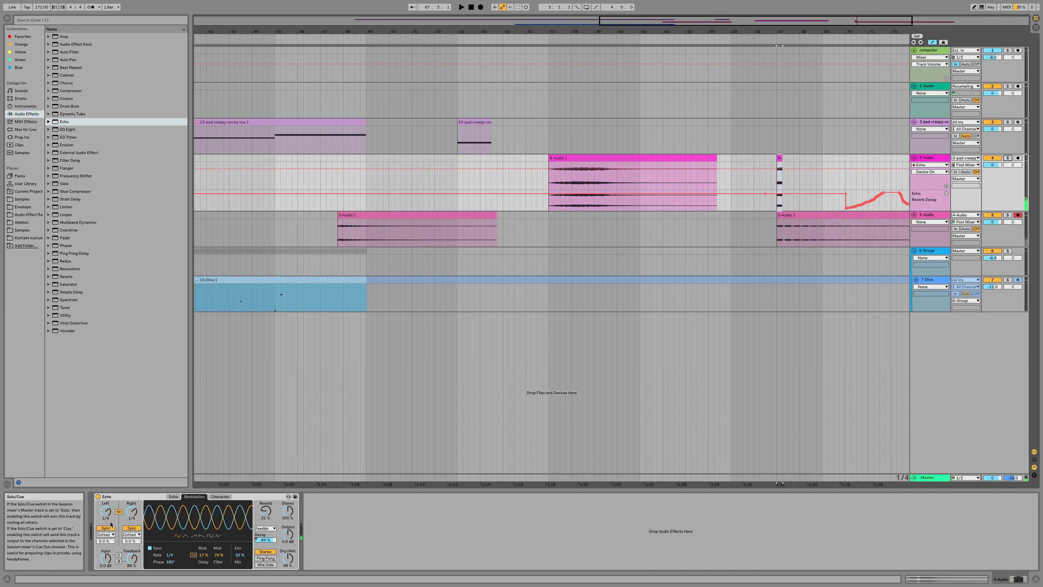
left_click(98, 497)
Step: Reverse the second 5 Audio recording, place it across bars 9 to 17, and hide the automation lanes
left_click_drag(801, 216, 613, 223)
key("minus")
key("minus")
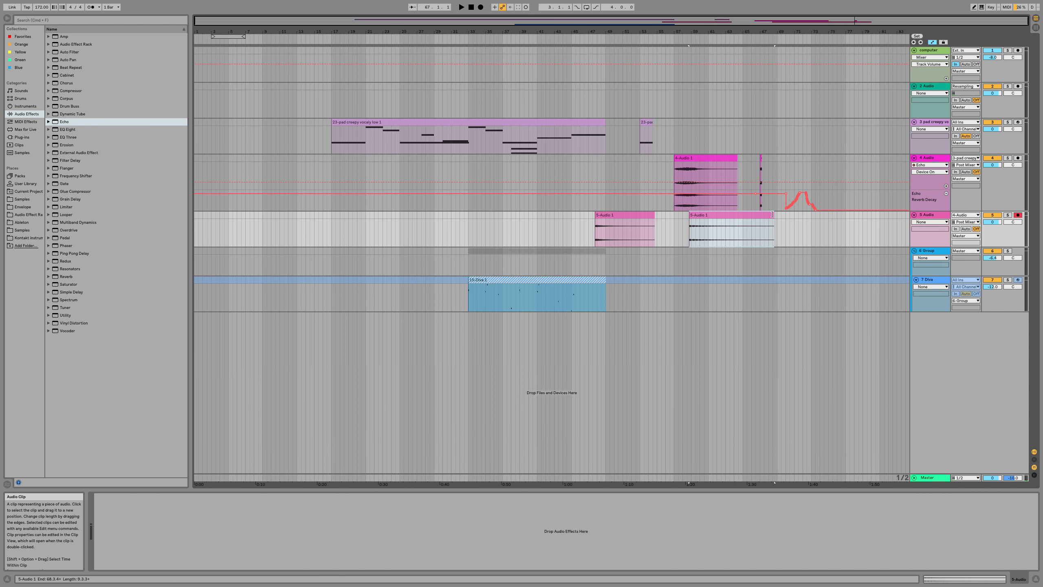
left_click_drag(725, 216, 310, 196)
key("a")
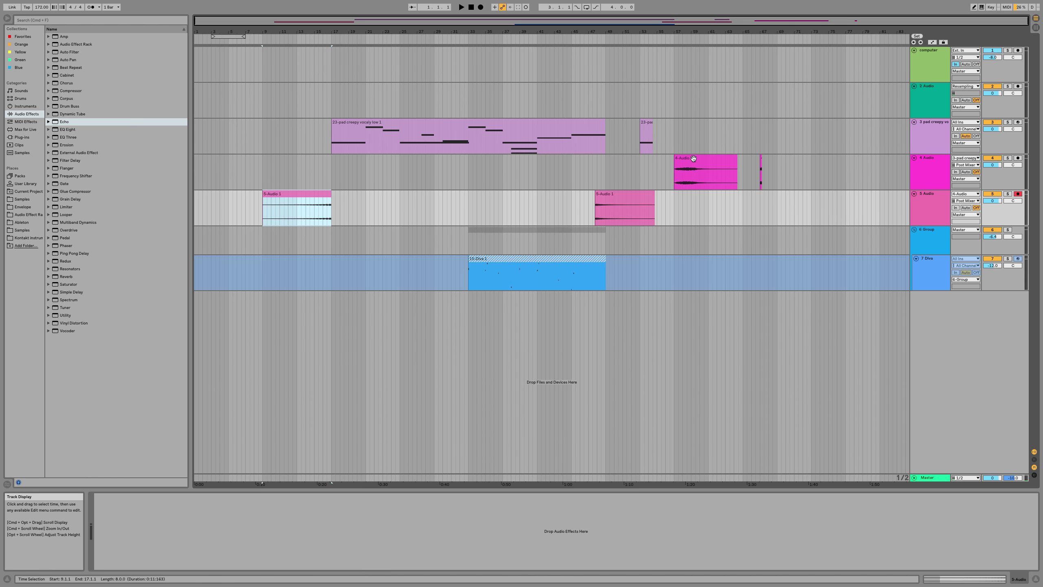
Step: Move the first 5 Audio recording so it starts at bar 49, right after the pad section
left_click_drag(746, 165, 794, 164)
left_click(749, 165)
left_click(635, 193)
left_click_drag(628, 194, 637, 195)
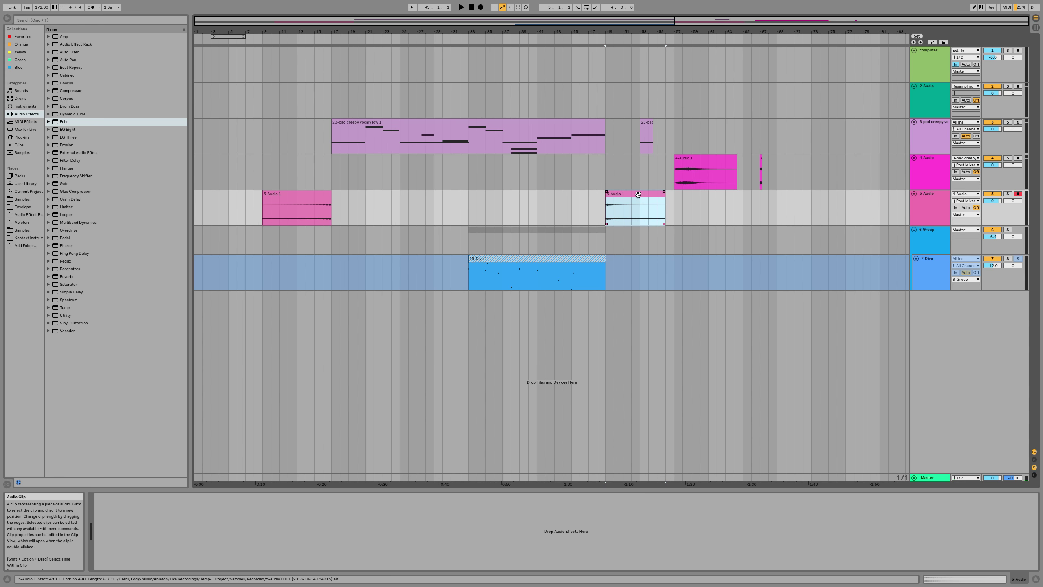
Step: Disarm 5 Audio and audition its reversed clip leading into bar 17, both soloed and with the other tracks
left_click(646, 120)
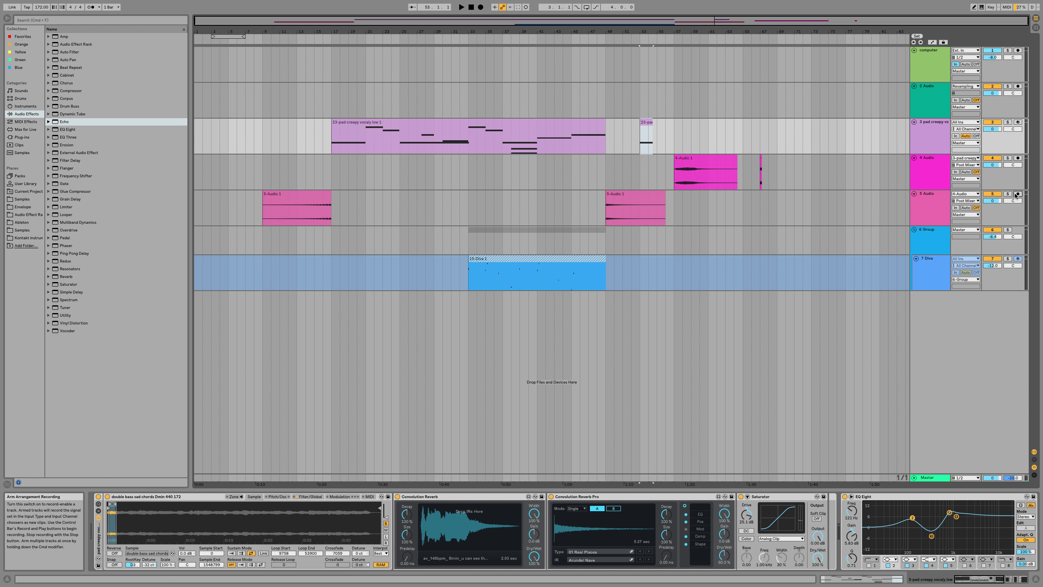
left_click(322, 219)
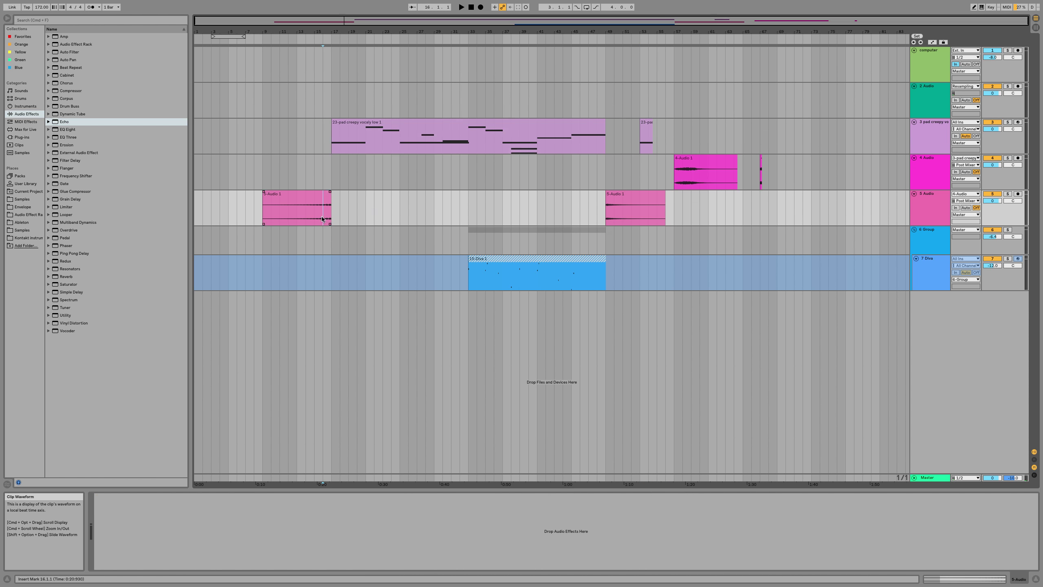
left_click(1008, 194)
key("space")
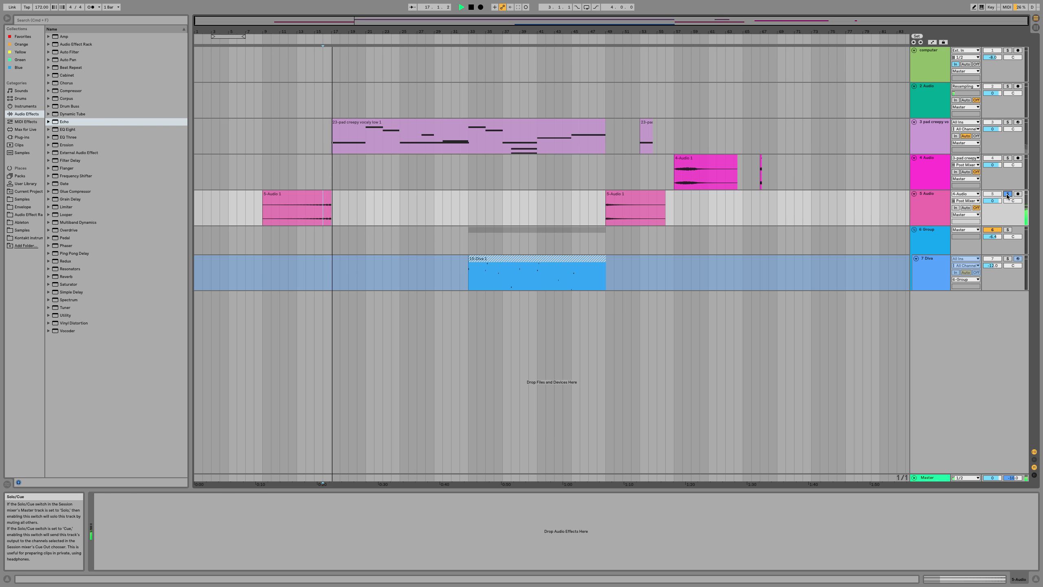
left_click(1008, 194)
key("space")
left_click(289, 199)
key("space")
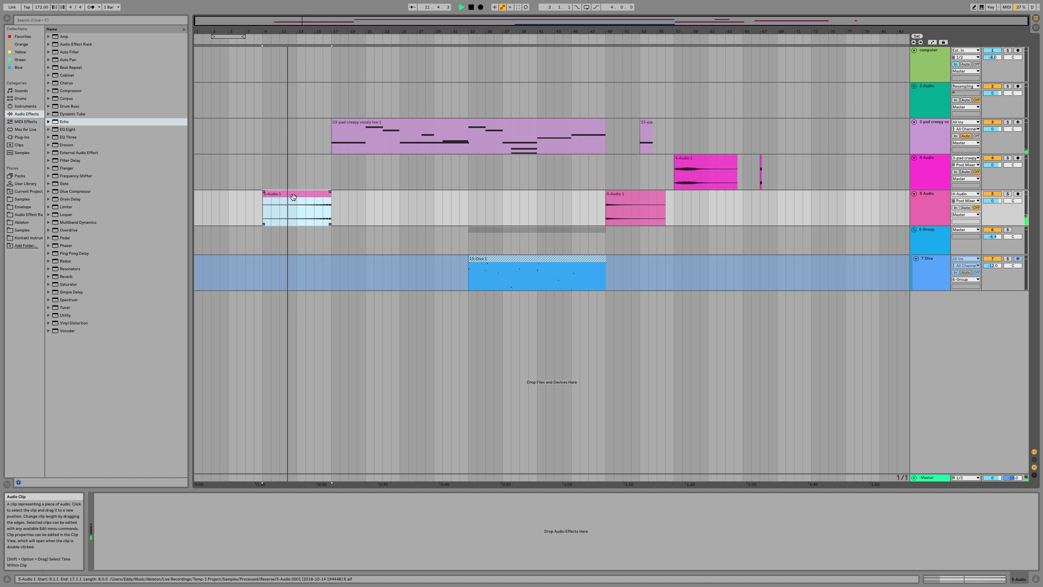
Step: Reverse the long 4 Audio clip, place it from bar 11 into bar 17, and extend its end with a fade-out
left_click(678, 160)
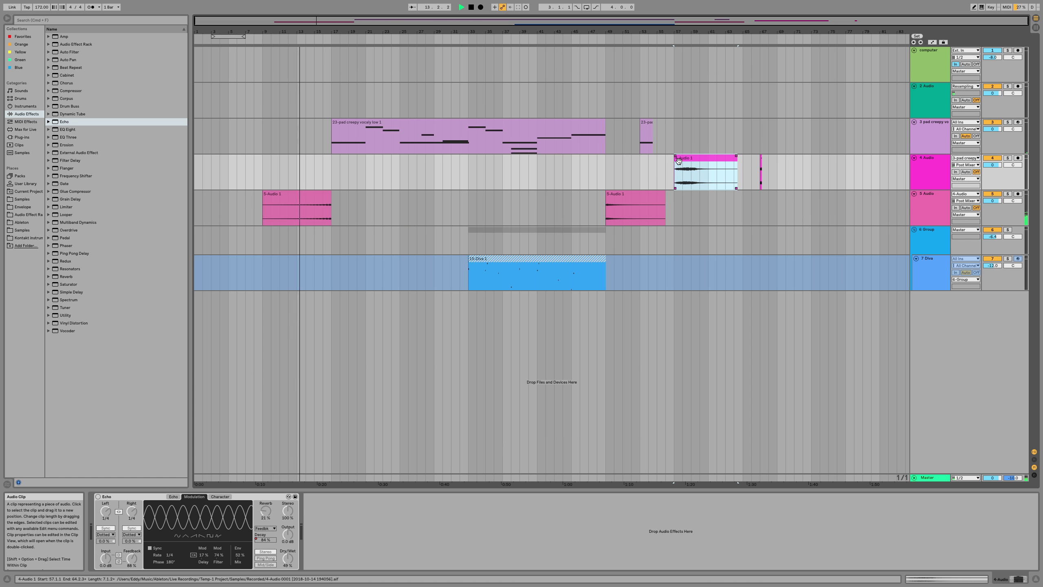
left_click_drag(737, 160, 309, 172)
scroll(318, 173, "up", 2)
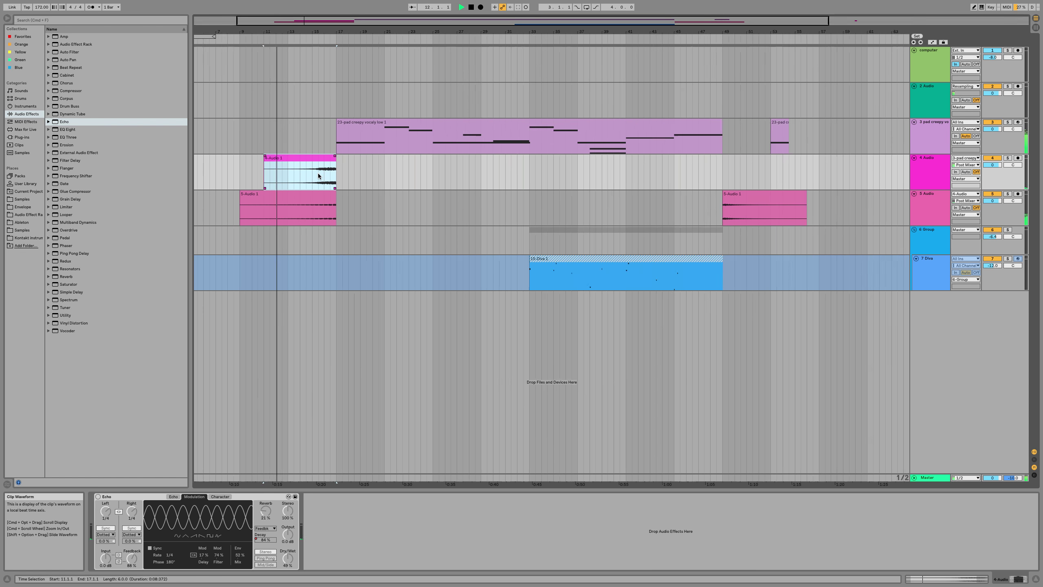
scroll(318, 176, "up", 1)
left_click_drag(343, 187, 356, 190)
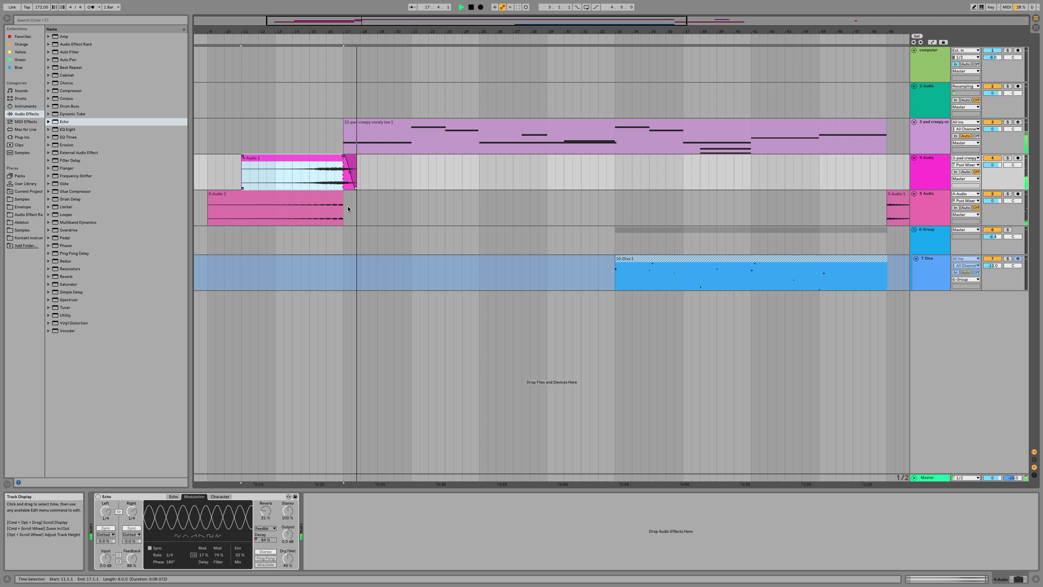
Step: Solo the 3-pad creepy track and play it from bar 17
left_click(350, 148)
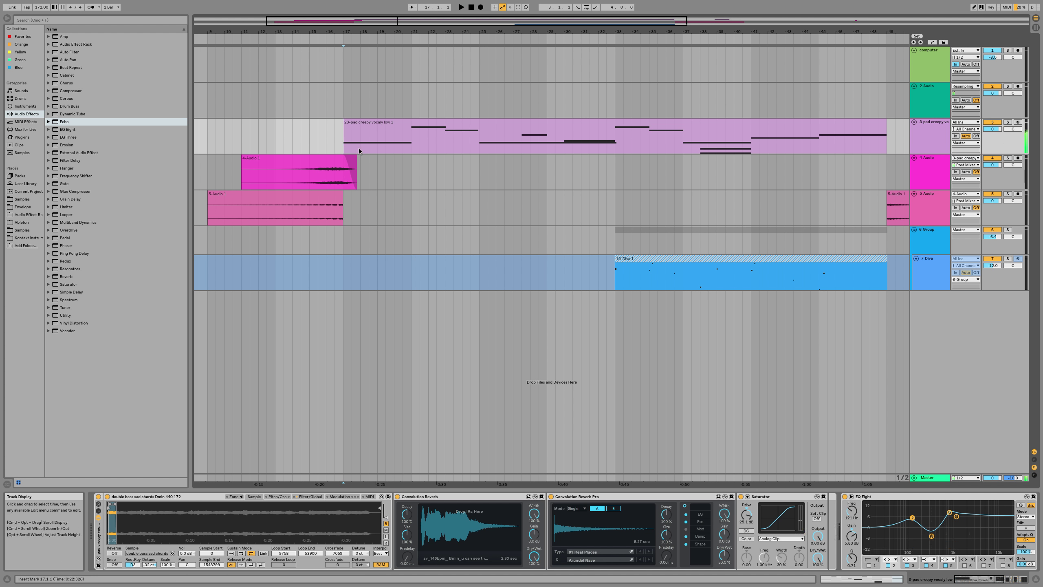
left_click(1007, 124)
key("space")
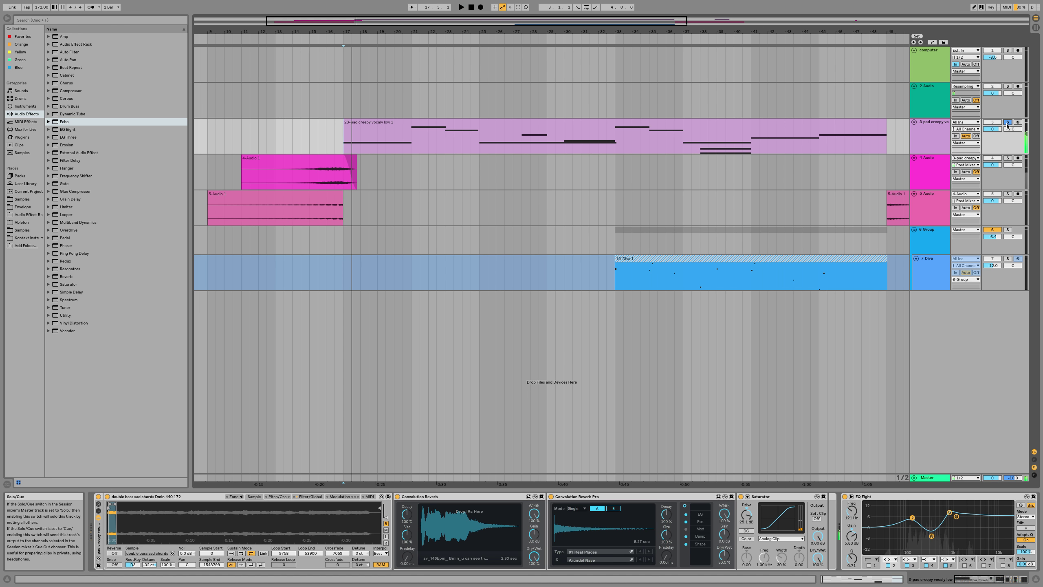
left_click(324, 165)
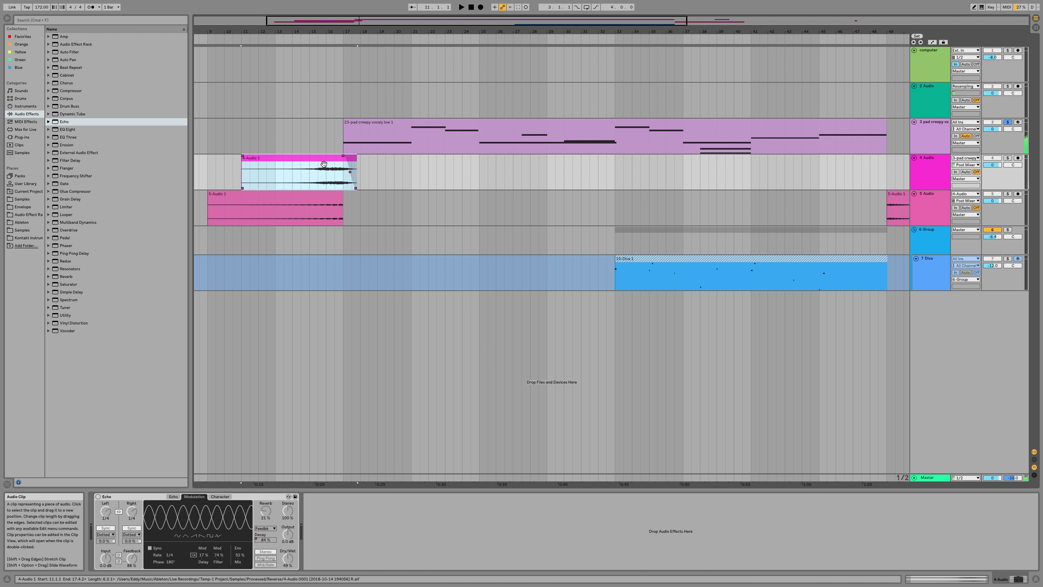
key("minus")
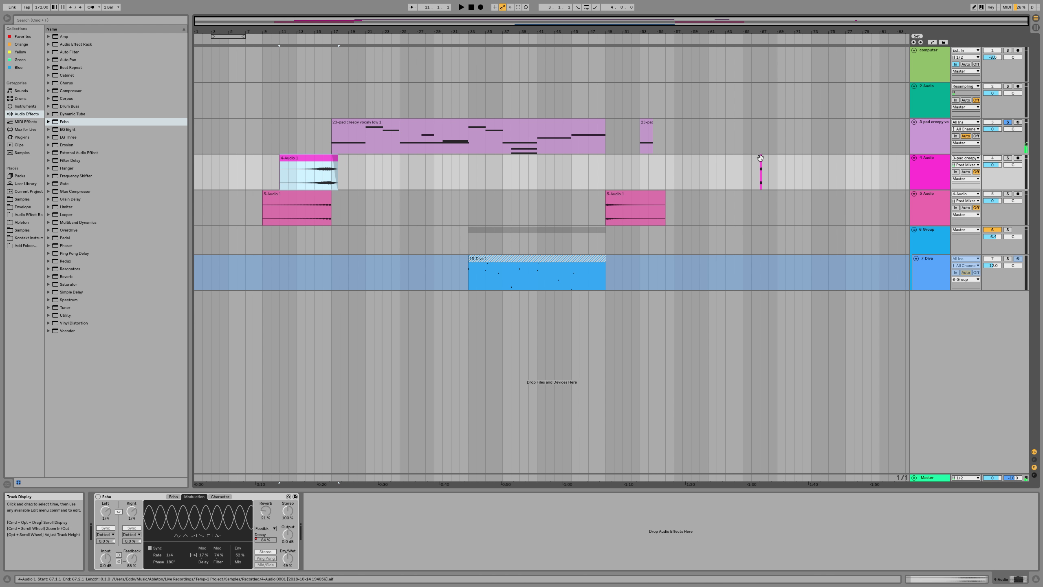
Step: Play the short pad clip at bar 53 and review the pad track's full device chain
left_click(643, 129)
key("space")
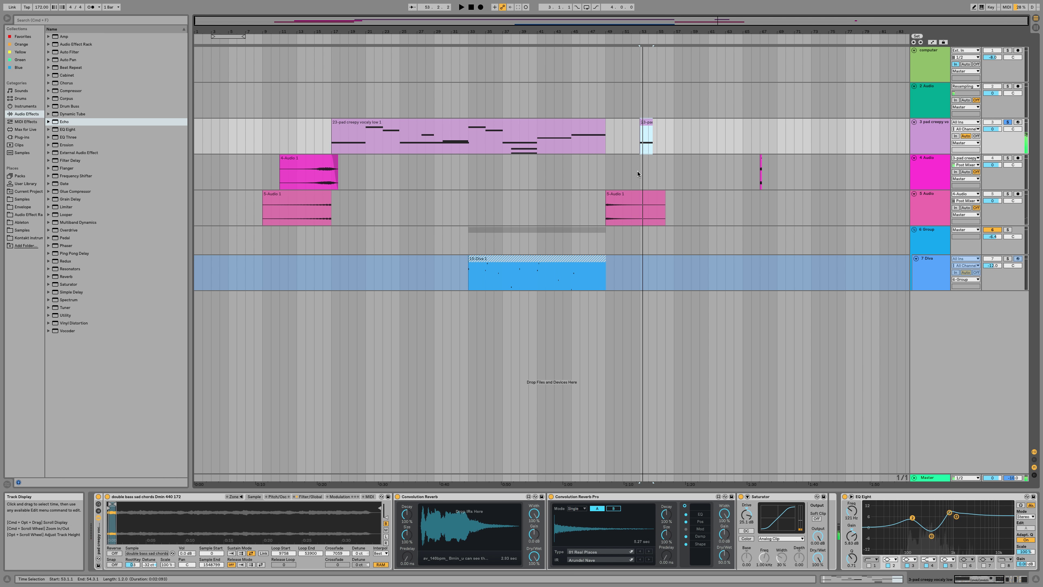
key("space")
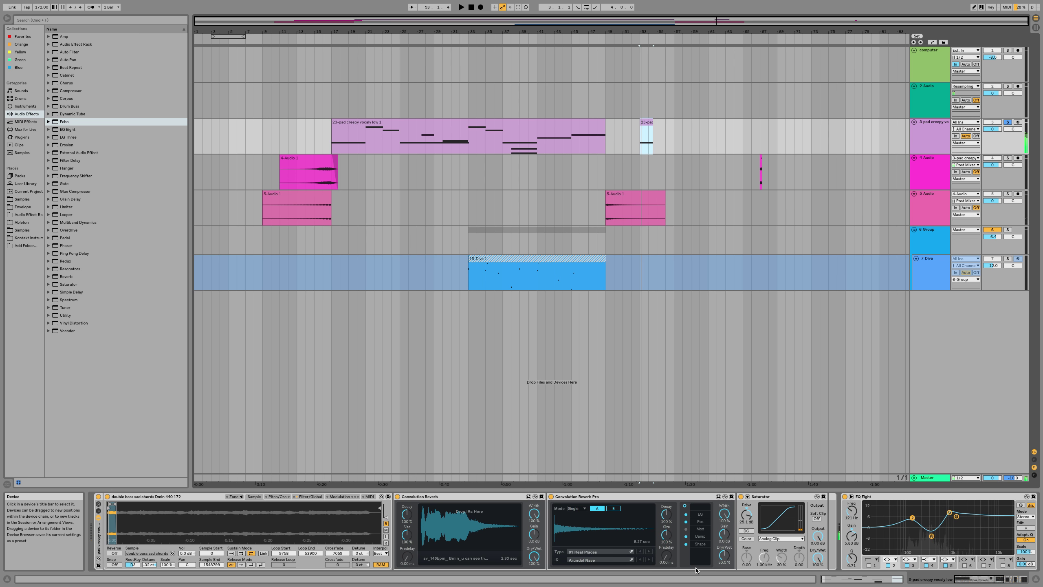
scroll(696, 570, "right", 2)
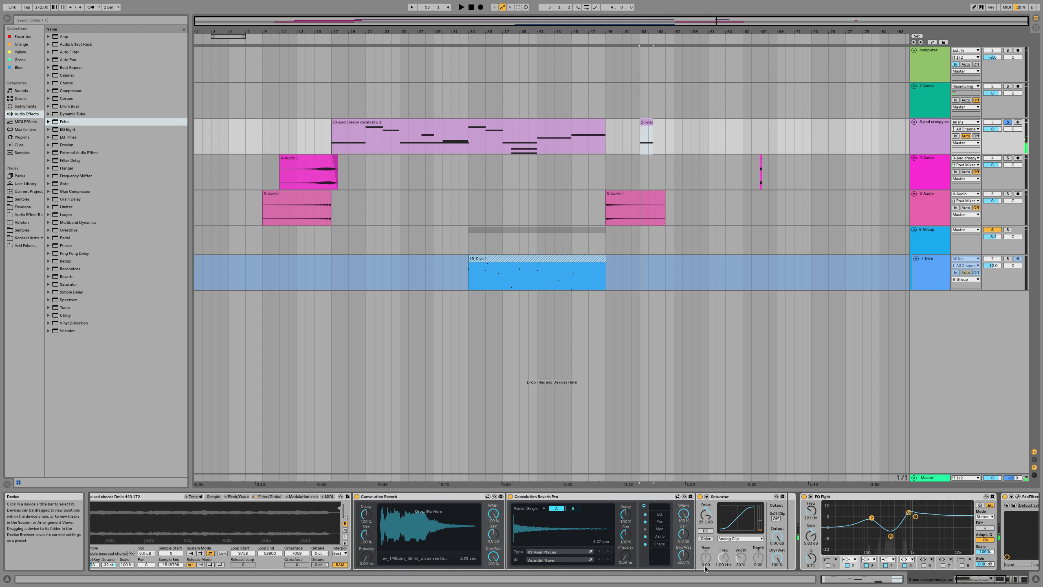
scroll(706, 569, "right", 10)
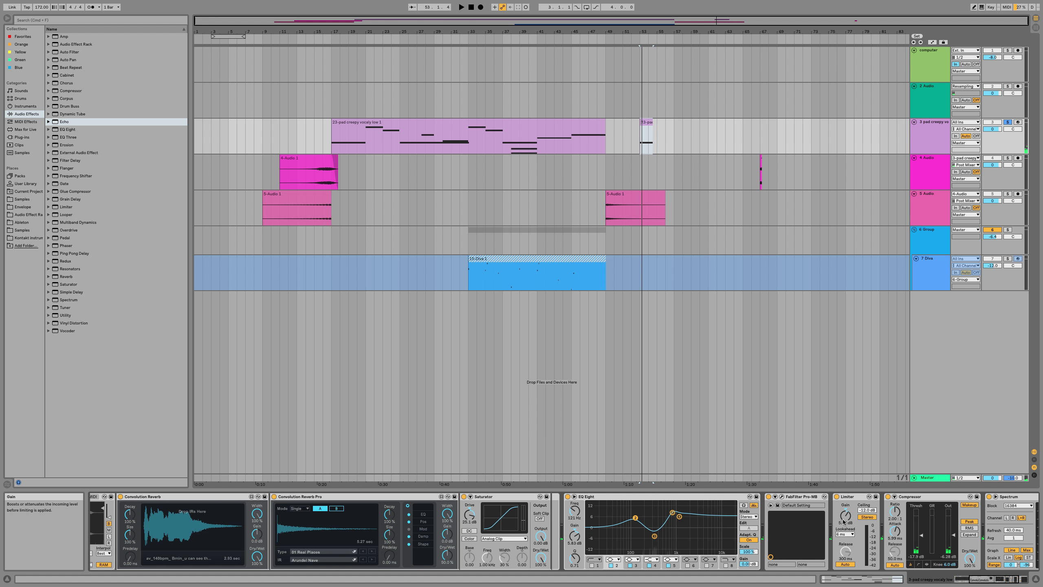
scroll(796, 507, "left", 12)
Step: Compare the short pad clip with both convolution reverbs bypassed and with only Convolution Reverb bypassed, then re-enable both
left_click(551, 497)
key("space")
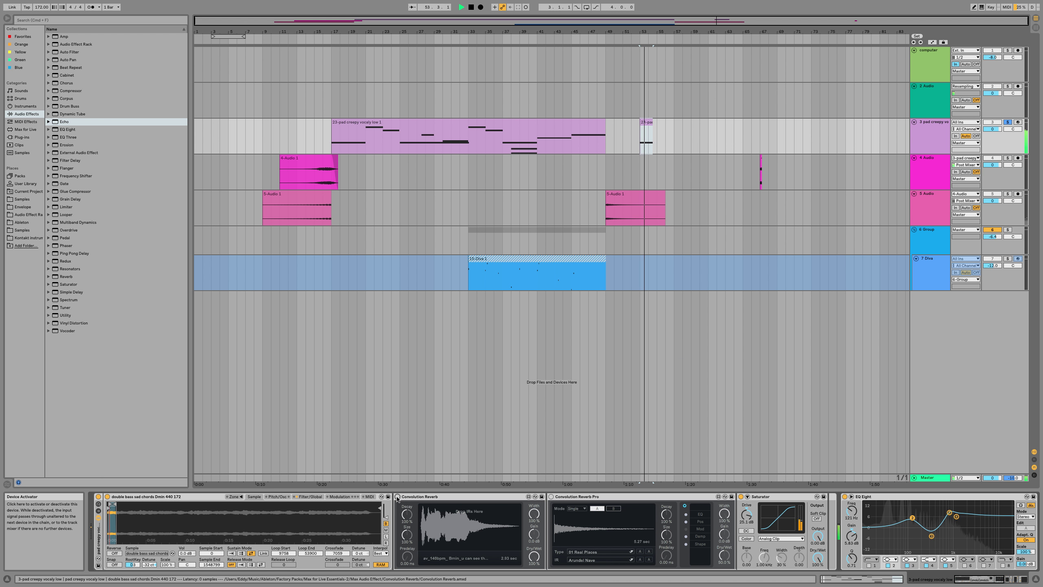
key("space")
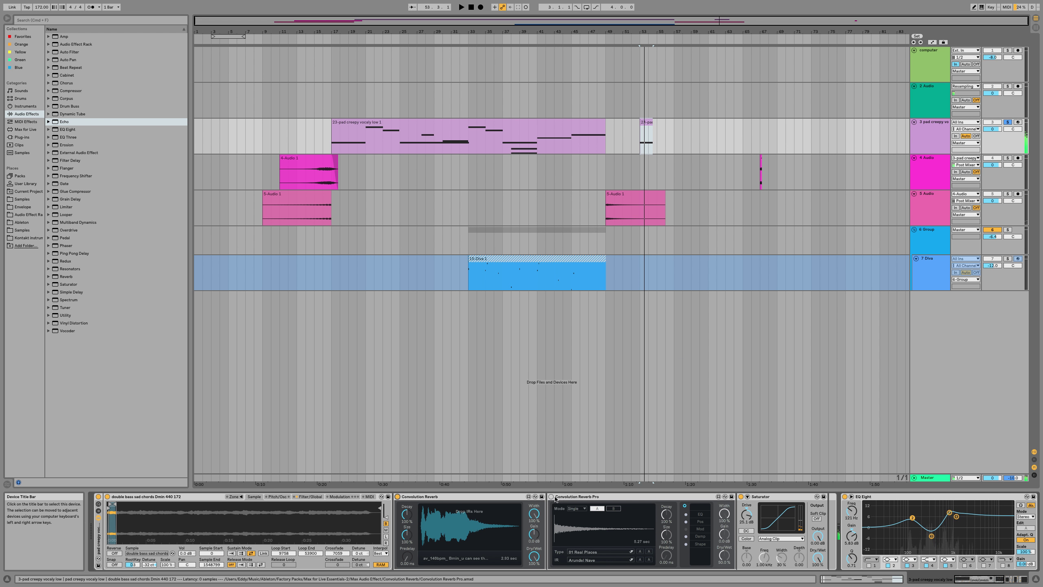
left_click(552, 497)
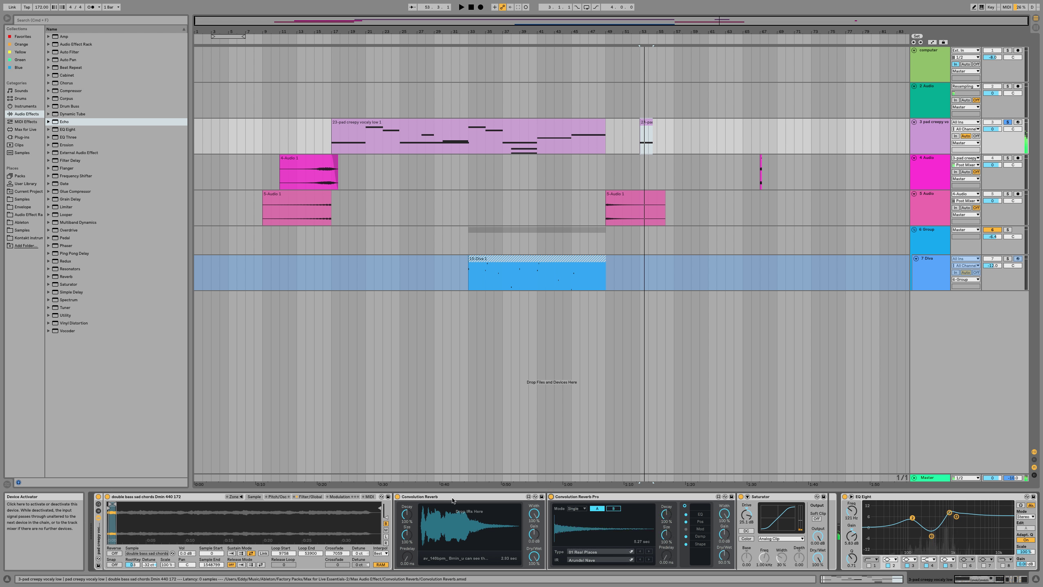
left_click(398, 497)
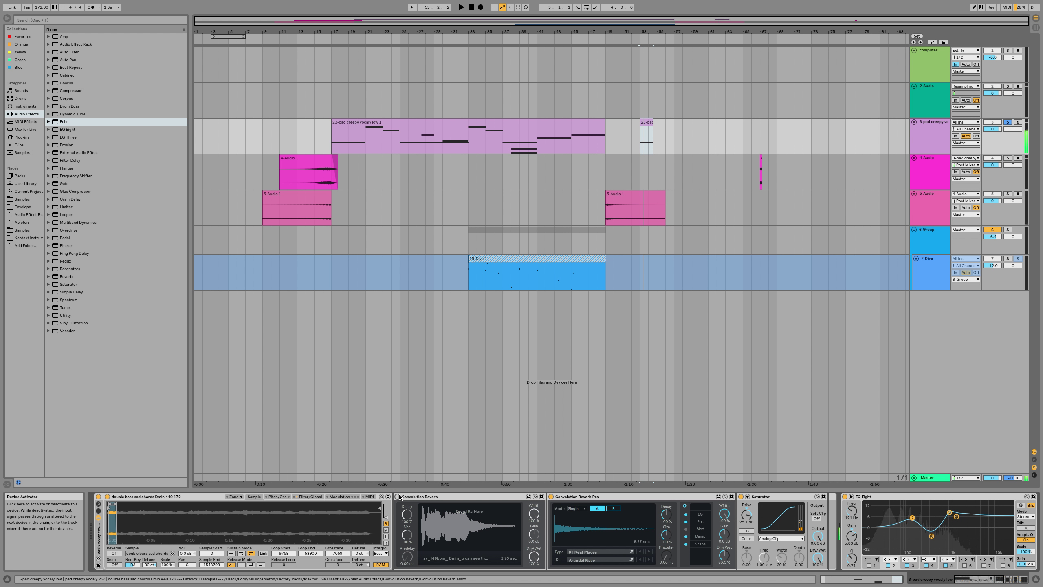
key("space")
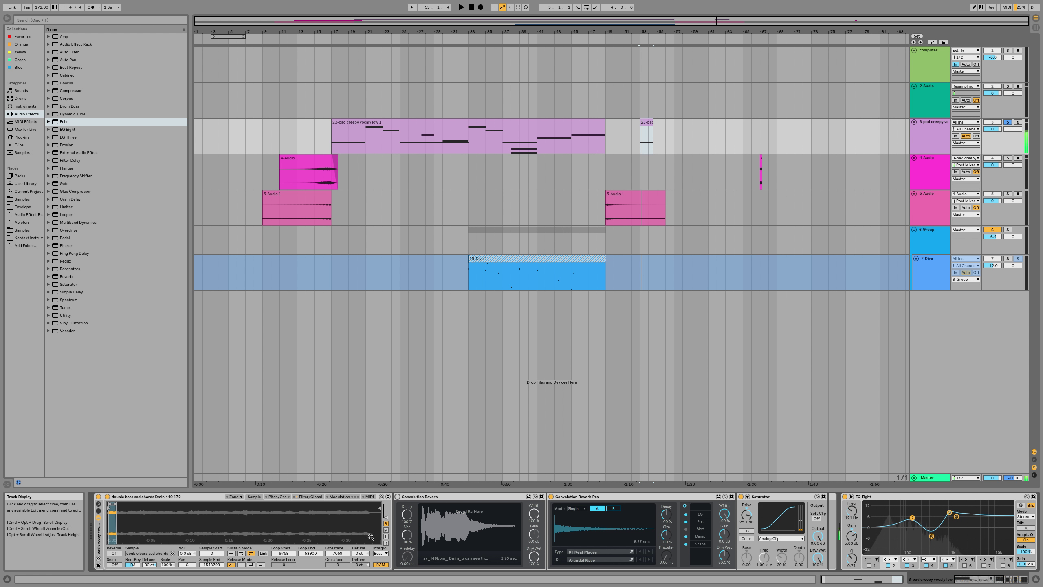
left_click(398, 497)
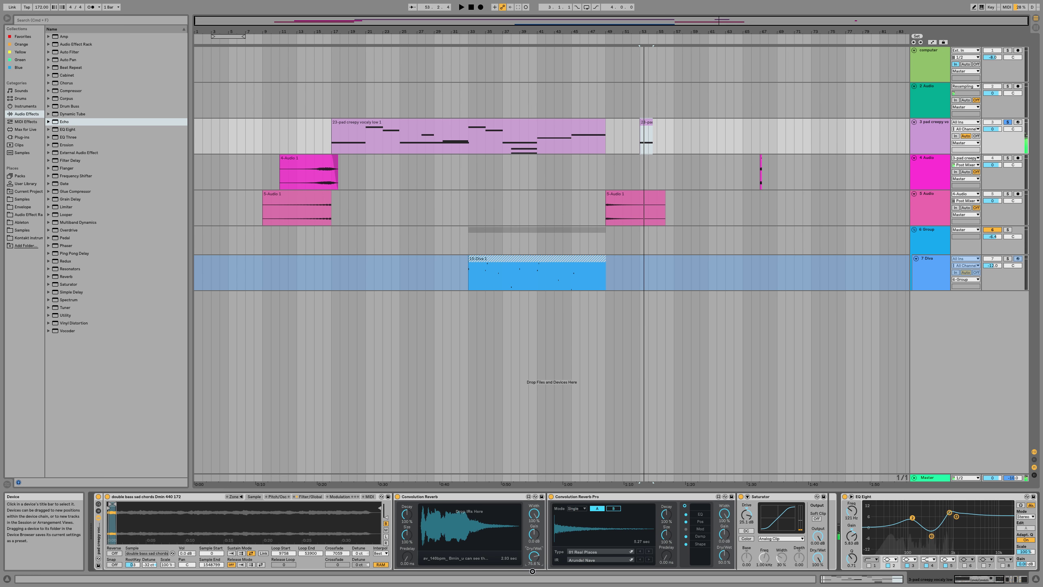
Step: Audition the short pad clip repeatedly while adjusting the Dry/Wet balance of Convolution Reverb on the pad track
key("space")
left_click_drag(533, 571, 534, 559)
key("space")
key("space")
key("space")
key("space")
key("space")
key("space")
key("space")
key("space")
key("space")
key("space")
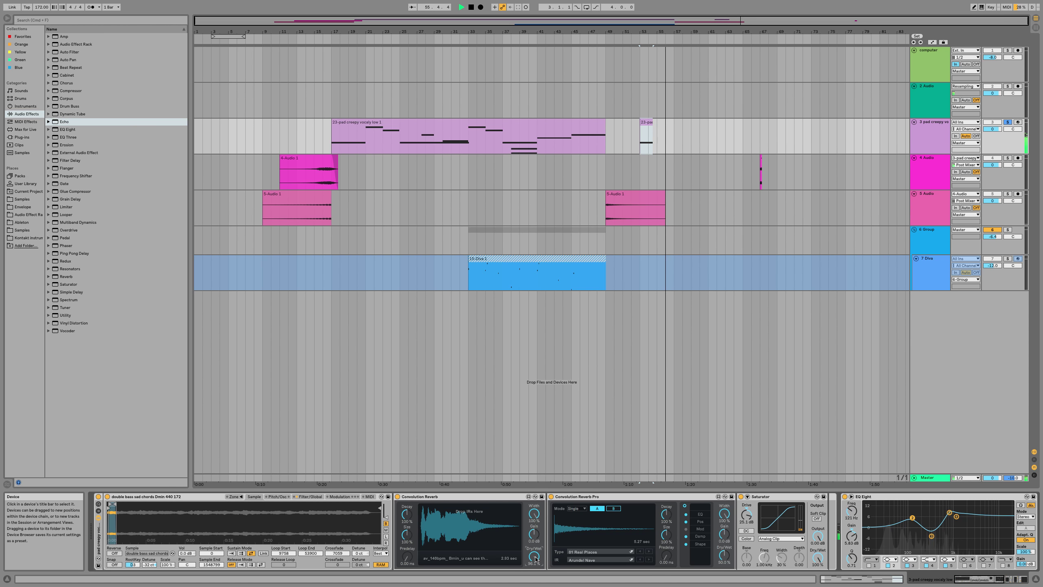
left_click_drag(535, 559, 535, 560)
key("space")
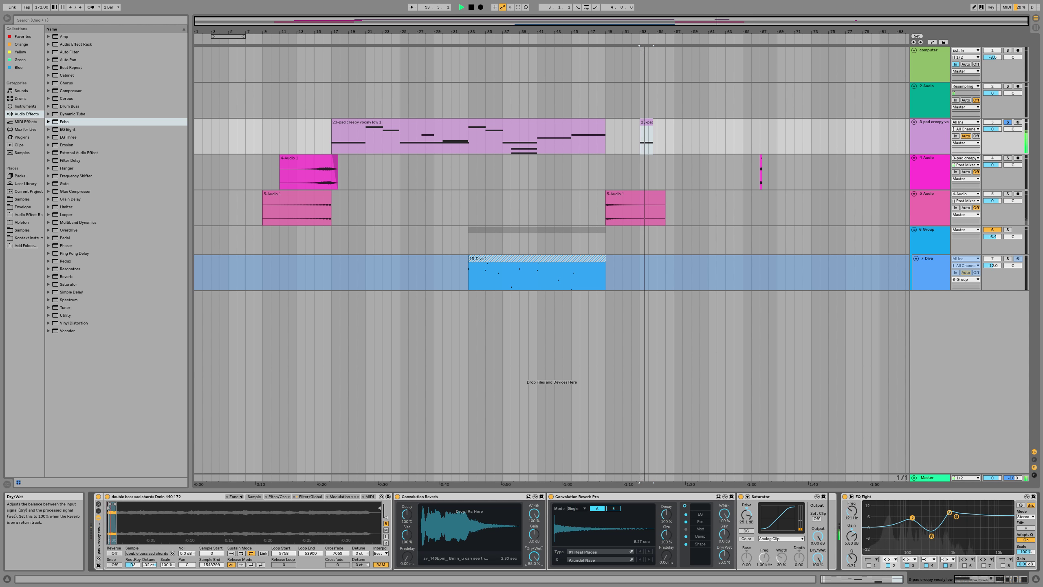
key("space")
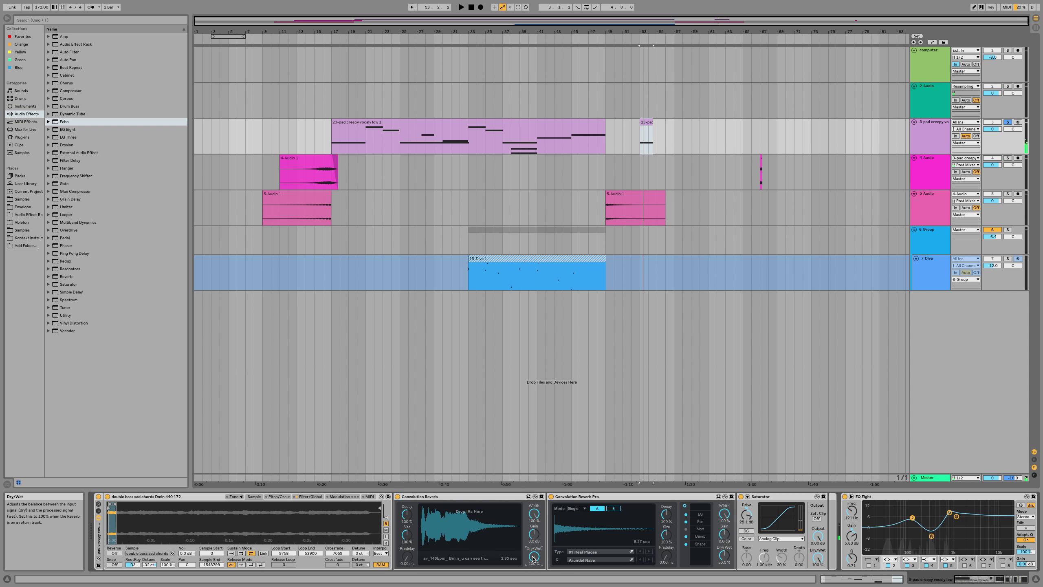
key("space")
key("space")
key("space")
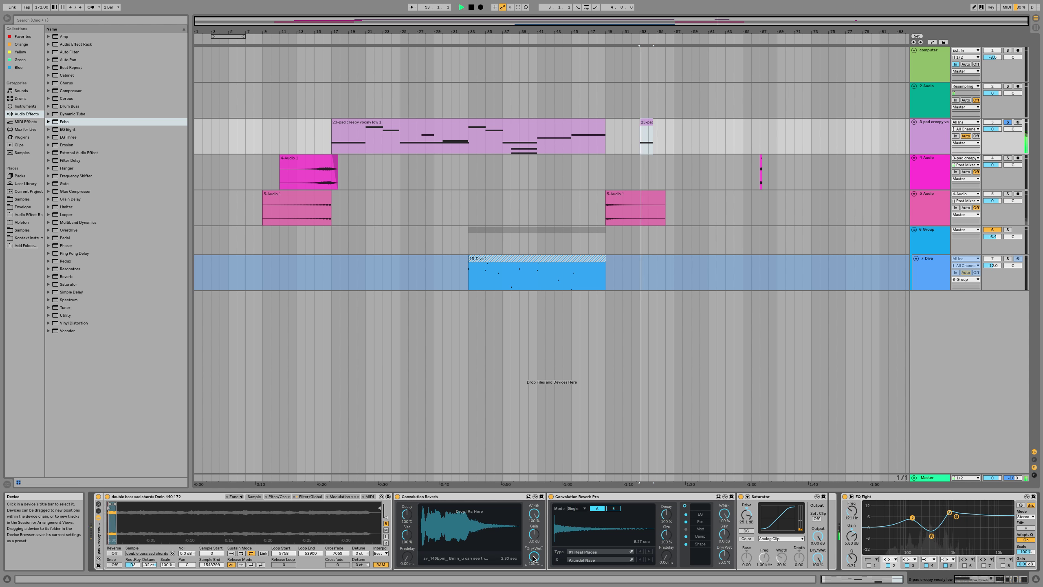
key("space")
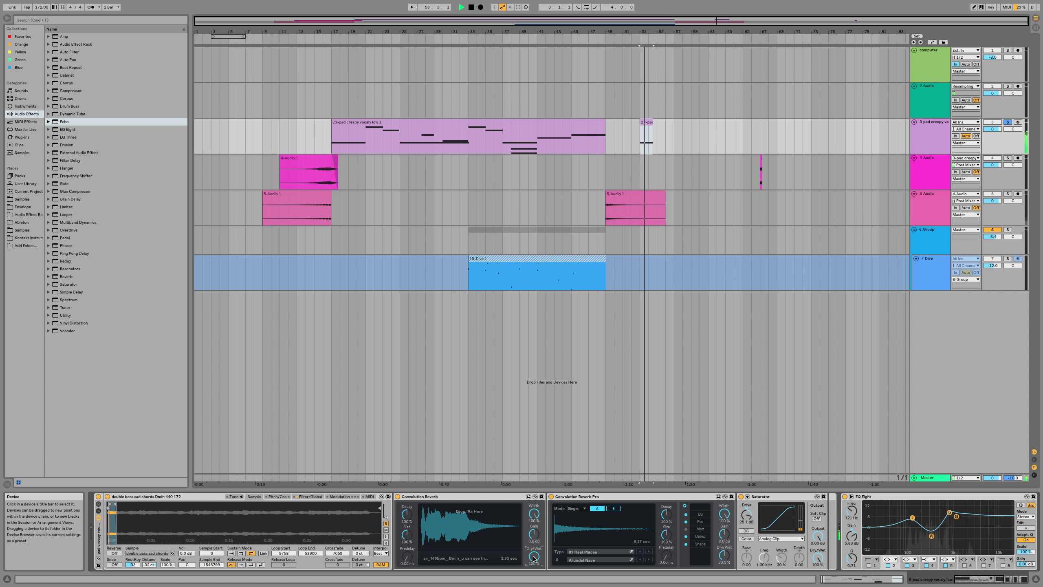
key("space")
Step: Move the reversed long 4 Audio clip to bar 68, restore its forward direction, and play it with the track soloed
left_click_drag(326, 158, 817, 160)
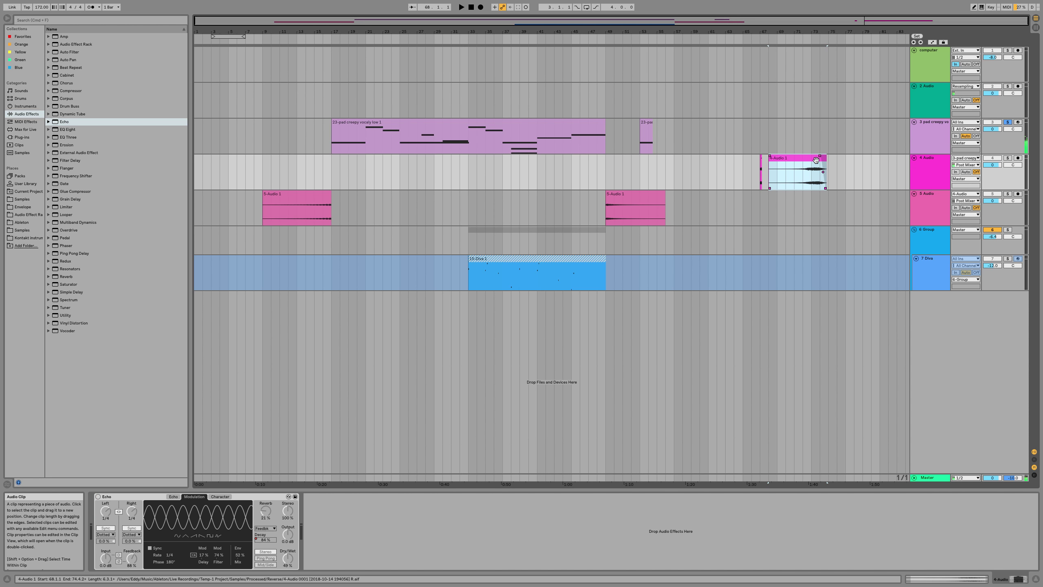
key("space")
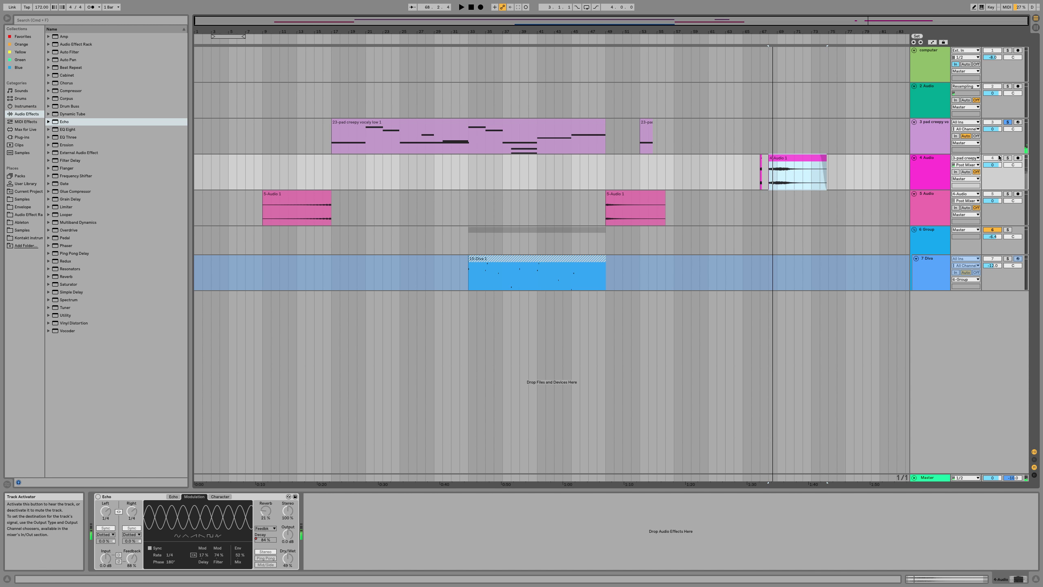
left_click(1007, 158)
key("space")
key("space")
Step: Insert a Sampler track below 4 Audio, load the long 4 Audio clip as its sample, and solo the new track
left_click(926, 159)
key("space")
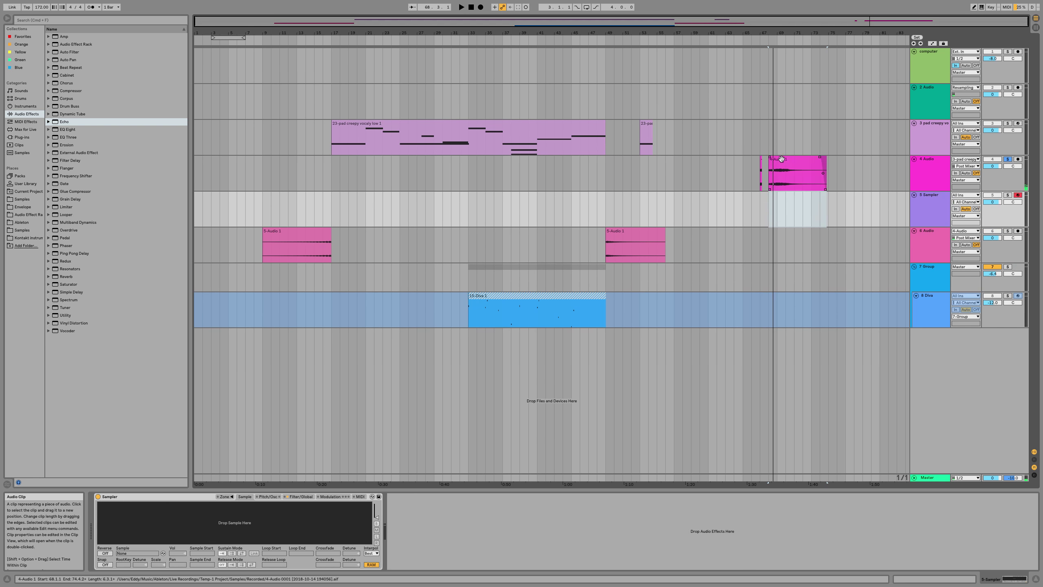
left_click_drag(782, 159, 218, 515)
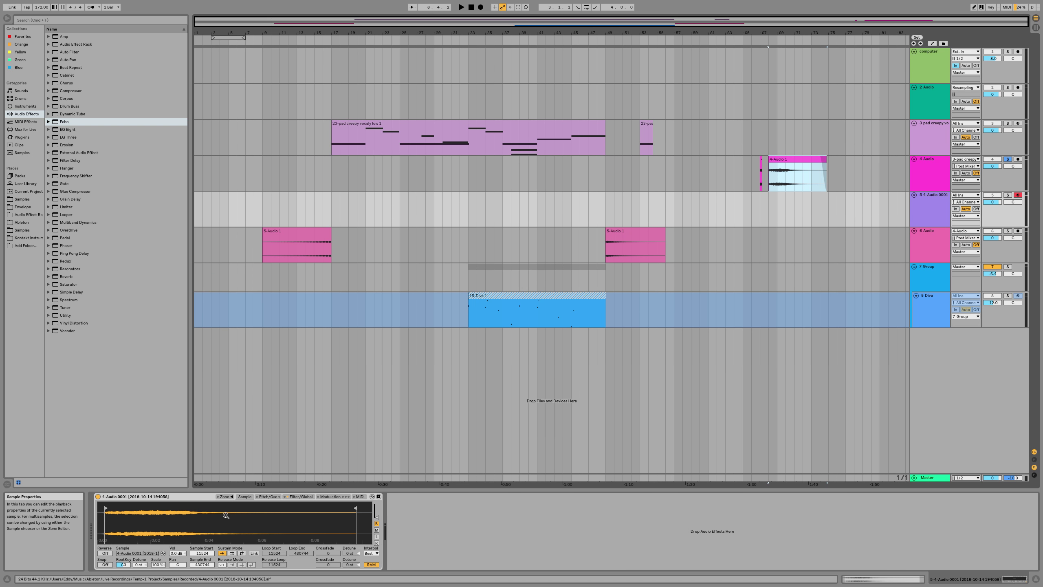
left_click(1009, 195)
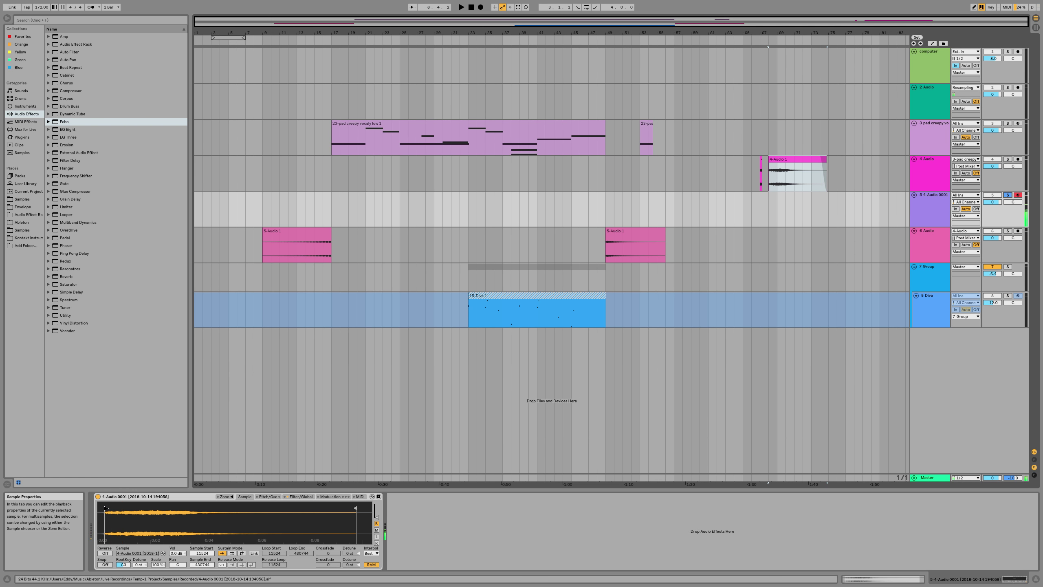
Step: Move the sample start to 8125, enable back-and-forth sustain looping, and shorten the loop to end at 35325
left_click_drag(105, 508, 99, 507)
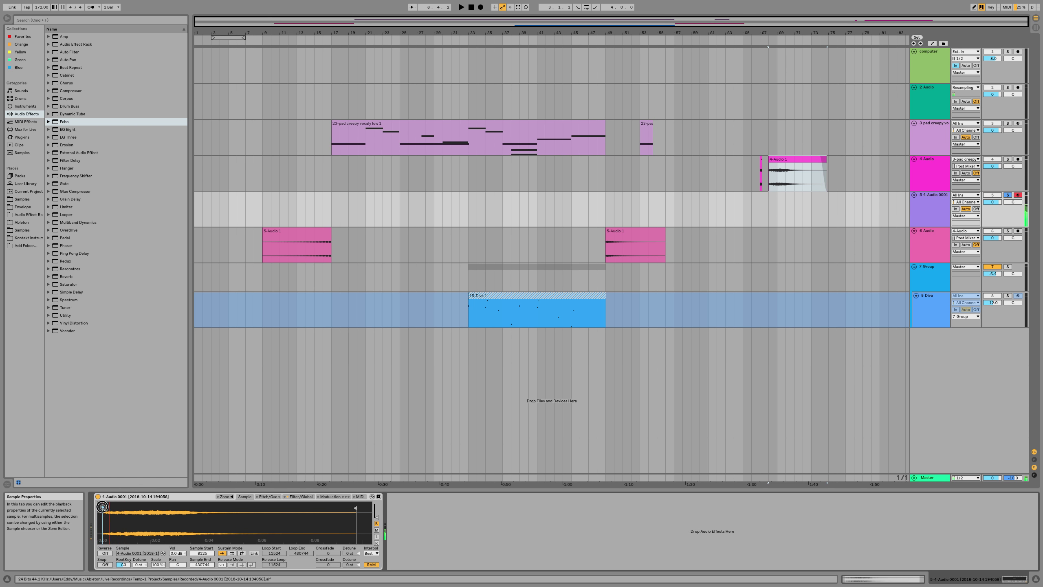
left_click(245, 554)
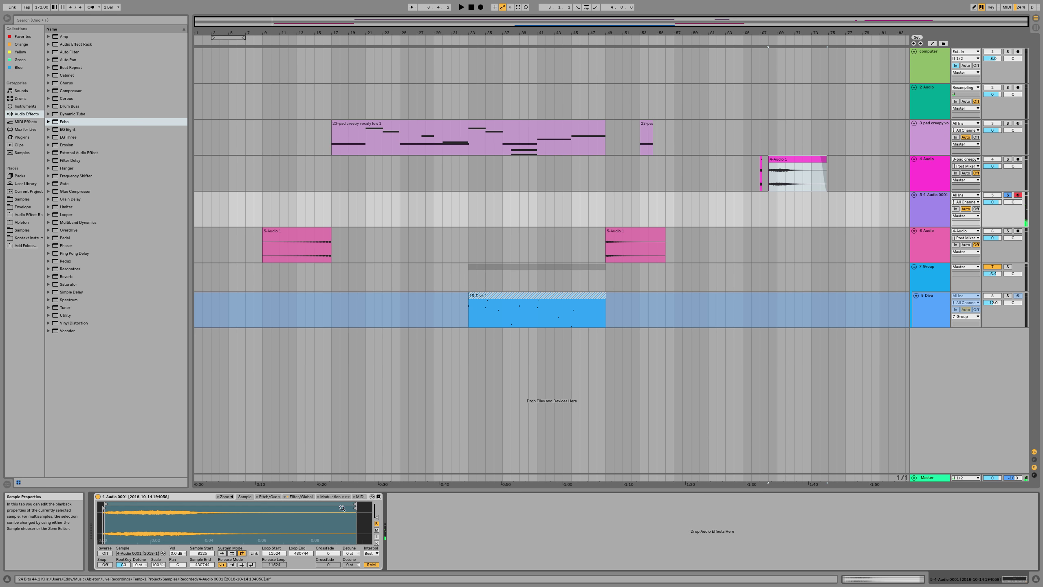
mouse_move(354, 504)
left_mouse_down()
mouse_move(136, 502)
mouse_move(100, 535)
left_mouse_up()
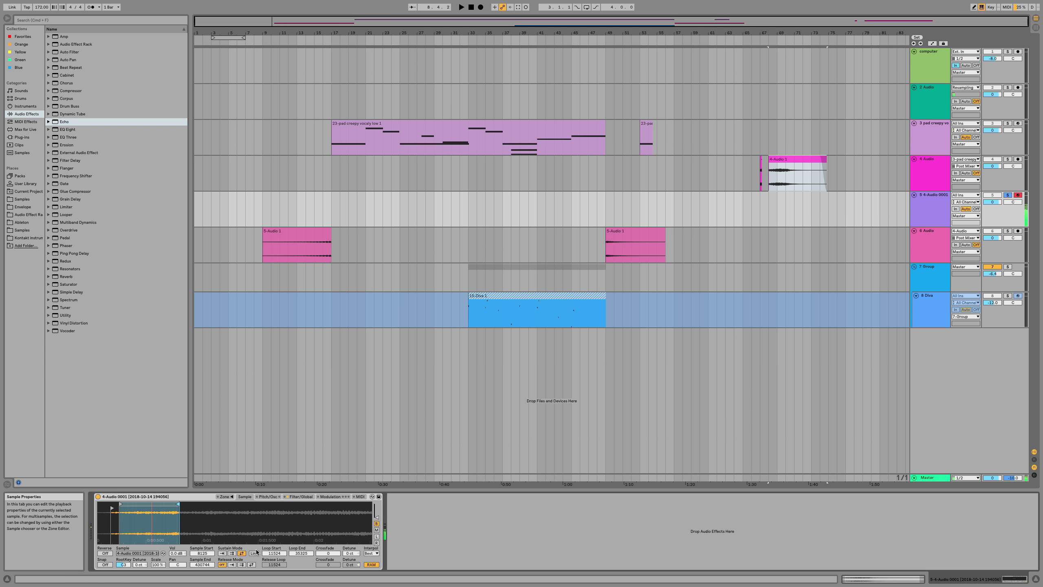
Step: Give the sustain loop a 3211 crossfade, set it from 18258 to 42860, and move the sample start to 0
left_click_drag(158, 506, 166, 506)
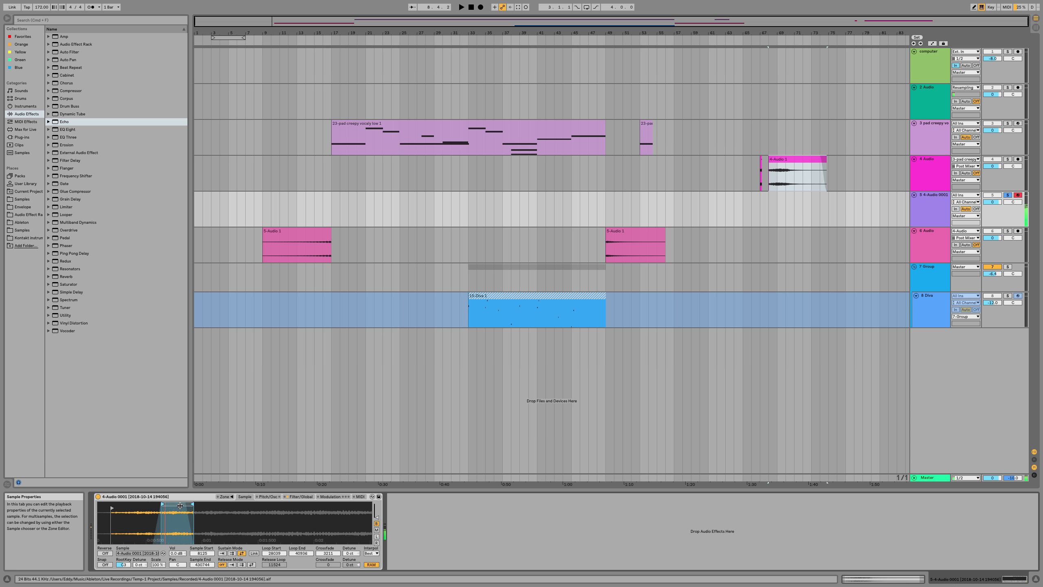
left_click_drag(193, 505, 211, 505)
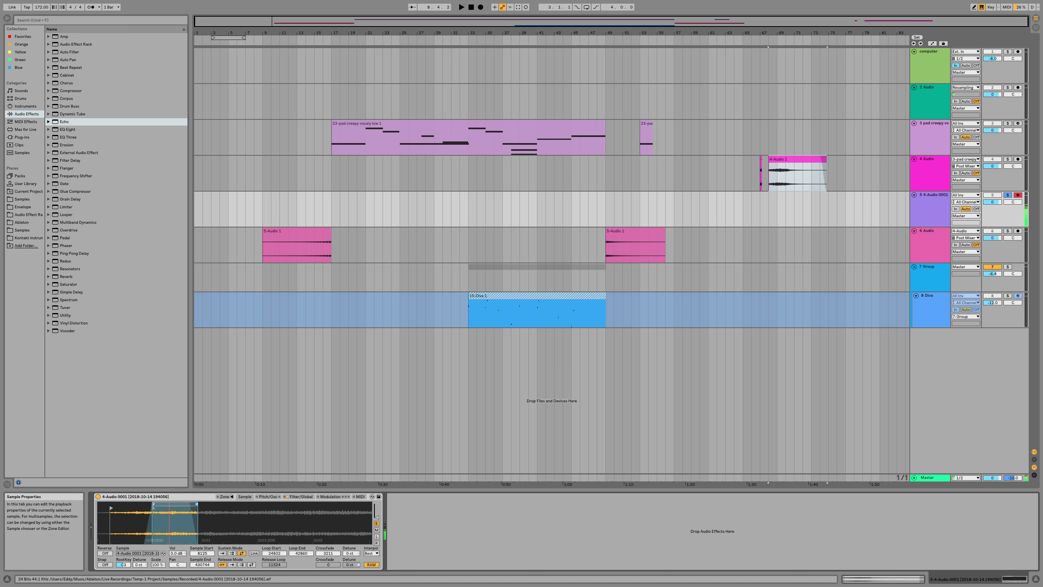
left_click_drag(151, 506, 138, 506)
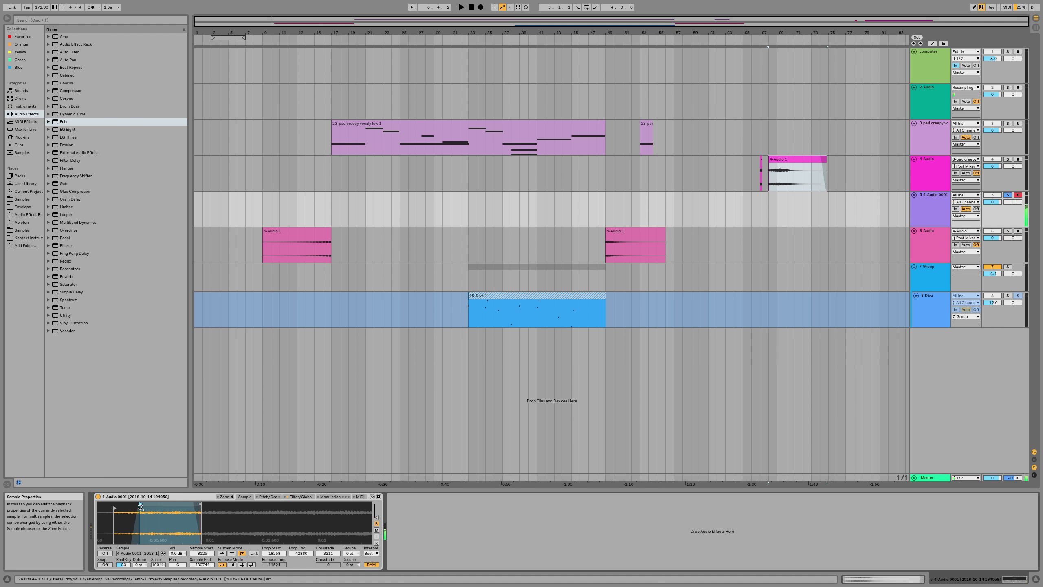
left_click_drag(117, 506, 93, 509)
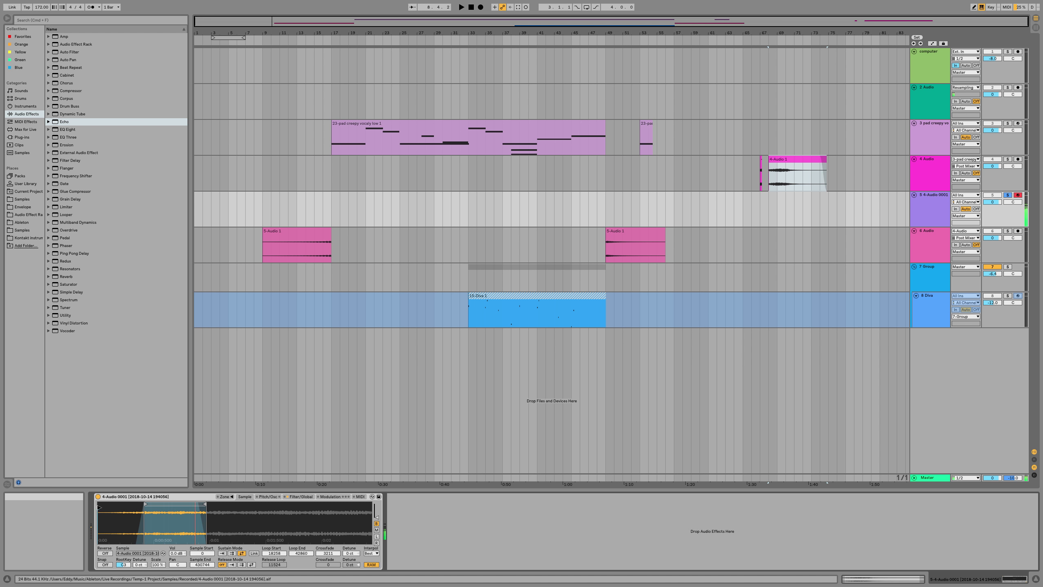
Step: Check Sampler's volume envelope, then lengthen the sustain loop and slide it along the sample to run from 22747 to 49433
left_click(300, 496)
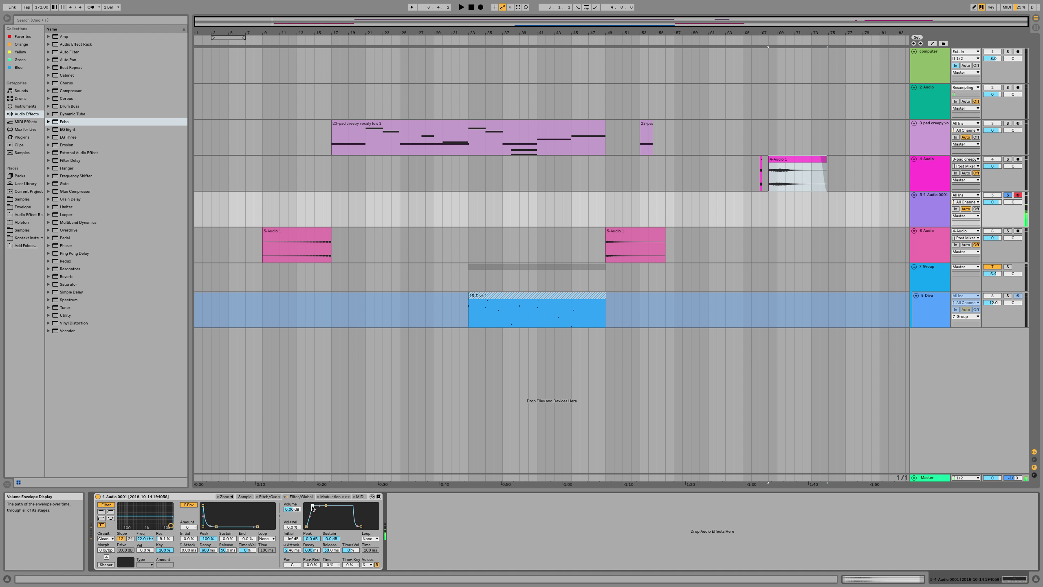
left_click(242, 497)
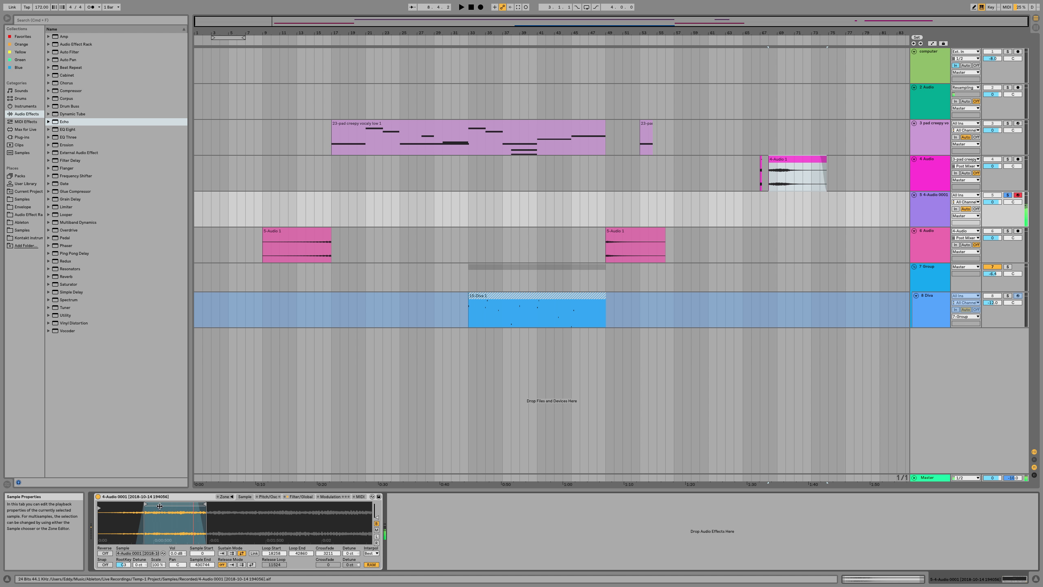
left_click_drag(210, 505, 212, 505)
left_click_drag(197, 505, 257, 506)
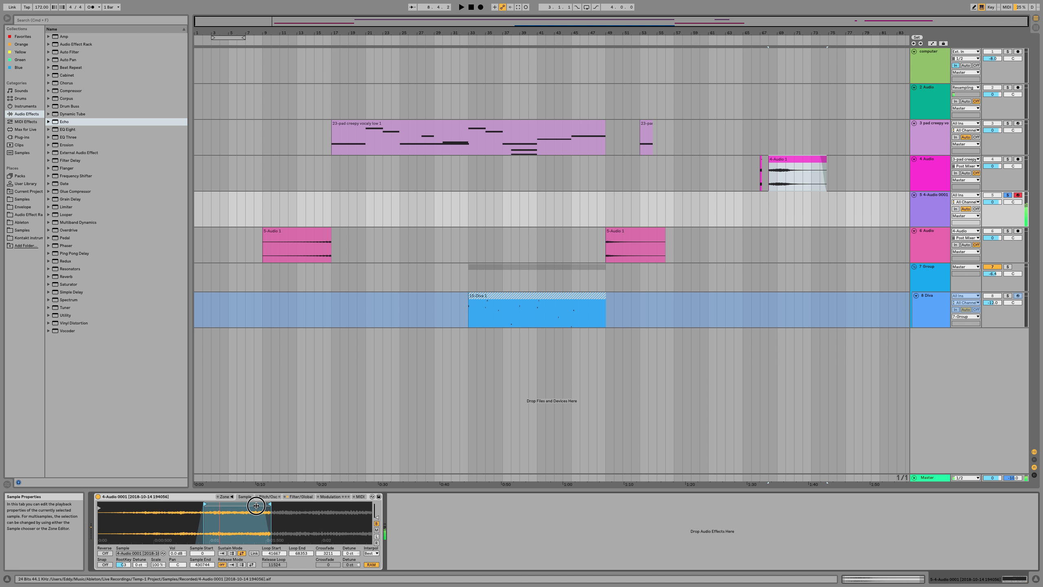
left_click_drag(256, 506, 237, 506)
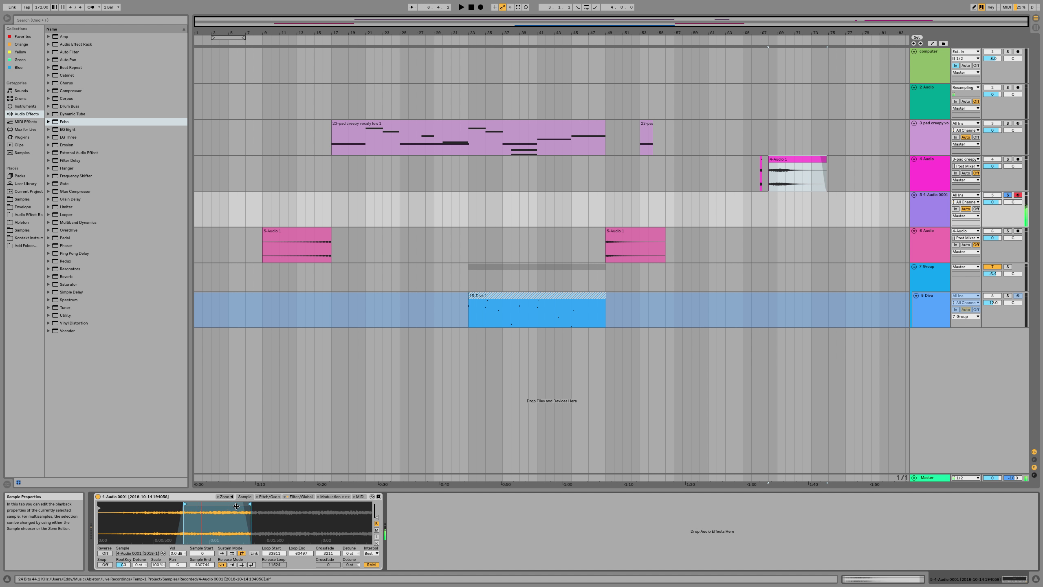
left_click_drag(236, 506, 205, 506)
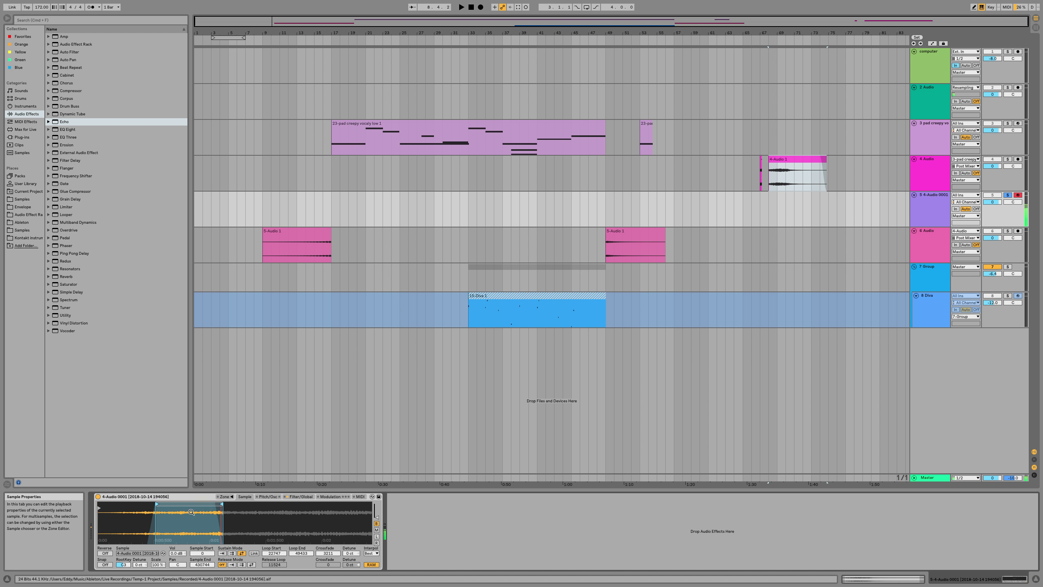
Step: Enable Snap, extend the sustain loop and shift it to run from 13228 to 44485, undoing the final loop adjustment
left_click(105, 565)
left_click_drag(219, 505, 235, 505)
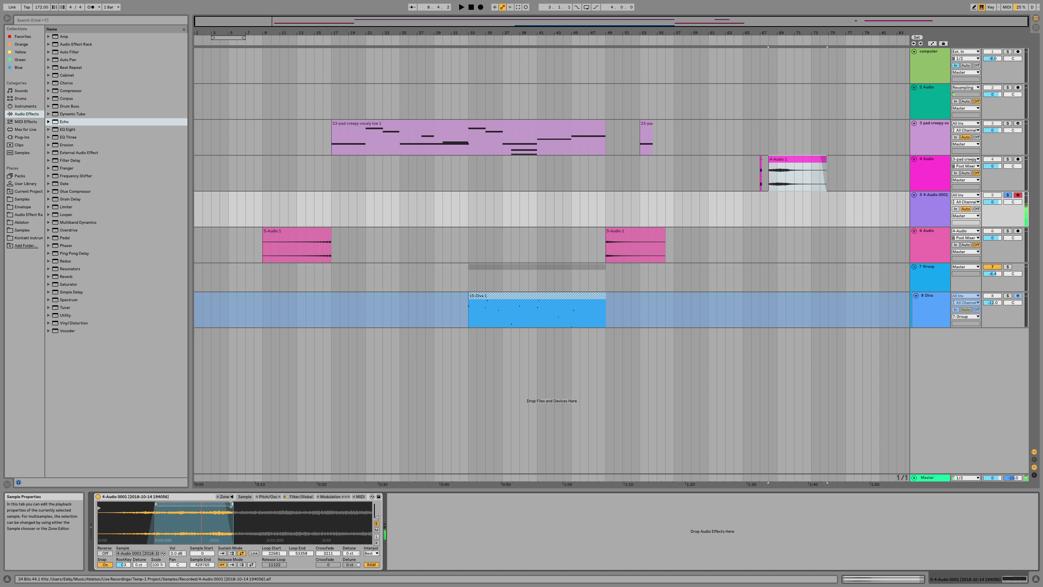
left_click_drag(216, 505, 195, 506)
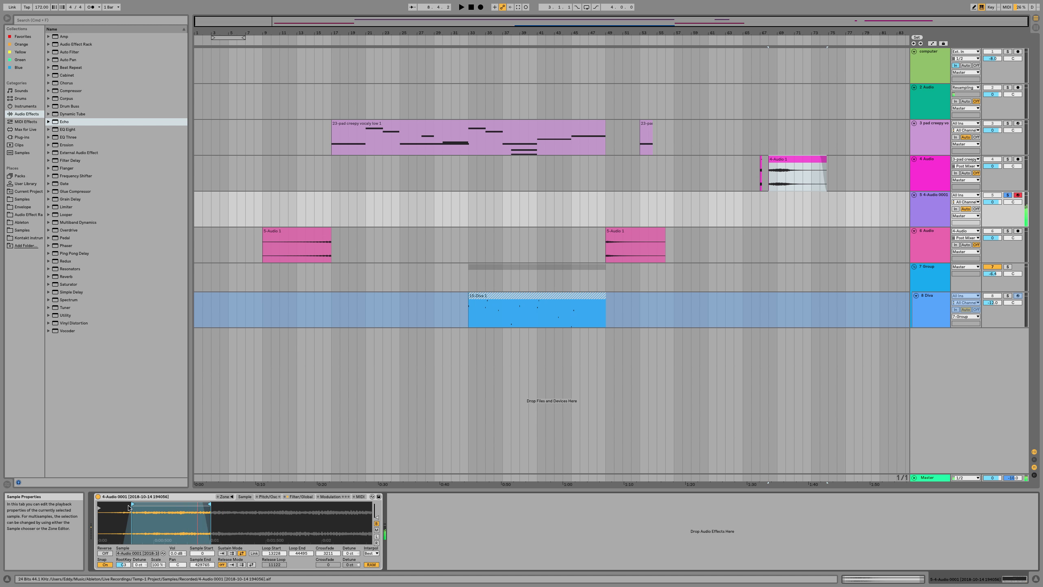
left_click_drag(133, 505, 141, 504)
key("super+z")
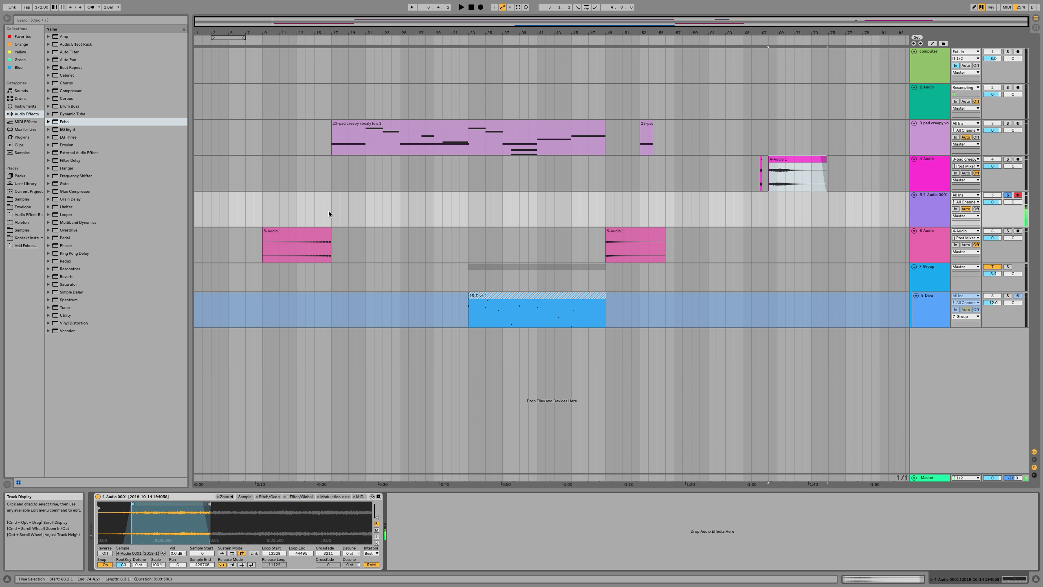
Step: Create a MIDI clip from bar 1 to bar 17 on the Sampler track and fill it with one sustained C3 note
left_click_drag(331, 209, 169, 207)
key("super+shift+m")
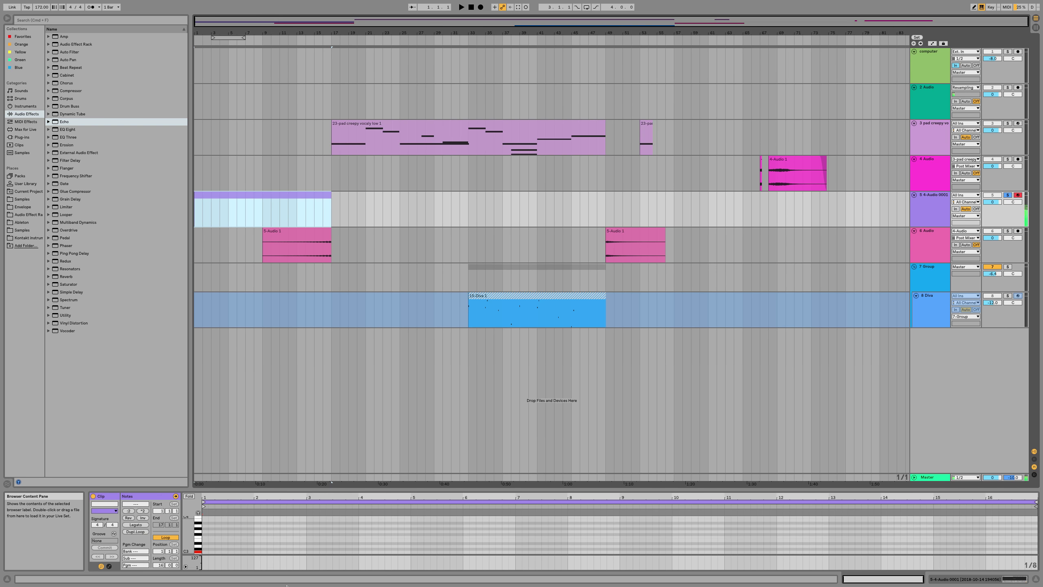
double_click(205, 552)
left_click_drag(208, 552, 1037, 540)
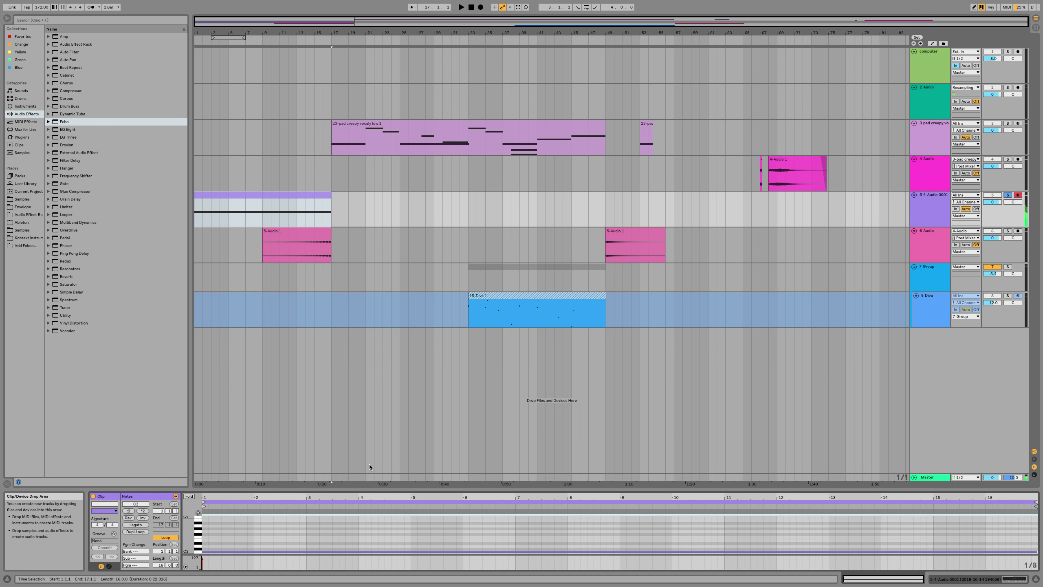
Step: Add Utility after Sampler, automate its Gain in a new lane as a rise from bar 1 to 0.00 dB near bar 15, and play it
key("shift+Tab")
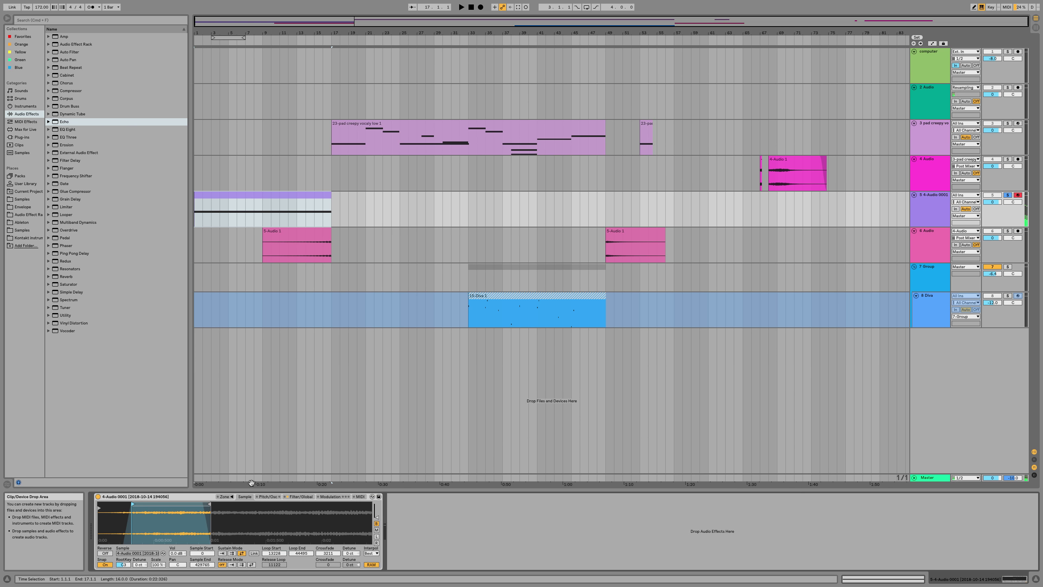
double_click(67, 316)
right_click(429, 520)
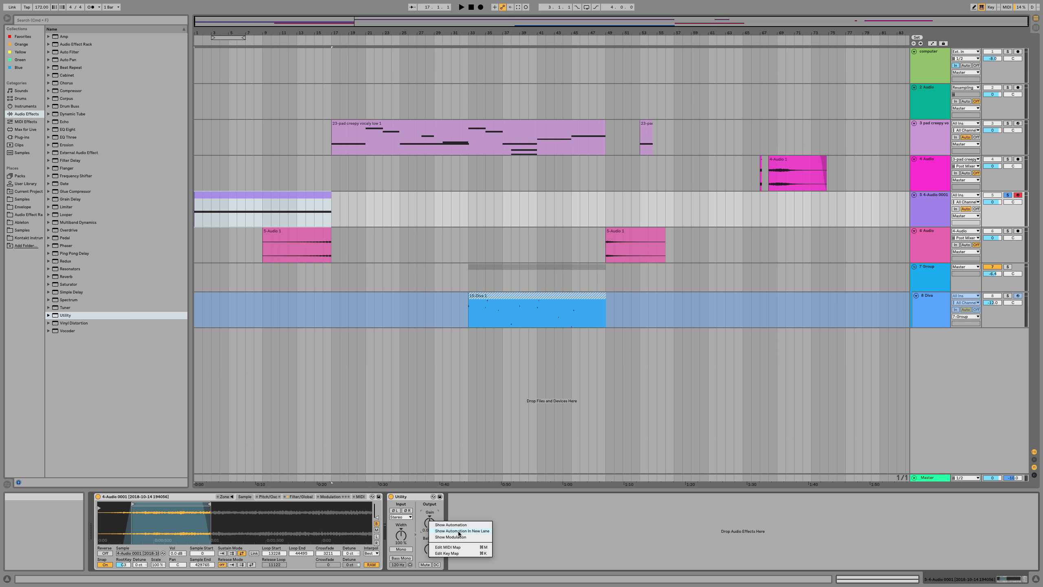
left_click(458, 531)
left_click(311, 258)
left_click_drag(202, 258, 194, 269)
key("space")
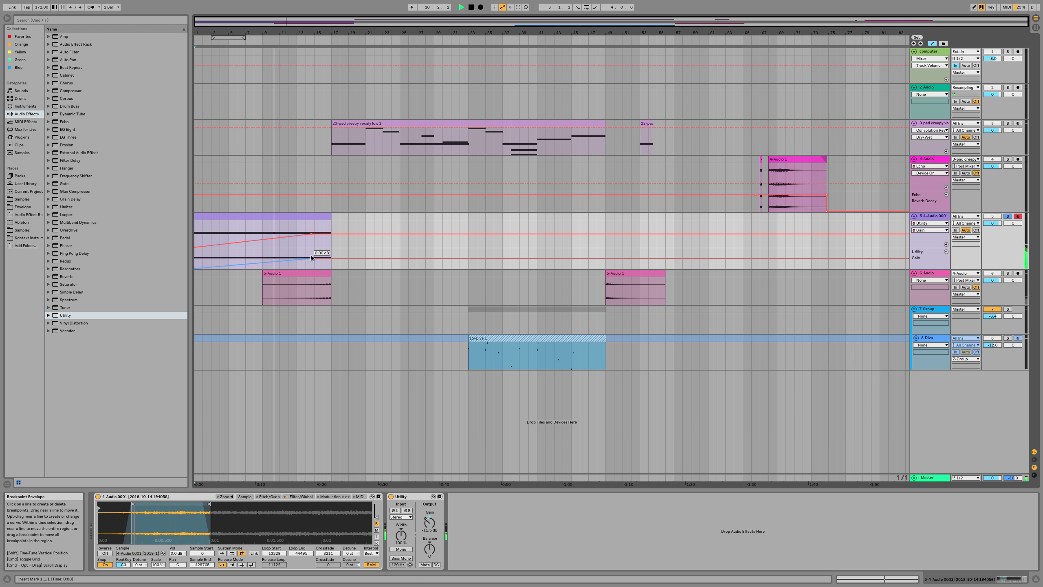
Step: Shorten the Gain rise to end at bar 9, move the first 6 Audio clip to bar 1, and play the tracks unsoloed
key("space")
left_click_drag(311, 257, 207, 275)
key("space")
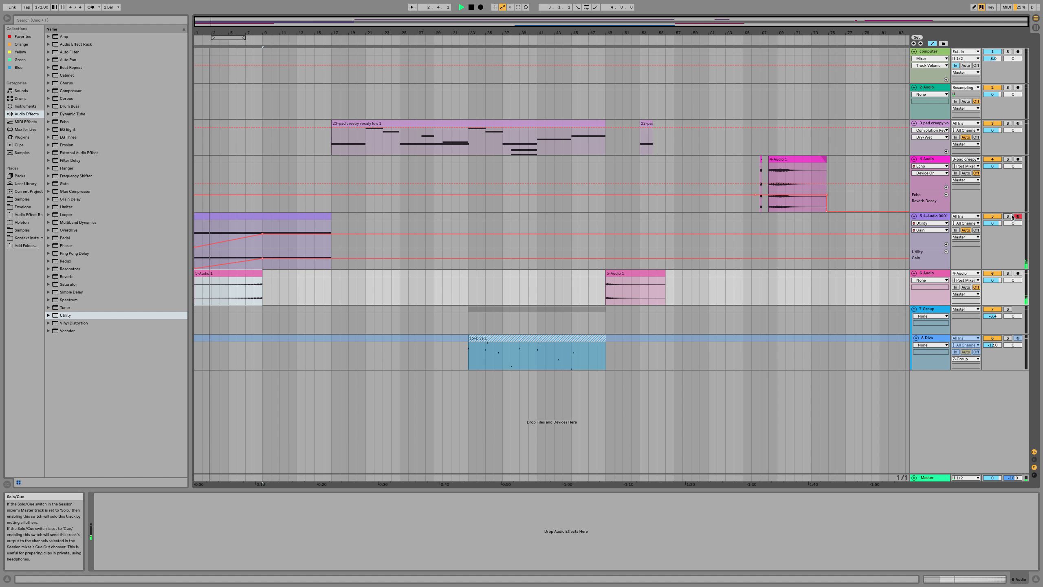
Step: Move the main pad and Diva clips together so the pad starts at bar 9, and trim the Sampler clip to end there
left_click(455, 138)
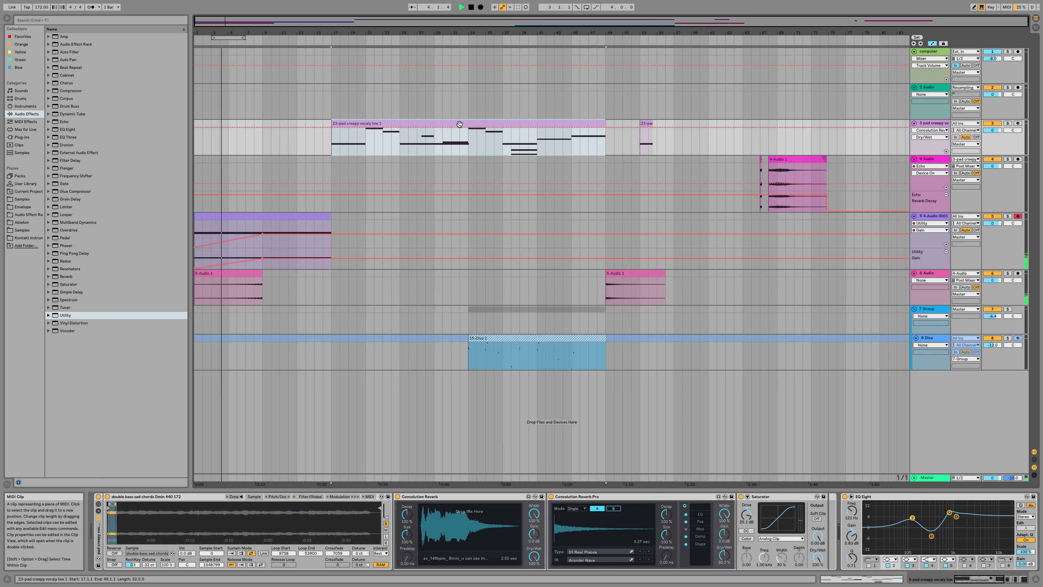
left_click(595, 339, "shift")
left_click_drag(422, 126, 343, 141)
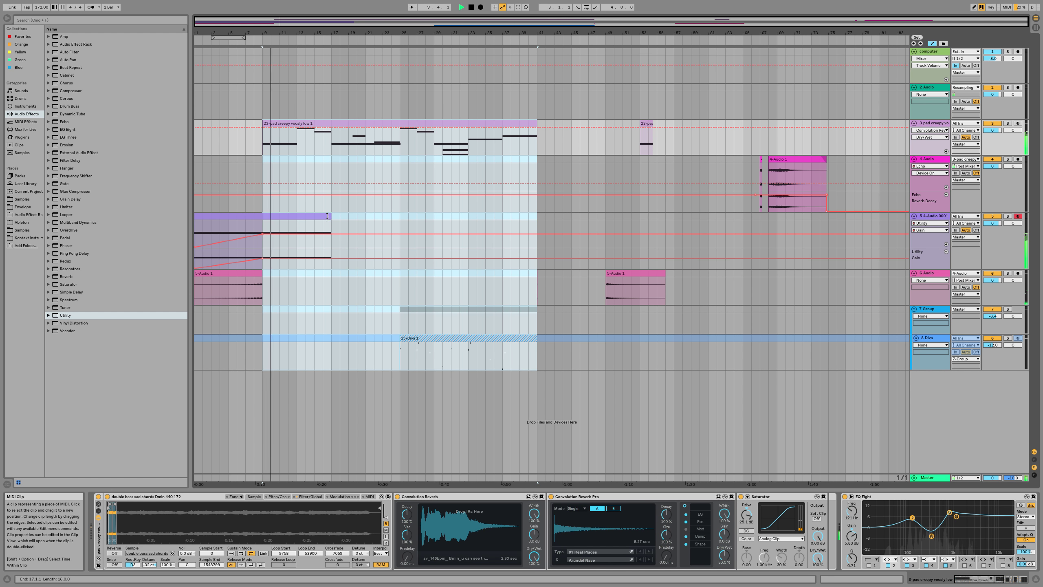
left_click(261, 217)
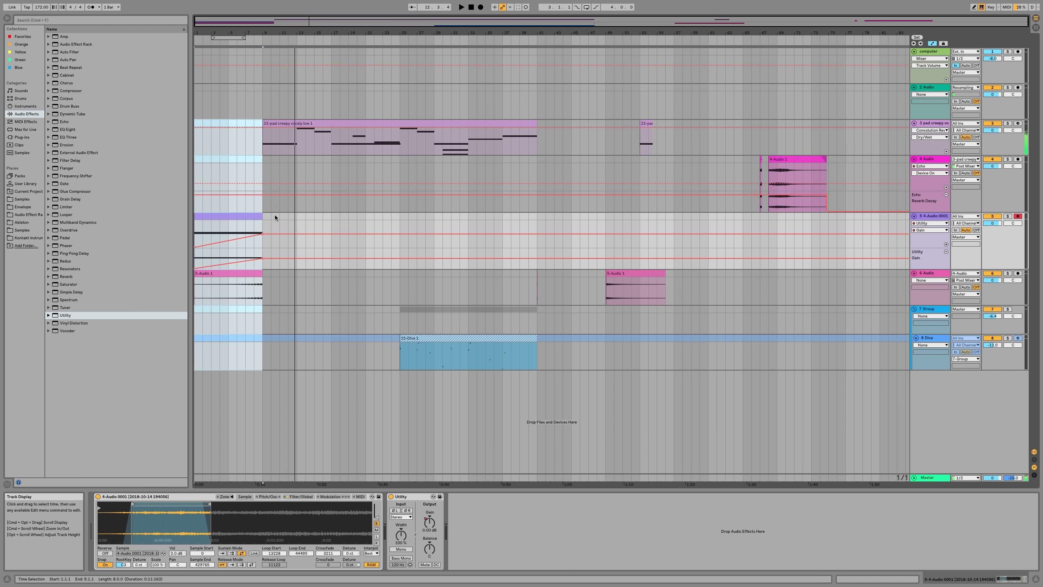
left_click(248, 215)
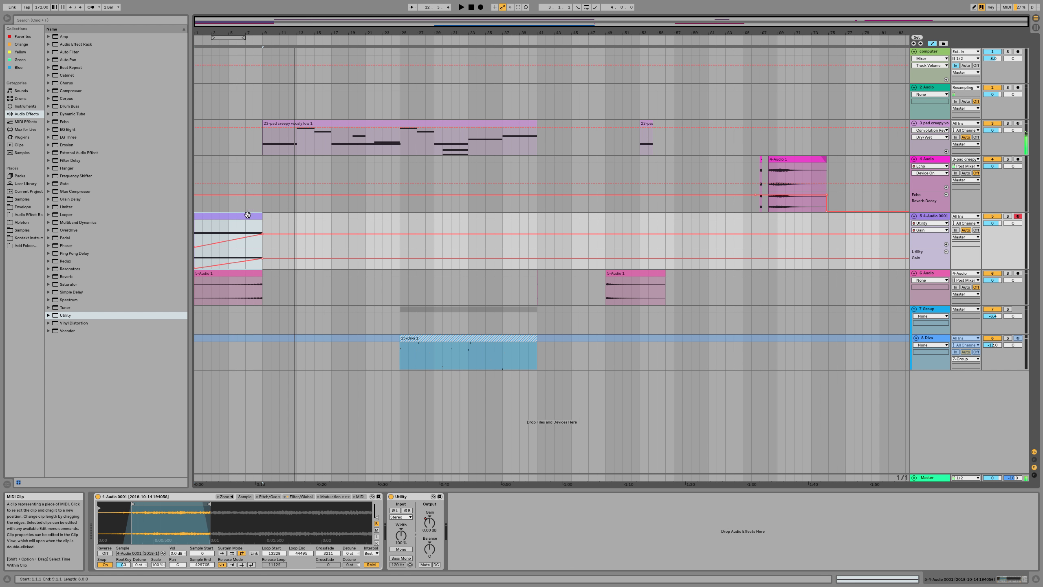
Step: Extend the Sampler clip to end at bar 11, drop its Gain automation to -inf dB by bar 10, and play it
left_click_drag(267, 216, 273, 249)
left_click(268, 215)
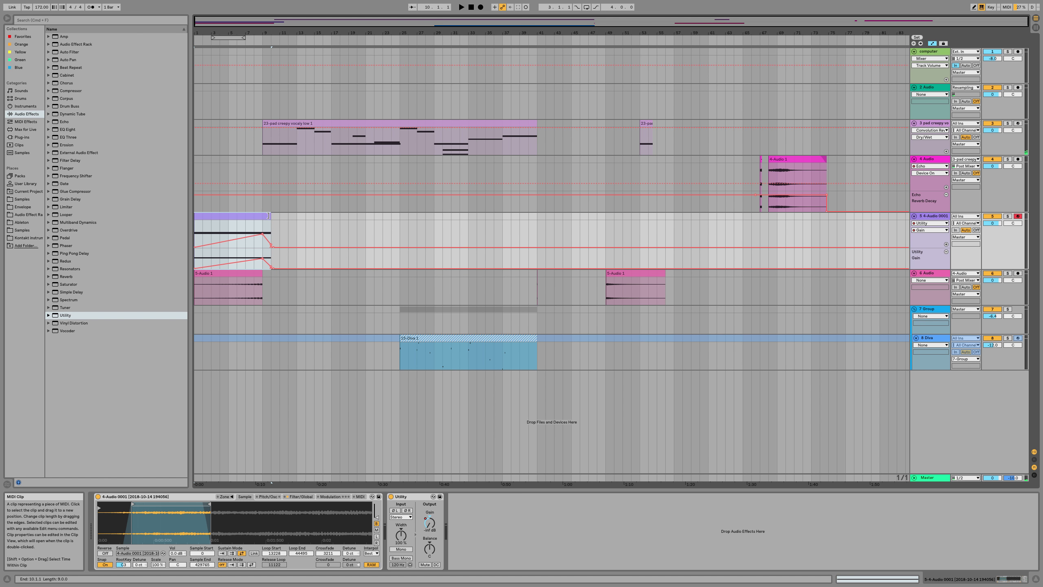
left_click_drag(268, 215, 280, 215)
key("space")
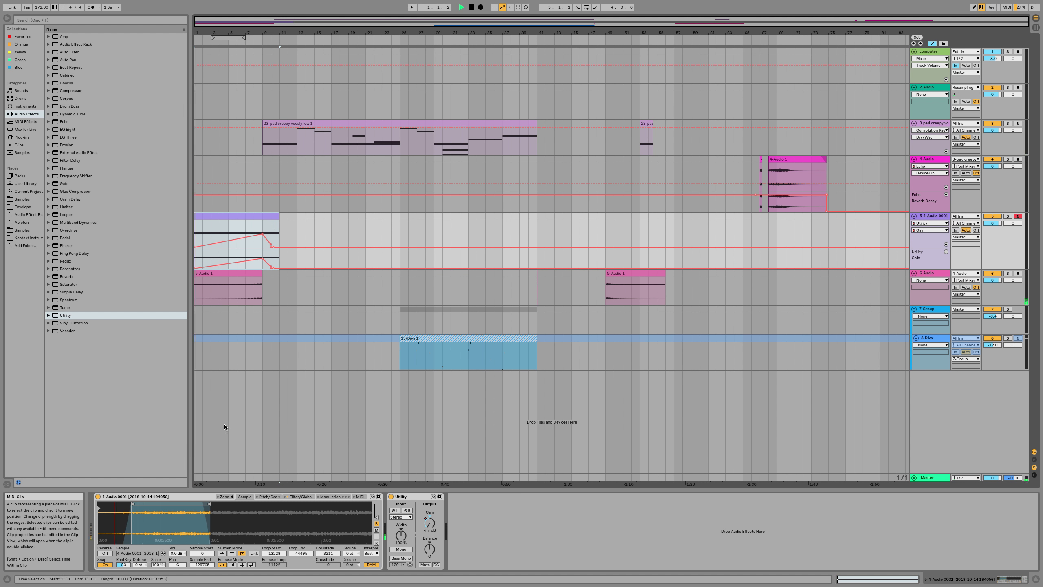
key("space")
Step: Add the ValhallaPlate reverb after Utility on the Sampler track and play the arrangement from bar 1
left_click(21, 137)
left_click(48, 44)
scroll(154, 421, "down", 15)
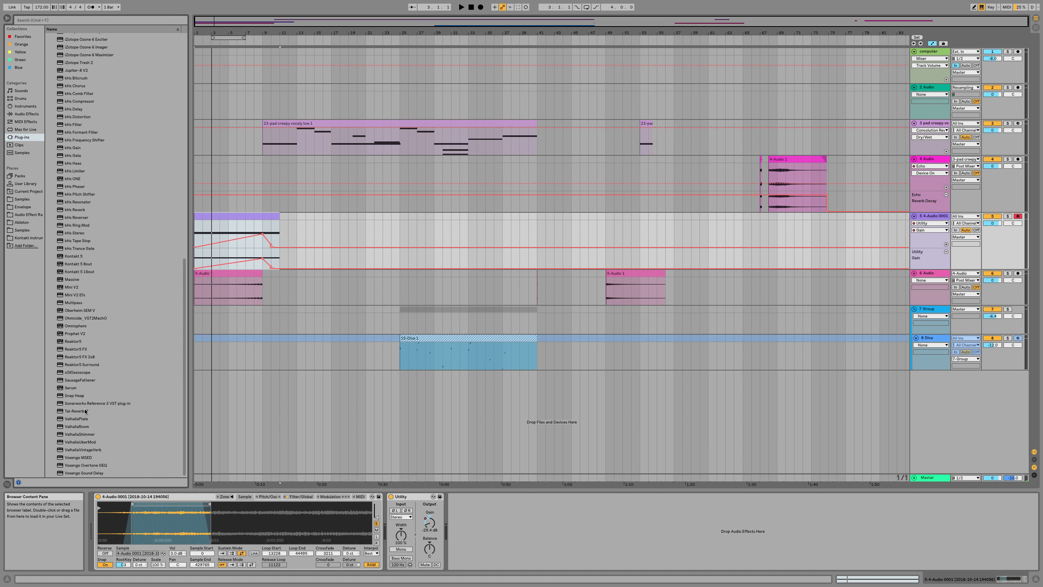
left_click_drag(79, 420, 378, 524)
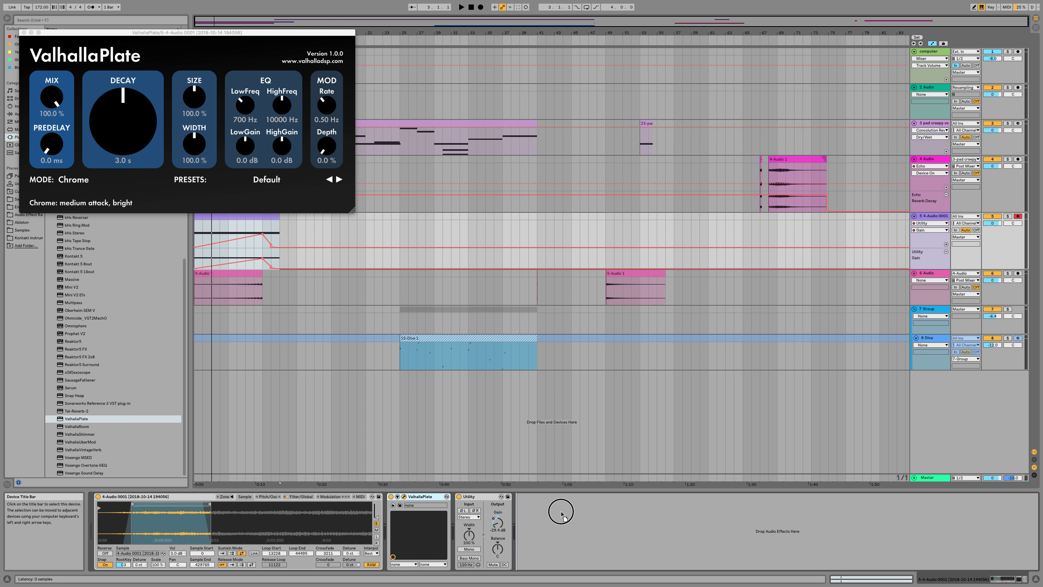
left_click_drag(561, 513, 561, 514)
left_click_drag(281, 33, 621, 52)
key("space")
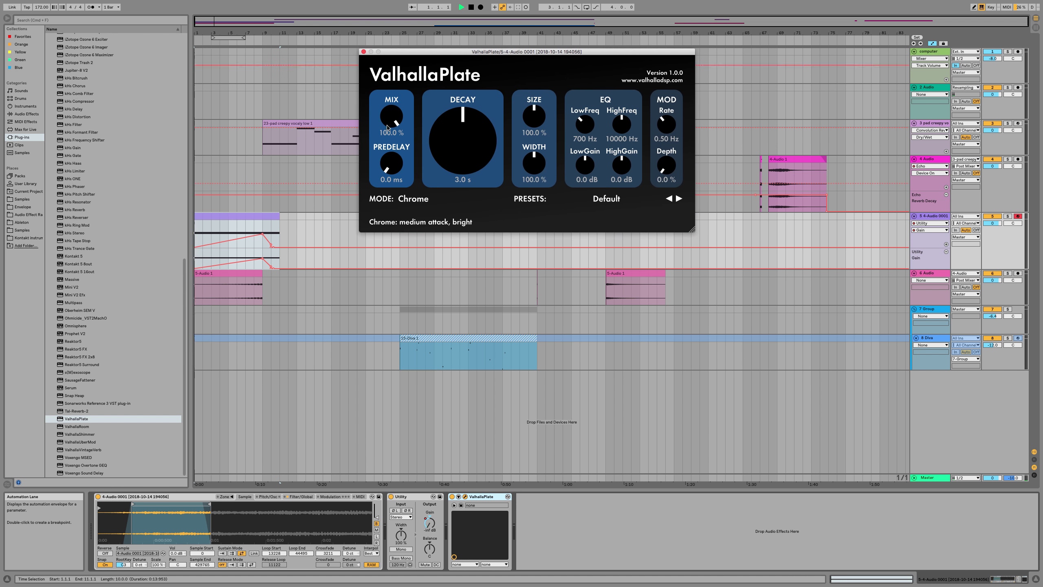
Step: Audition the Sampler track soloed, bend its Gain rise and fall into curves, and play it unsoloed with the other tracks
left_click(276, 214)
key("m")
key("a")
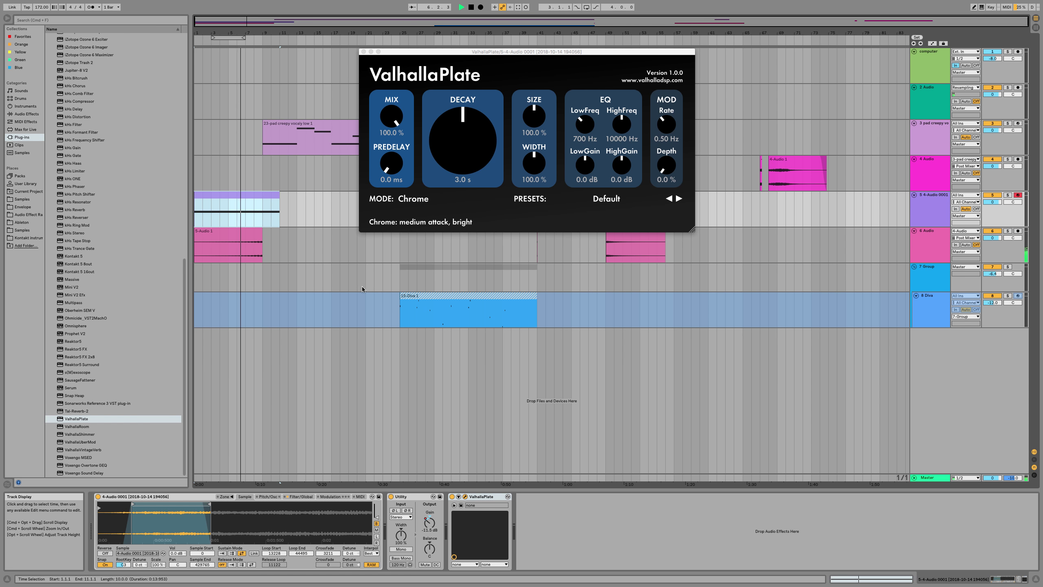
left_click(1008, 195)
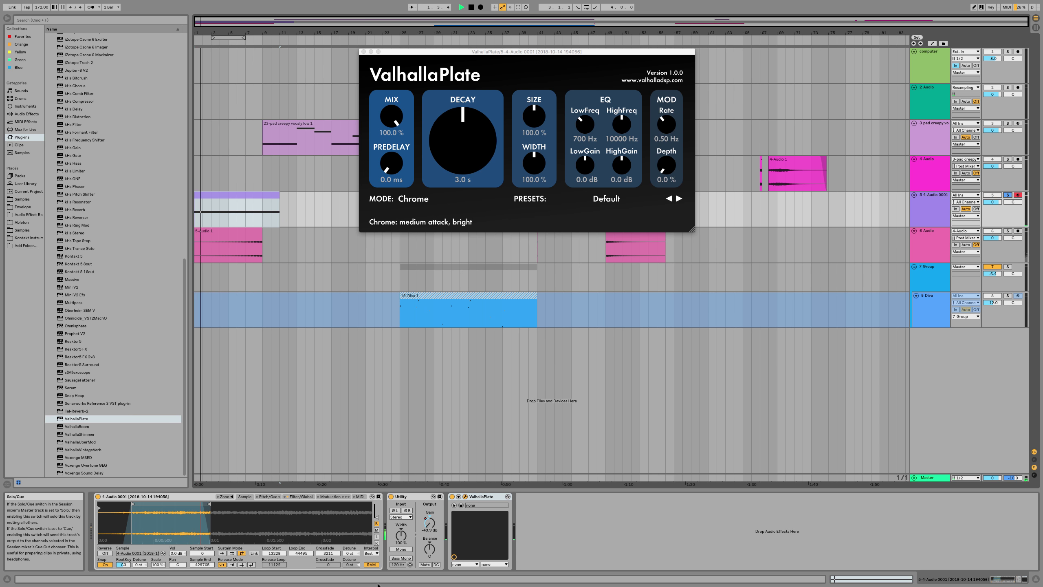
left_click(453, 497)
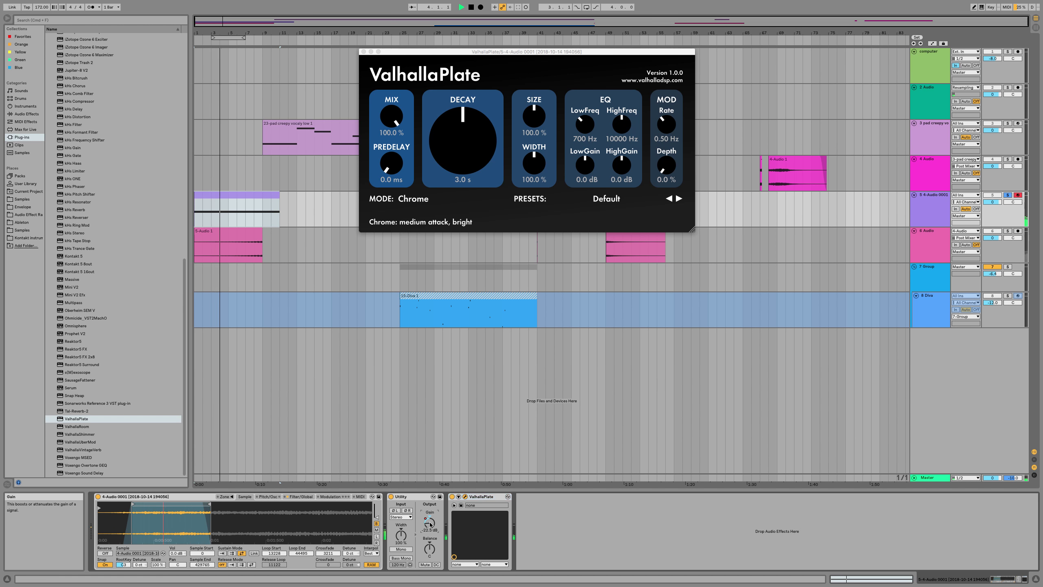
key("a")
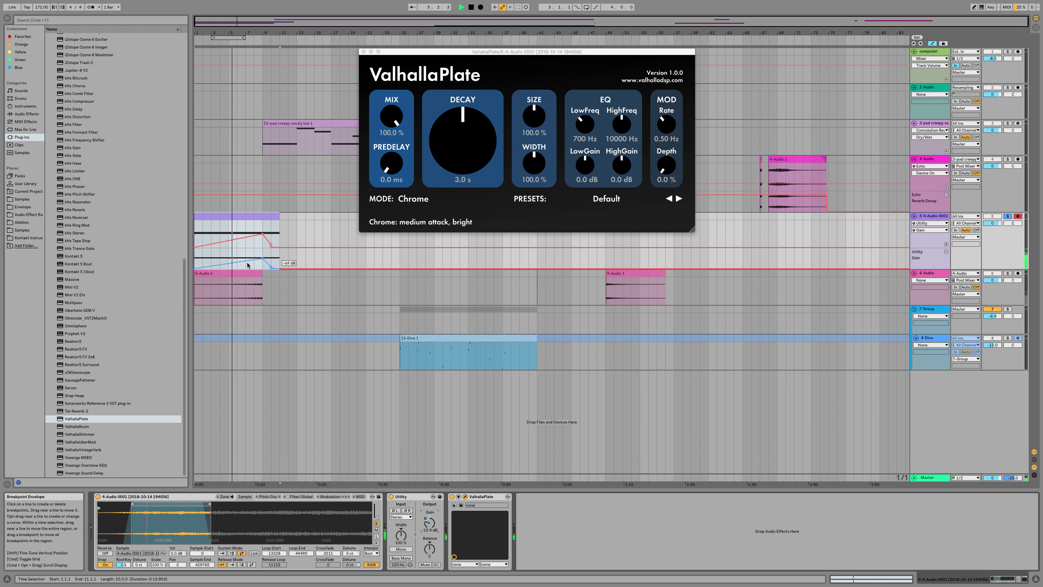
left_click(1007, 216)
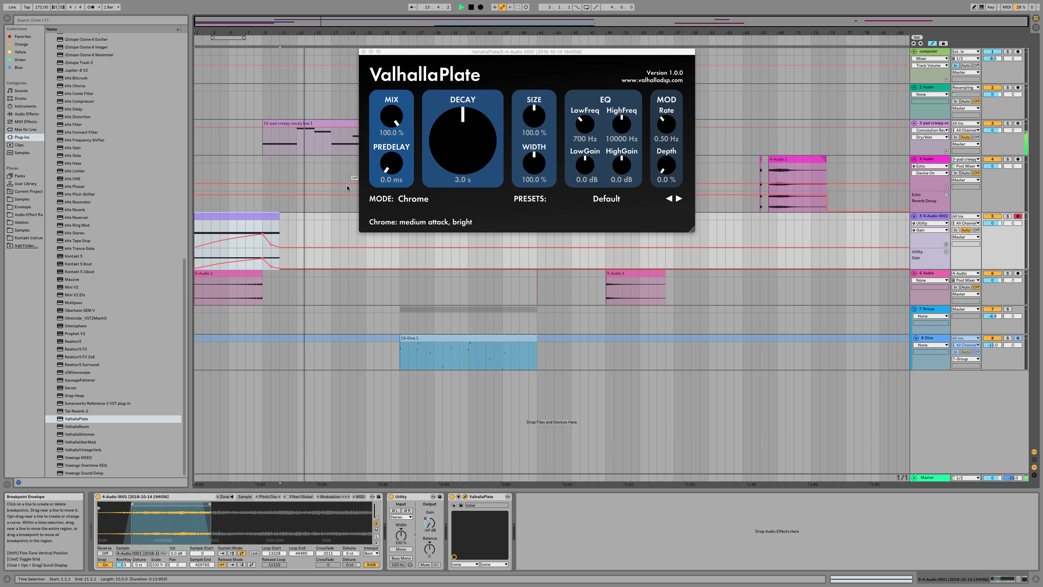
Step: Stop playback and deactivate the 6 Audio track's clip that starts at bar 1
key("space")
left_click(250, 276)
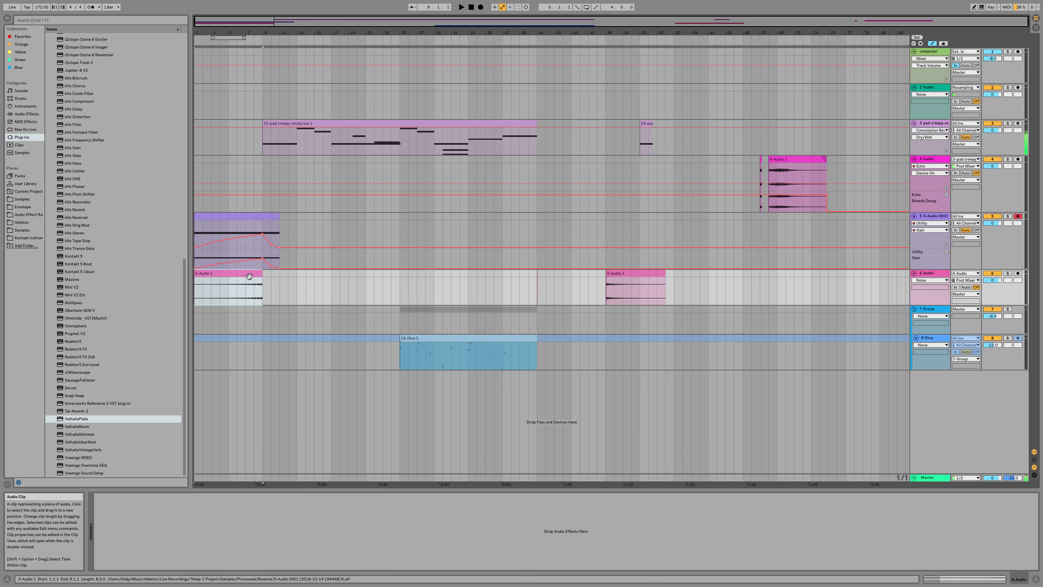
key("a")
key("0")
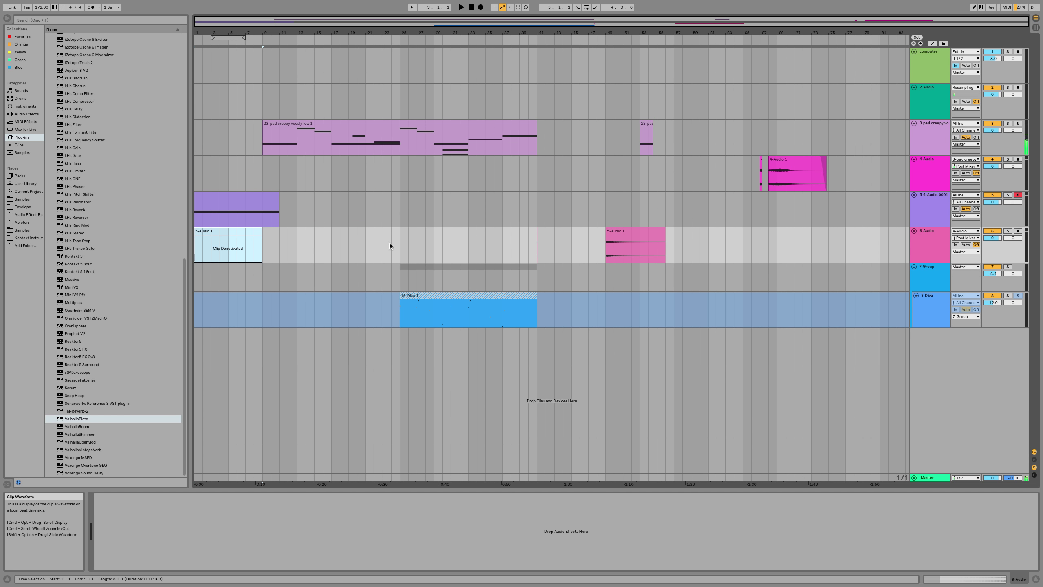
Step: Move the long 4 Audio clip before the pad, reverse it, place it from 3.3.1 to 9.3.1, lengthen its fade-out, and play it
left_click_drag(781, 167, 245, 162)
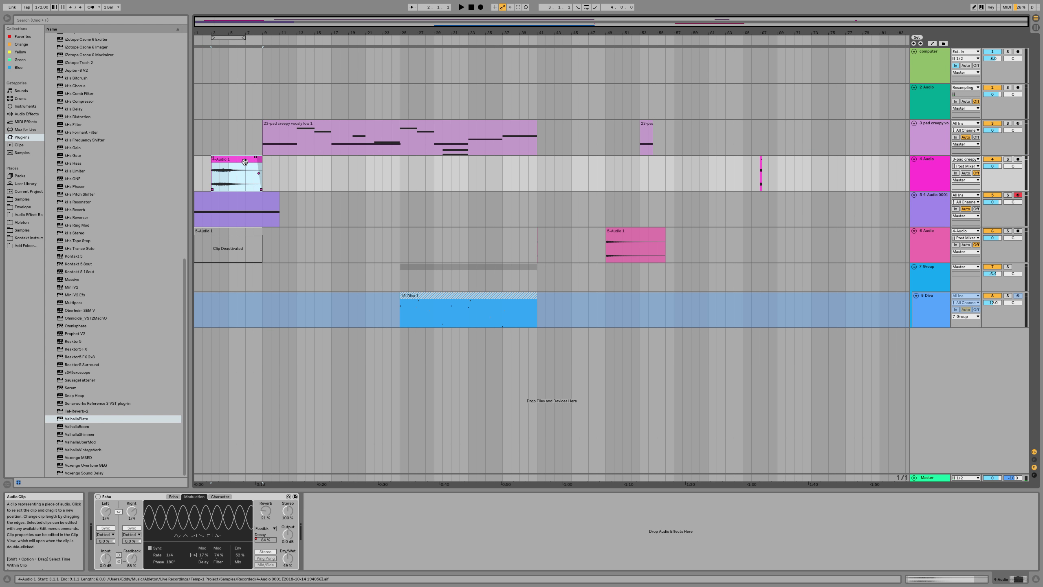
scroll(252, 164, "up", 3)
left_click_drag(253, 164, 262, 163)
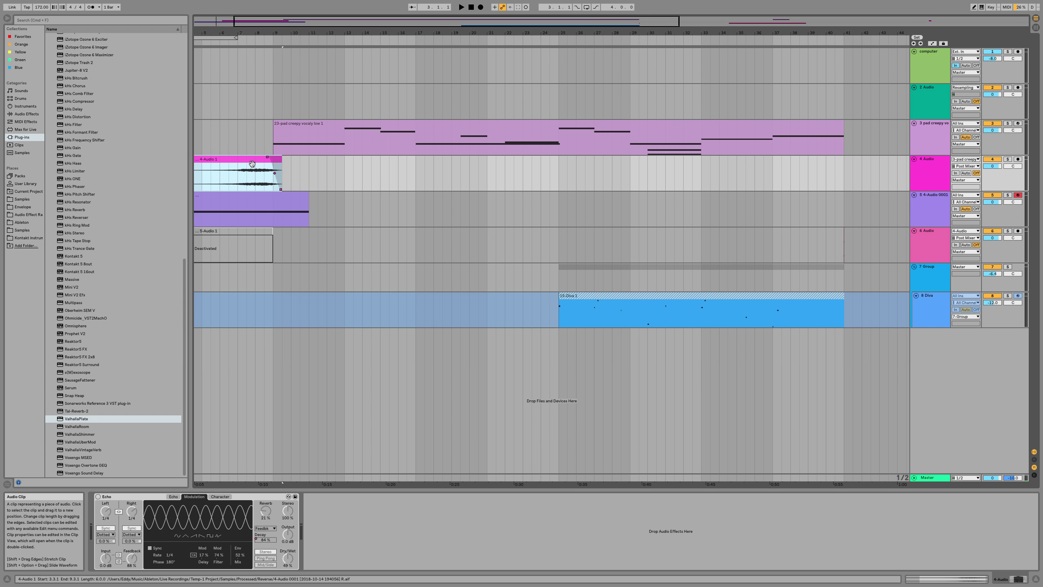
scroll(252, 166, "up", 3)
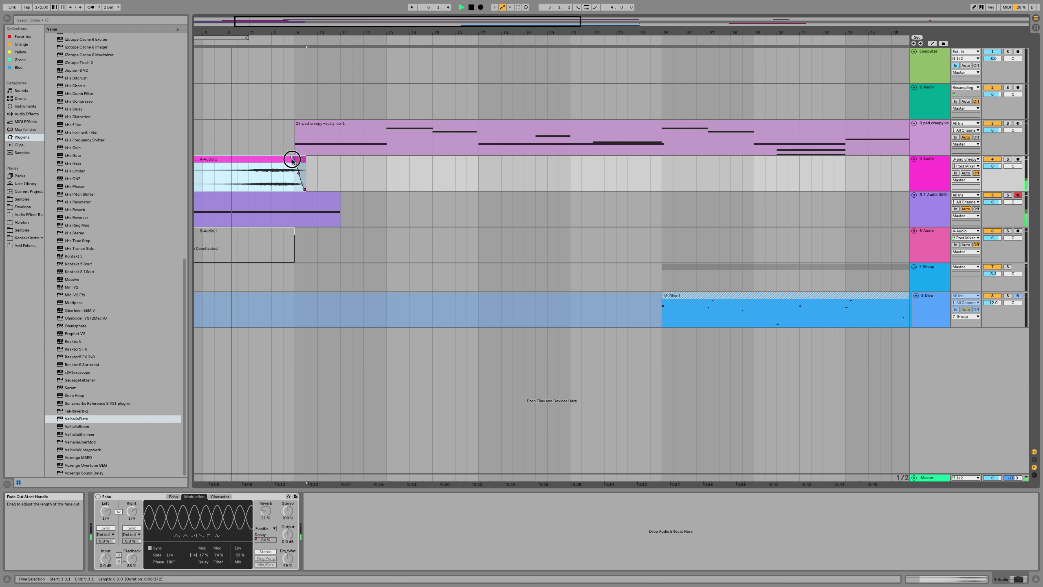
left_click_drag(287, 159, 285, 160)
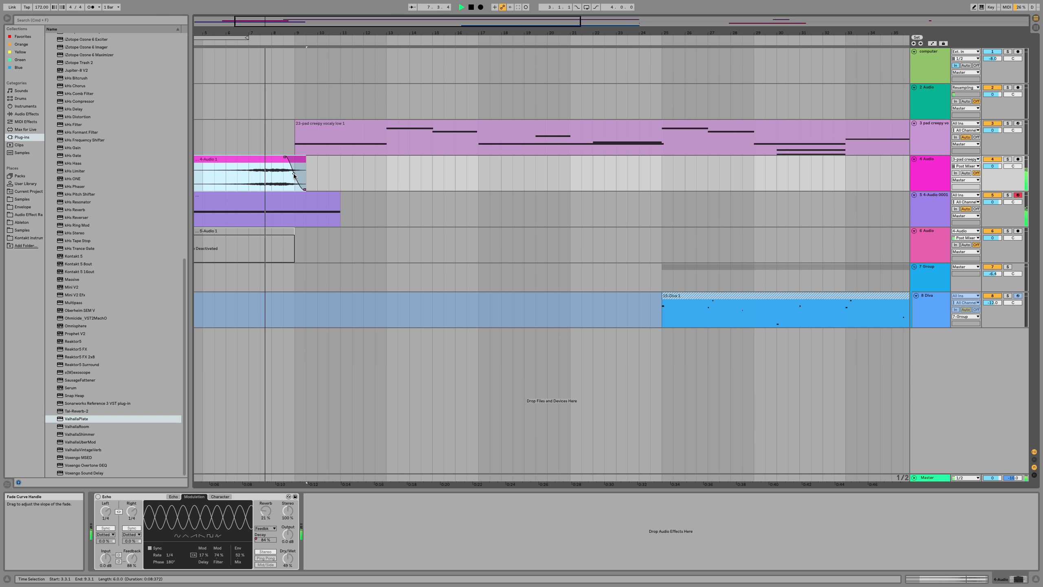
scroll(293, 181, "down", 3)
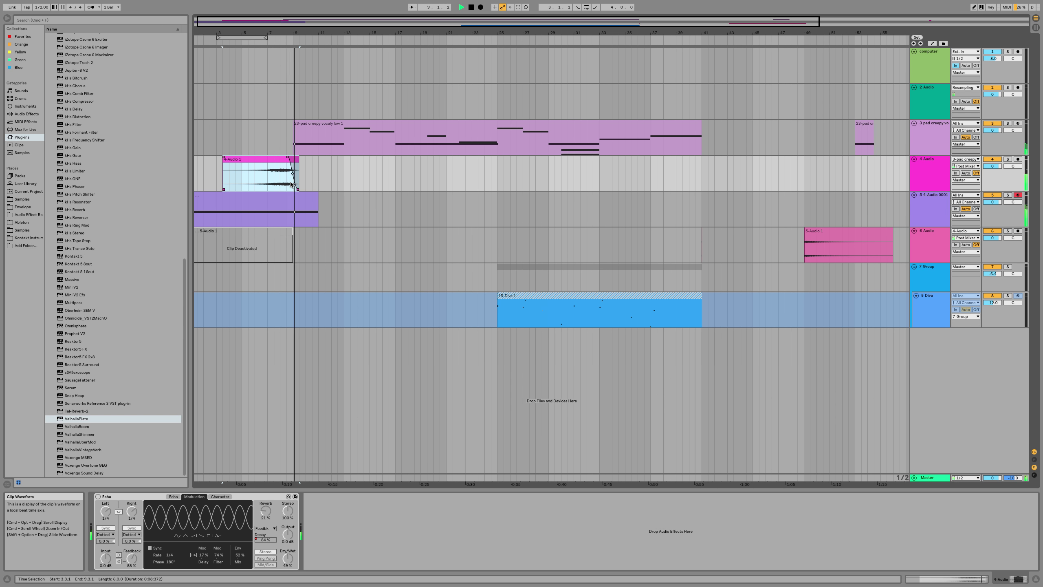
key("space")
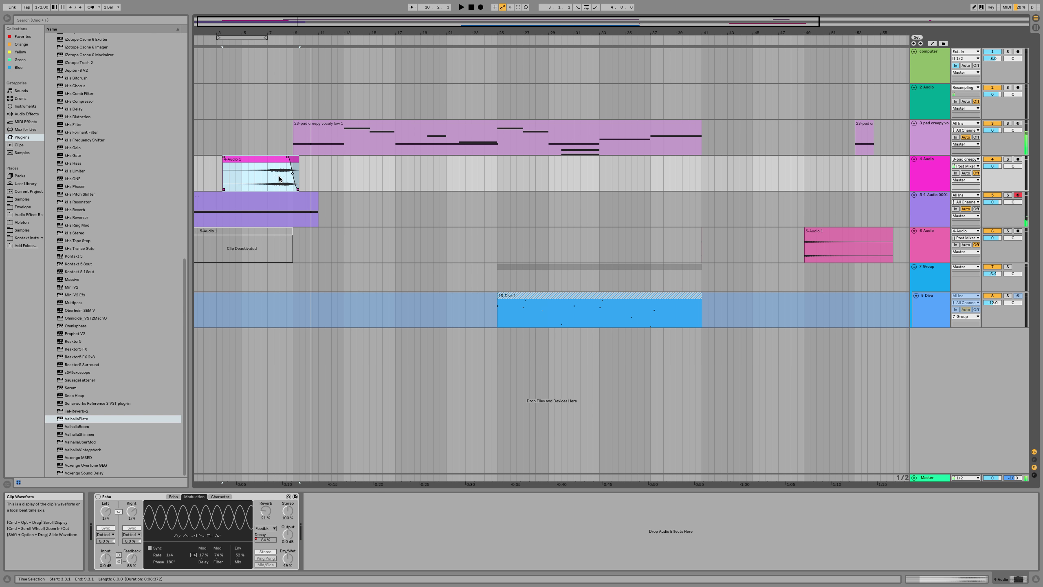
Step: Trim the start of the reversed 4 Audio clip to bar 8 and move the remaining piece to bar 5
left_click(279, 178)
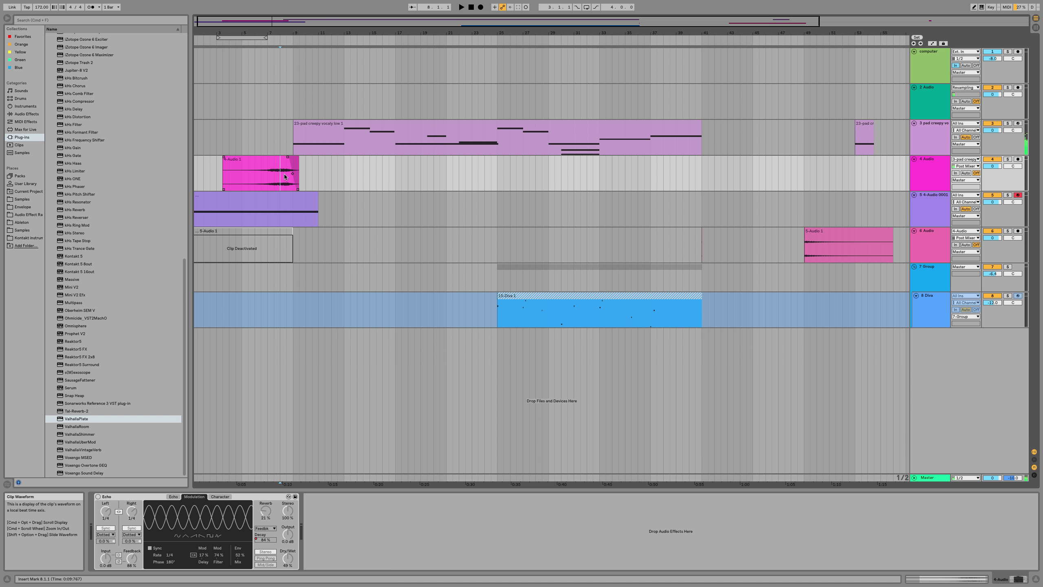
left_click_drag(226, 161, 280, 160)
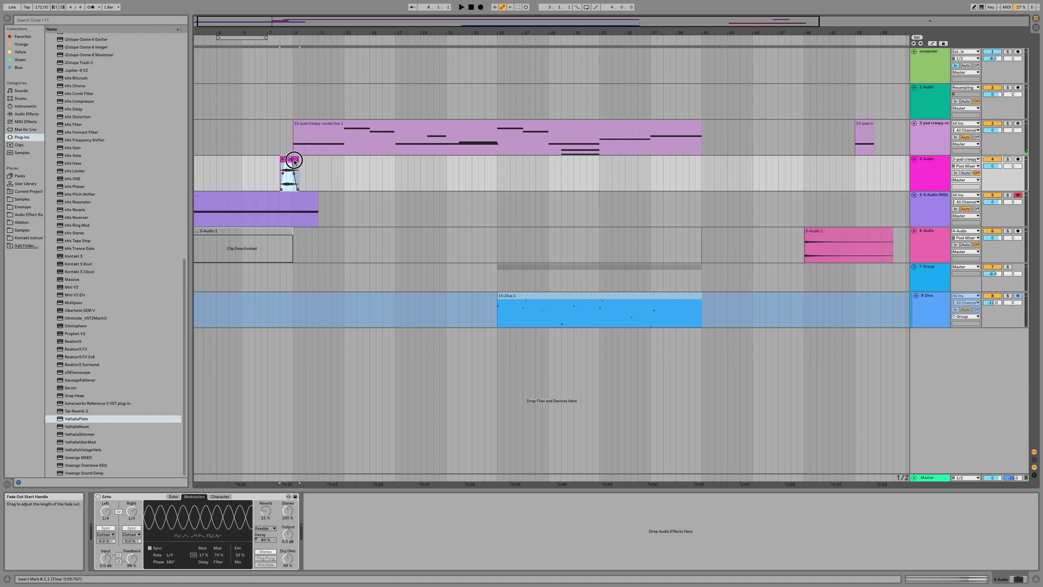
left_click_drag(289, 159, 249, 163)
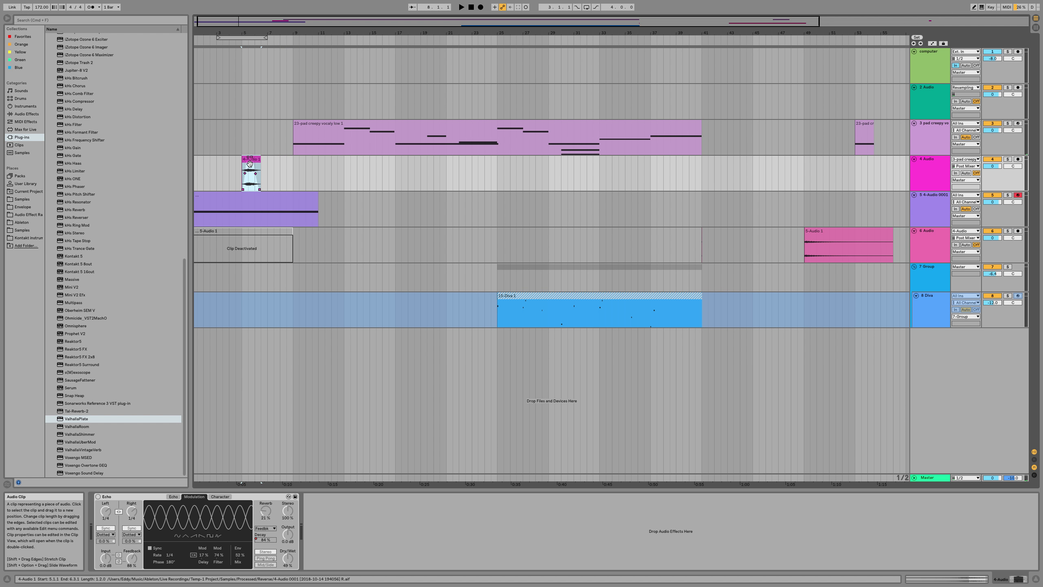
Step: Solo the 4 Audio track, play the short reversed clip at bar 5, and adjust its fades
left_click(1007, 159)
left_click(245, 178)
key("space")
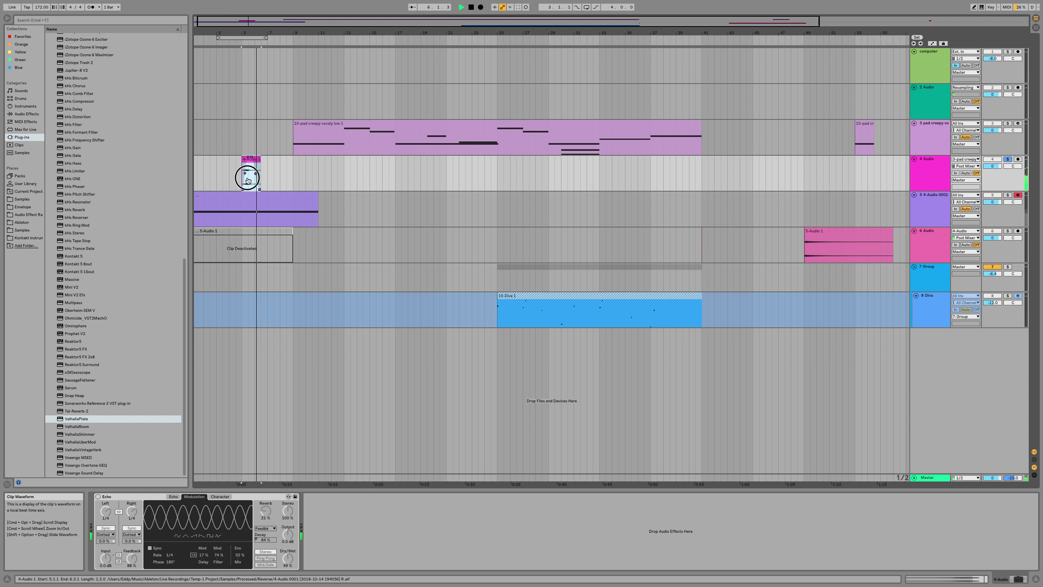
scroll(250, 180, "up", 3)
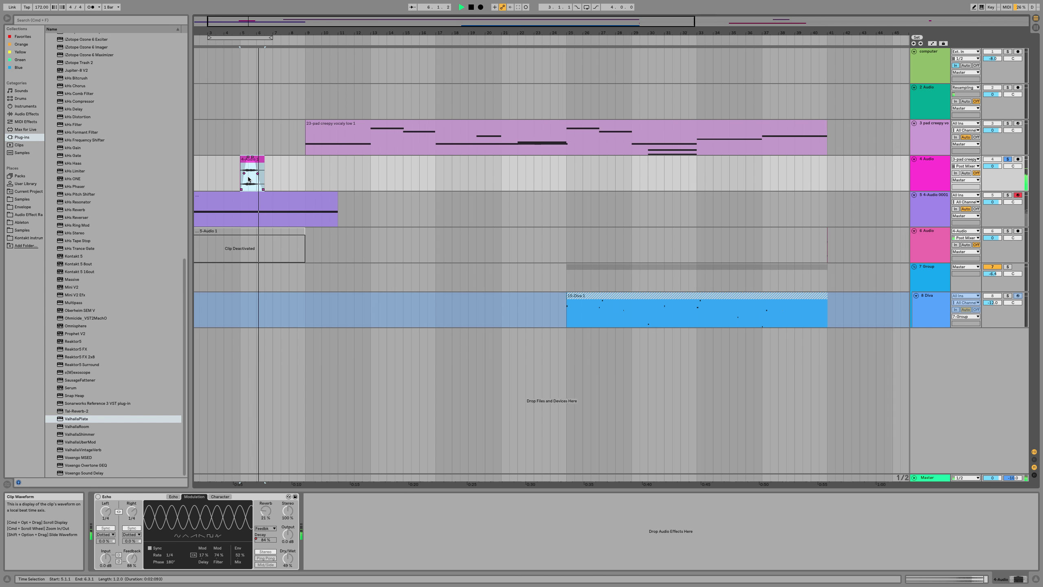
left_click_drag(248, 160, 257, 158)
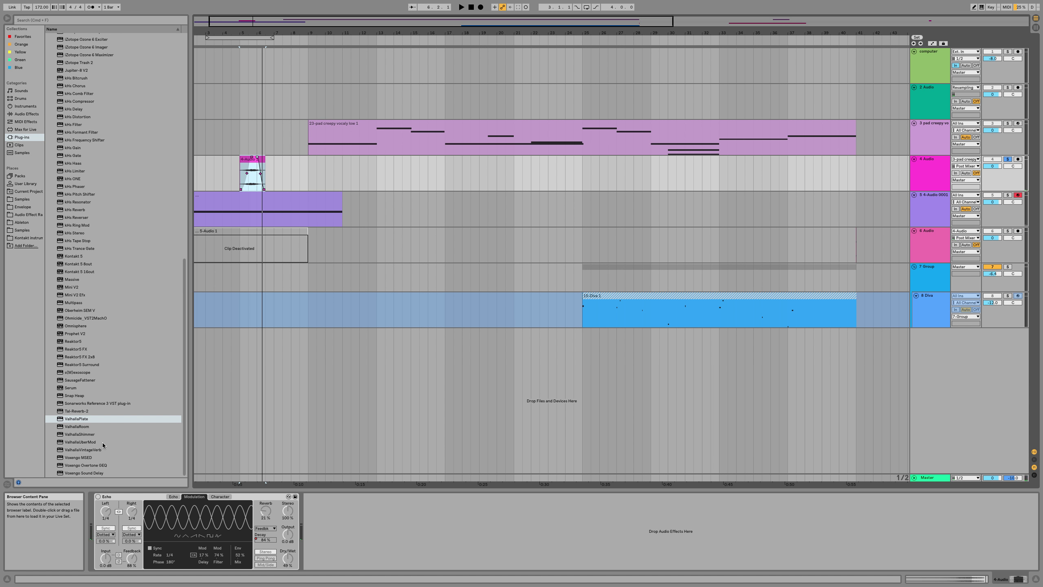
Step: Add ValhallaVintageVerb after Echo on the 4 Audio track and play the soloed clip through it
left_click(85, 451)
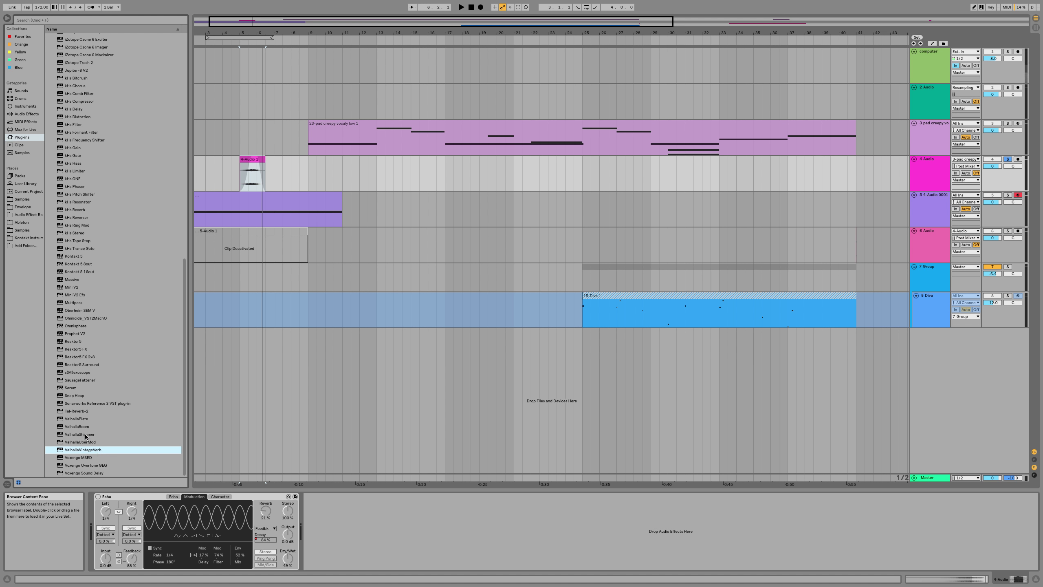
double_click(79, 451)
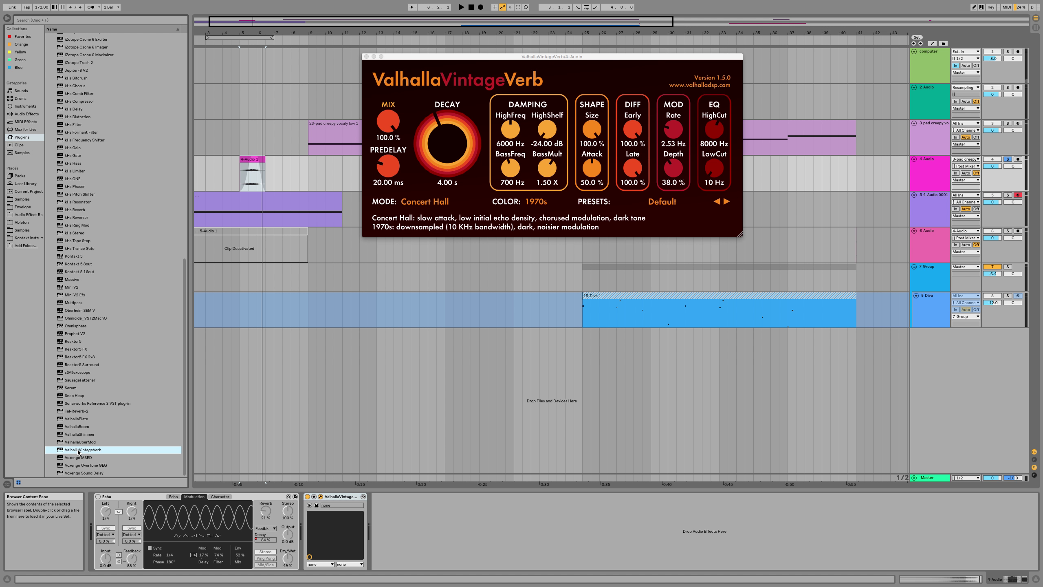
key("space")
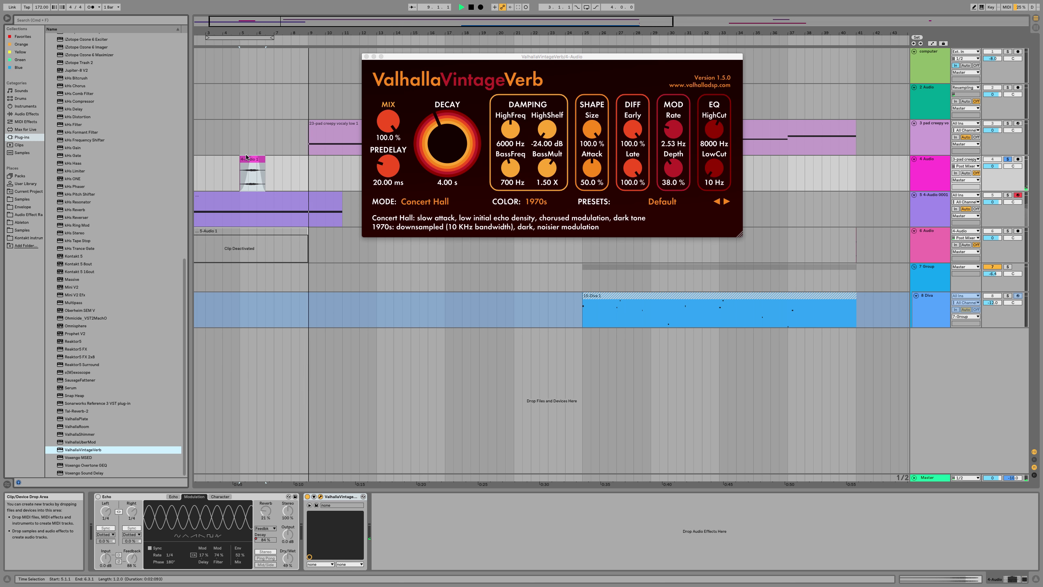
left_click(246, 158)
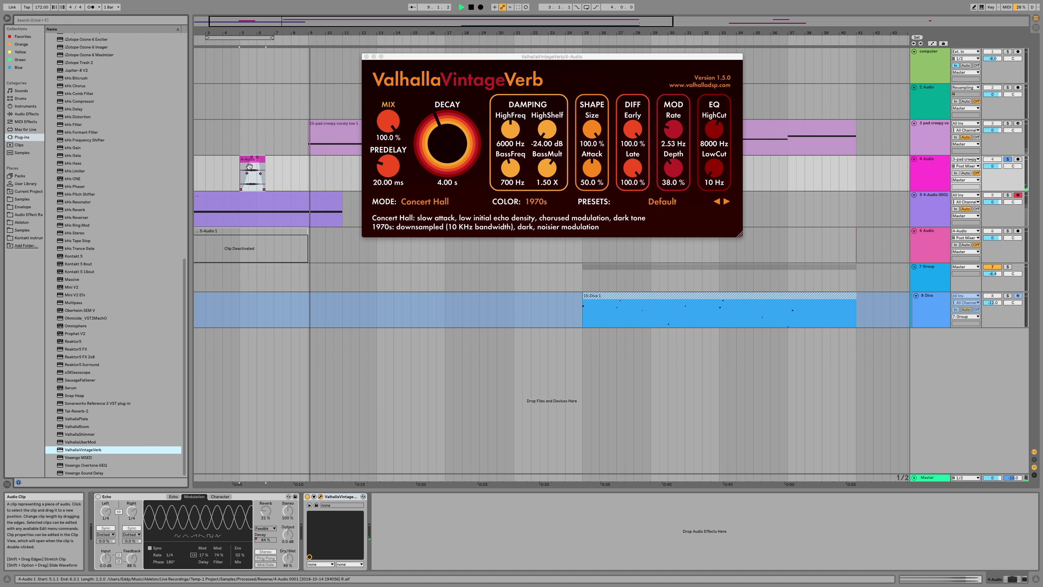
Step: Add Ping Pong Delay after ValhallaVintageVerb, set its Dry/Wet to 49%, and play the tracks unsoloed from near bar 1
left_click(33, 115)
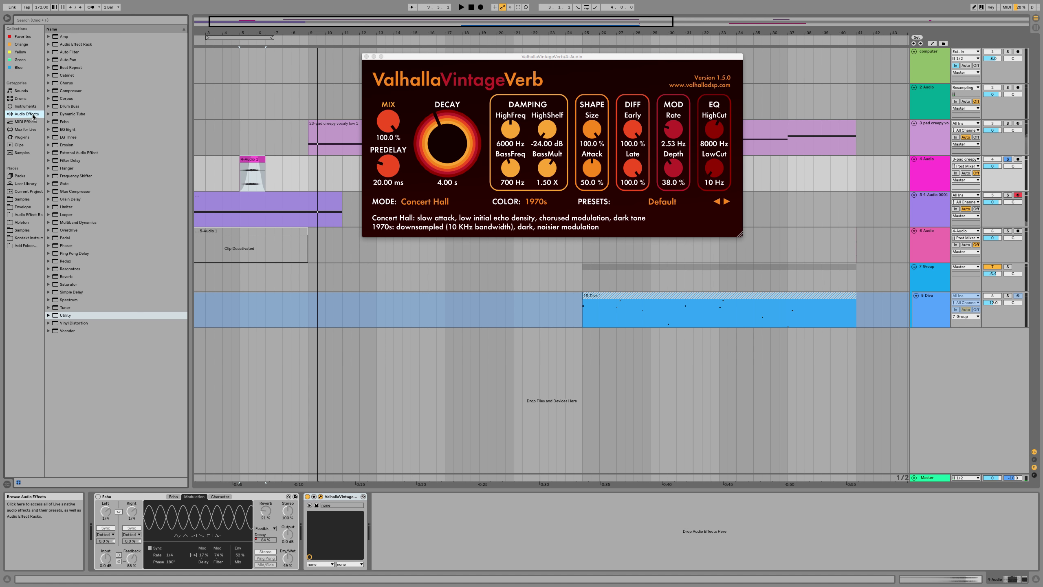
double_click(75, 253)
left_click_drag(404, 558, 404, 563)
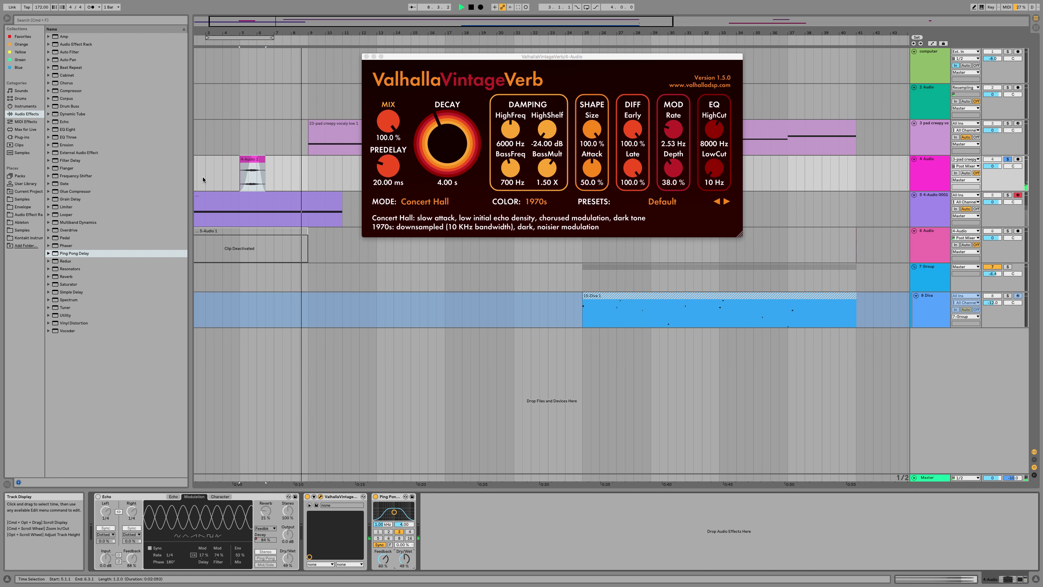
left_click_drag(203, 179, 230, 180)
key("space")
key("space")
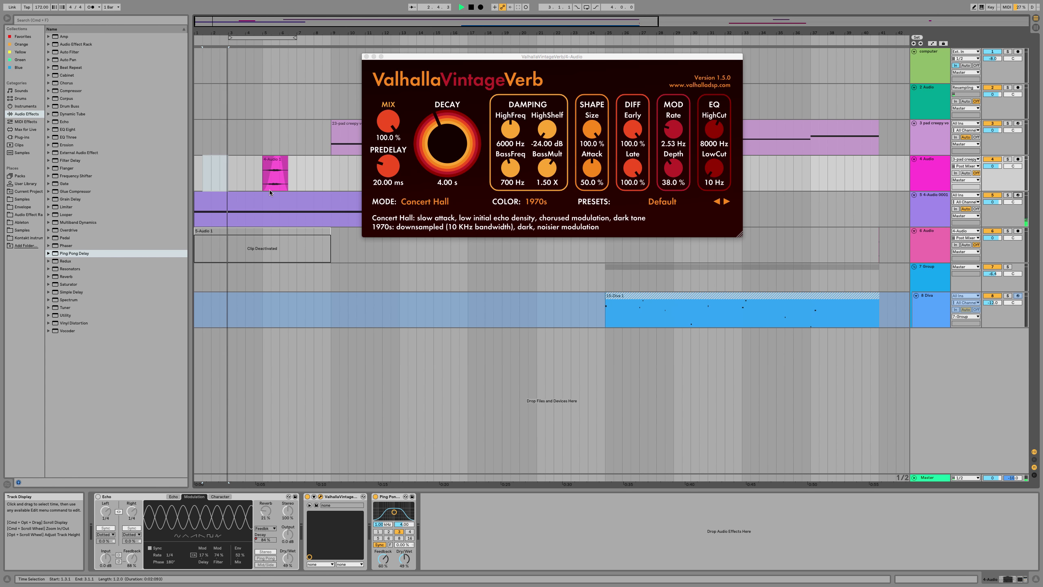
Step: Select the Sampler clip, move the ValhallaPlate window aside, and listen to the transition into the pad section
left_click(263, 199)
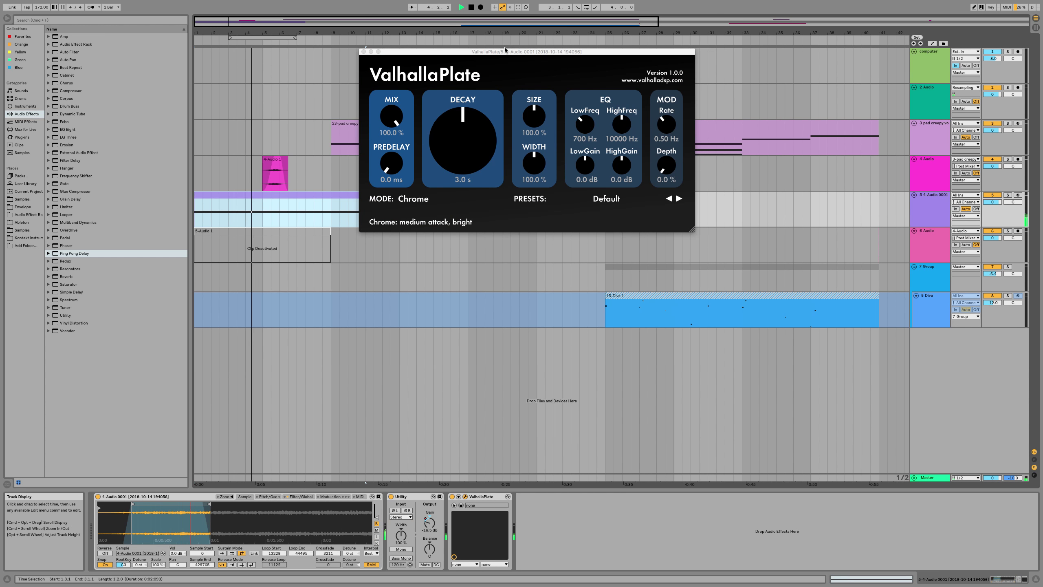
left_click_drag(505, 52, 630, 63)
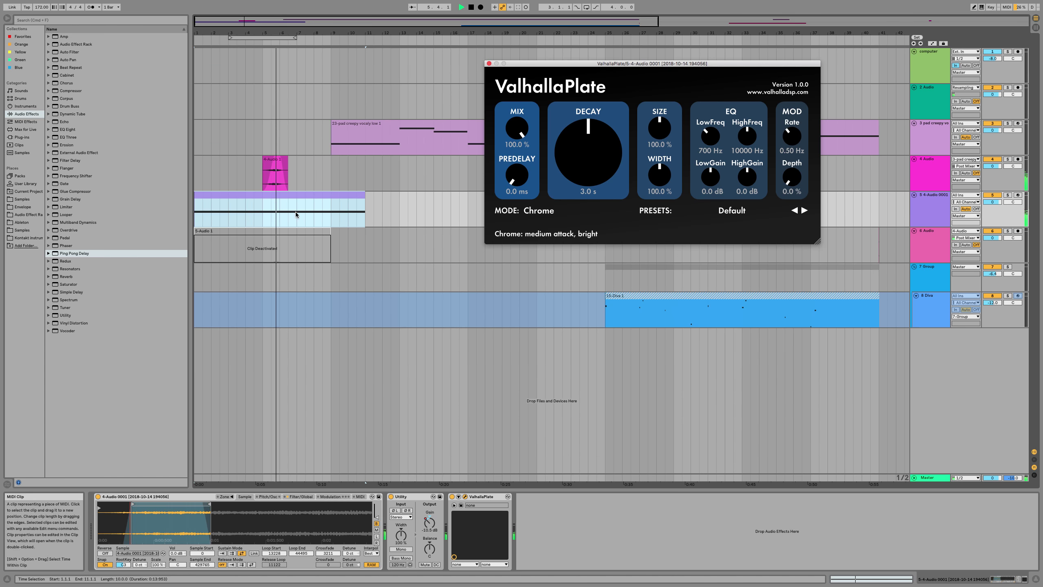
left_click(311, 196)
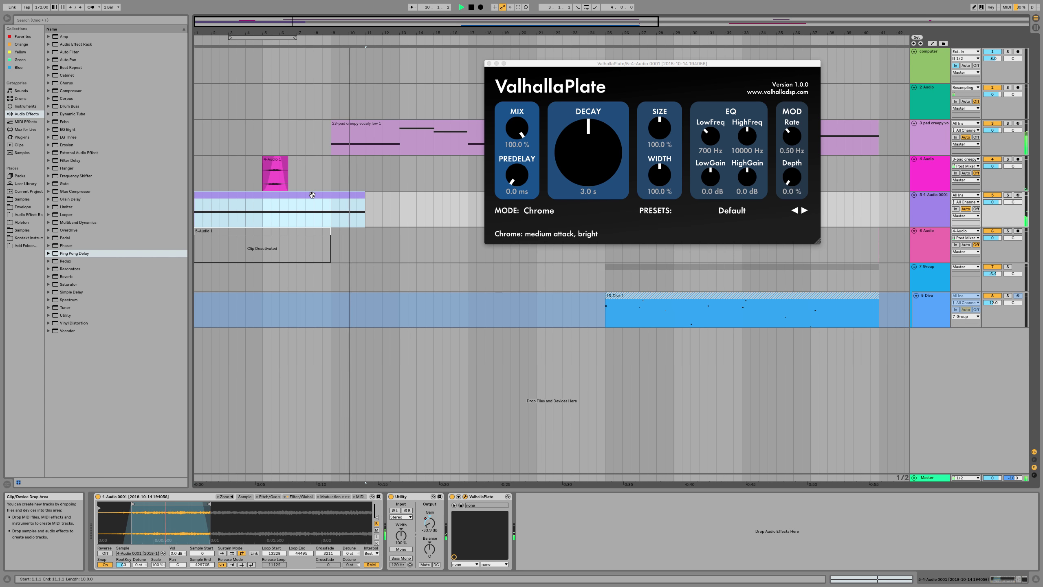
key("space")
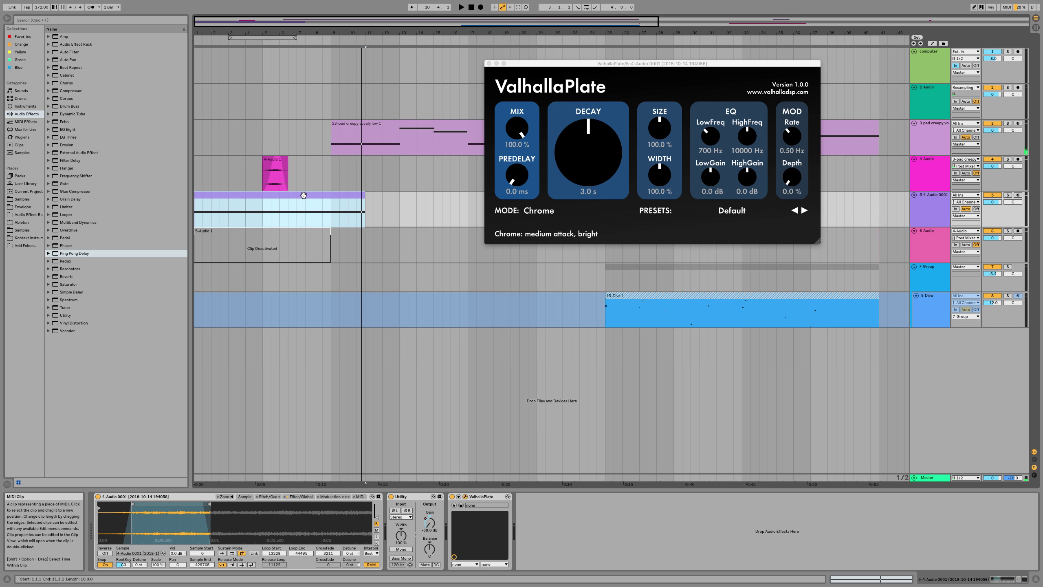
Step: Freeze and flatten the Sampler track to audio, and split the resulting clip at bar 5
key("ctrl+f")
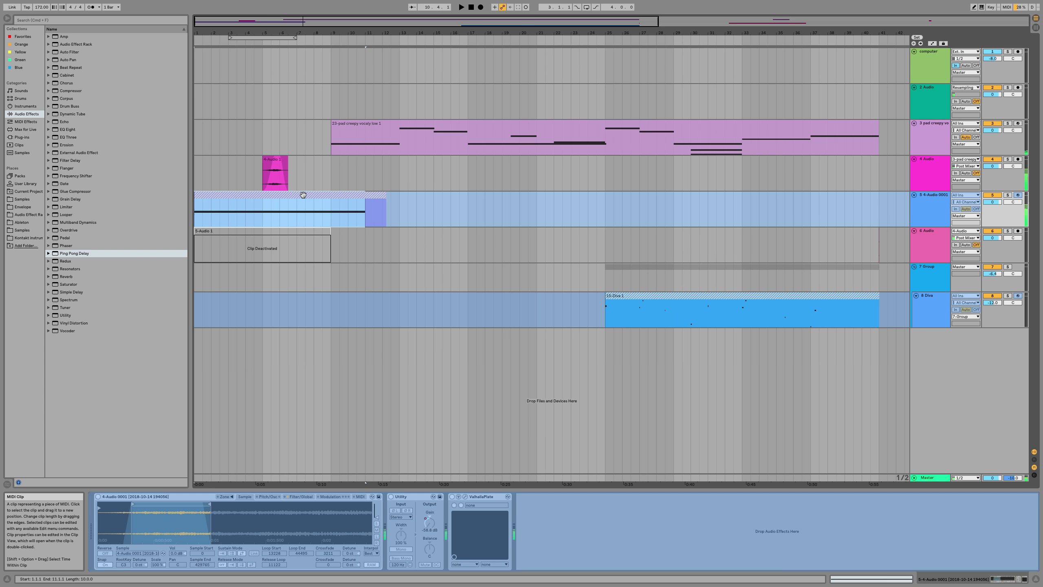
left_click(325, 201)
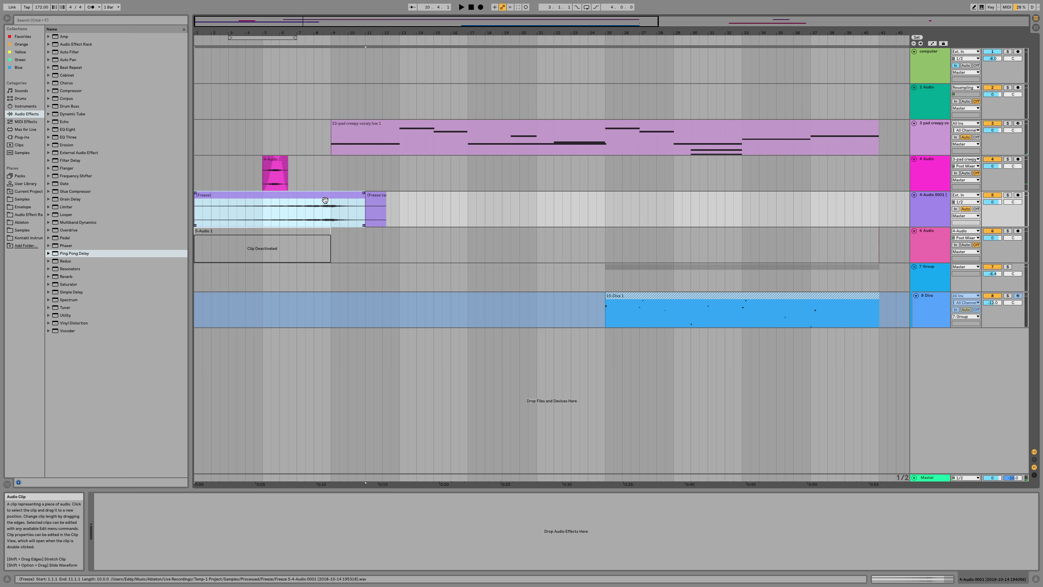
left_click(329, 219)
left_click_drag(326, 216, 175, 209)
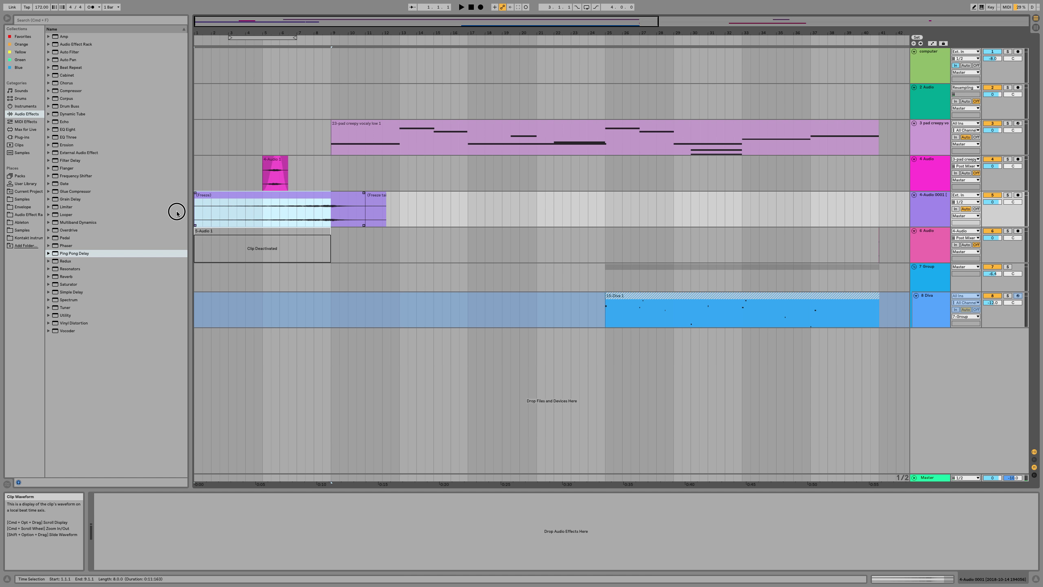
left_click(263, 217, "shift")
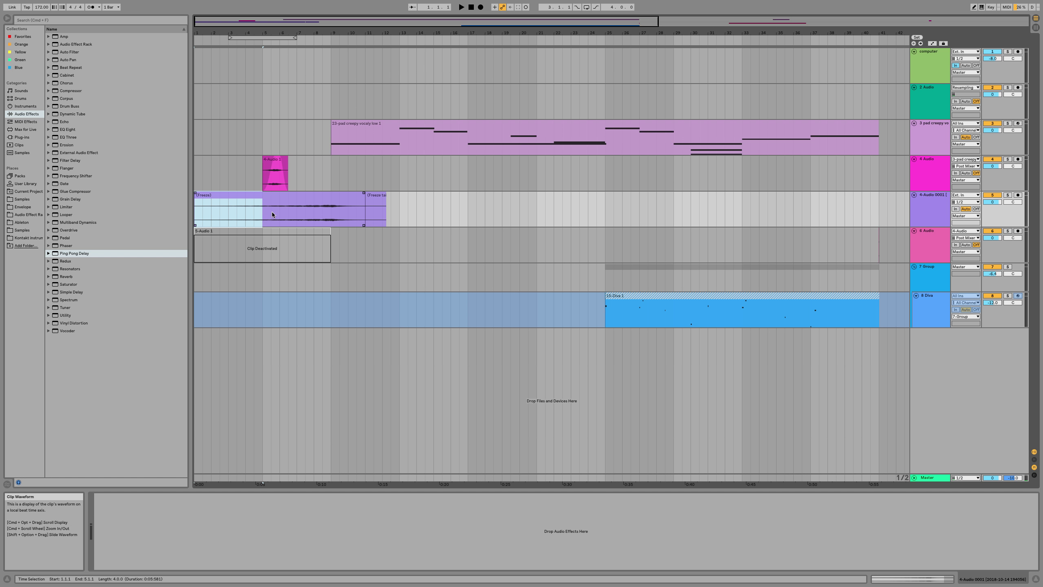
key("super+e")
left_click(289, 202)
left_click_drag(266, 198, 324, 198)
key("space")
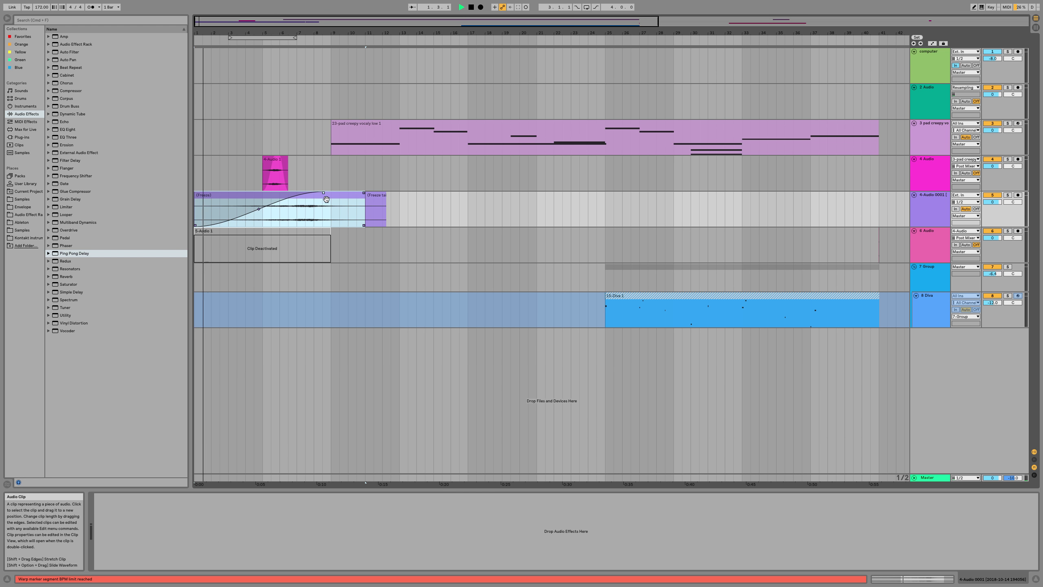
key("super+z")
key("super+z")
Step: Move the boundary with the freeze-tail clip to bar 9, stretch the second clip's start back to bar 1, and play it
left_click_drag(361, 198, 331, 203)
left_click(267, 200)
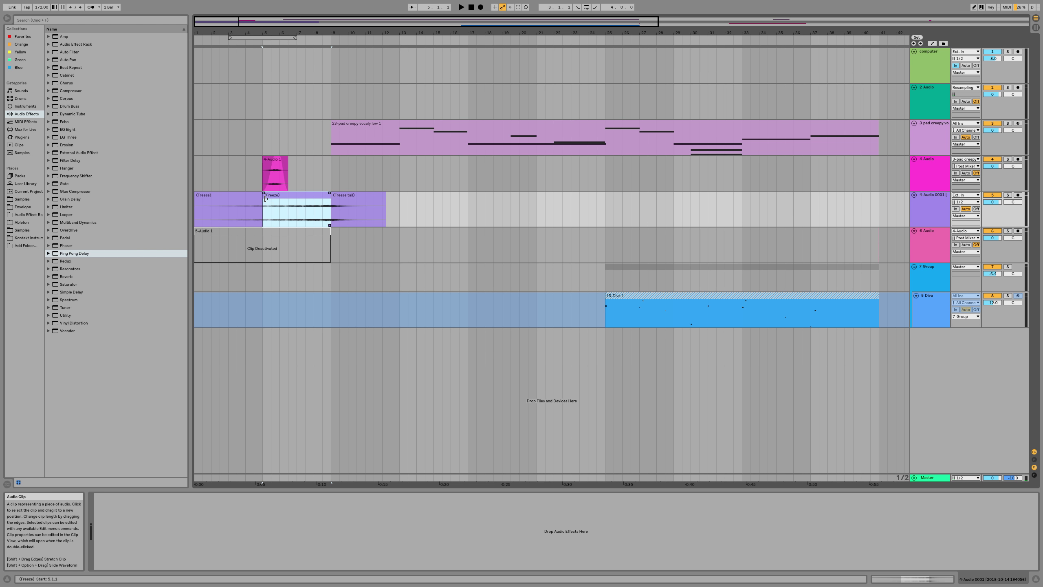
left_click_drag(265, 199, 195, 199)
key("space")
Step: Set the stretched frozen clip's warp mode to Complex Pro
double_click(263, 216)
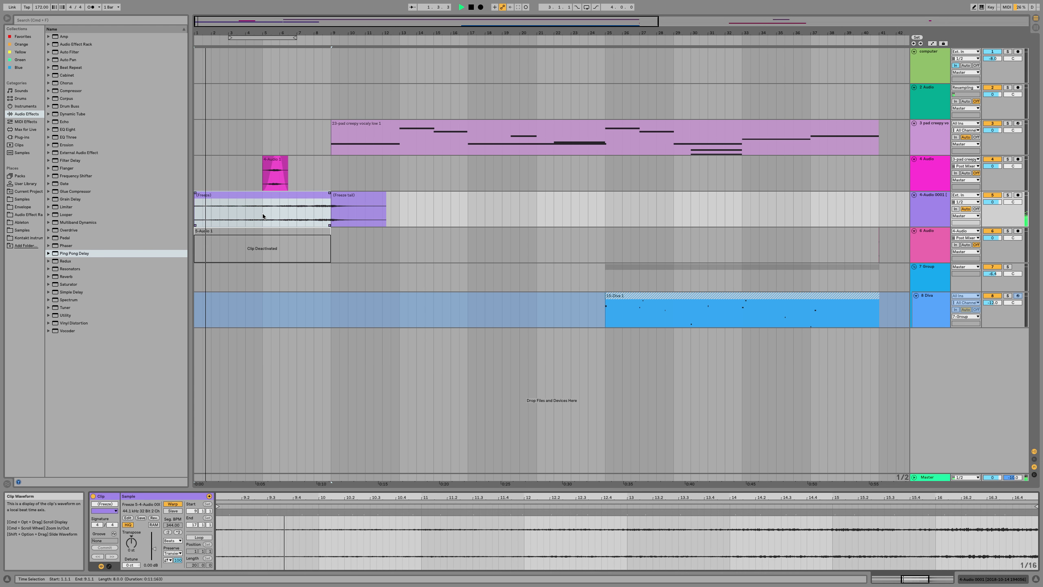
left_click(173, 541)
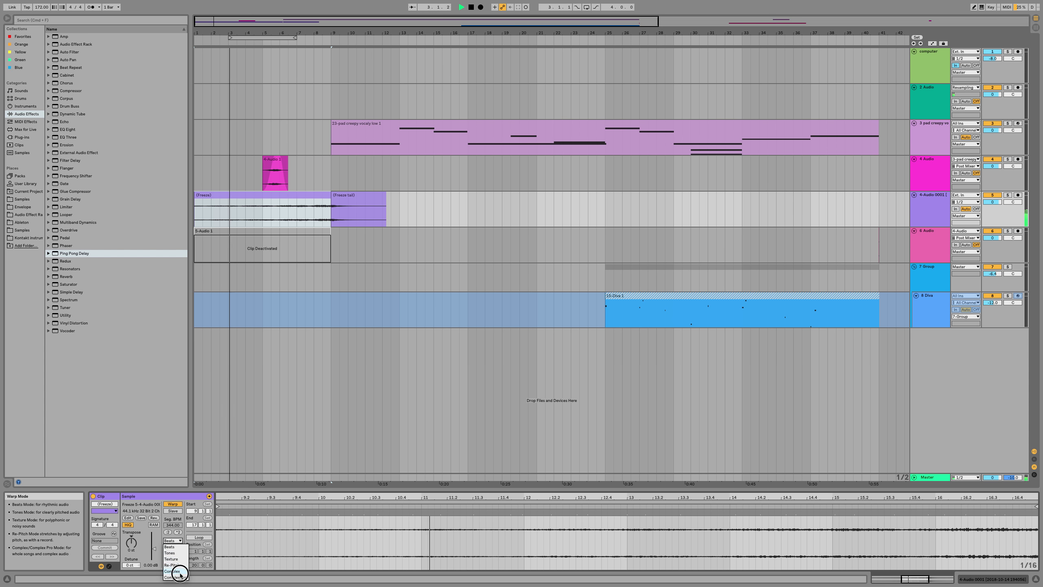
left_click(180, 576)
left_click_drag(172, 565, 172, 567)
left_click(300, 257)
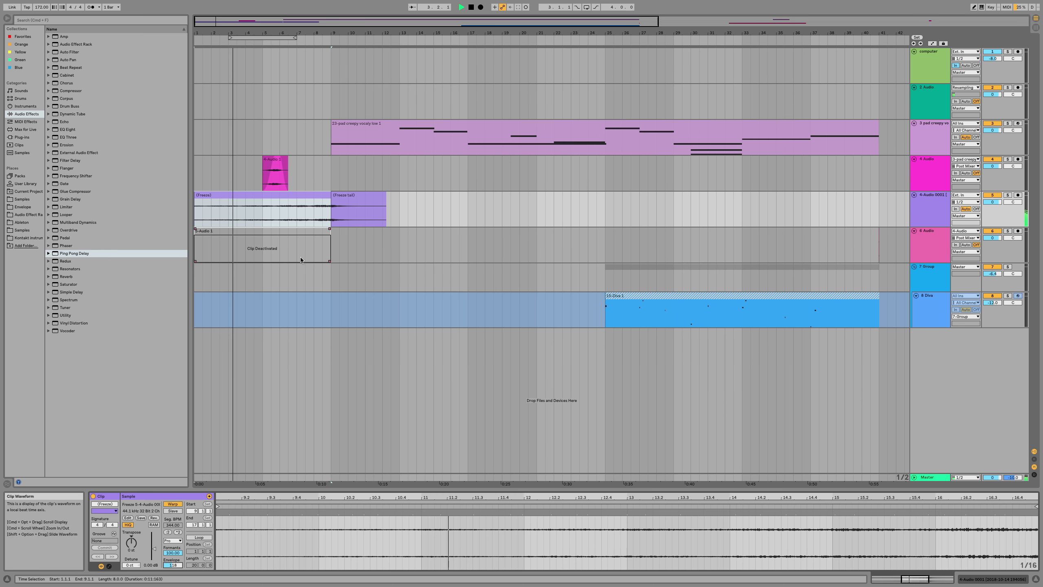
Step: Add the ValhallaPlate plug-in to the flattened audio track
key("shift+Tab")
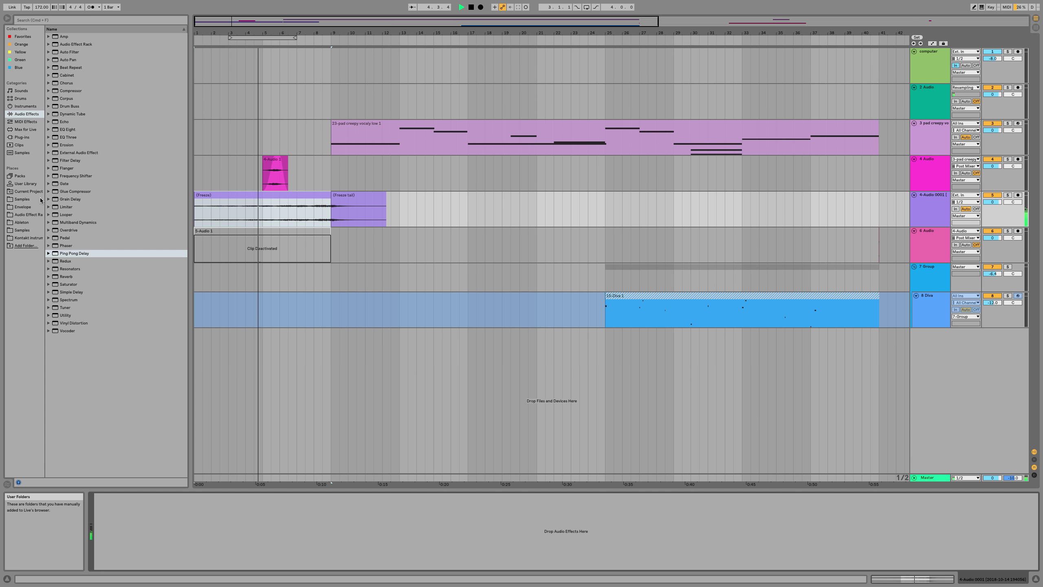
left_click(22, 138)
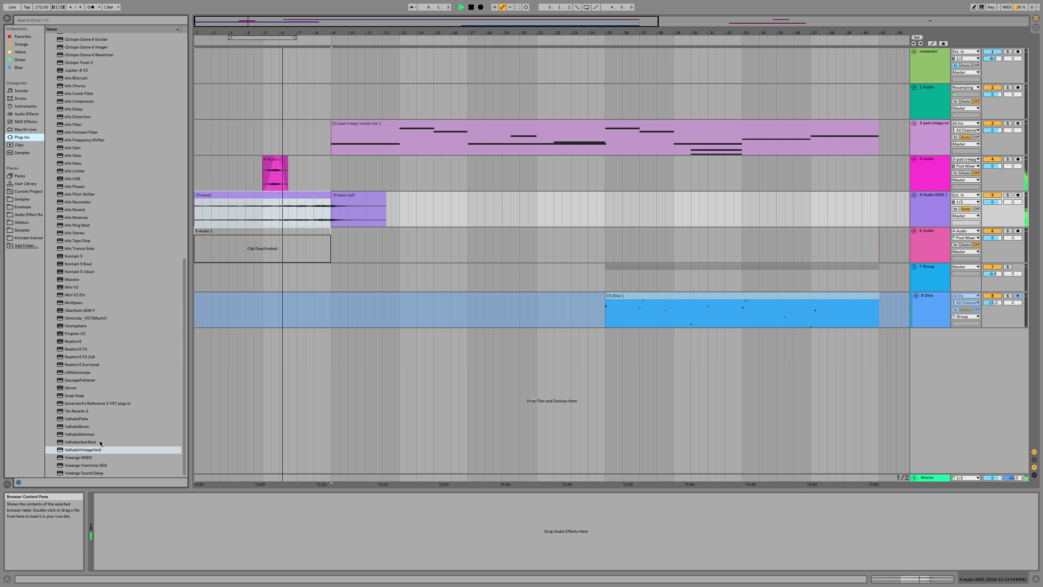
double_click(87, 419)
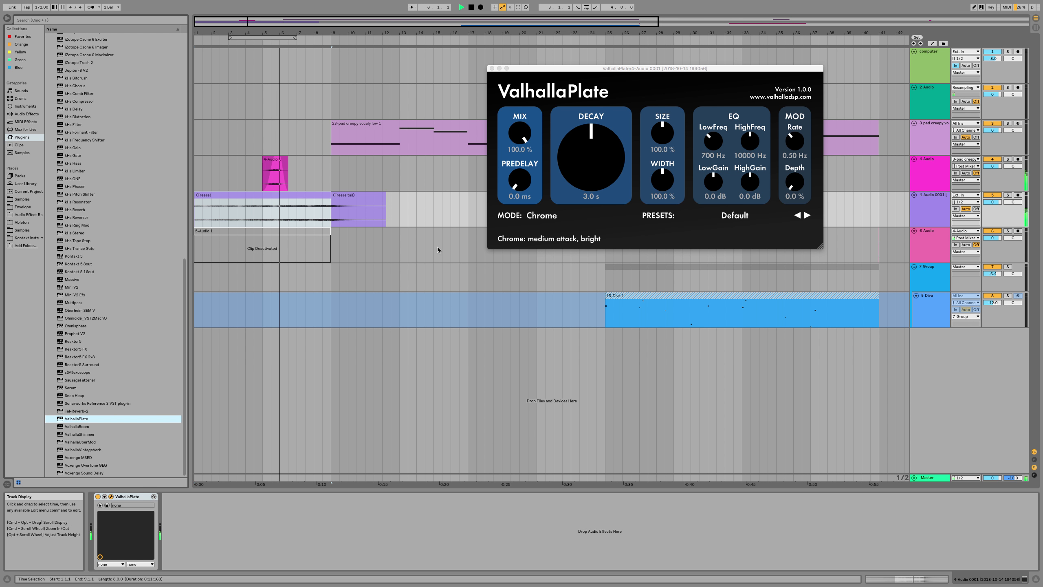
Step: On the 4 Audio track, set ValhallaVintageVerb's decay to 1.12 s and Ping Pong Delay's feedback to 66%
left_click(279, 163)
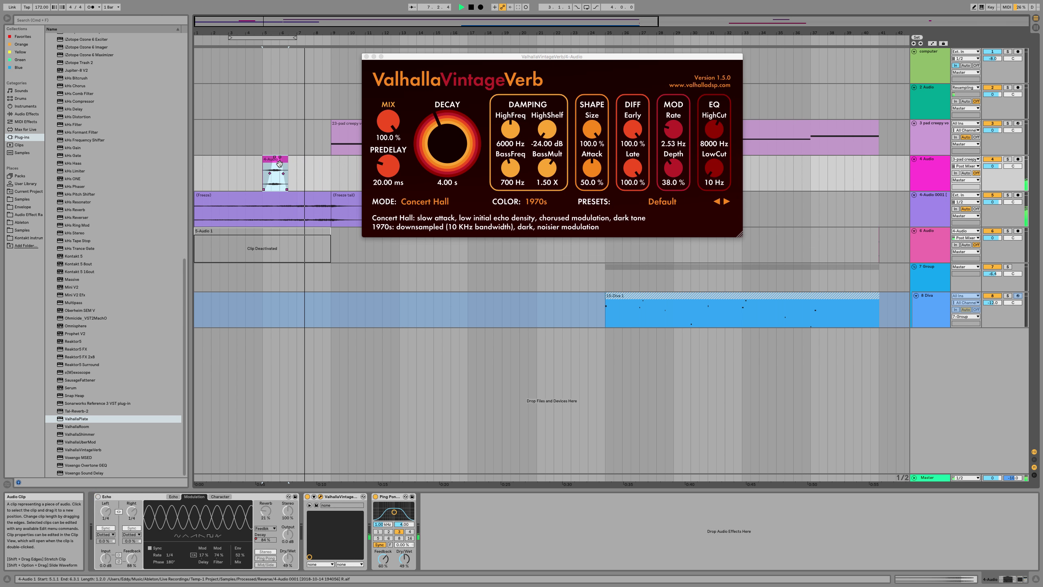
left_click_drag(448, 115, 448, 164)
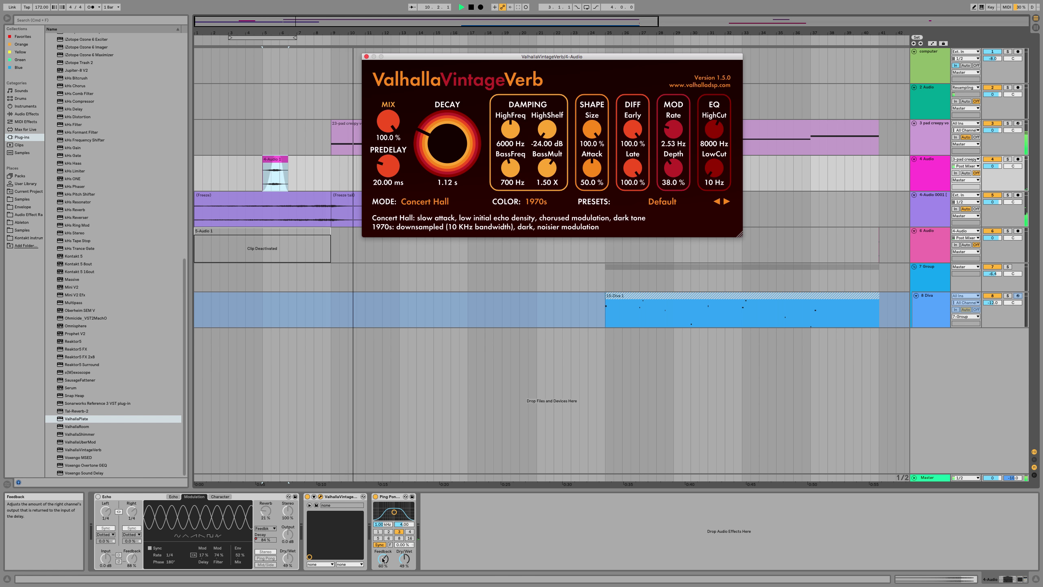
left_click_drag(383, 559, 383, 554)
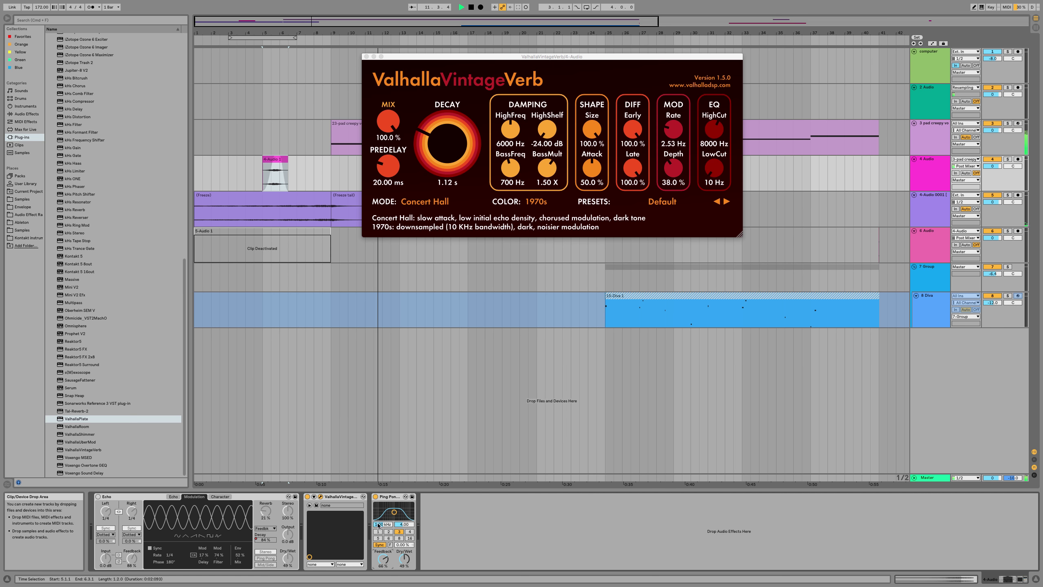
Step: Show Ping Pong Delay's Device On automation in a new lane and make it switch on partway through the reversed clip
right_click(376, 497)
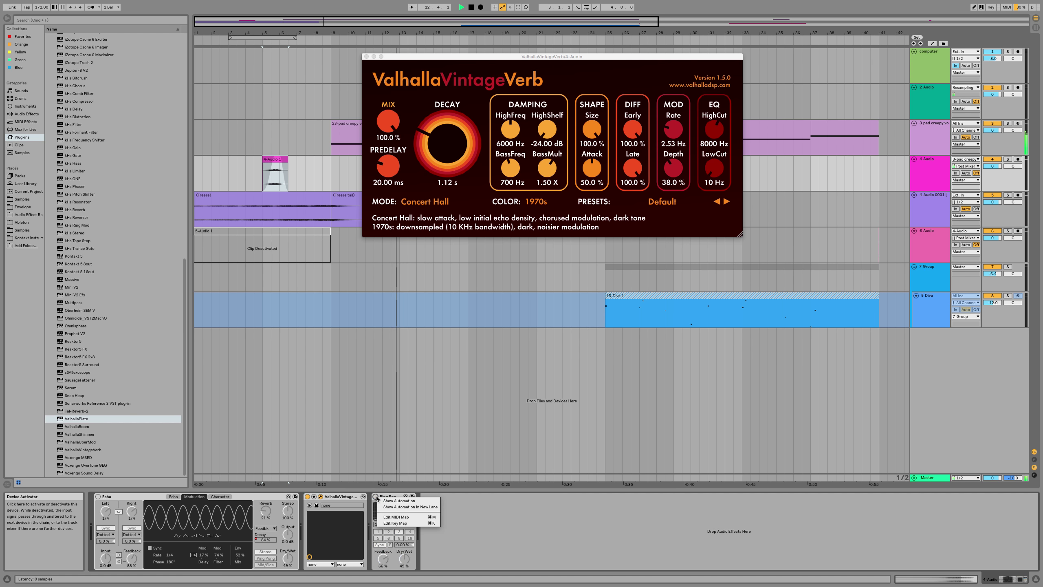
left_click(410, 507)
scroll(279, 225, "up", 5)
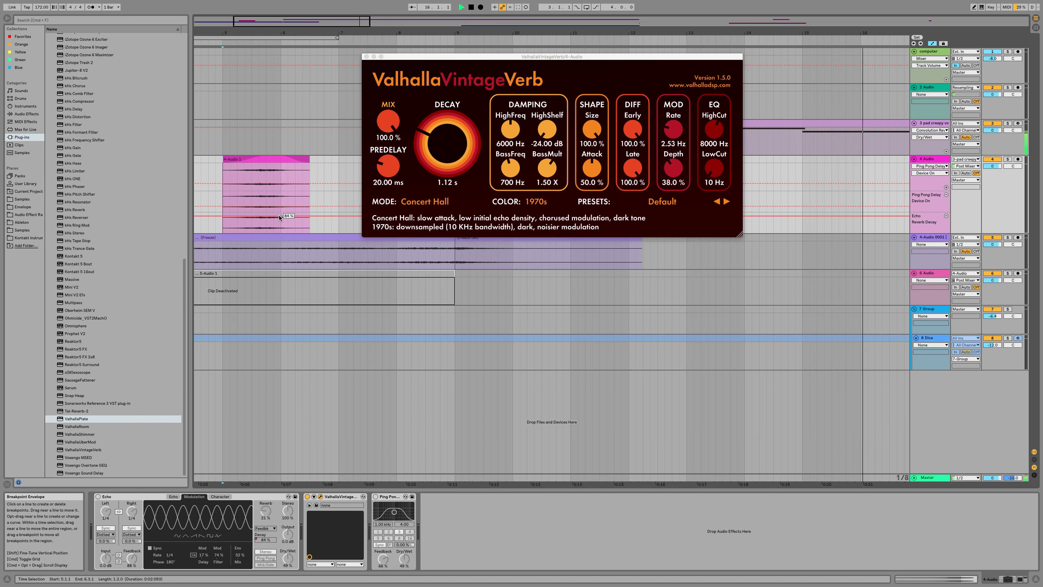
left_click_drag(284, 205, 281, 195)
key("space")
key("space")
Step: Select bars 1 to 4 on the 4 Audio track and play the transition with the automated Ping Pong Delay
scroll(259, 168, "down", 4)
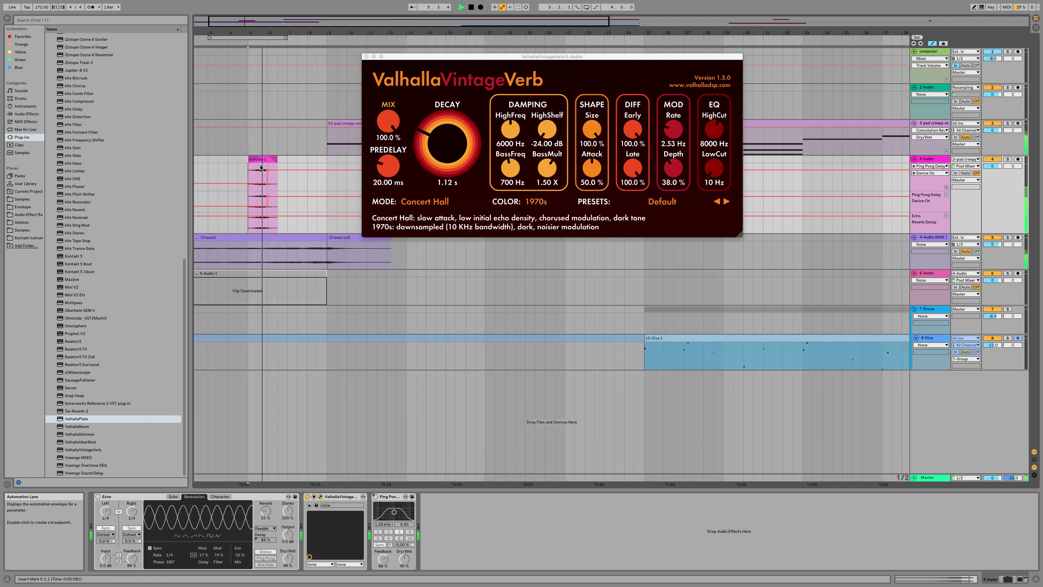
left_click_drag(225, 158, 174, 160)
key("space")
key("space")
scroll(241, 181, "down", 2)
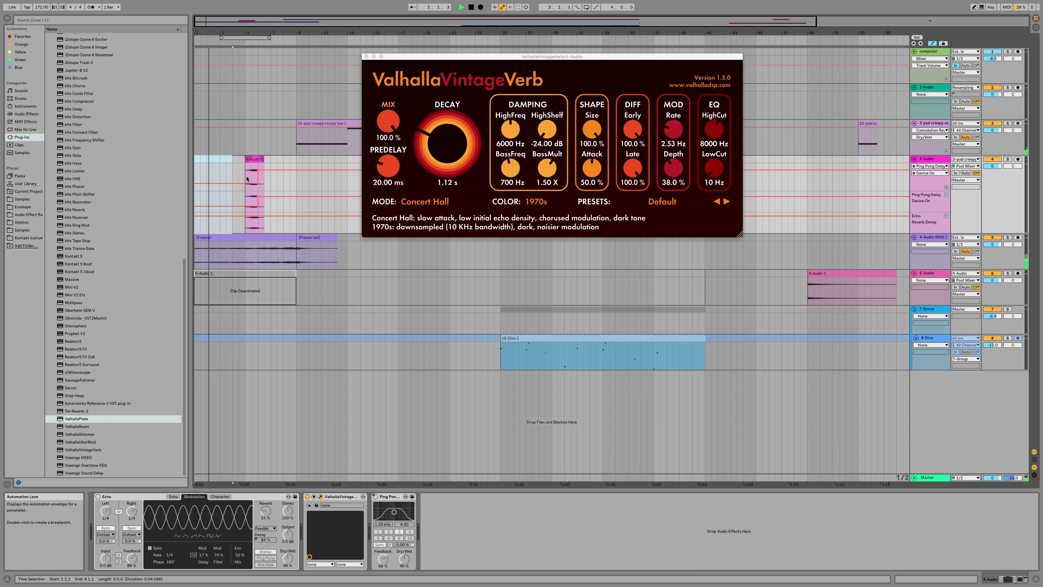
Step: Shift the delay's Device On switch point slightly earlier within the reversed clip and listen through the transition
scroll(258, 185, "up", 6)
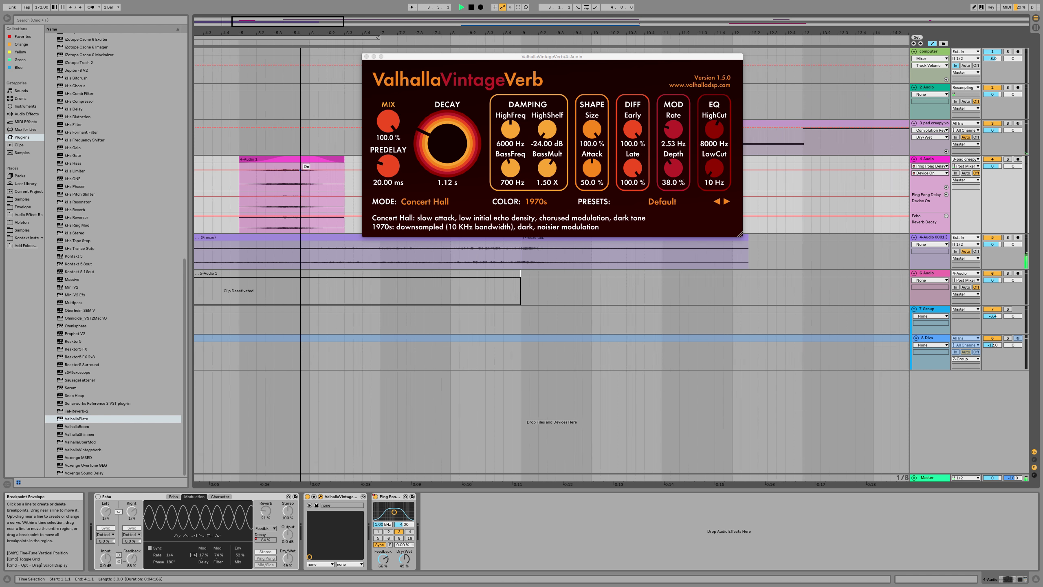
left_click_drag(312, 184, 300, 170)
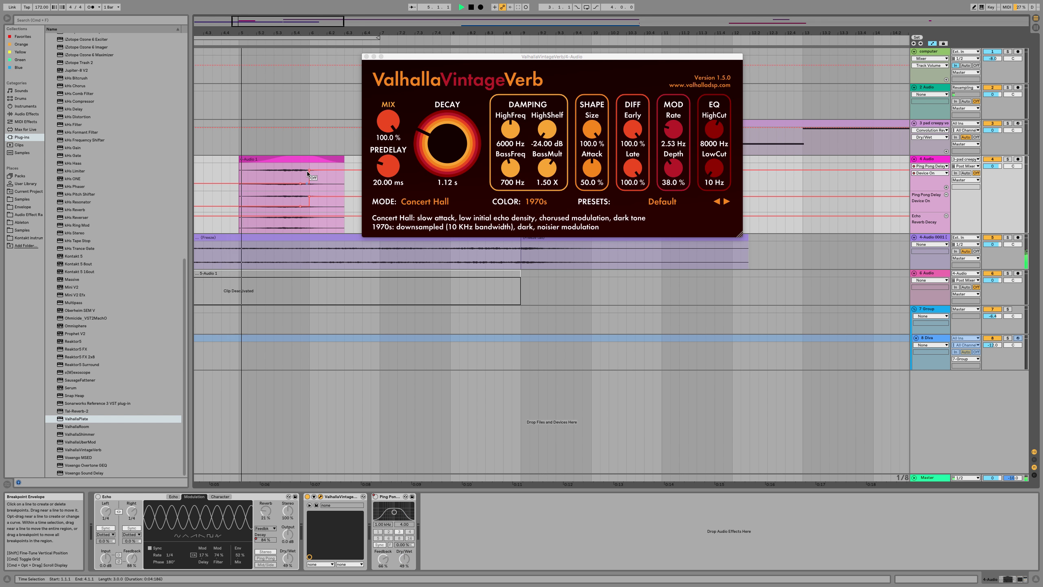
scroll(299, 170, "down", 8)
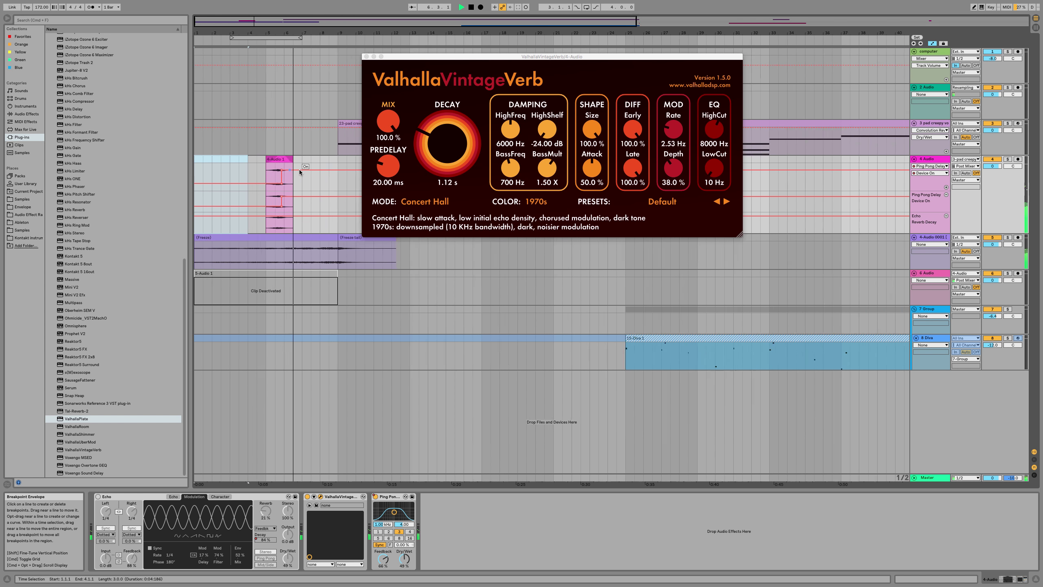
scroll(274, 181, "up", 8)
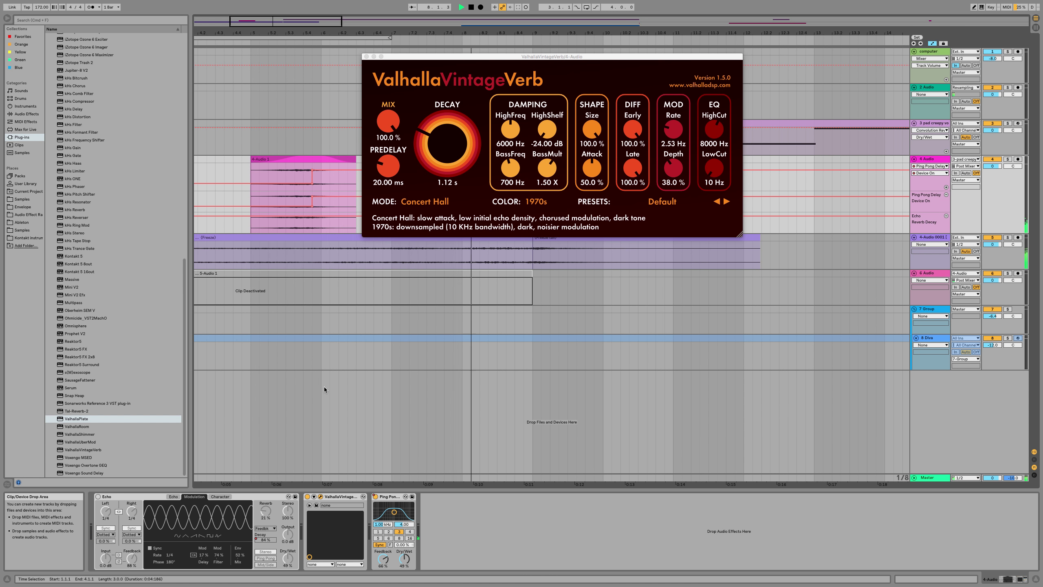
scroll(272, 125, "down", 5)
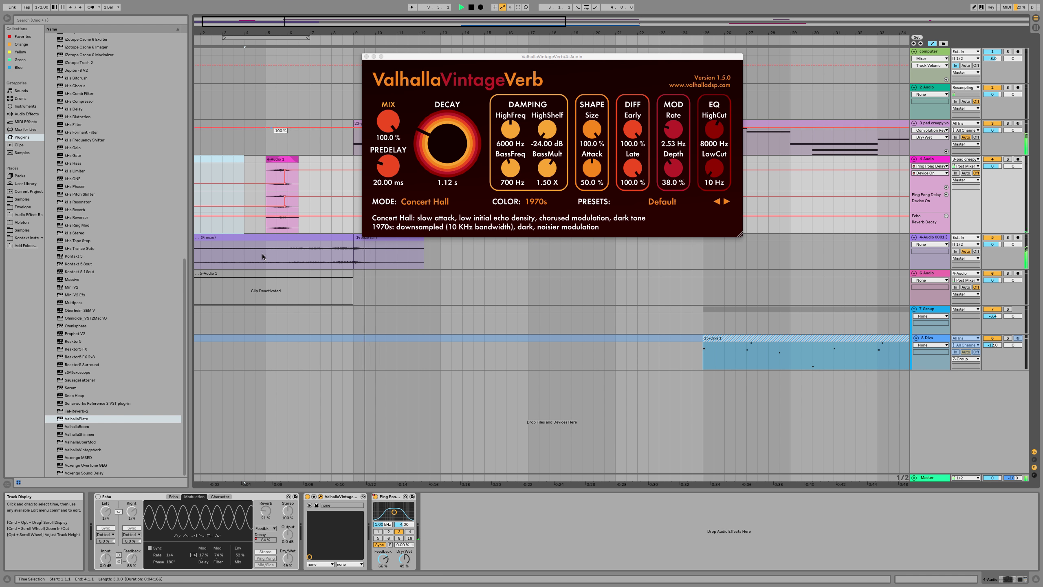
key("space")
Step: Set Ping Pong Delay's feedback to 84%, delete its Device On automation, and switch the device back on
left_click_drag(383, 562, 412, 557)
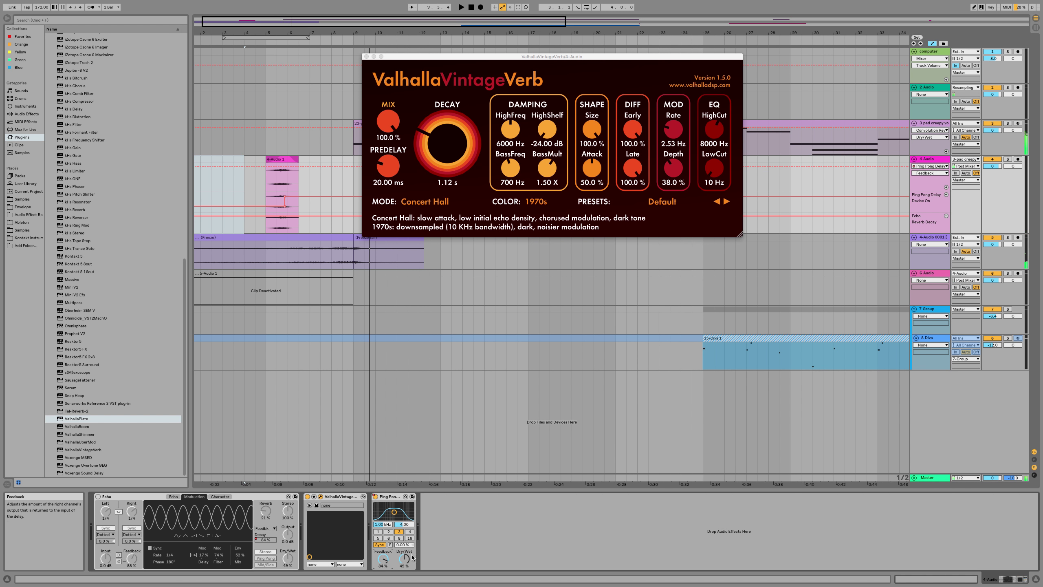
right_click(375, 497)
left_click(397, 515)
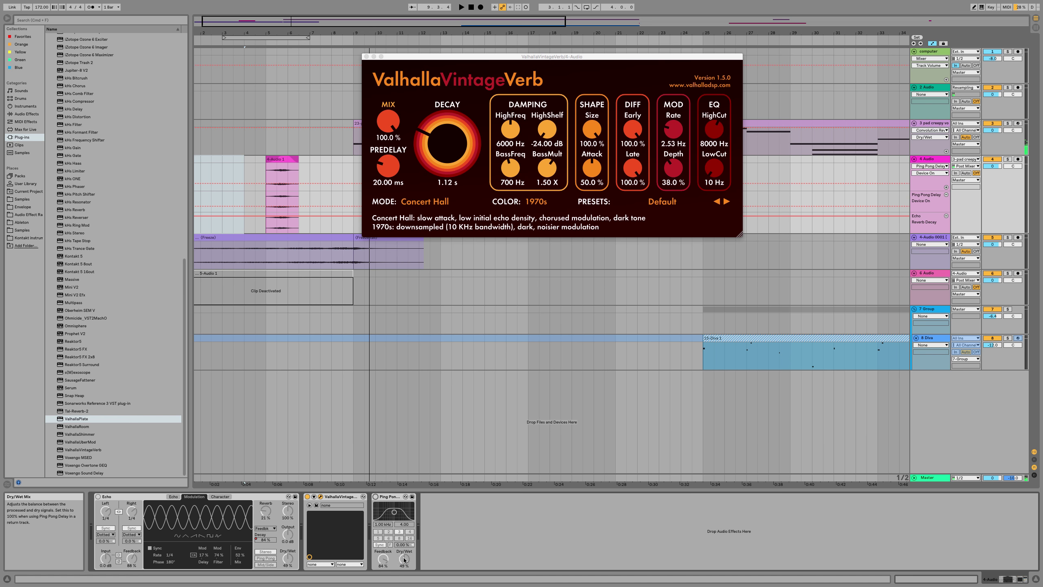
left_click(375, 497)
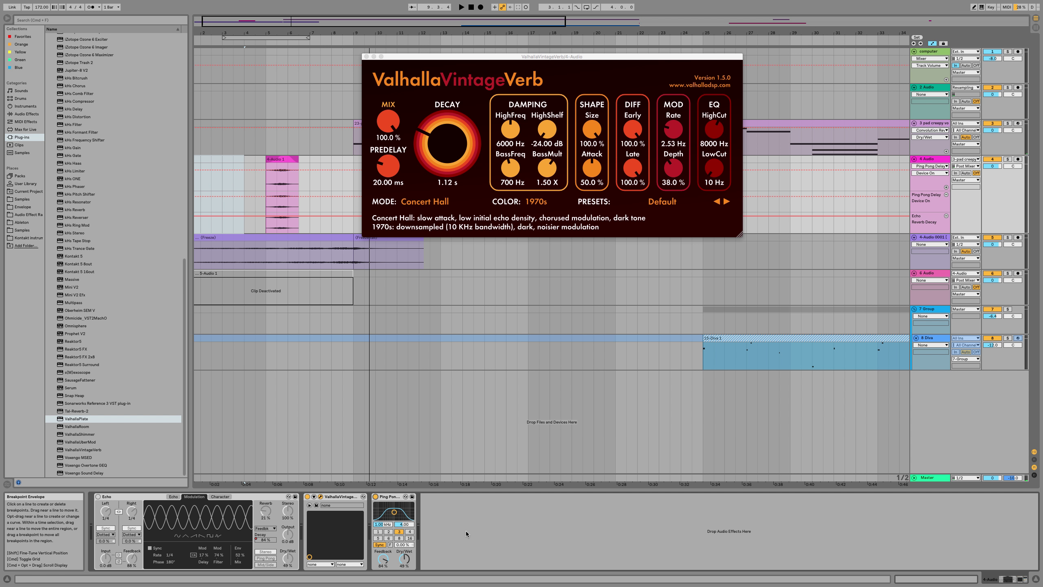
Step: Automate Ping Pong Delay's Dry/Wet in a new lane, rising to 73% by the reversed clip's end, and remove the Device On and Reverb Decay lanes
right_click(402, 560)
left_click(436, 528)
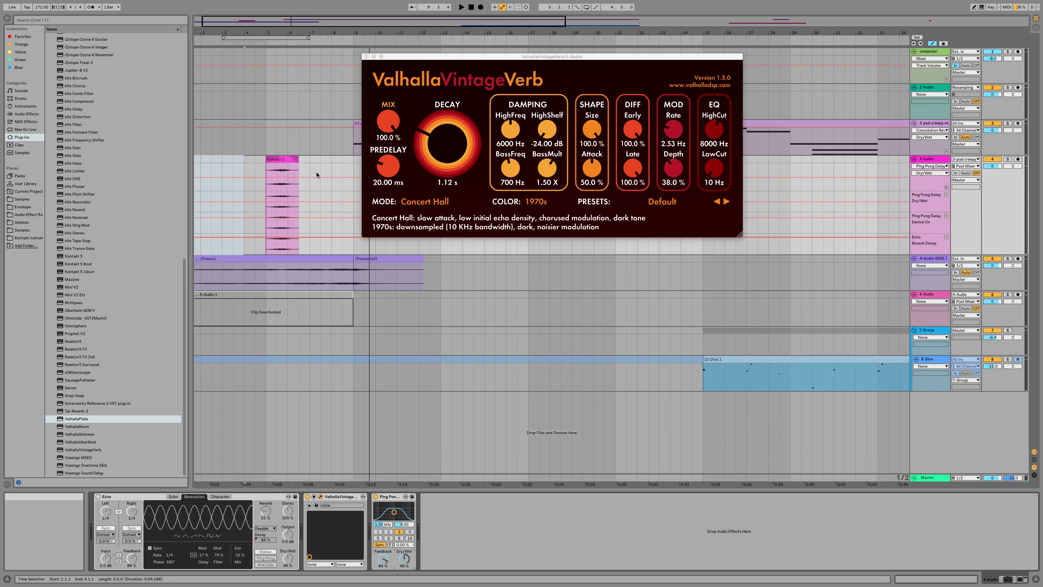
left_click(300, 197)
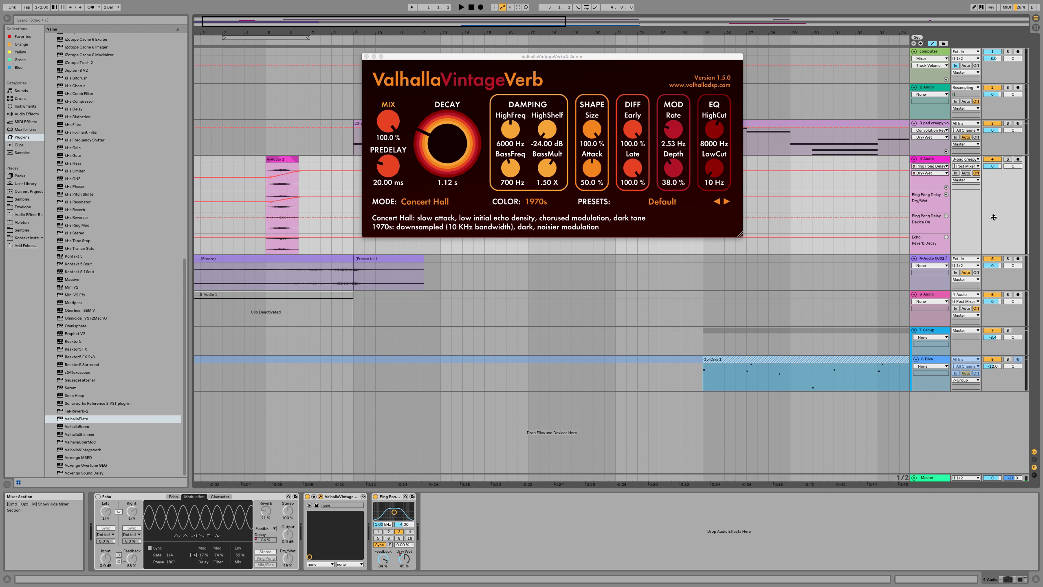
left_click(947, 216)
left_click(946, 217)
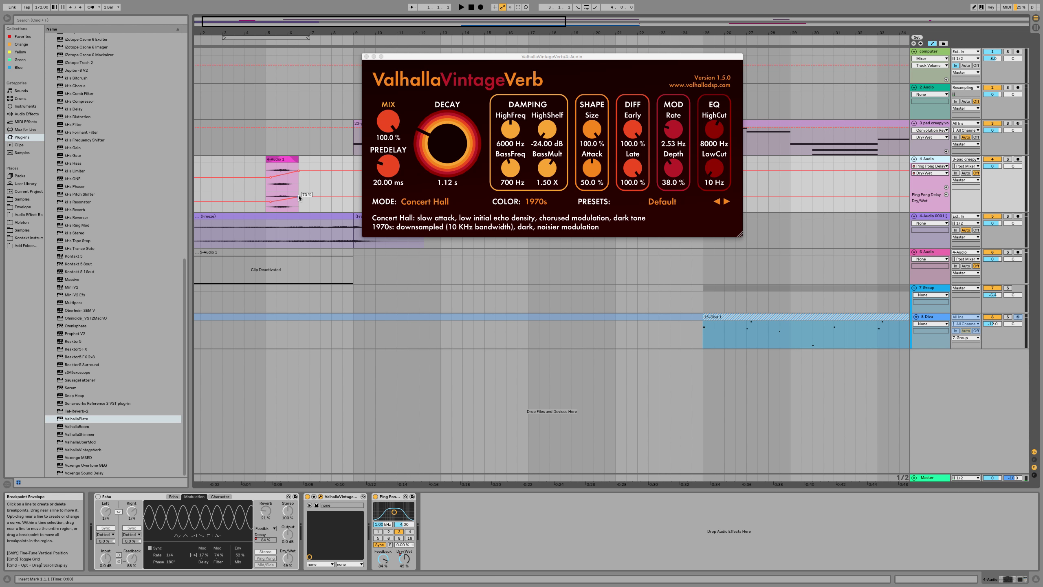
Step: Reshape the Dry/Wet envelope to stay at 0% through the first part of the reversed clip and rise steeply near its end
left_click_drag(275, 203, 289, 211)
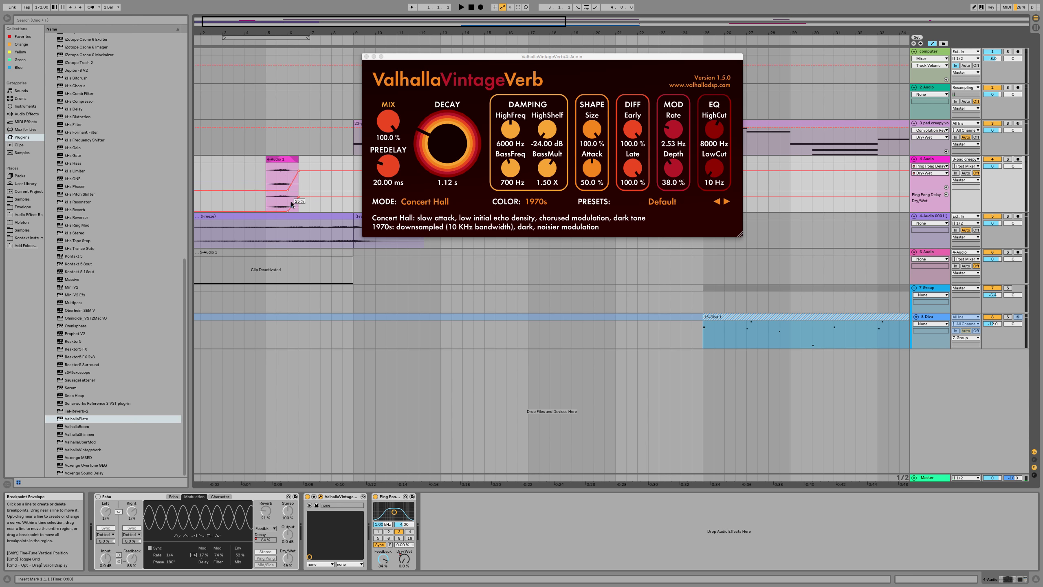
scroll(284, 198, "up", 5)
left_click_drag(301, 211, 290, 211)
Step: Play from bar 1 to hear the Dry/Wet-automated delay carry the reversed clip into the pad section
key("space")
scroll(278, 186, "down", 5)
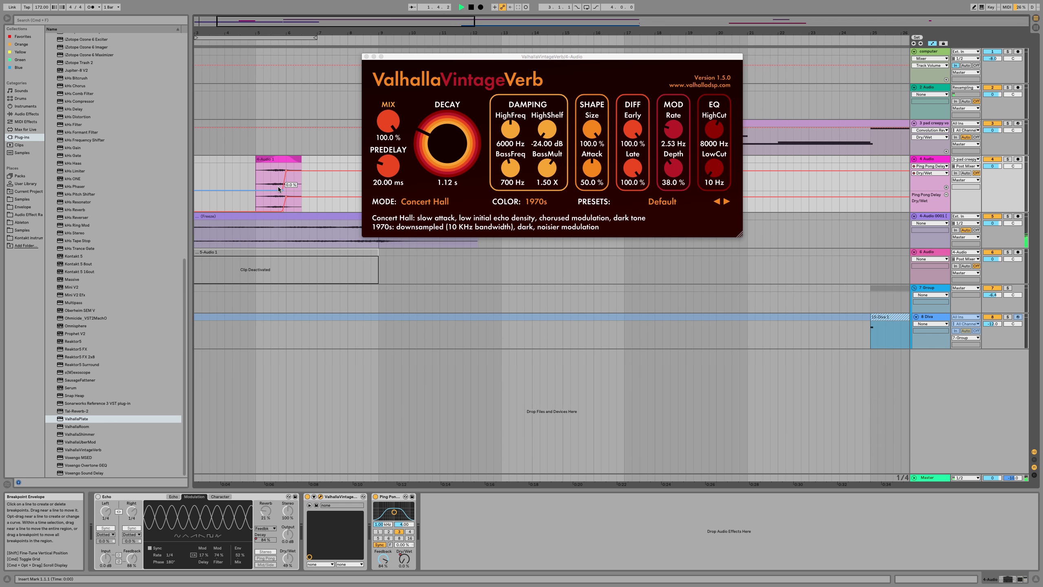
scroll(279, 203, "down", 2)
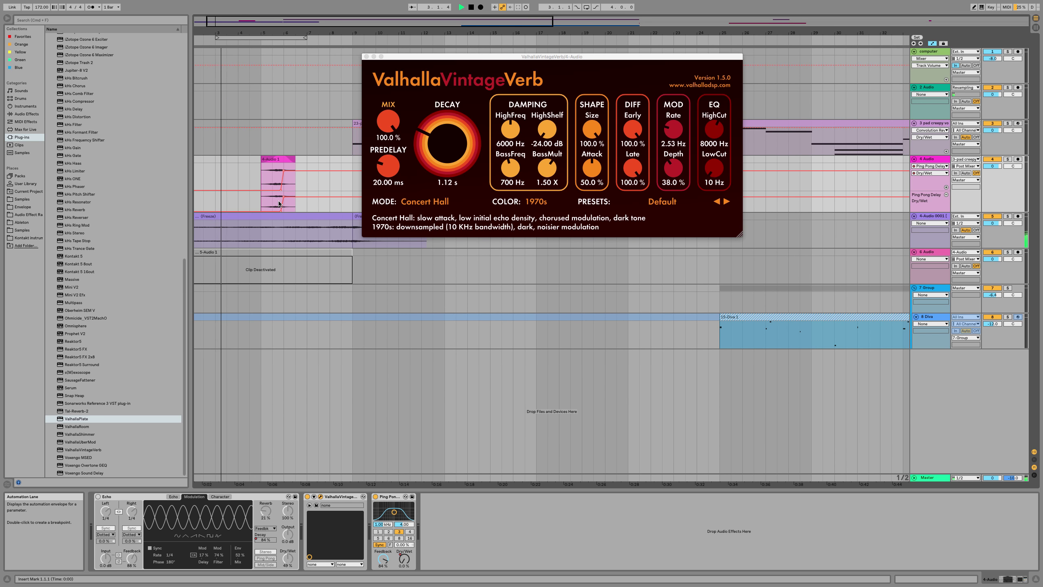
scroll(278, 202, "up", 5)
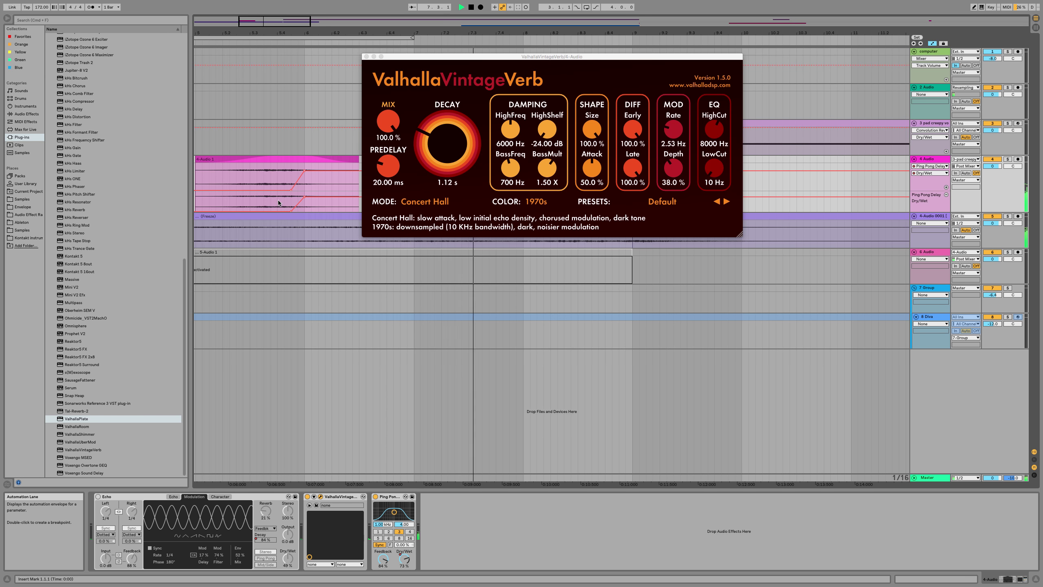
scroll(277, 202, "down", 10)
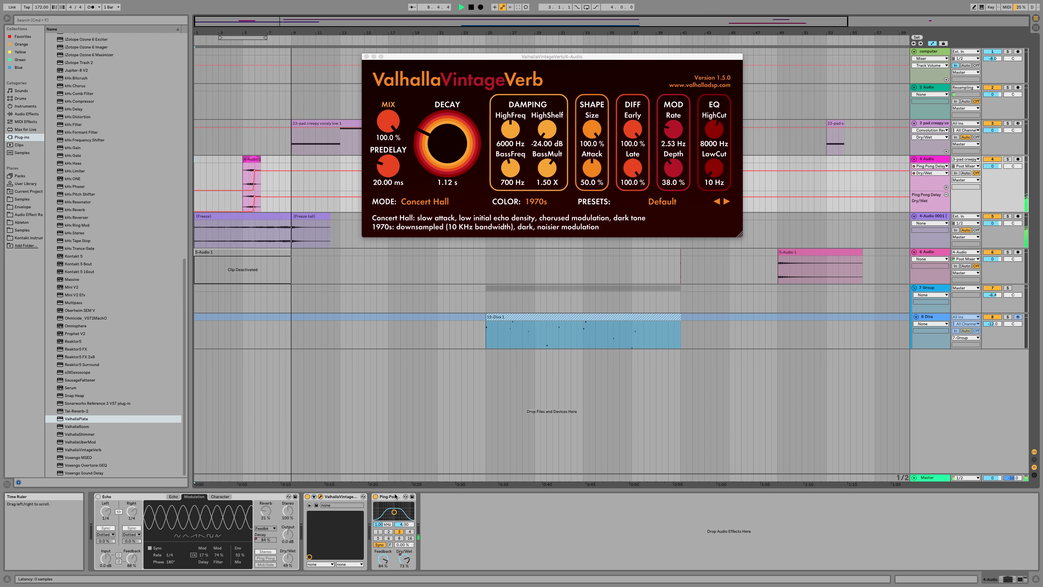
Step: Show Ping Pong Delay's Beat Delay automation in a new lane and add a change of division just after the reversed clip ends
right_click(390, 496)
left_click(404, 485)
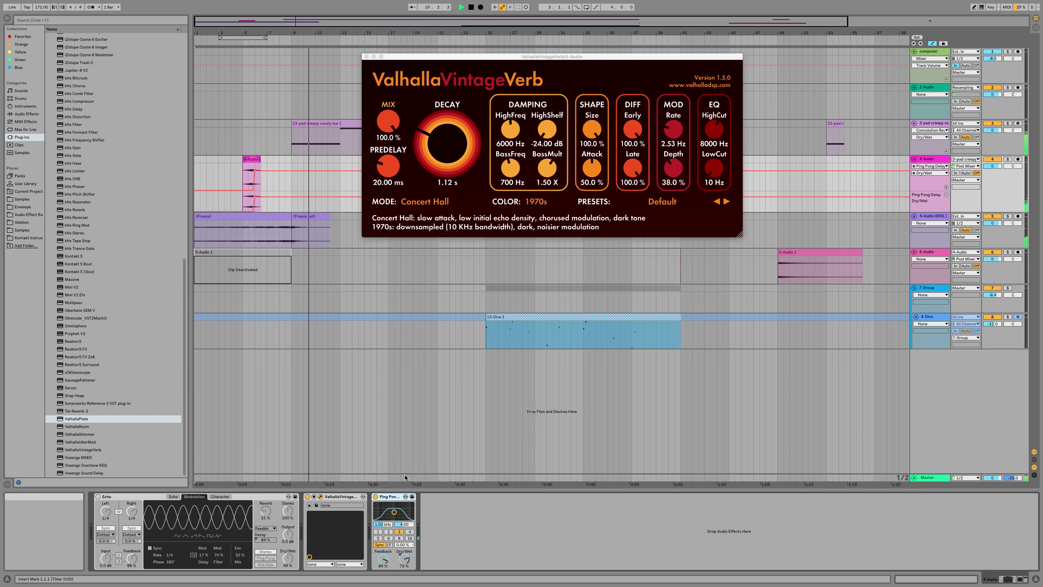
key("space")
right_click(400, 534)
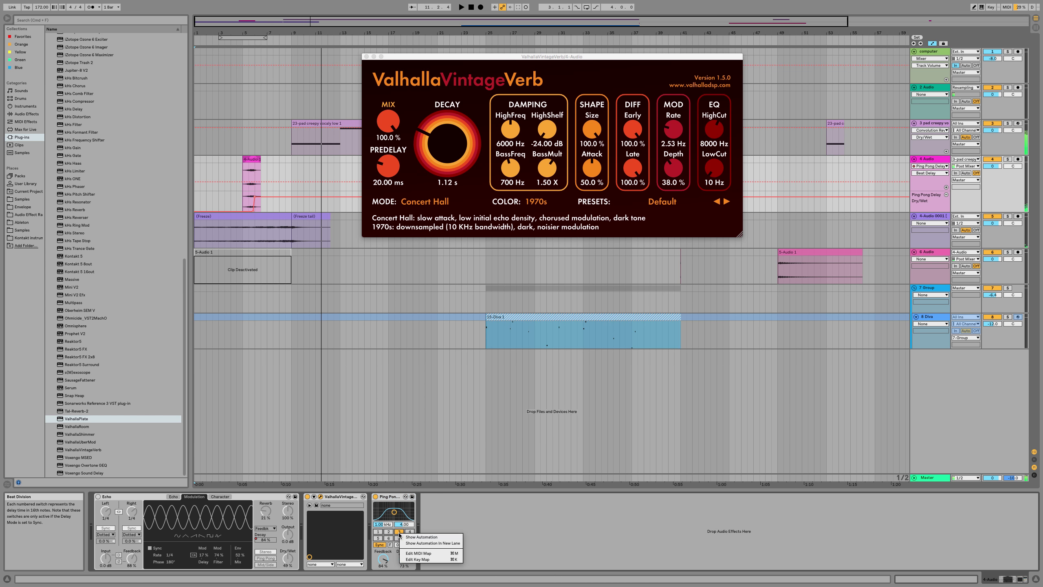
left_click(421, 543)
left_click(261, 205)
left_click_drag(285, 205, 273, 208)
key("space")
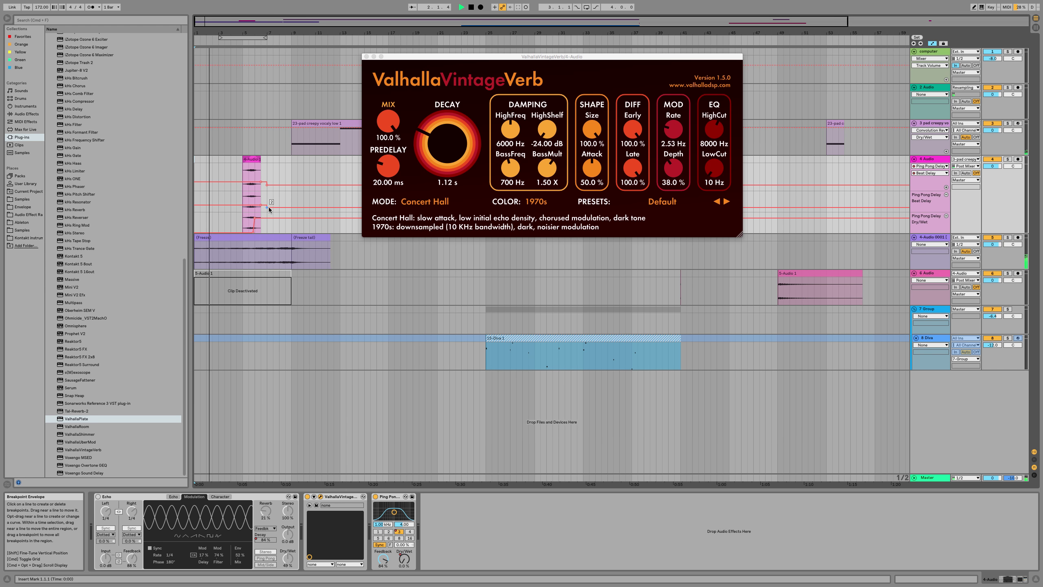
Step: Raise Ping Pong Delay's feedback to 90% and widen its filter band during playback
left_click_drag(382, 558, 382, 557)
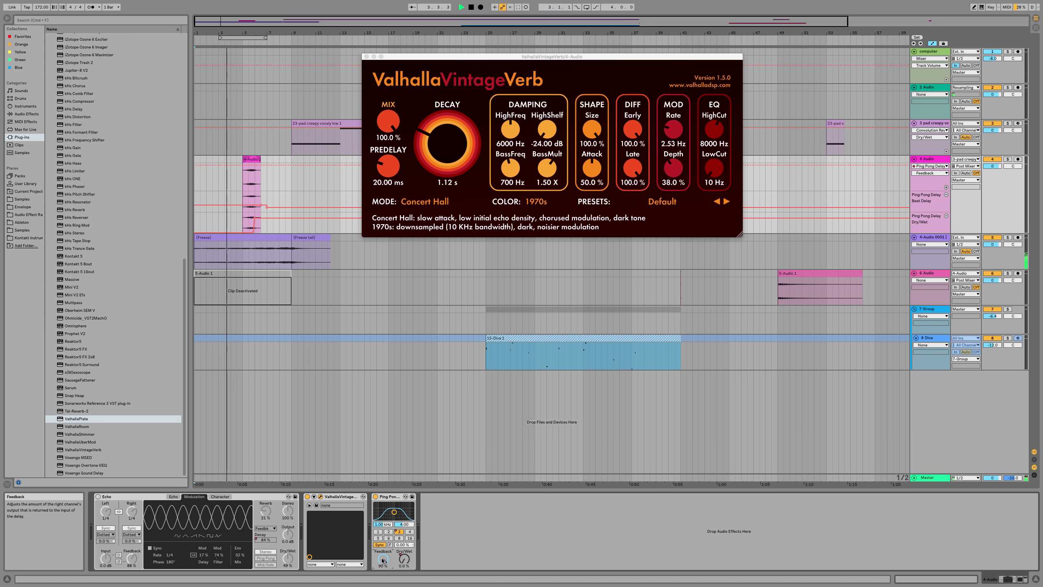
left_click_drag(394, 512, 395, 509)
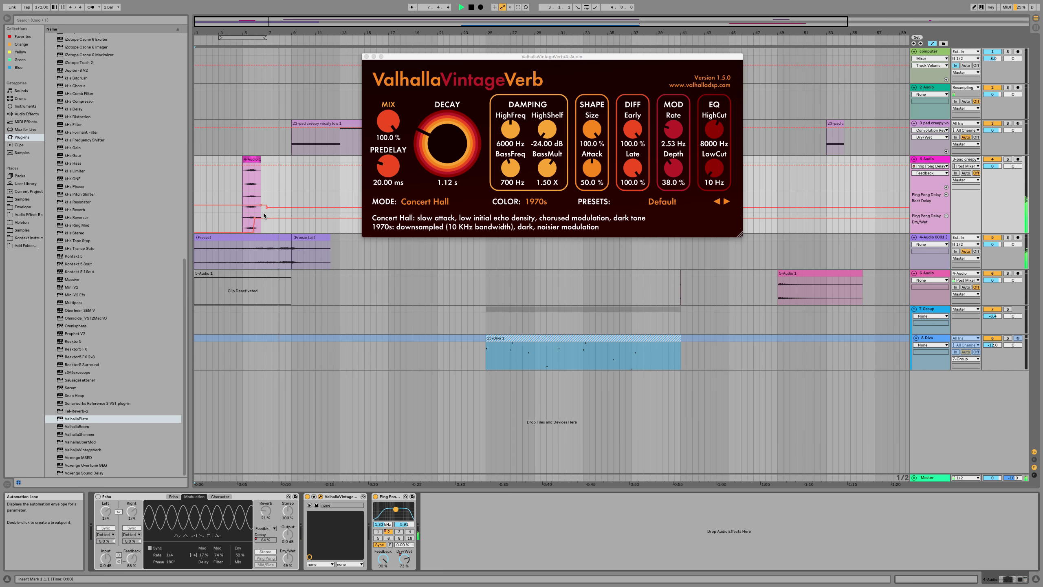
scroll(267, 206, "up", 2)
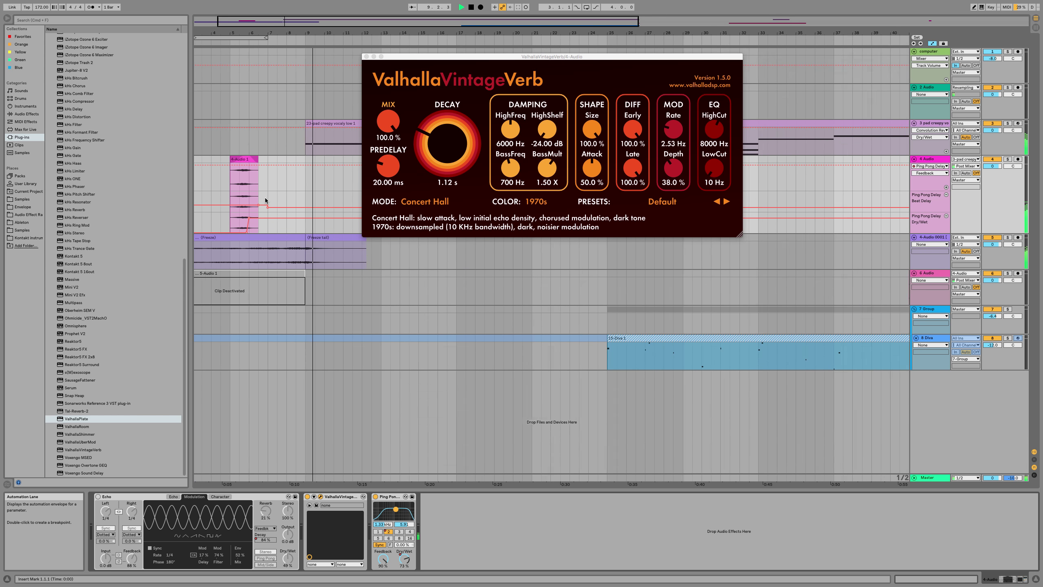
scroll(265, 201, "down", 2)
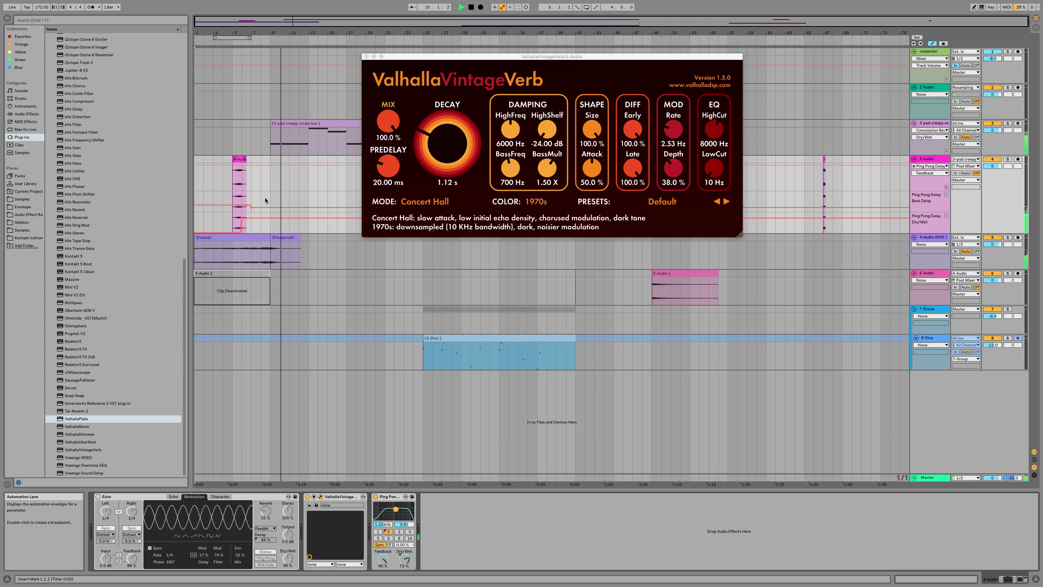
Step: Hide the arrangement's automation lanes and close the ValhallaPlate window of the frozen clip's track
left_click(261, 240)
double_click(261, 239)
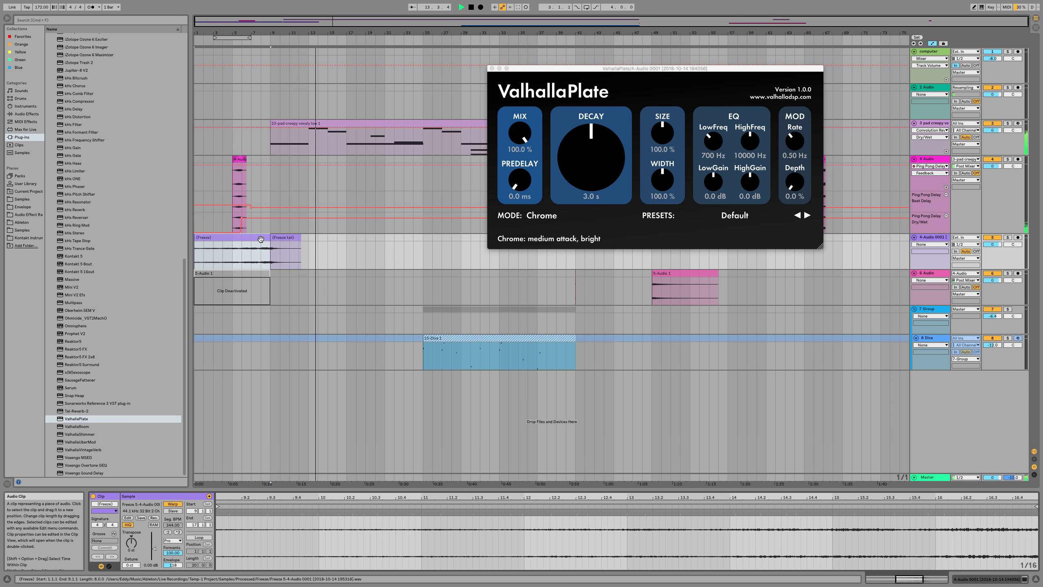
key("a")
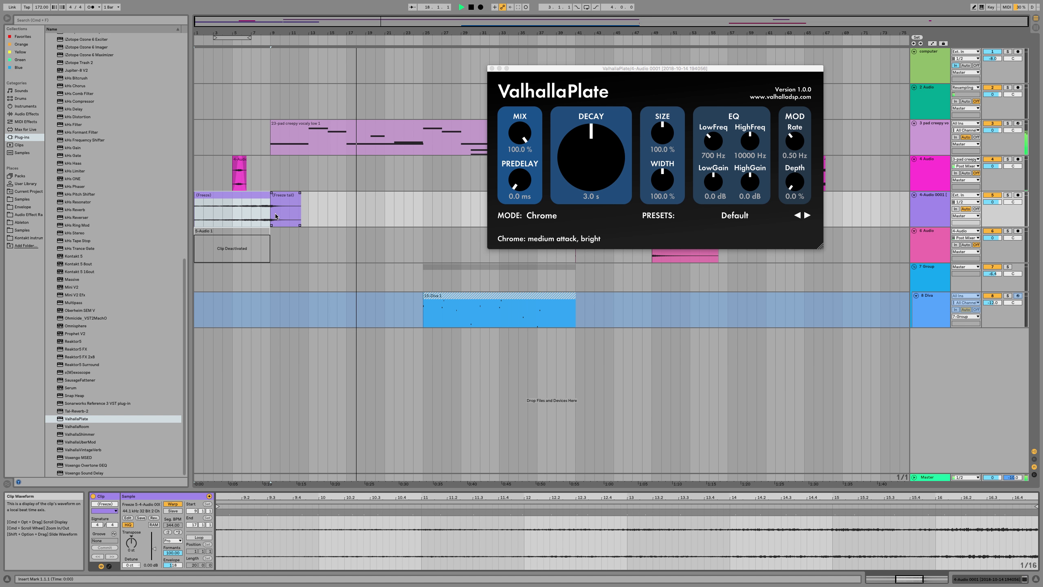
left_click(327, 207)
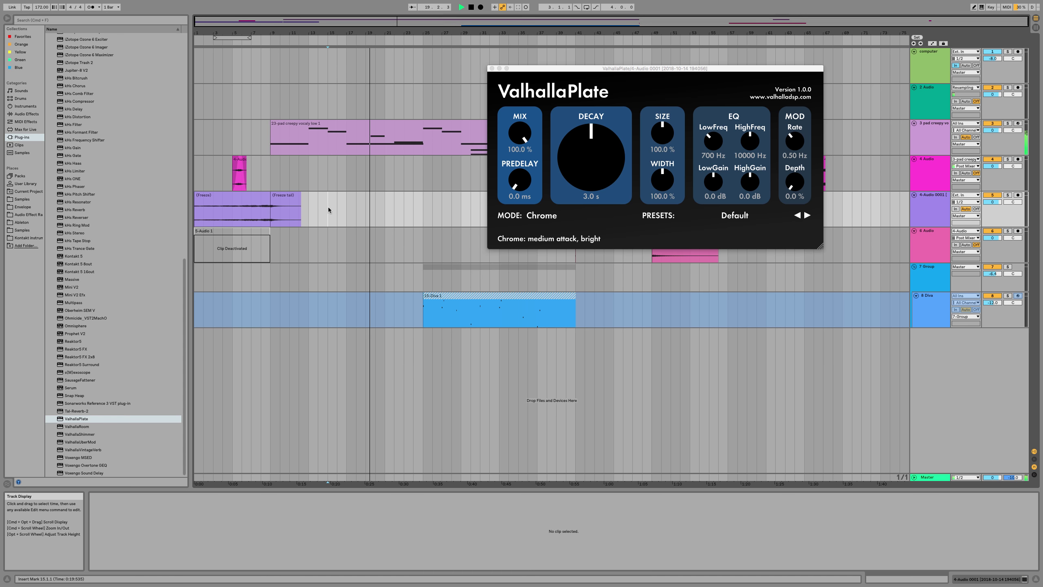
left_click(492, 68)
left_click(209, 163)
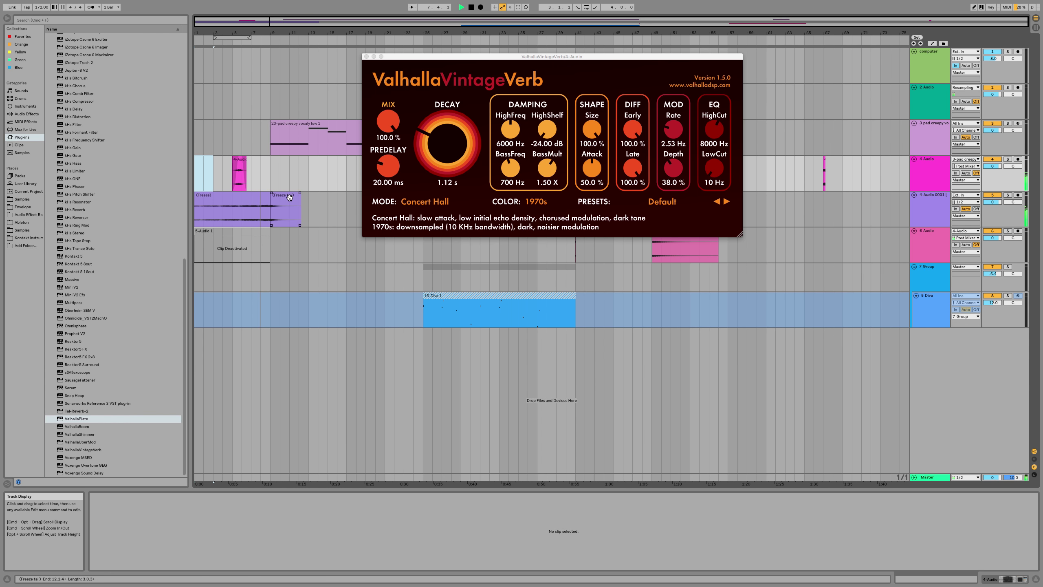
Step: Add a long fade-out to the first frozen clip, starting a little past its midpoint, and restart playback
left_click(269, 193)
left_click_drag(269, 193, 239, 199)
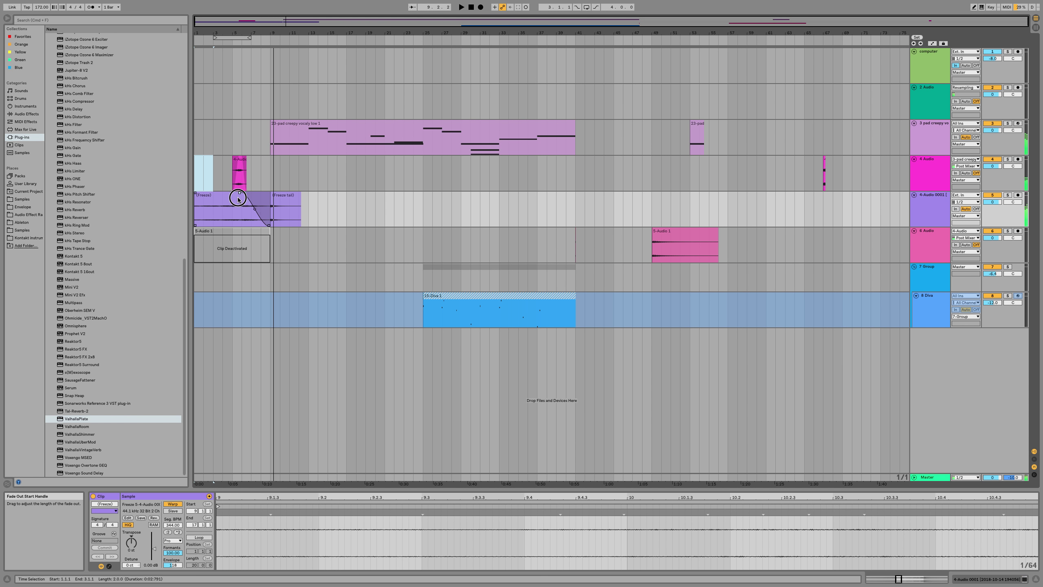
key("space")
Step: Unfold ValhallaPlate's parameters on the frozen clip's track and set its decay to 7.7 s
left_click(254, 200)
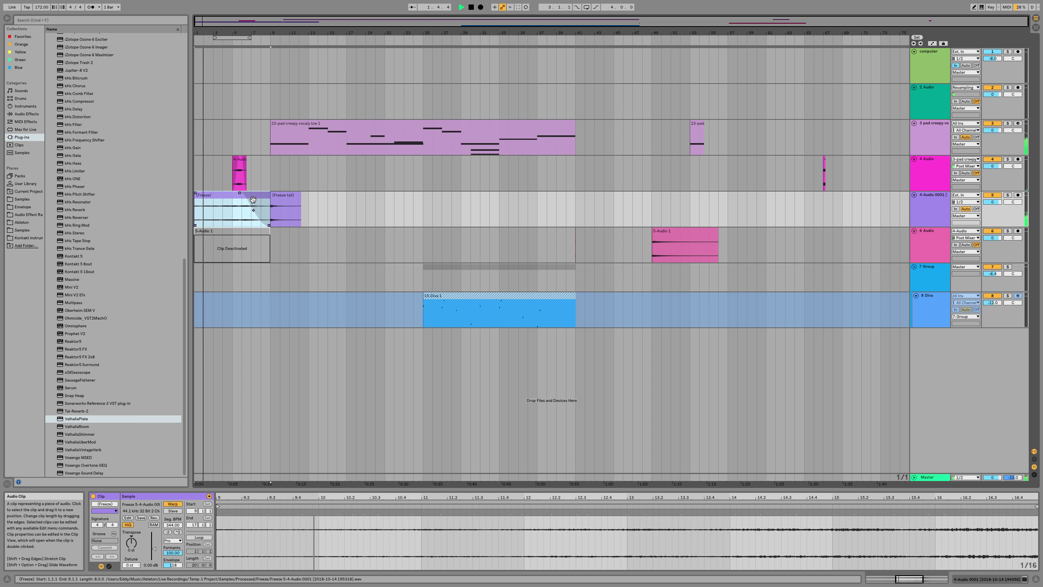
left_click(202, 336)
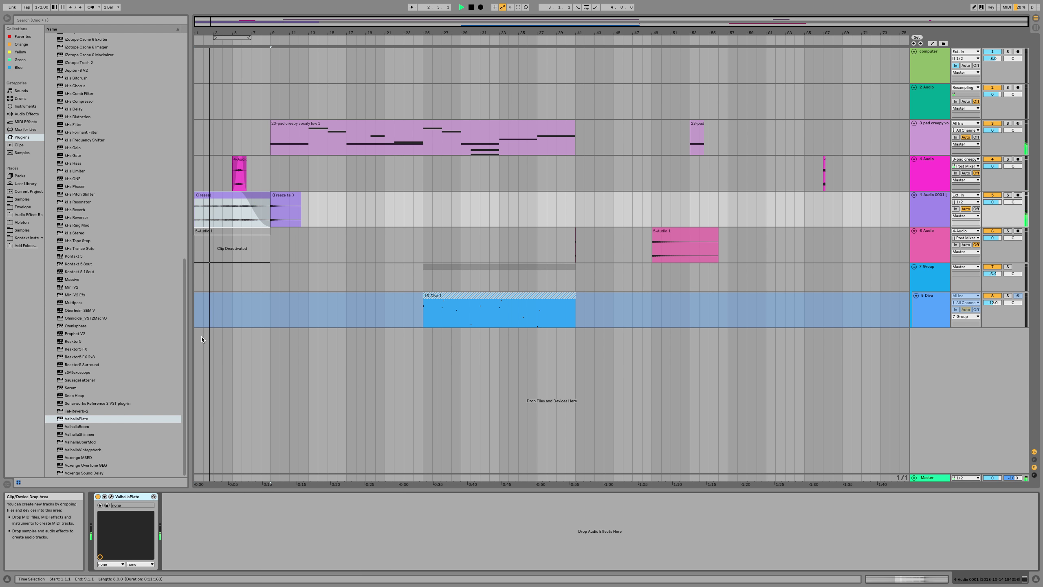
left_click(104, 496)
mouse_move(175, 544)
left_mouse_down()
mouse_move(176, 534)
mouse_move(185, 540)
left_mouse_up()
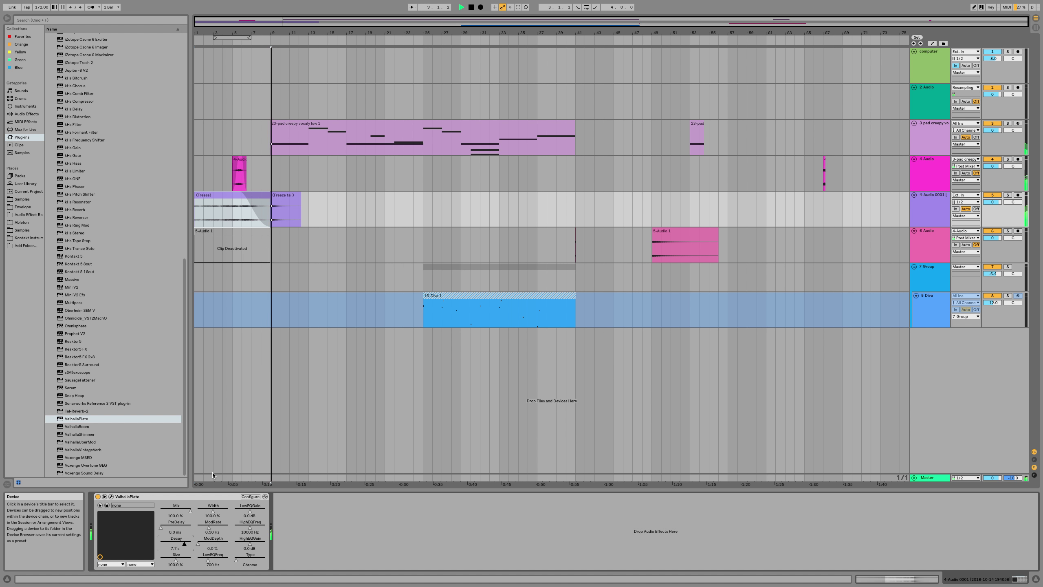
Step: Delete the freeze-tail clip and shape the remaining frozen clip with a long fade-in and an adjusted fade-out curve meeting near its middle
left_click(280, 196)
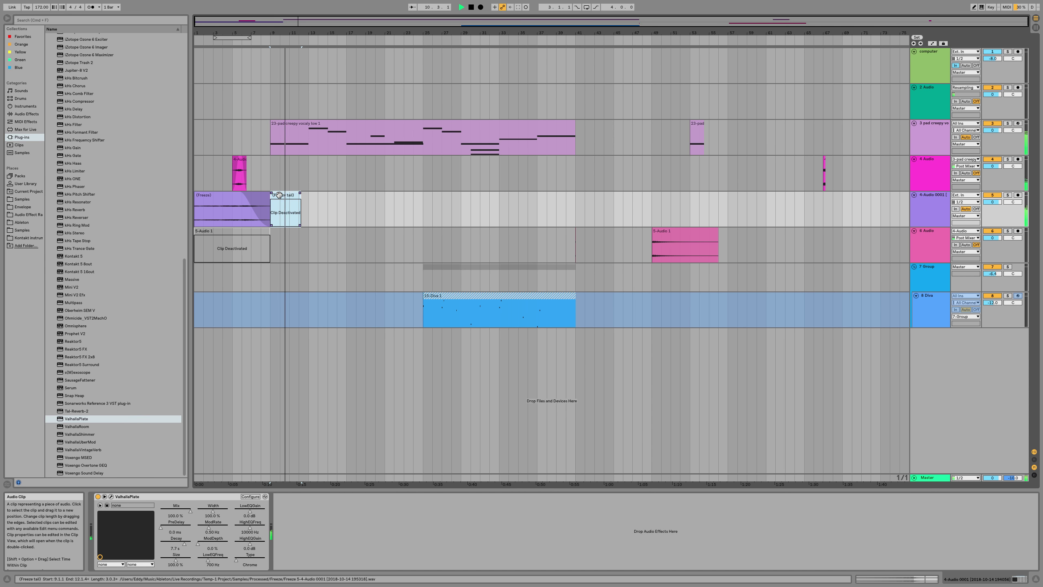
left_click(252, 196)
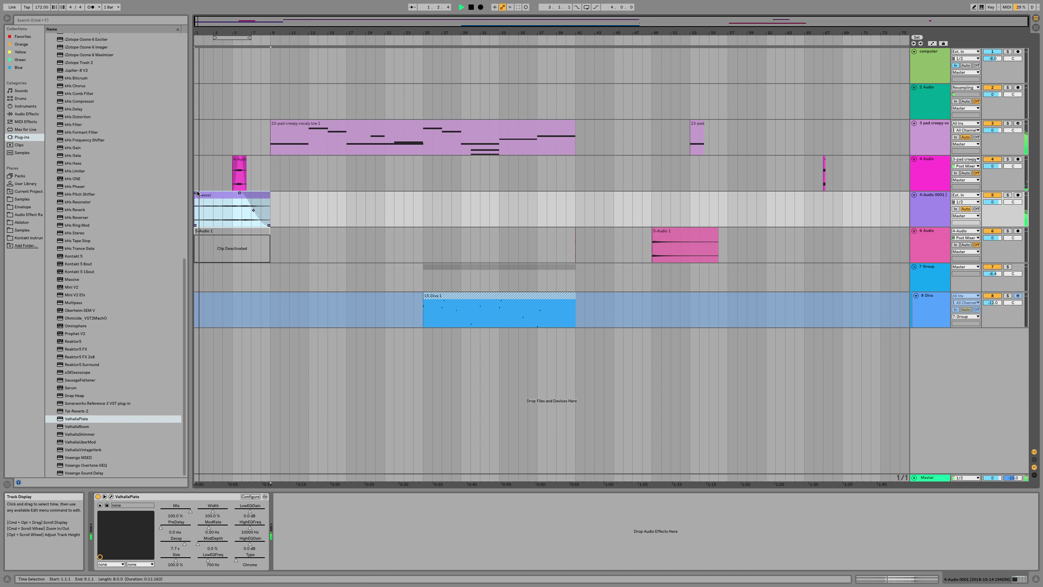
left_click_drag(198, 193, 217, 212)
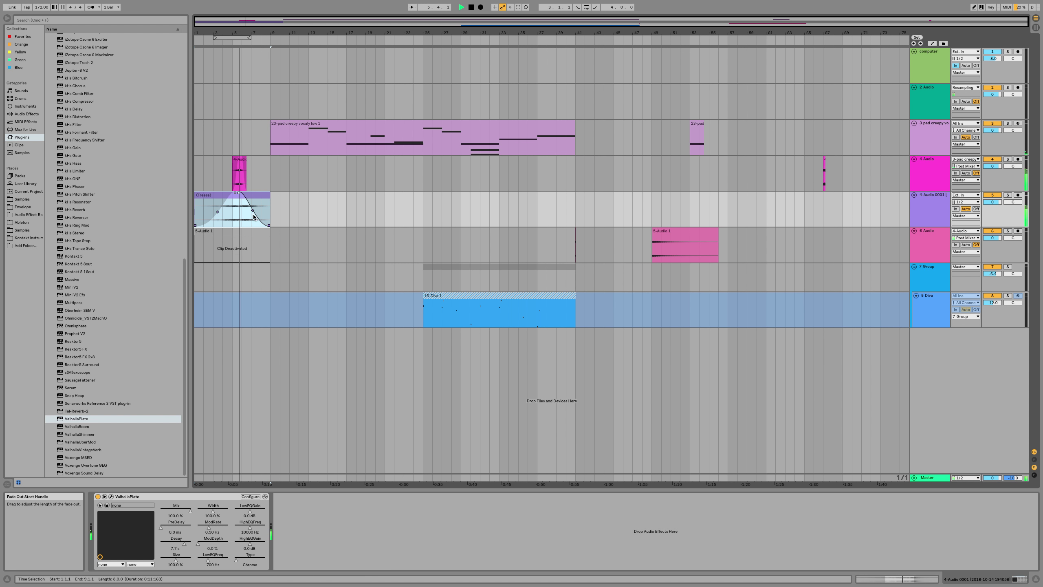
left_click_drag(252, 212, 250, 214)
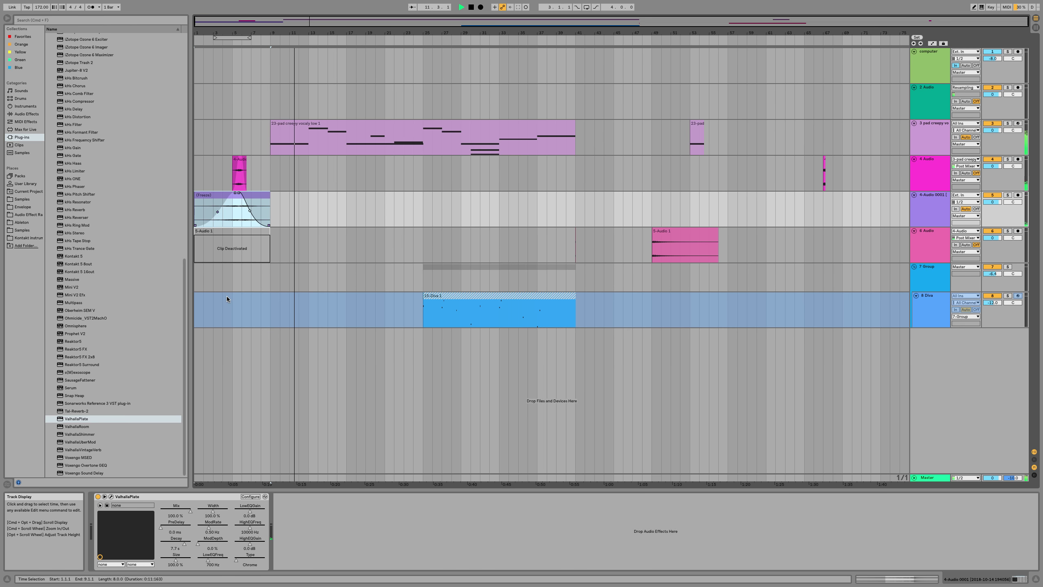
key("space")
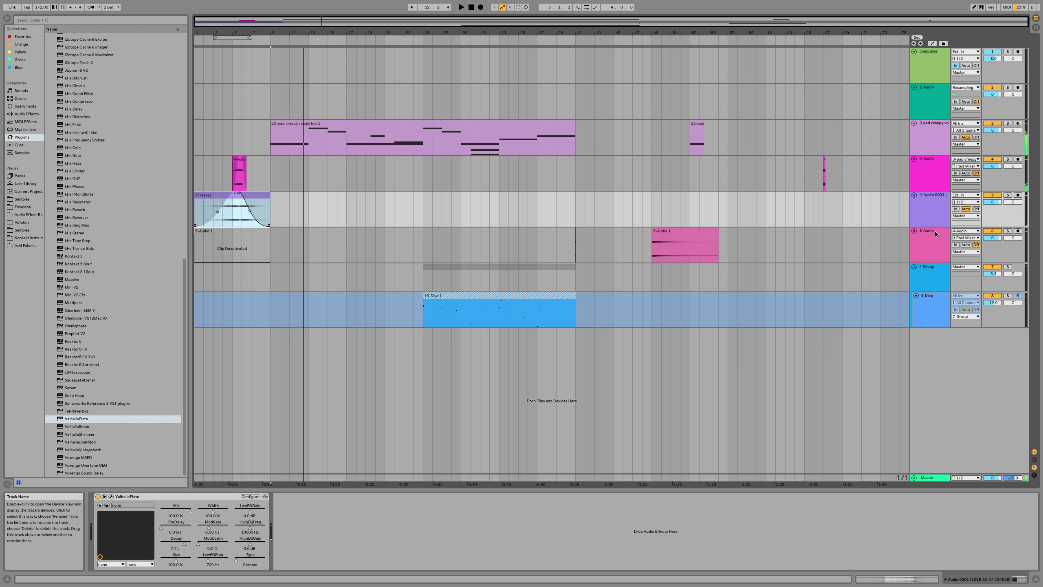
Step: Add an audio track below the Diva track and preview ZOOM0051-1.wav from the Ice Drops folder in the foley samples
left_click(936, 279)
key("super+t")
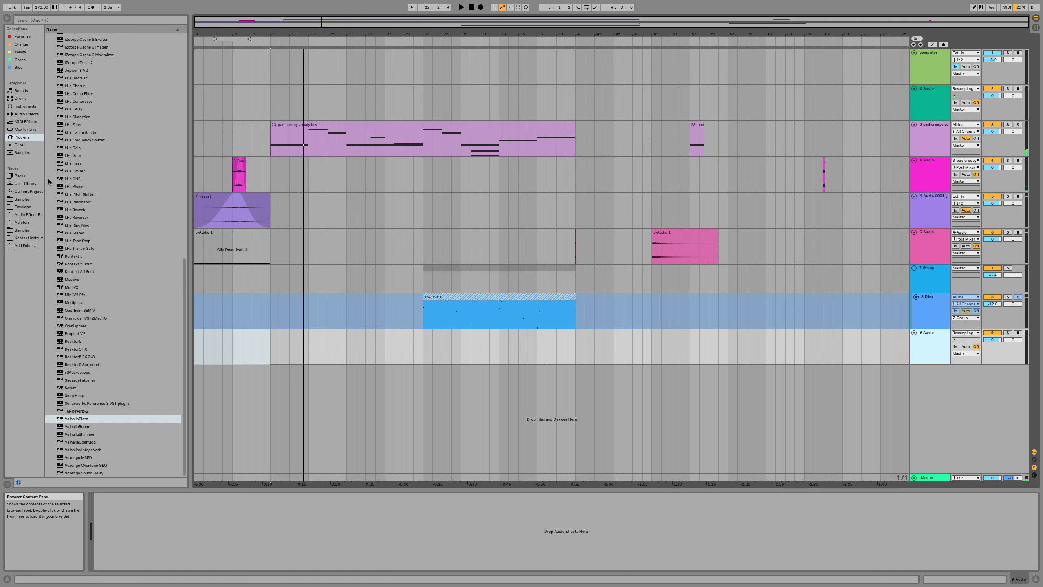
left_click(26, 199)
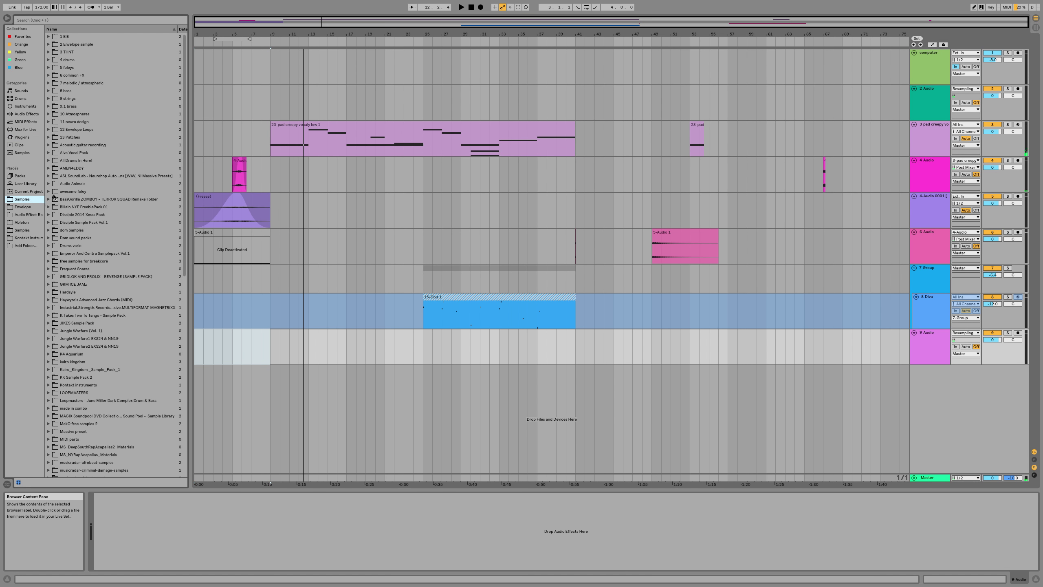
left_click(48, 68)
left_click(52, 146)
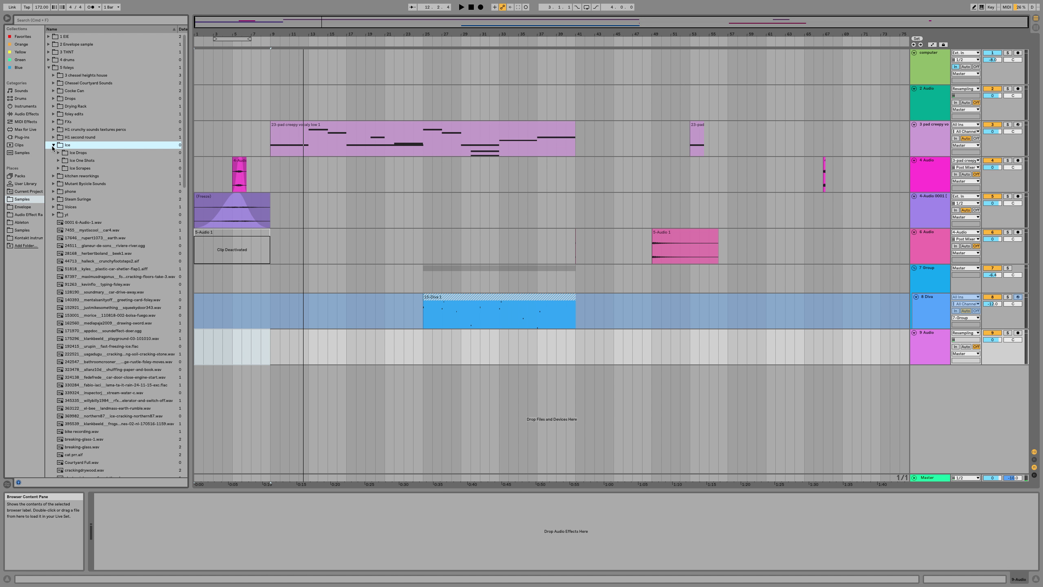
left_click(59, 153)
left_click(69, 161)
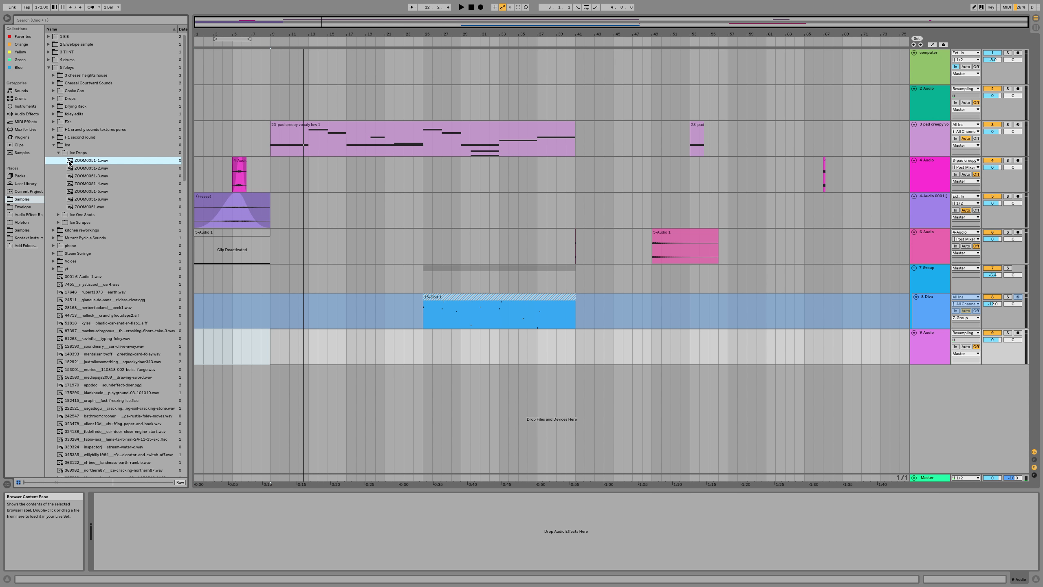
Step: Lower the preview/cue volume and audition ZOOM0051-1.wav again
key("Tab")
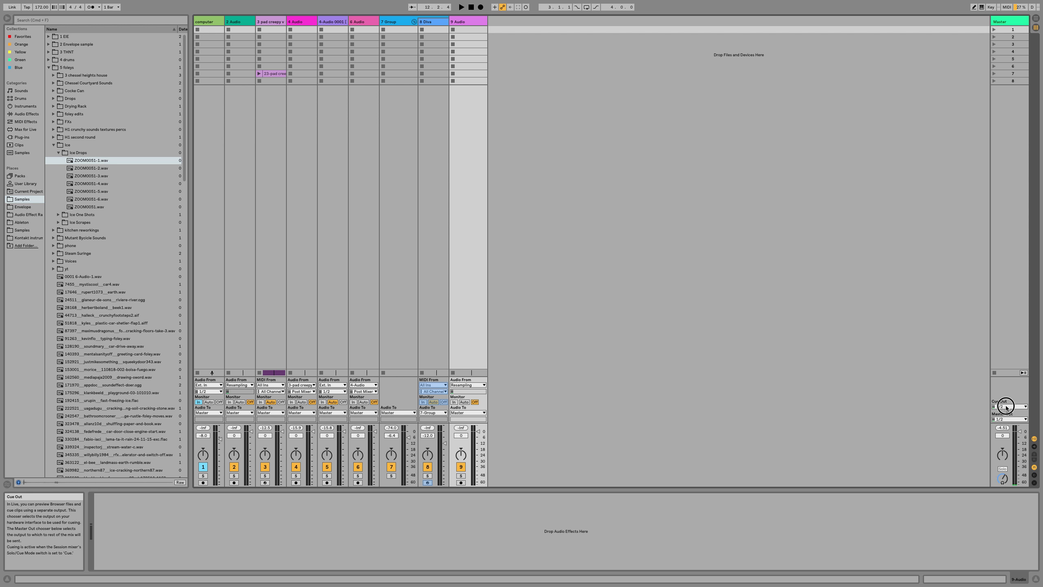
key("Tab")
left_click_drag(1003, 475, 1004, 481)
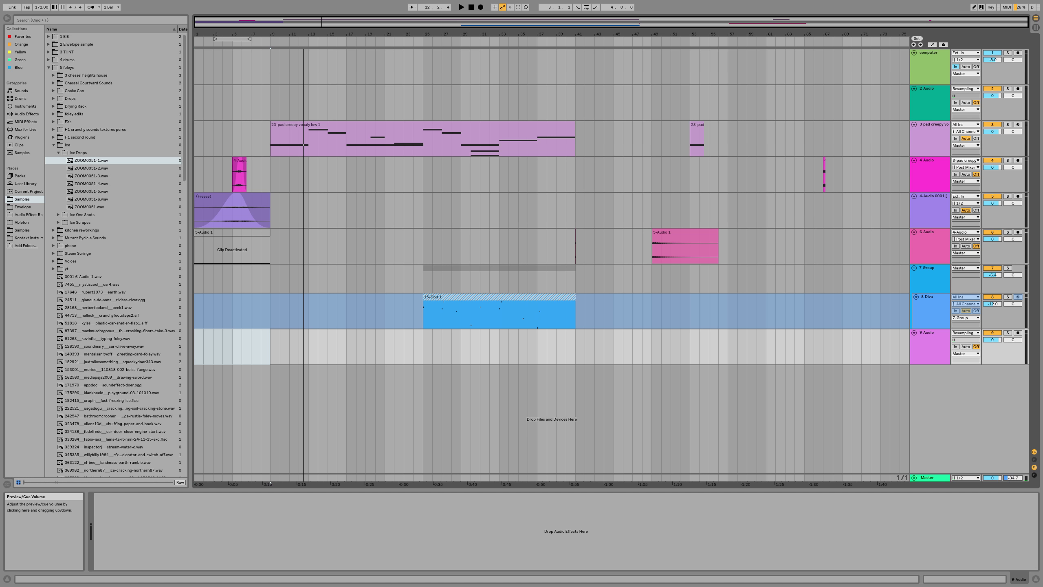
left_click(88, 162)
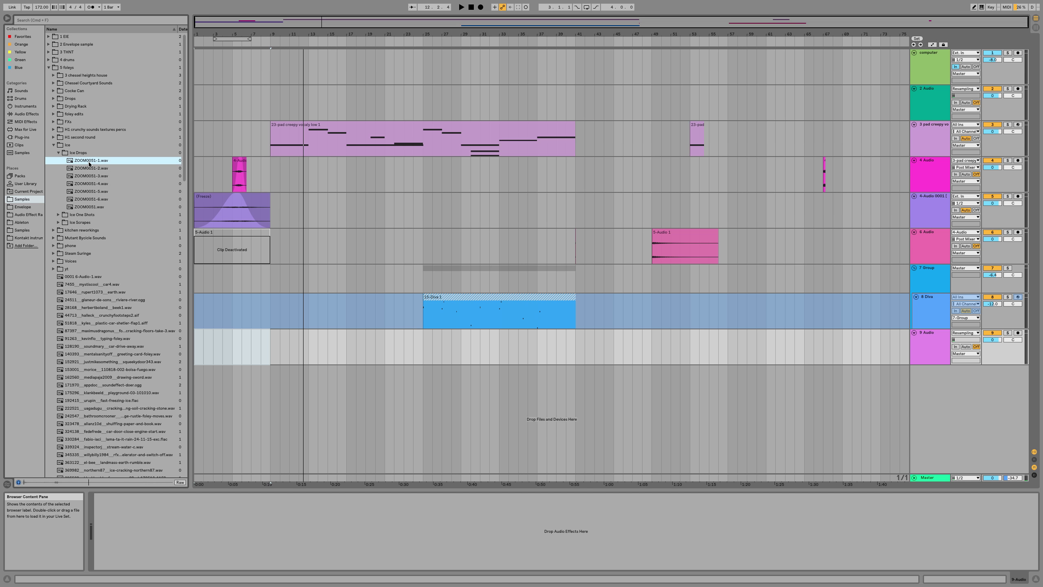
Step: Place ZOOM0051-1.wav at bar 3 on the new audio track, turn off its warping and transpose it down
left_click_drag(90, 163, 218, 345)
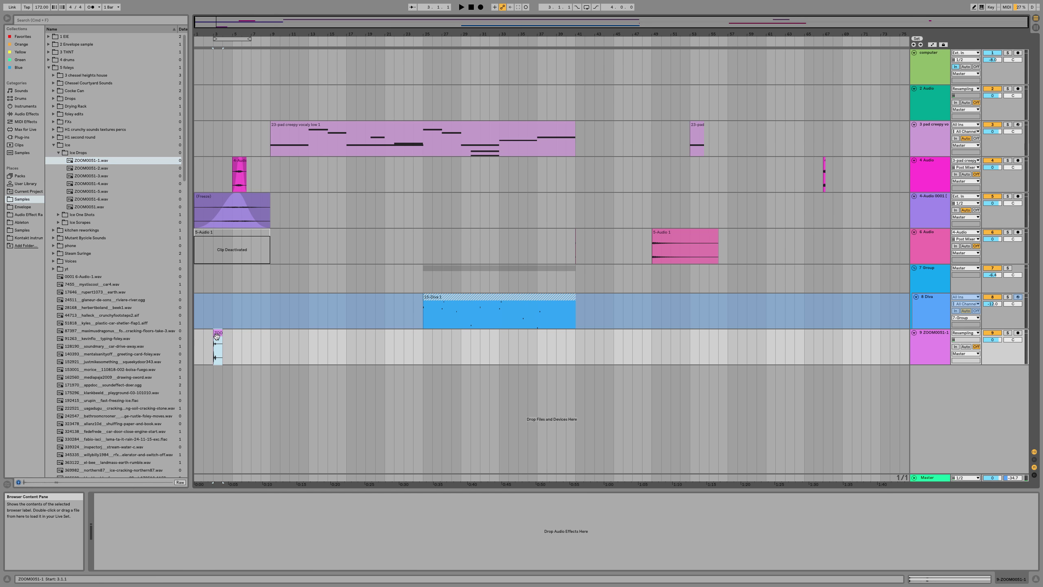
left_click(173, 504)
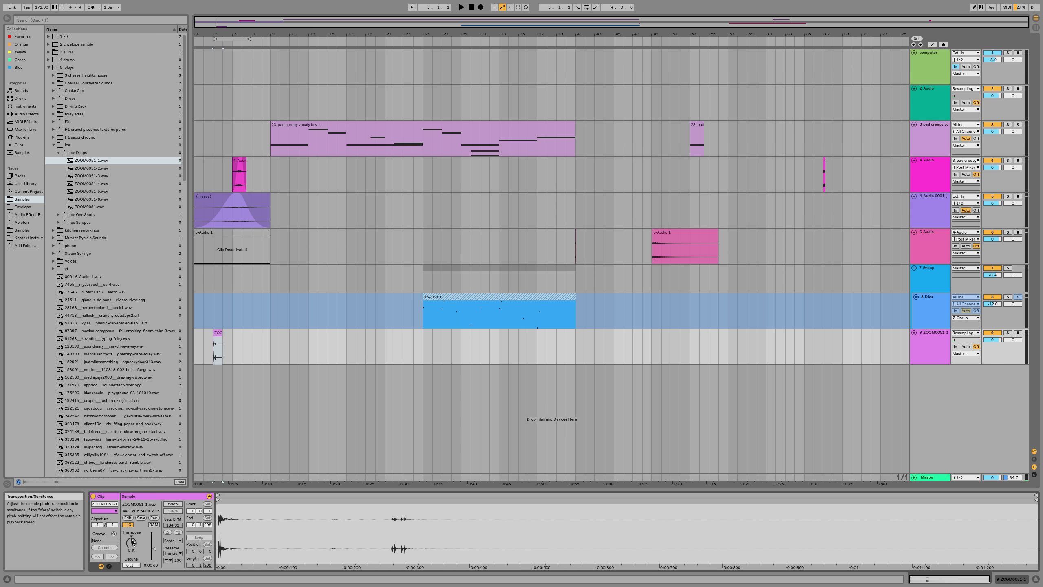
Step: Load ValhallaVintageVerb followed by ValhallaUberMod onto the ZOOM0051-1 track
left_click(23, 137)
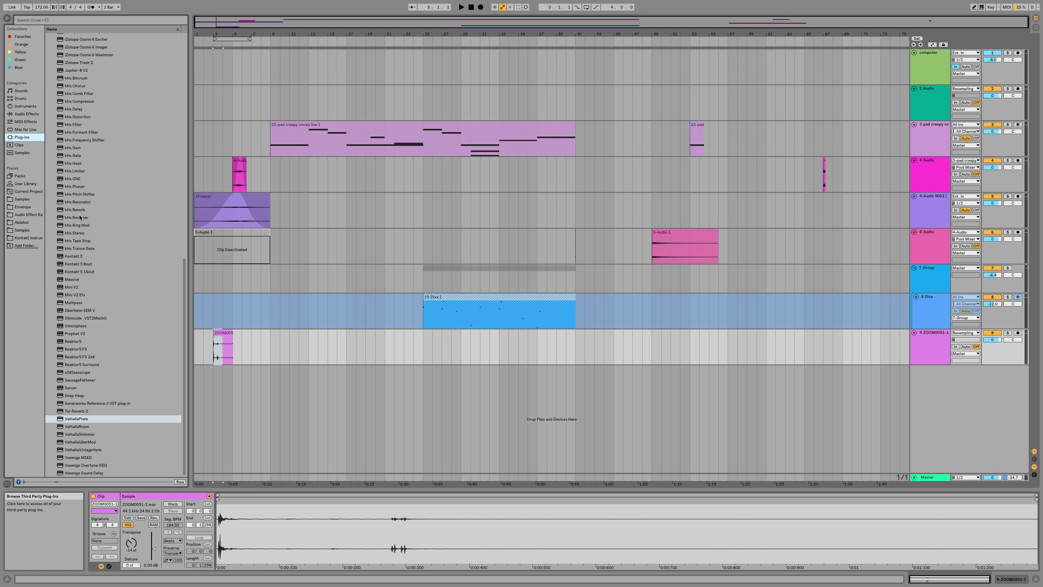
double_click(87, 449)
double_click(84, 442)
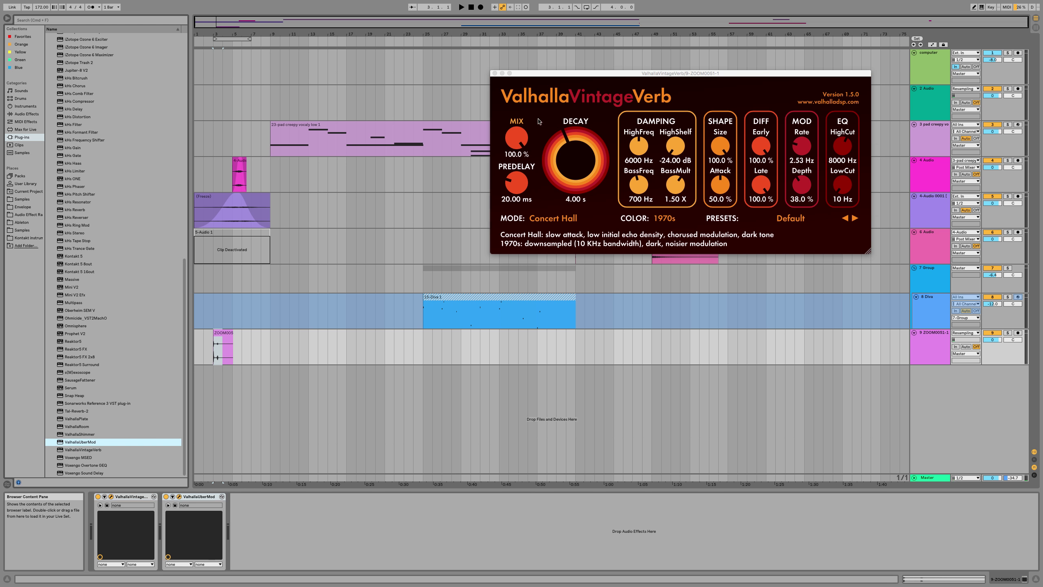
Step: Set ValhallaÜberMod's feedback to 74.6%, delay to 235.3 ms, sync to 1/4., depth to 40.8% and width to 108.5%
left_click_drag(575, 79, 617, 295)
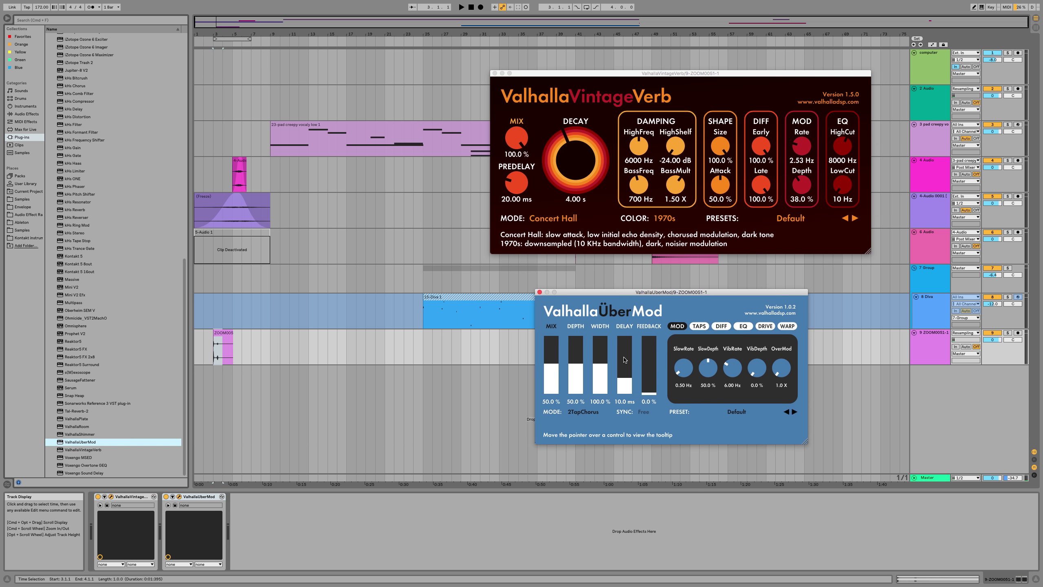
left_click_drag(649, 387, 654, 350)
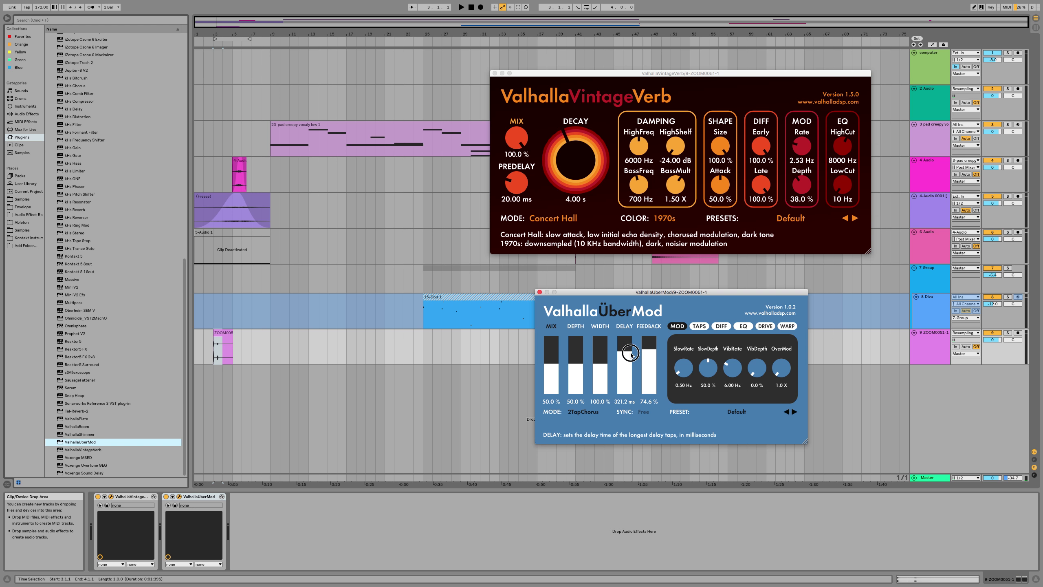
left_click(639, 412)
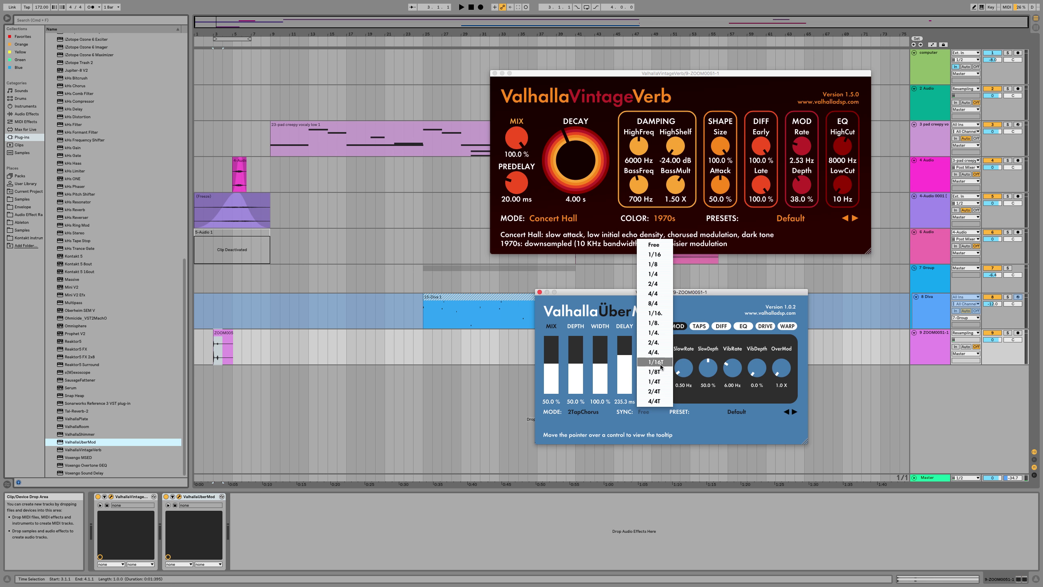
left_click(660, 334)
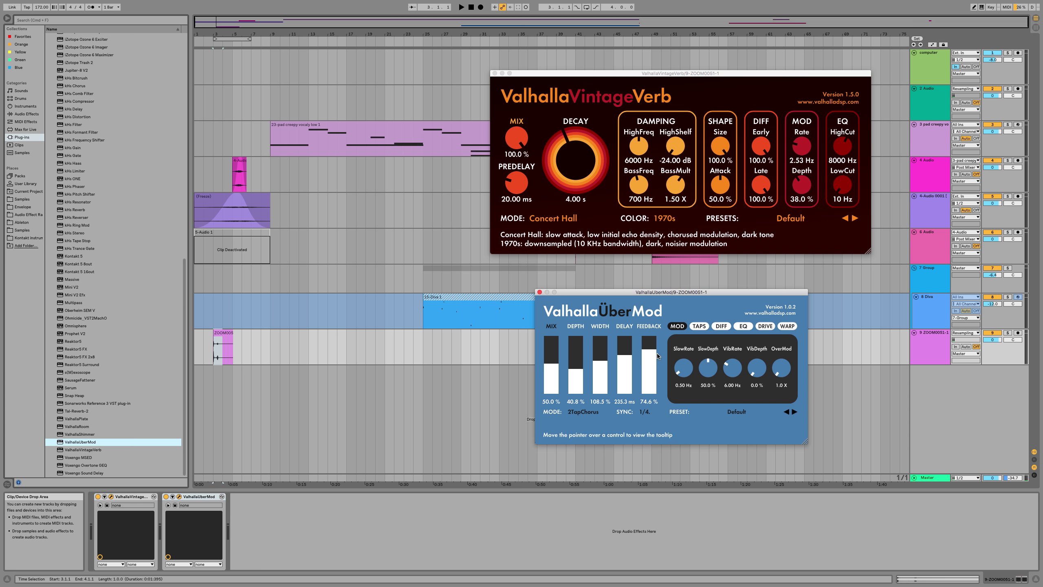
Step: Insert EQ Eight between ValhallaVintageVerb and ValhallaÜberMod, with a resonant high-cut filter at about 1.8 kHz
key("space")
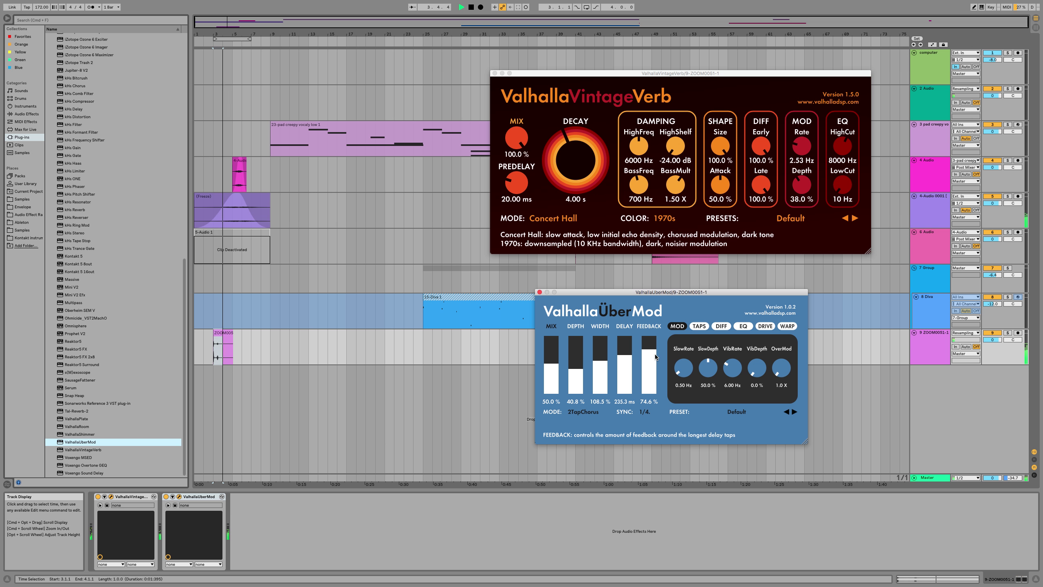
left_click(28, 114)
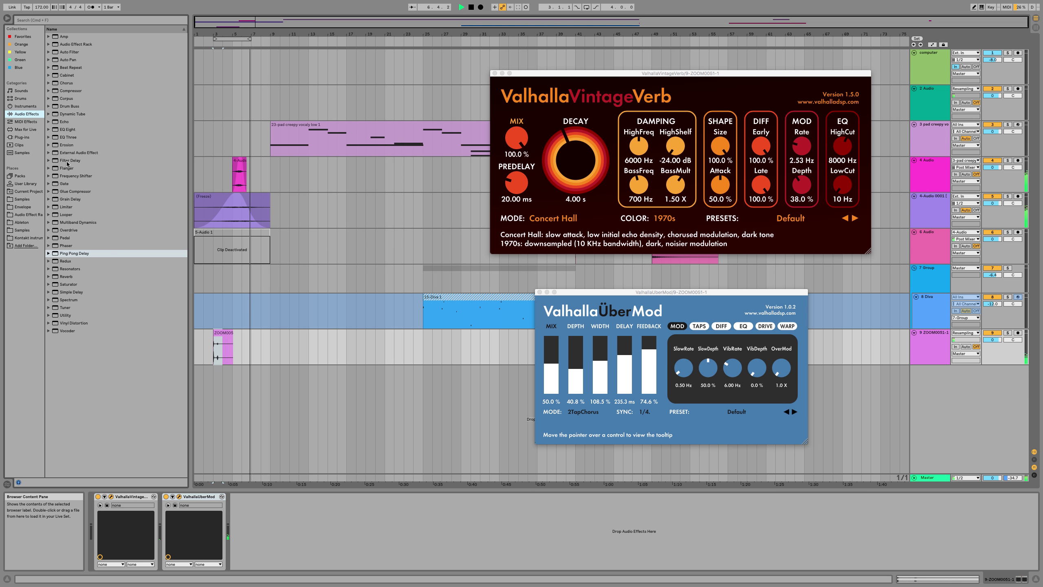
left_click_drag(67, 131, 160, 543)
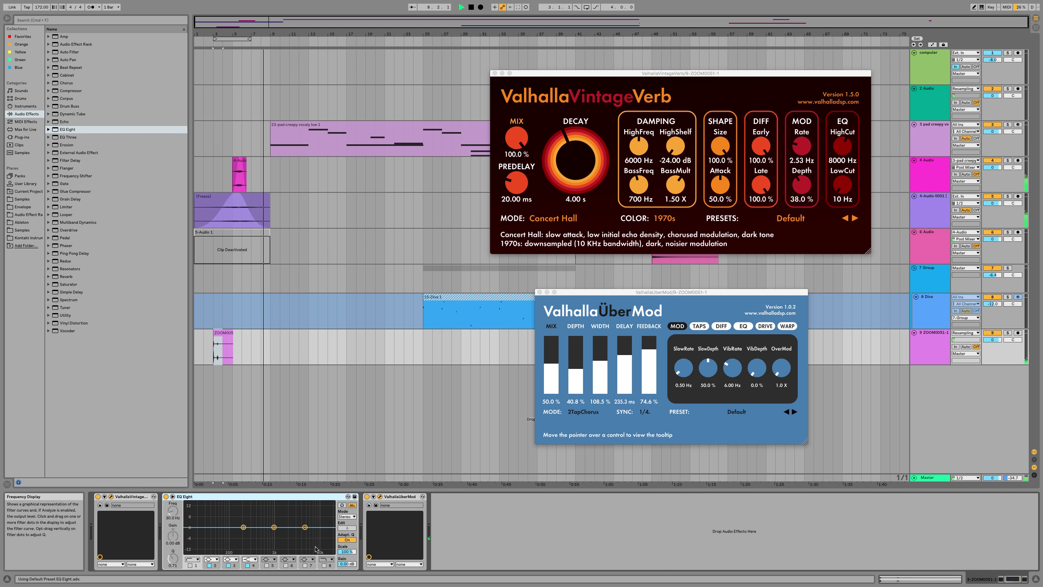
left_click(323, 566)
left_click_drag(331, 528, 285, 522)
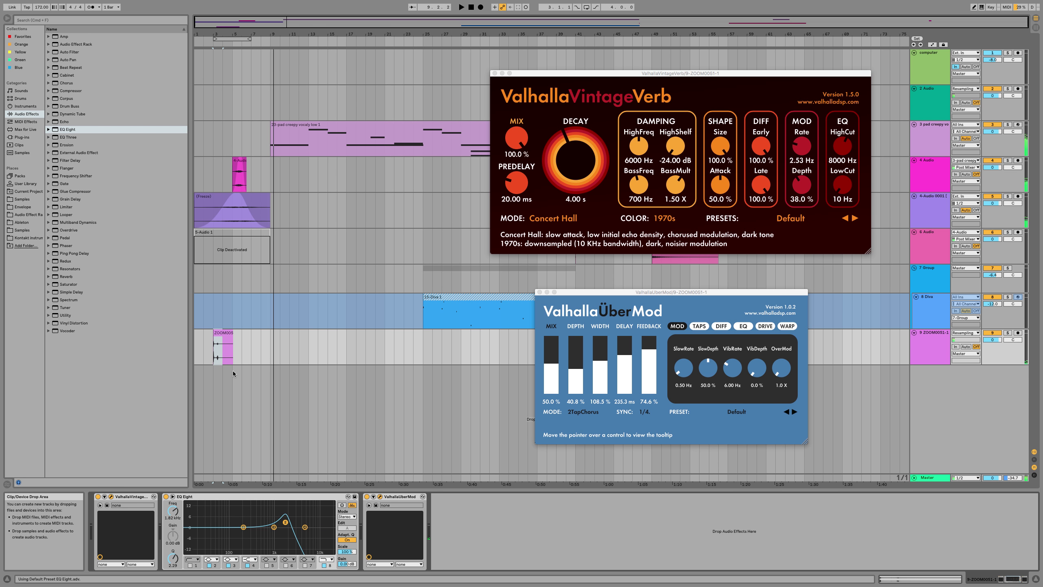
Step: Transpose the ZOOM0051-1 clip down to -30 st and play it back
left_click(224, 341)
key("space")
double_click(224, 342)
left_click_drag(131, 542, 129, 543)
key("space")
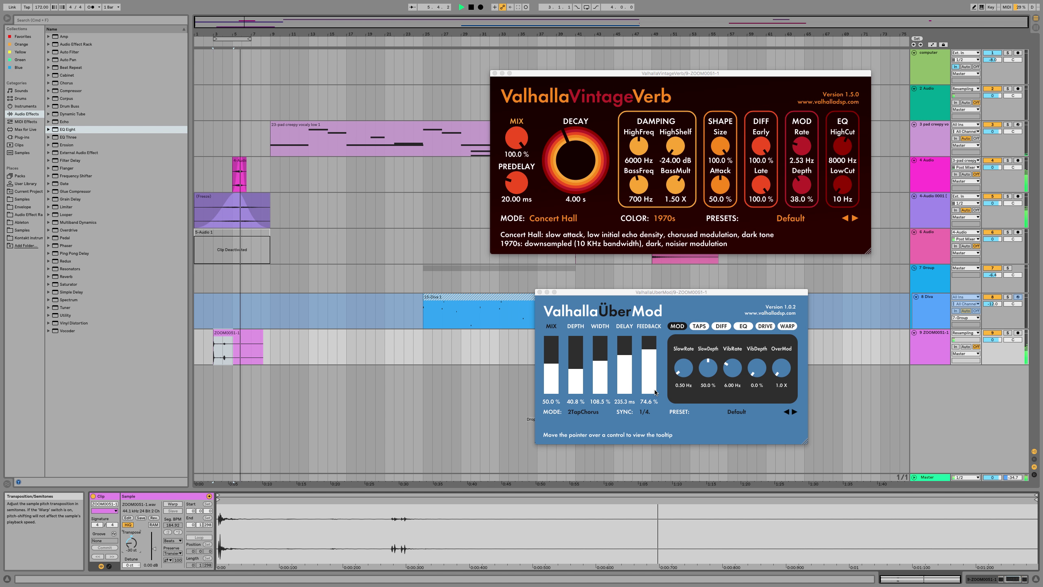
Step: Set ValhallaÜberMod's delay sync to Free and its delay to 103.9 ms
left_click(623, 402)
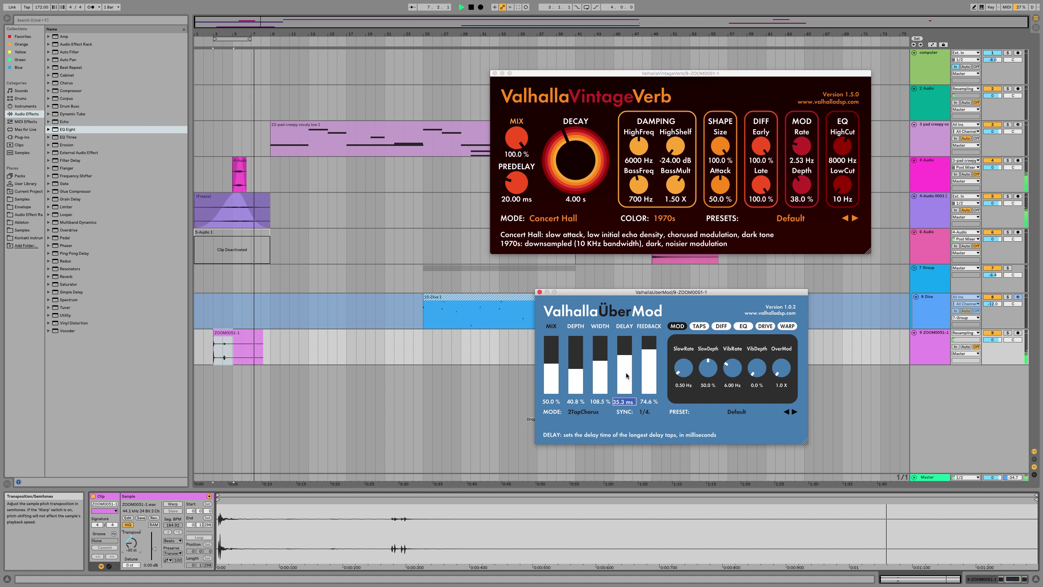
left_click_drag(626, 364, 631, 373)
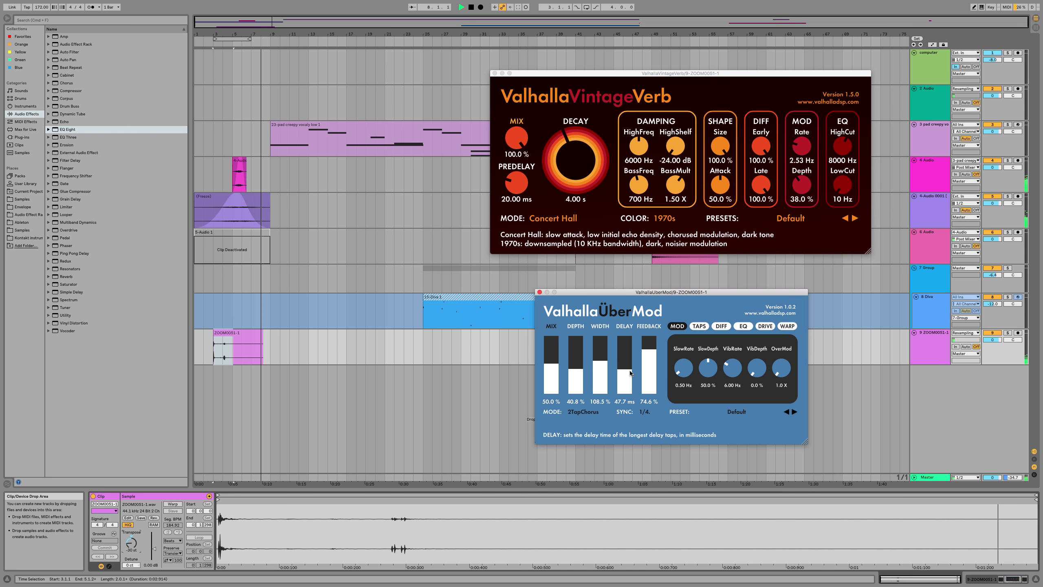
left_click(644, 413)
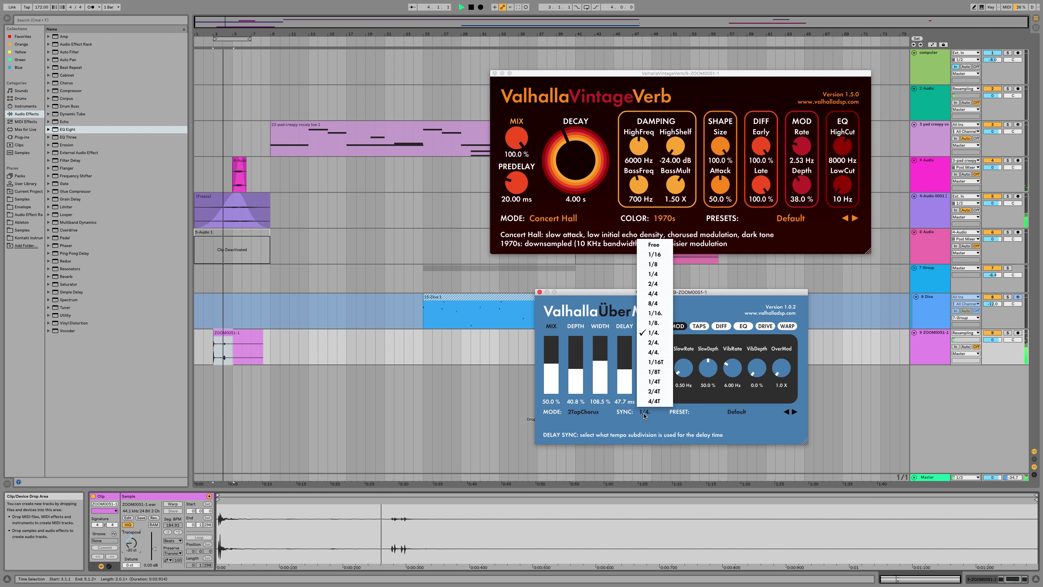
left_click(657, 244)
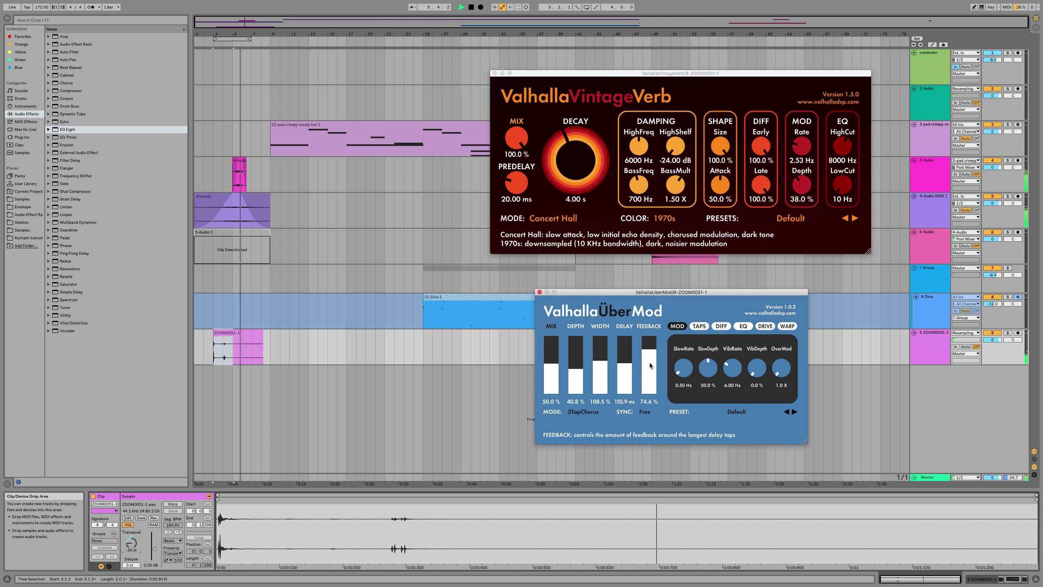
Step: Set ValhallaÜberMod's feedback to 75.3%, width to 128.0% and OverMod to 54.5X
left_click_drag(650, 367, 650, 362)
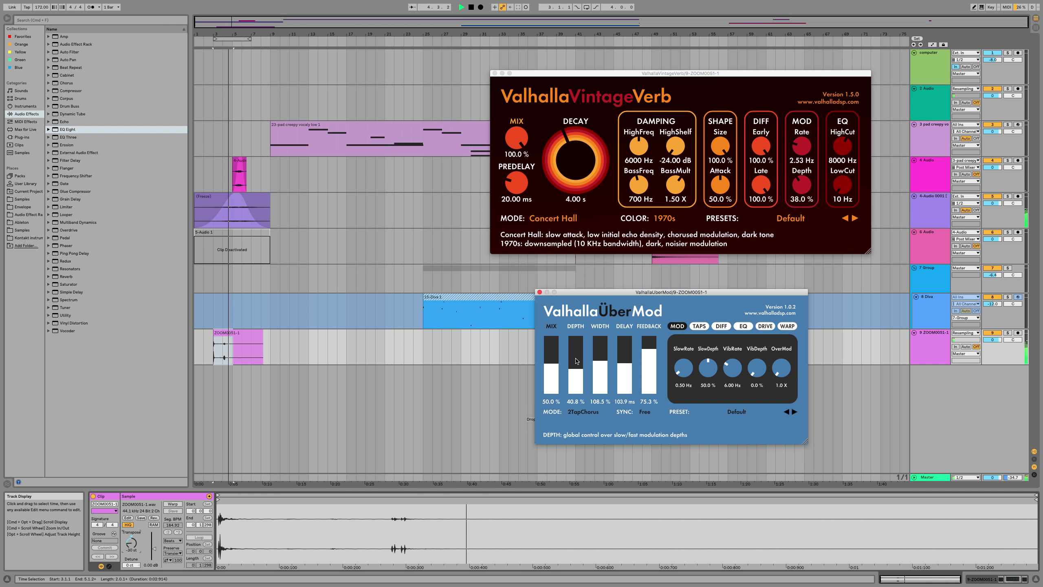
left_click_drag(601, 348, 601, 357)
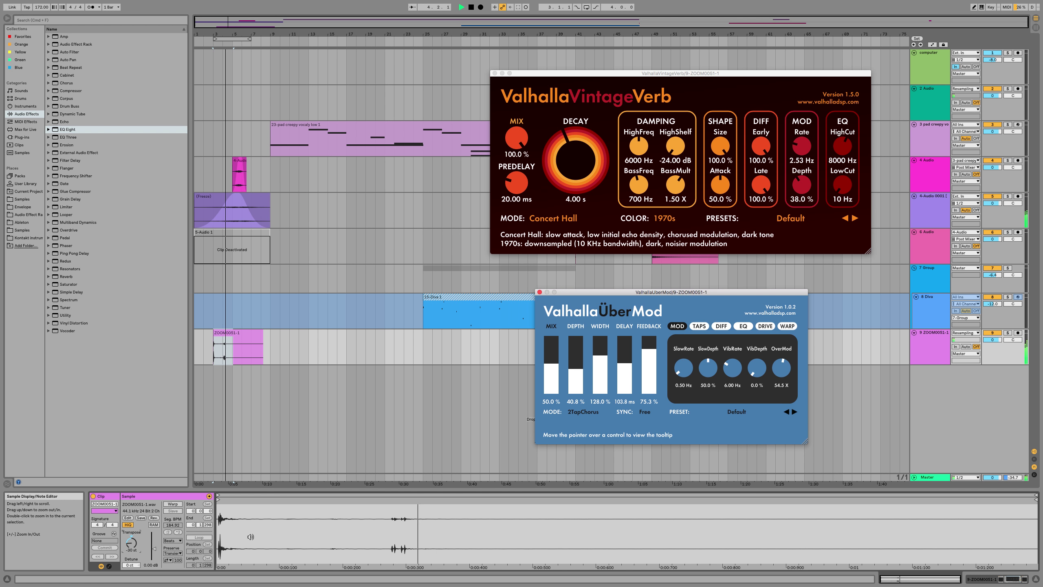
key("shift+Tab")
key("shift+Tab")
key("shift+Tab")
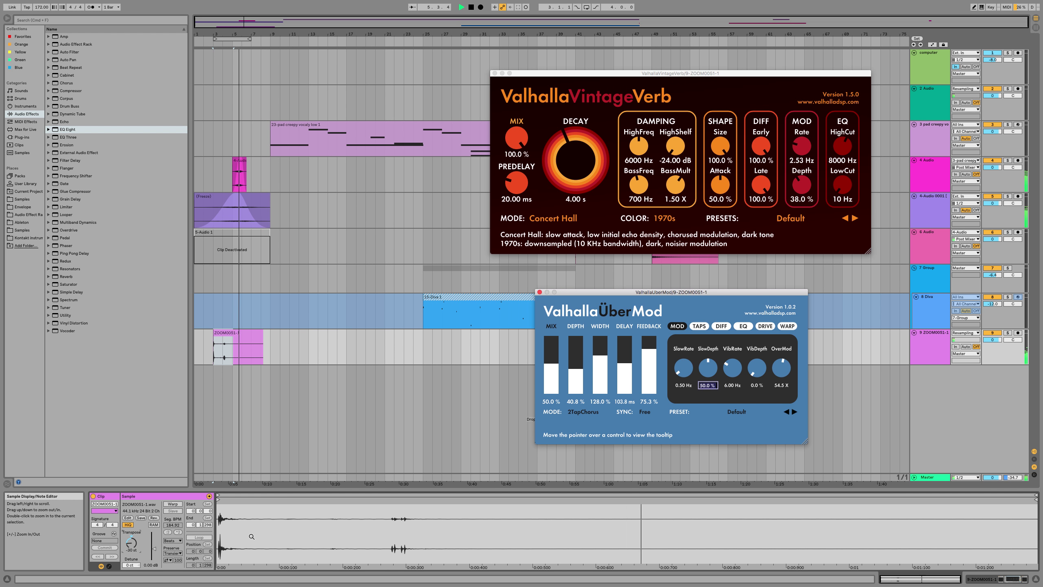
Step: Load ValhallaShimmer at the end of the ZOOM0051-1 track's effect chain and play the clip
left_click(202, 344)
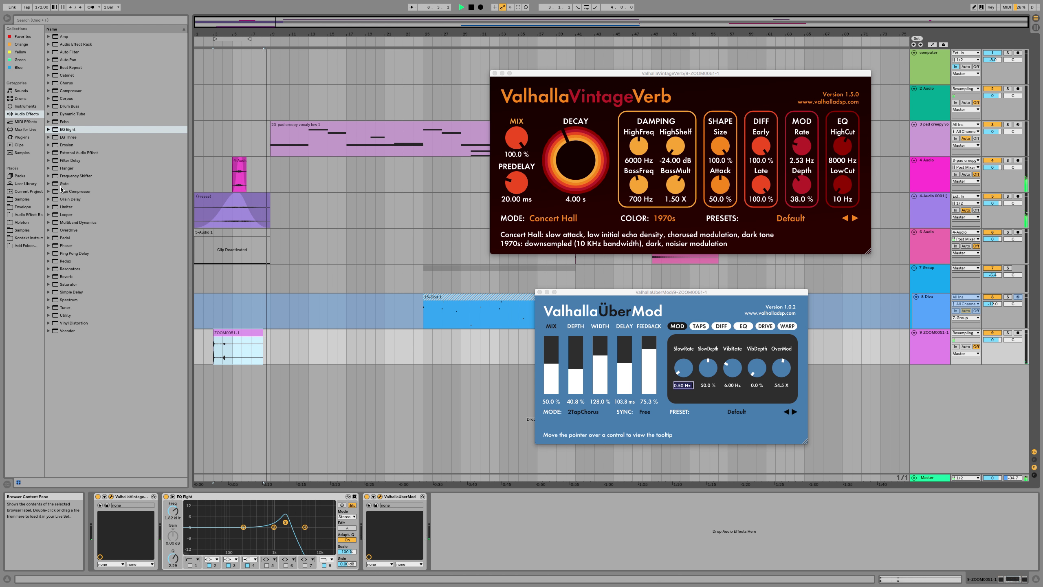
key("space")
left_click(23, 137)
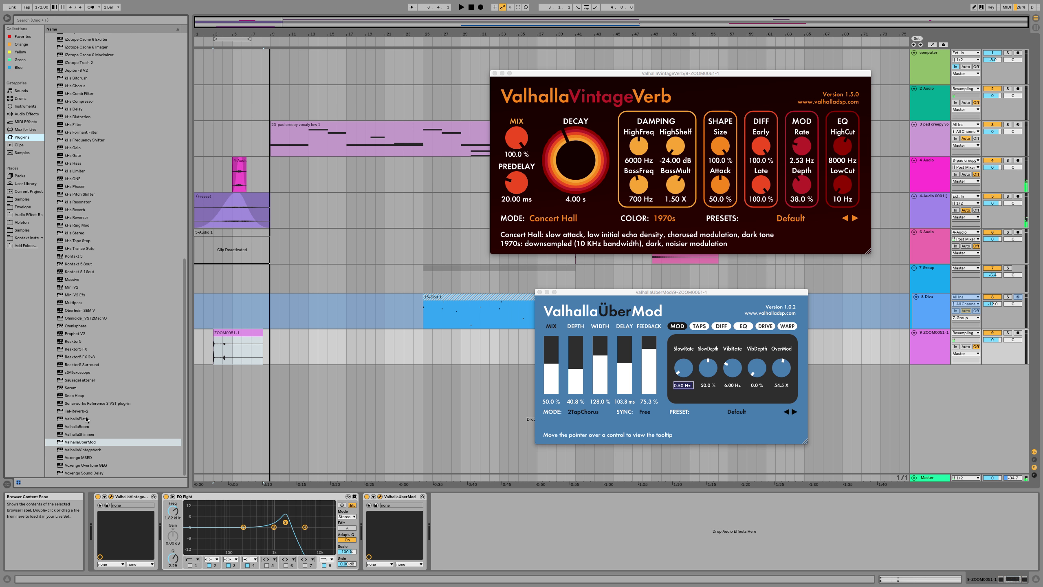
left_click(85, 427)
left_click(83, 419)
left_click(84, 435)
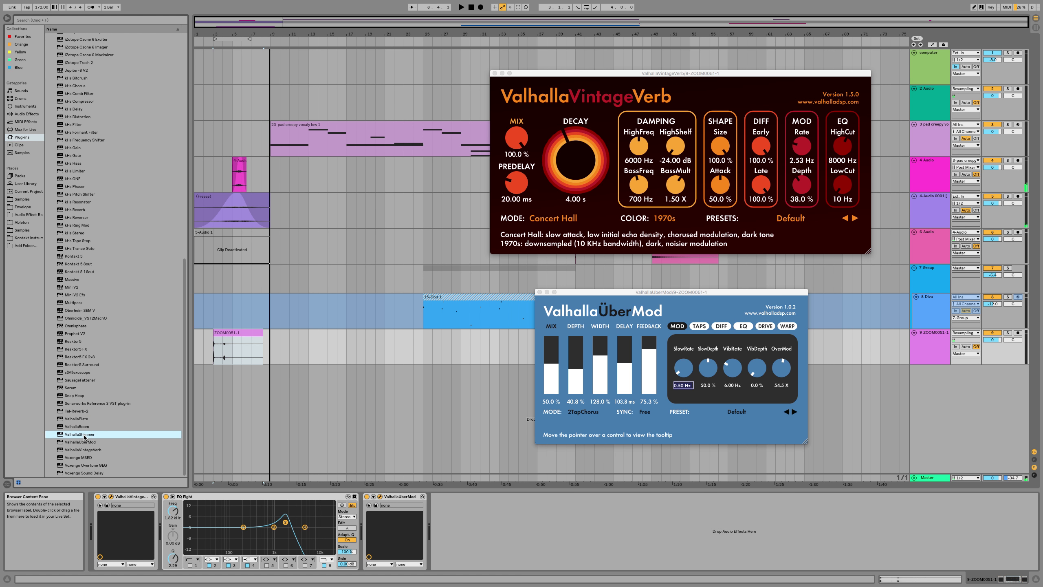
double_click(84, 435)
key("space")
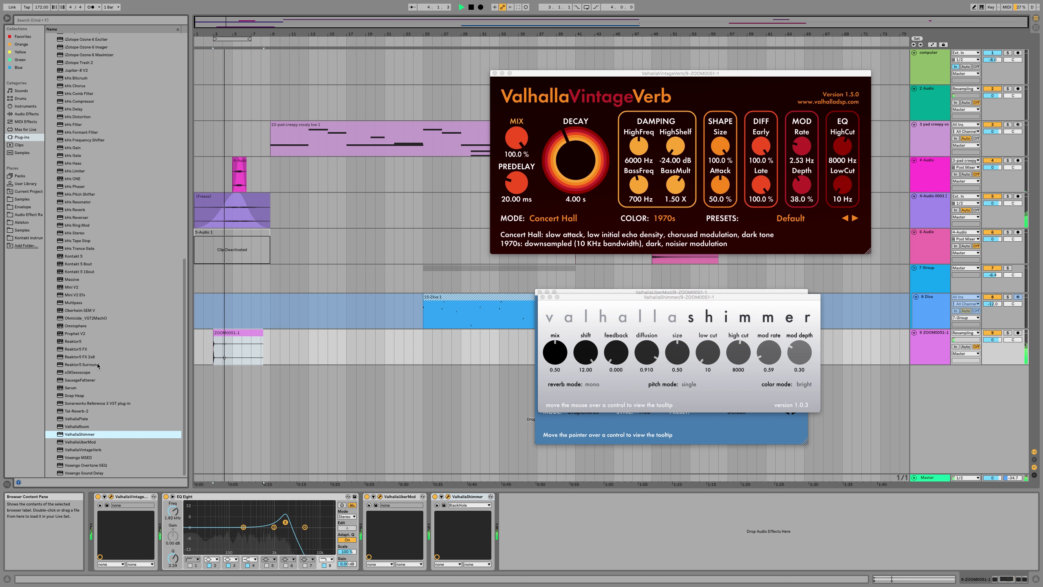
Step: Set ValhallaShimmer's mix to 0.74, feedback to 0.448 and size to 0.63
left_click_drag(555, 349, 557, 323)
left_click_drag(616, 355, 622, 318)
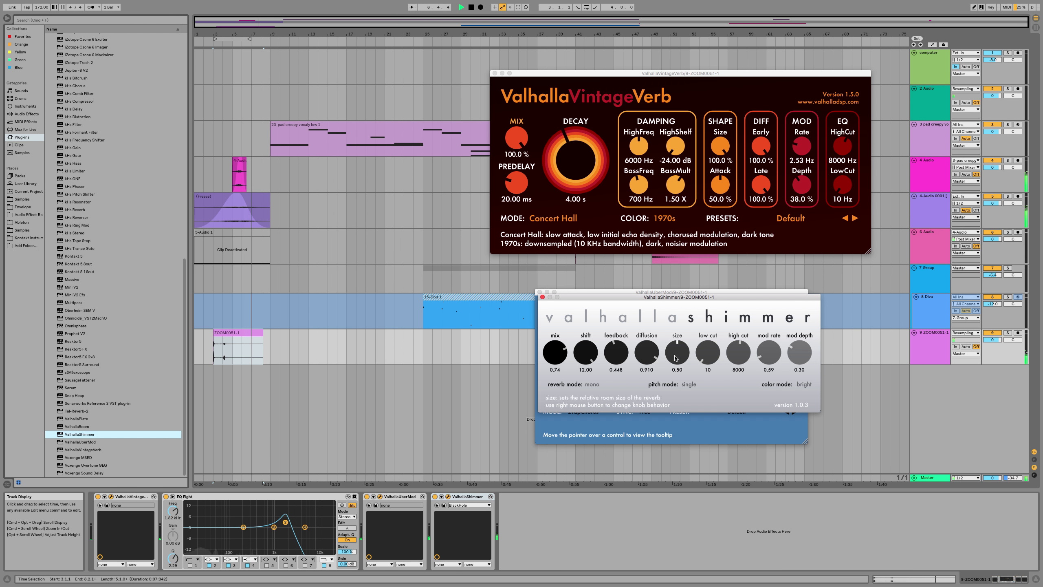
left_click_drag(676, 358, 666, 338)
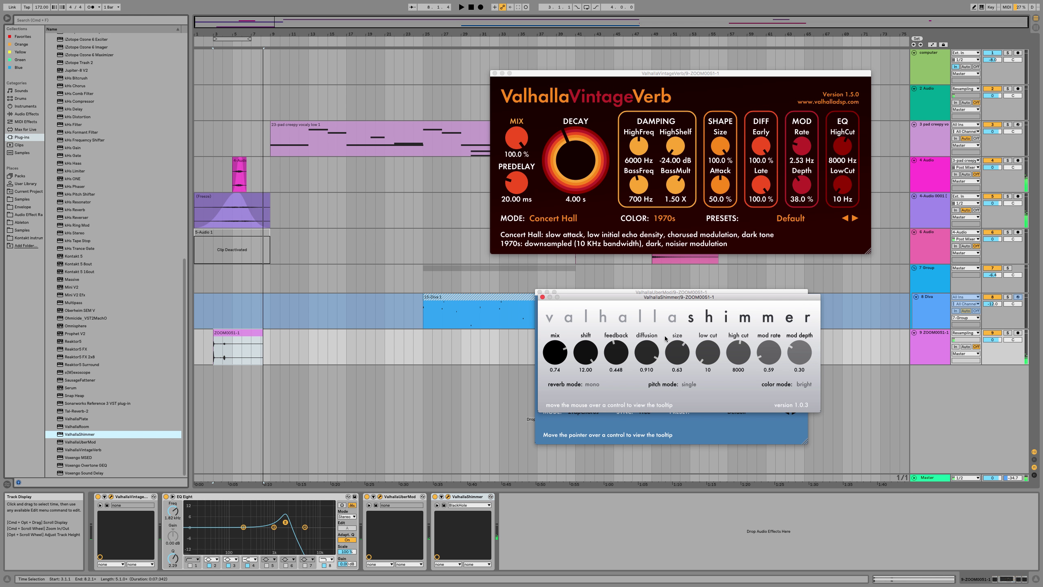
Step: Load ValhallaPlate after ValhallaShimmer and set its mix to 40.0% and decay to 2.1 s
double_click(83, 419)
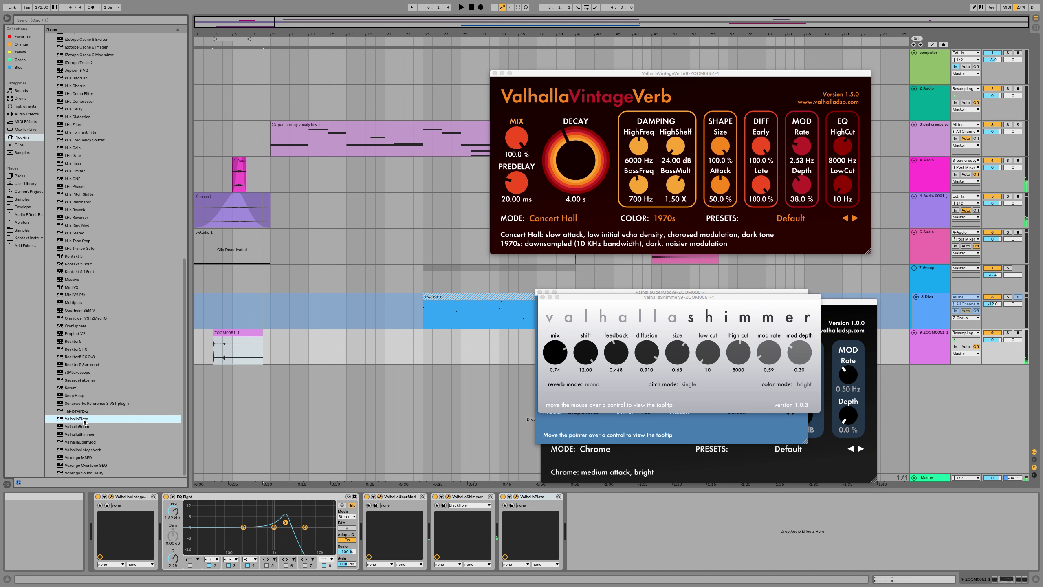
key("space")
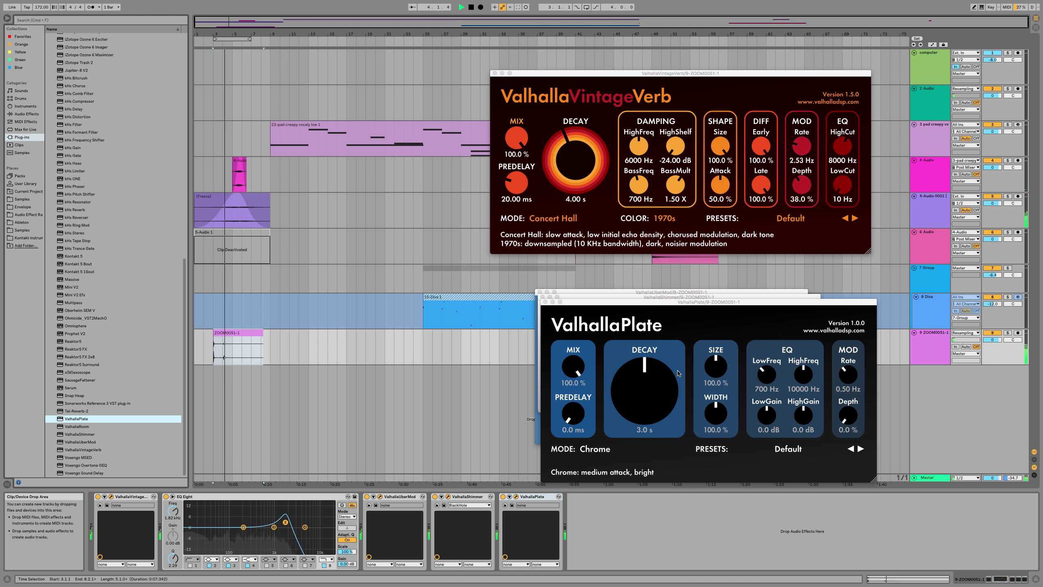
left_click_drag(574, 368, 576, 427)
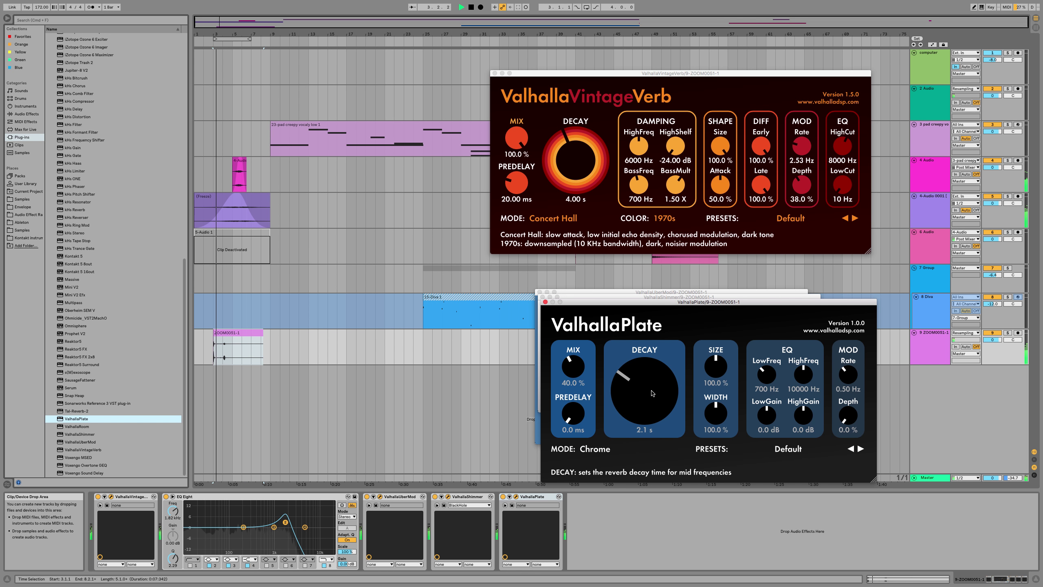
Step: Set ValhallaShimmer's diffusion to 0.550 and high cut to 550, and audition the sound
left_click_drag(574, 302, 578, 359)
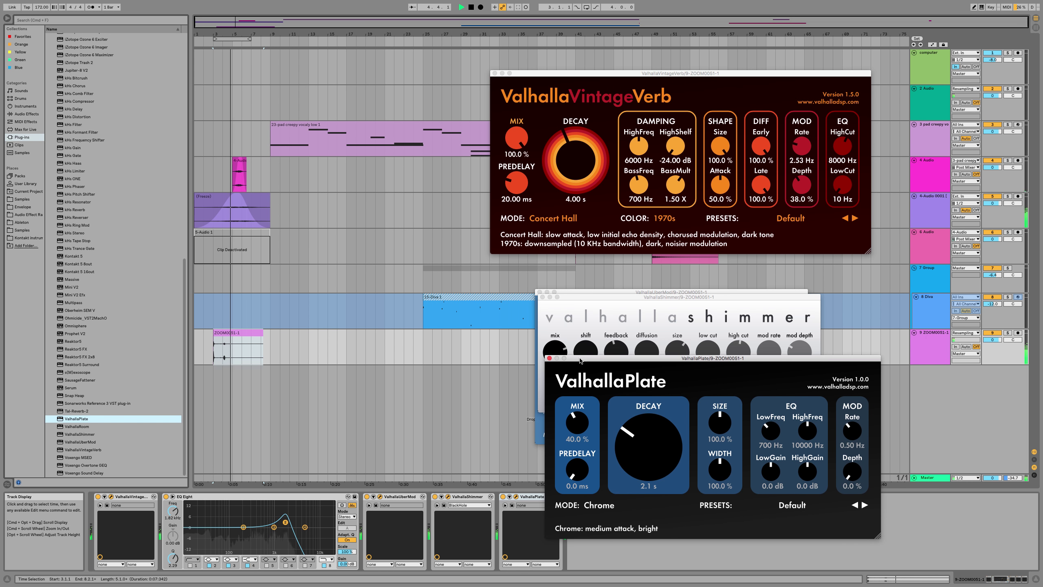
left_click_drag(677, 299, 654, 270)
left_click_drag(623, 323, 623, 341)
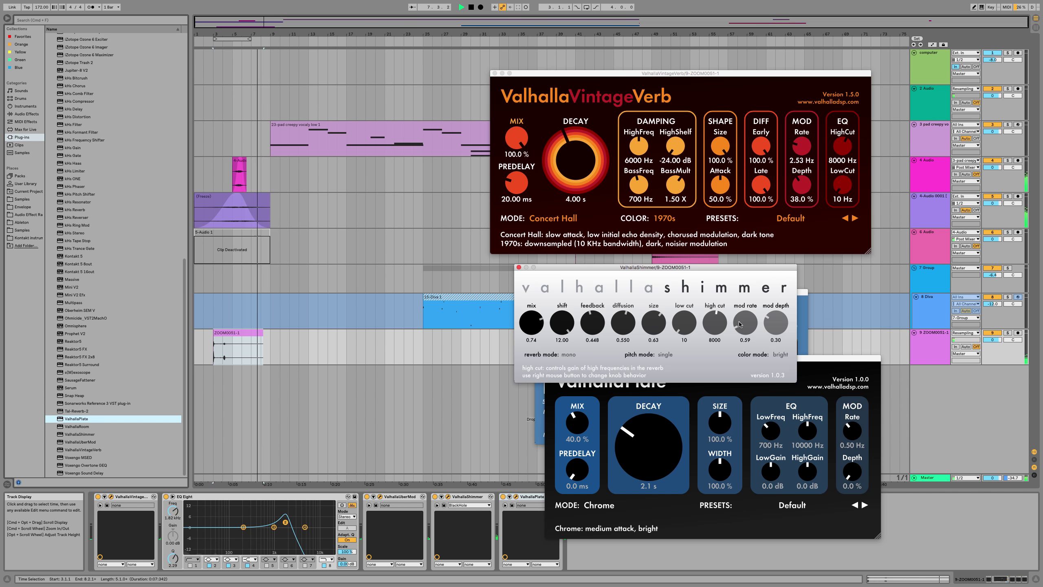
left_click_drag(714, 322, 714, 371)
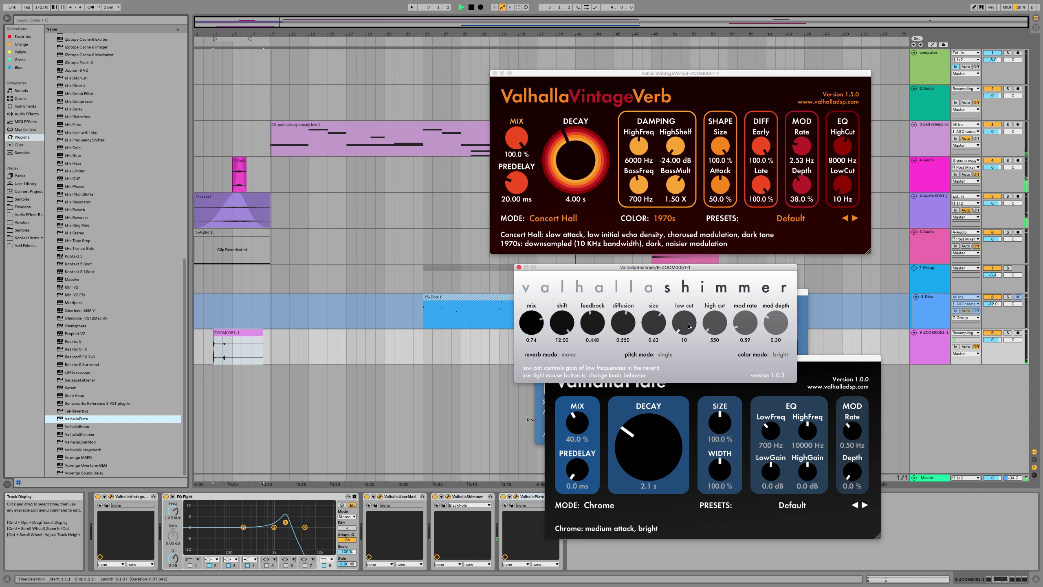
key("space")
key("space")
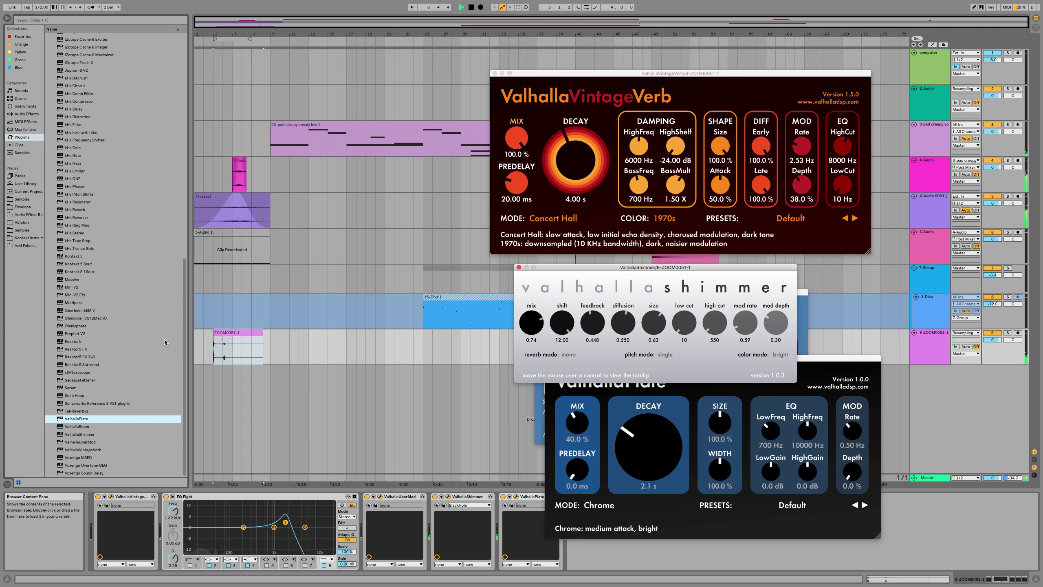
Step: Freeze and flatten the ZOOM0051-1 track, and play the rendered audio
left_click(234, 333)
key("space")
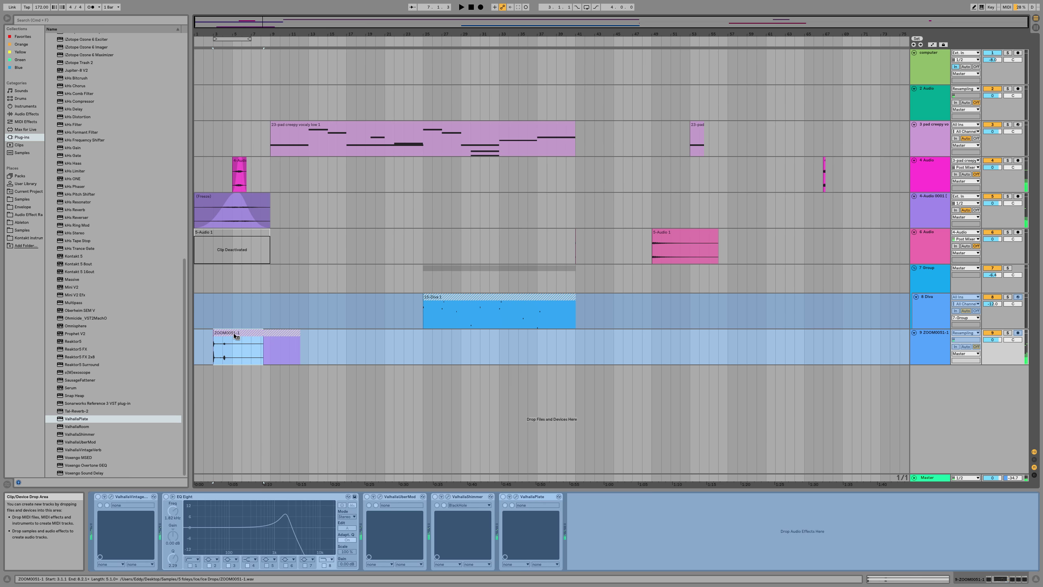
key("space")
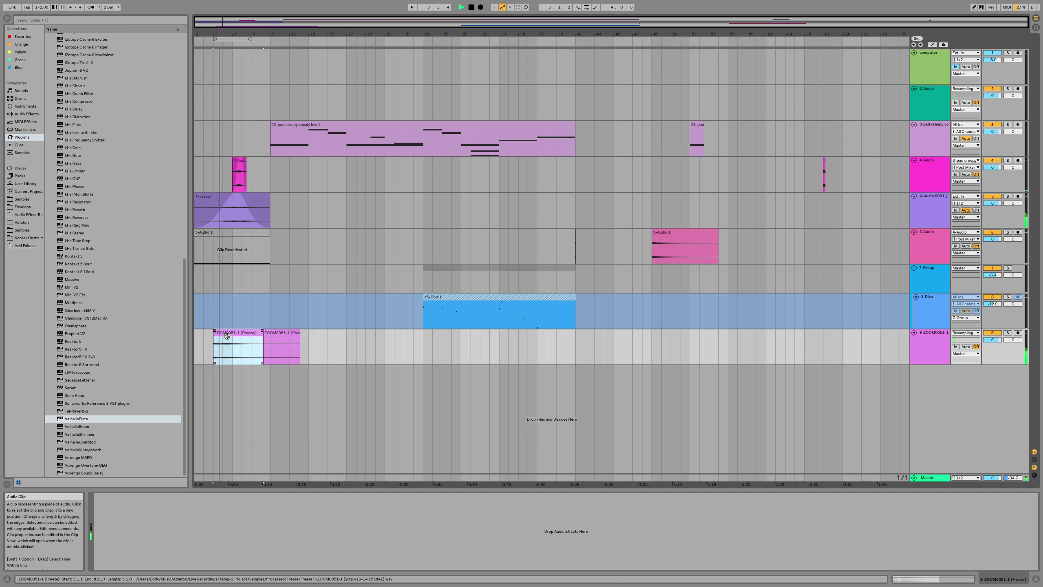
Step: Turn off warping on the first rendered ZOOM0051-1 clip, transpose it down and extend it to about bar 13 over the second clip
double_click(226, 335)
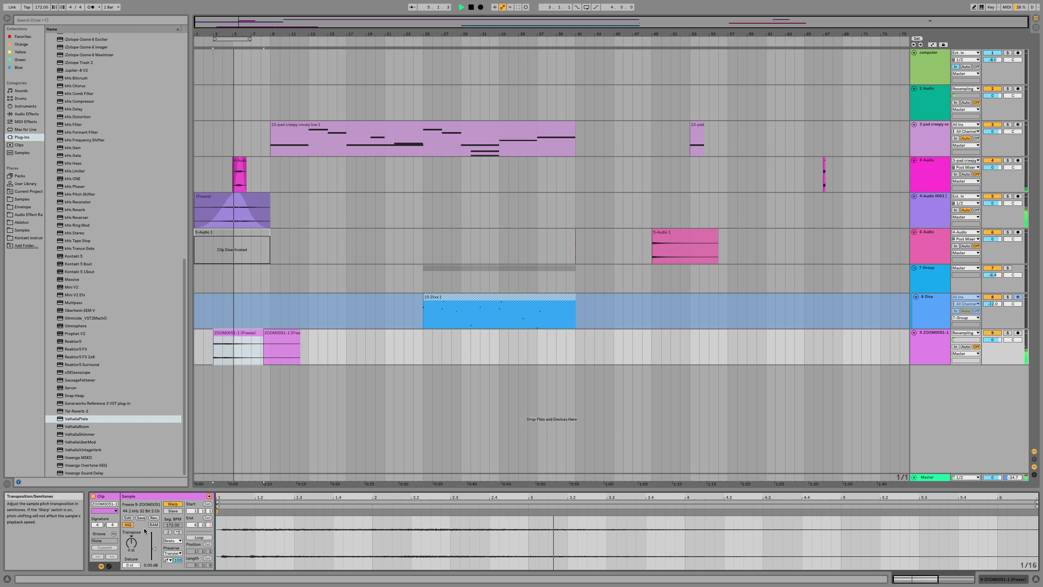
left_click_drag(131, 543, 131, 552)
key("space")
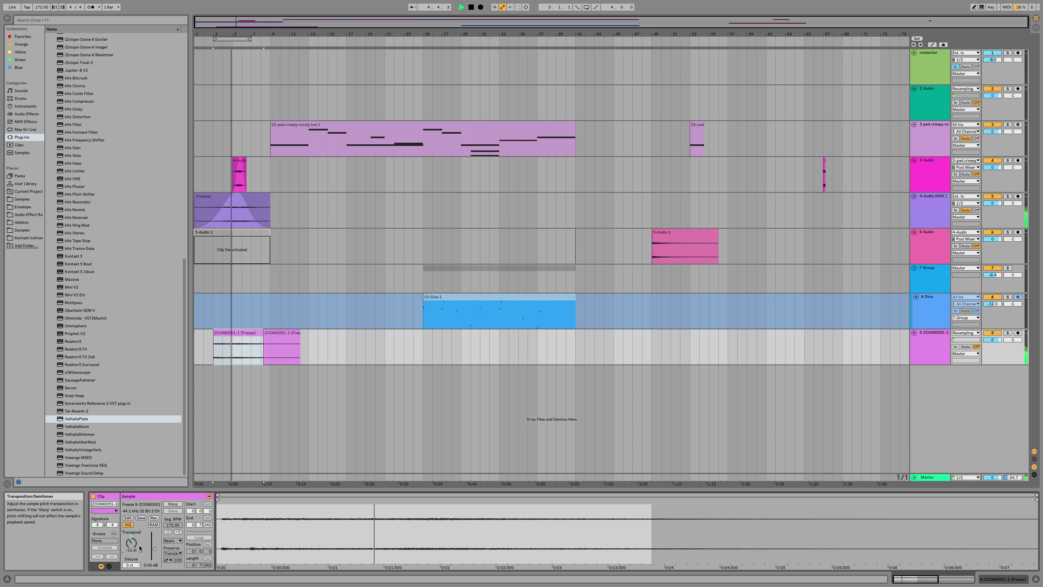
left_click_drag(263, 335, 308, 337)
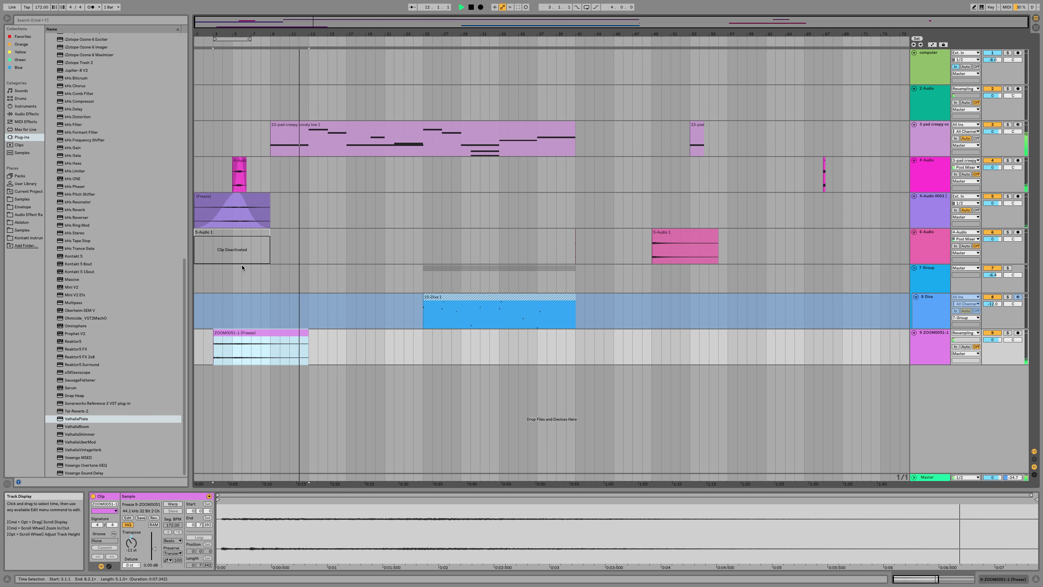
left_click(197, 346)
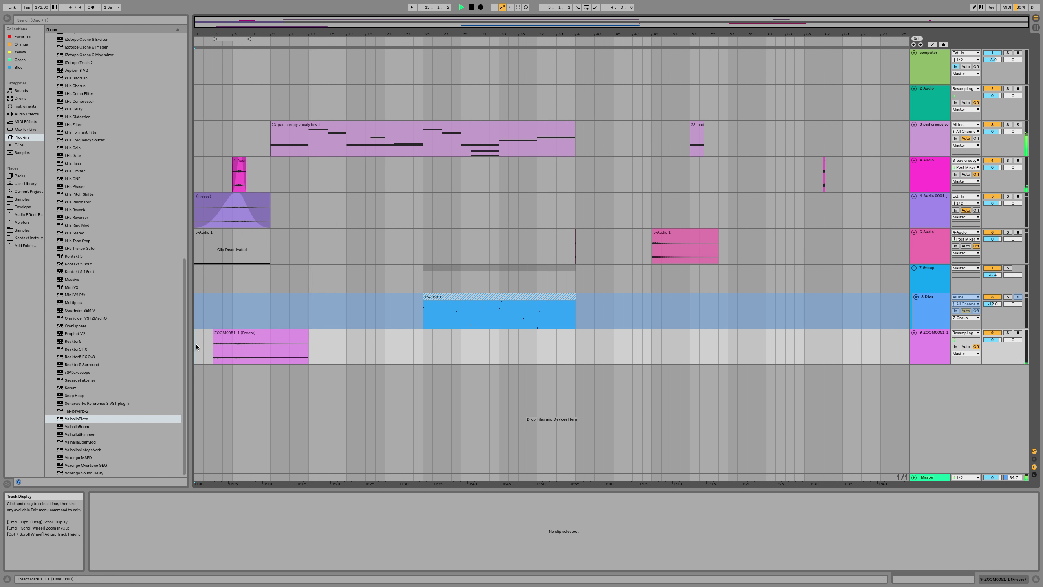
left_click(196, 271)
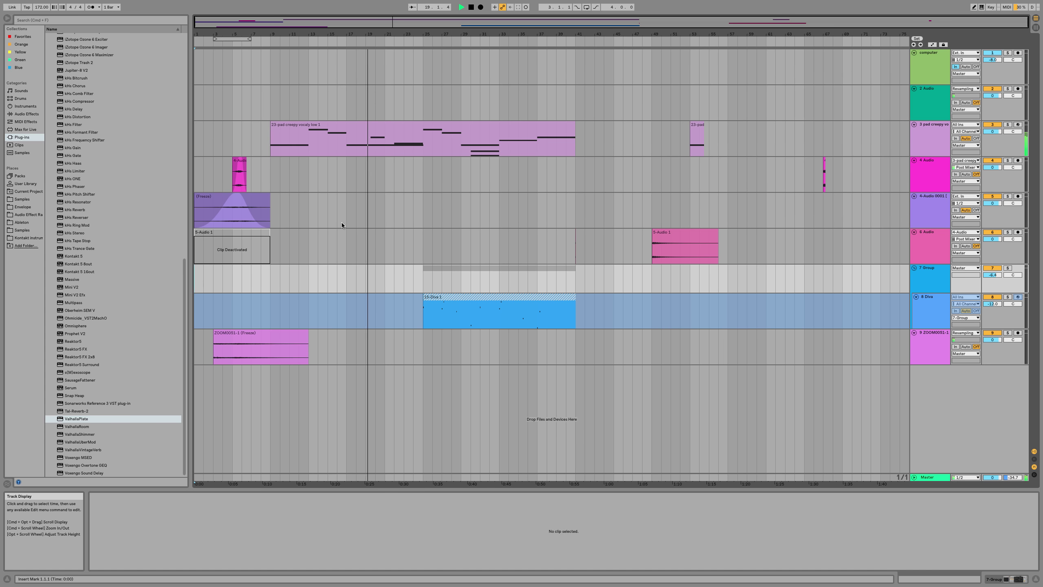
Step: Delete the leftover pad clip after the main pad section and the short stray clip at the end of the 4 Audio track
left_click(683, 256)
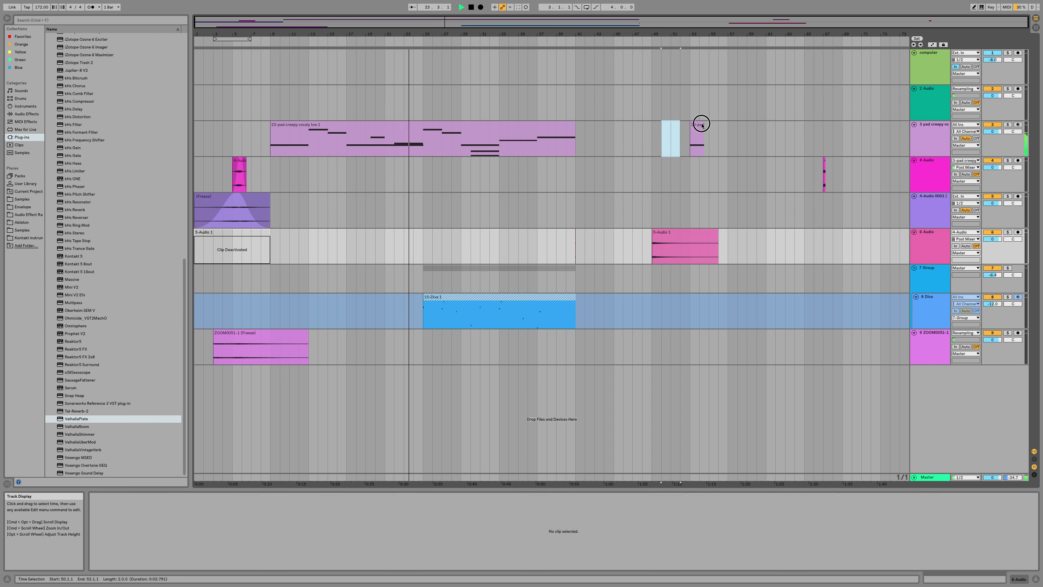
left_click_drag(664, 124, 724, 124)
left_click(824, 161)
left_click_drag(767, 167, 863, 162)
key("Delete")
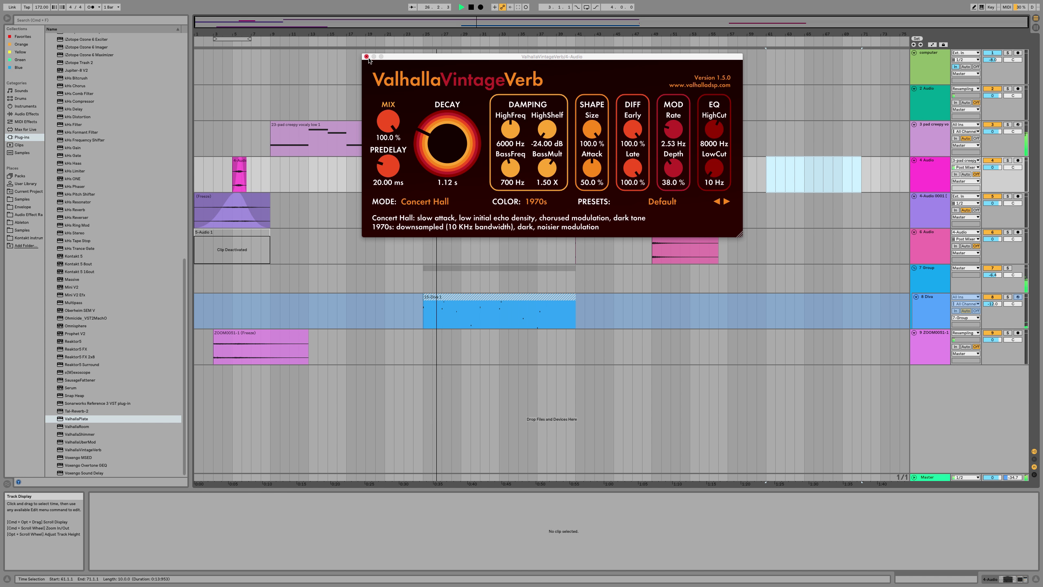
left_click_drag(408, 57, 370, 175)
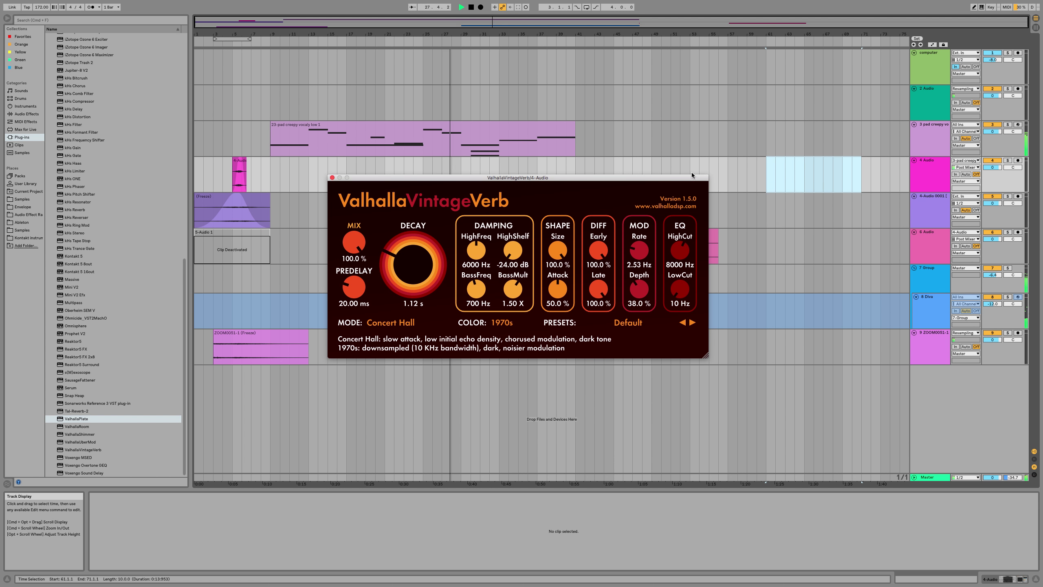
Step: Close the ValhallaVintageVerb window and move the isolated clip on the 6 Audio track later, to about bar 59
left_click(738, 210)
left_click(733, 250)
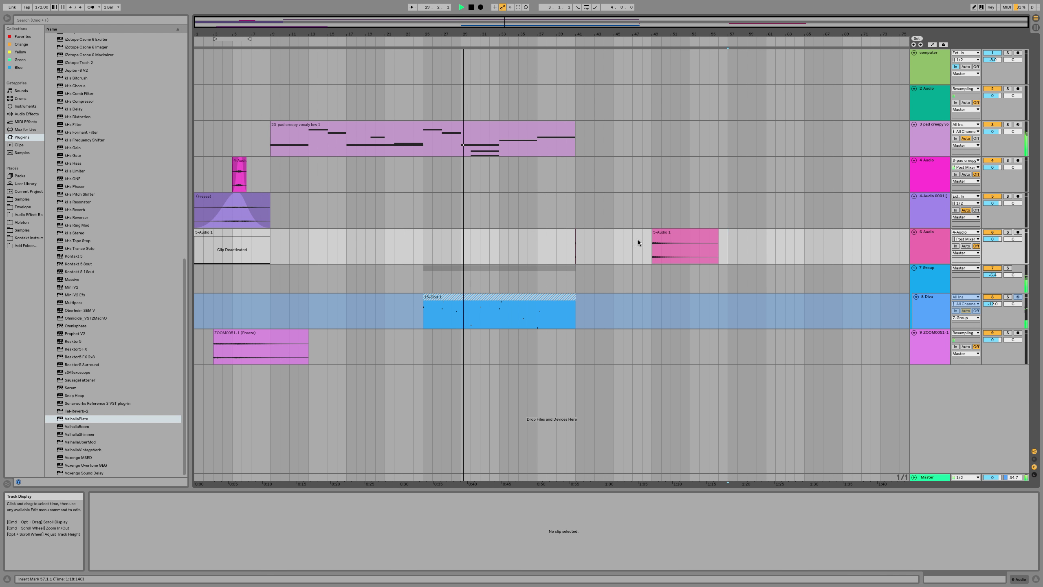
left_click_drag(674, 233, 769, 234)
left_click_drag(604, 237, 520, 233)
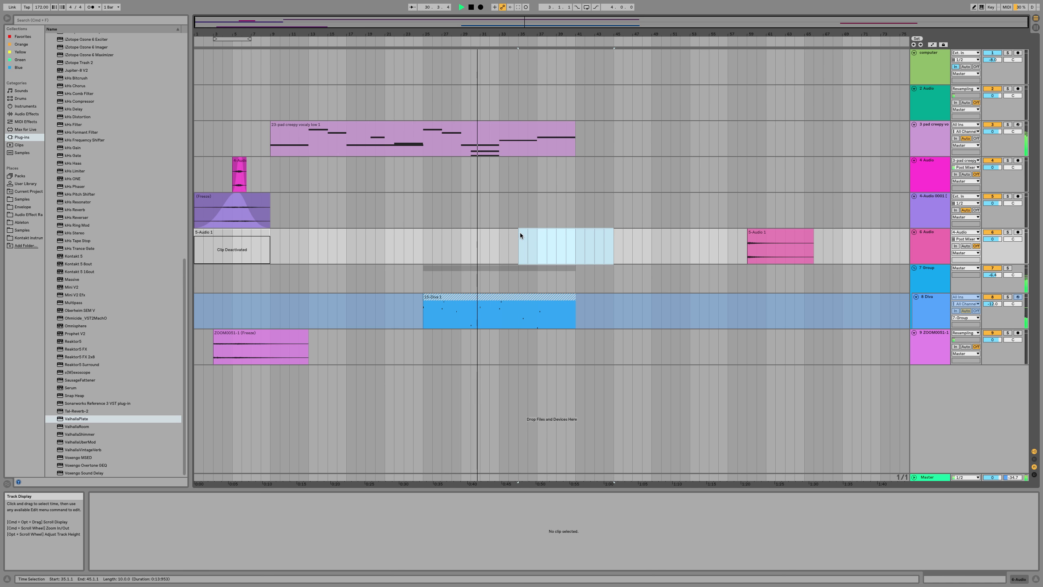
Step: Put the ZOOM0051-1 track in its own group and name the group "fx"
left_click(931, 334)
key("super+g")
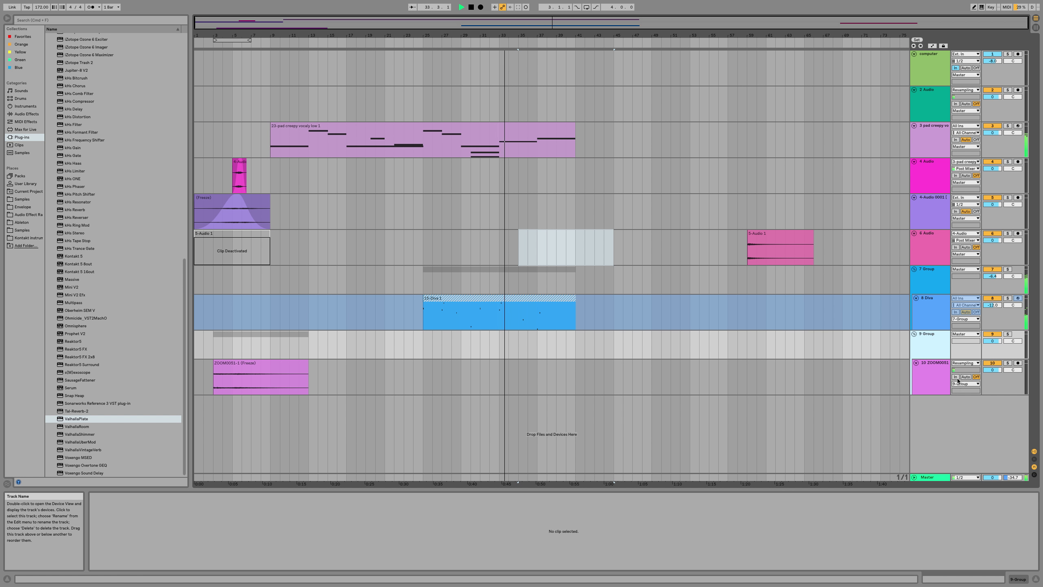
key("super+f")
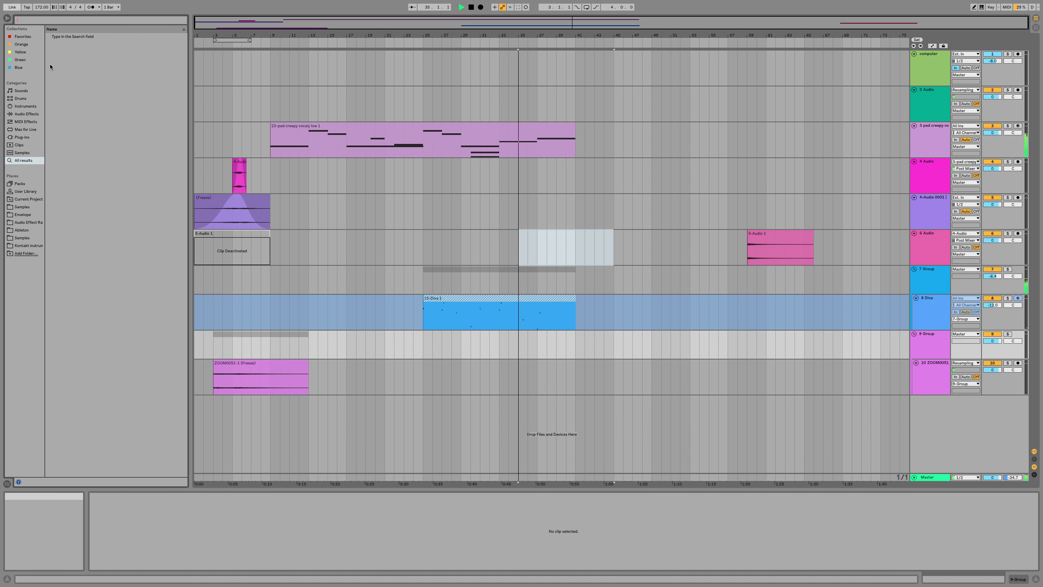
left_click(28, 209)
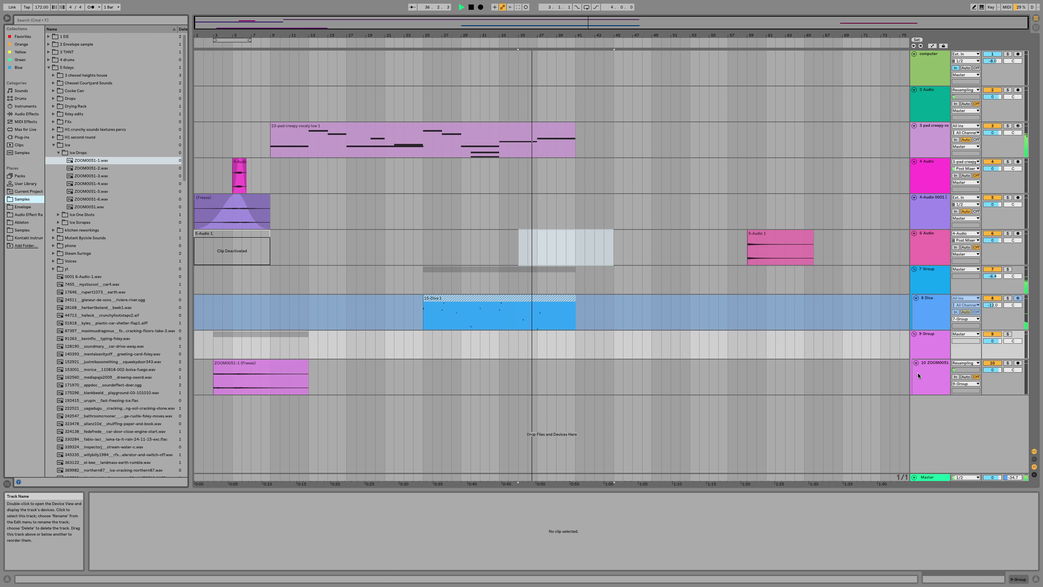
left_click(934, 339)
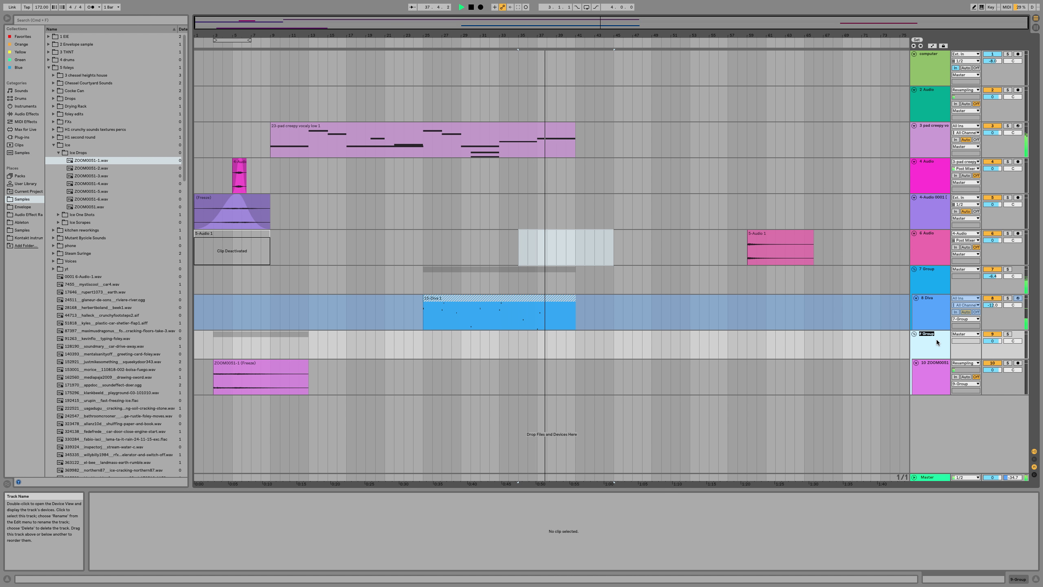
key("super+r")
type("fx")
key("Return")
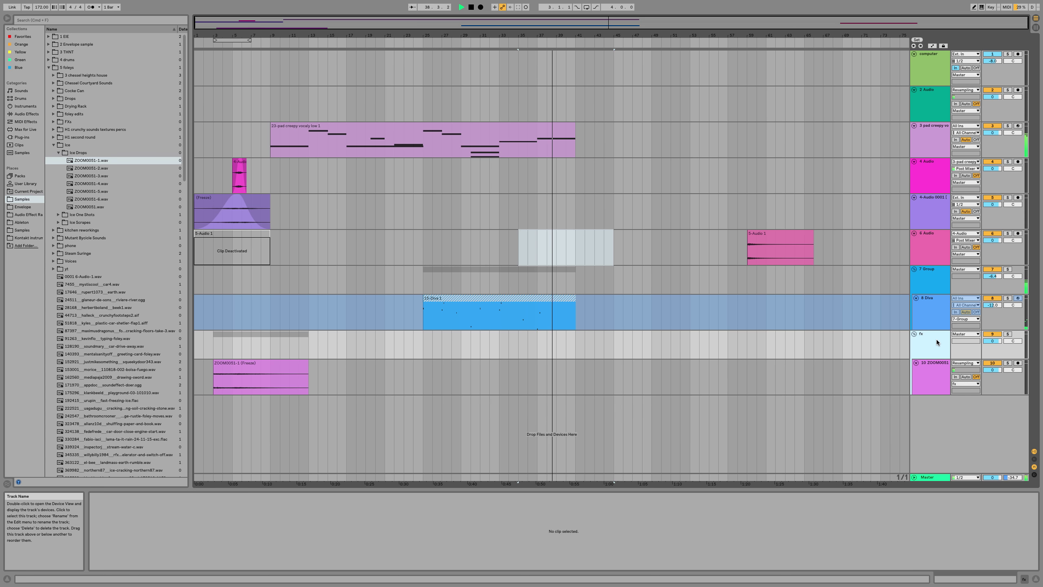
Step: Group the tracks from the creepy pad through the Diva group, stop playback and name the new group "melodic"
left_click(930, 278)
left_click(931, 136, "shift")
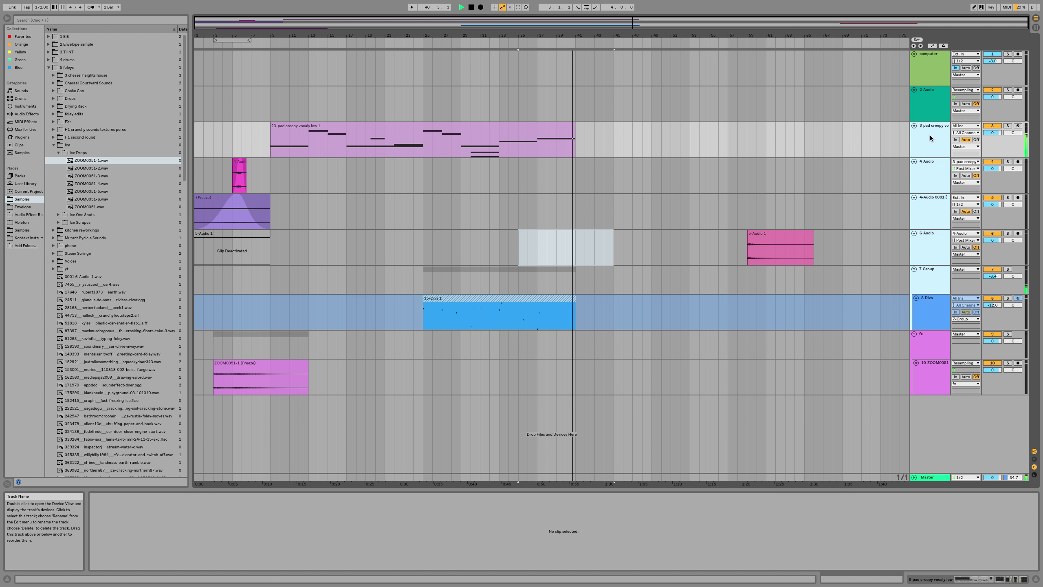
key("super+g")
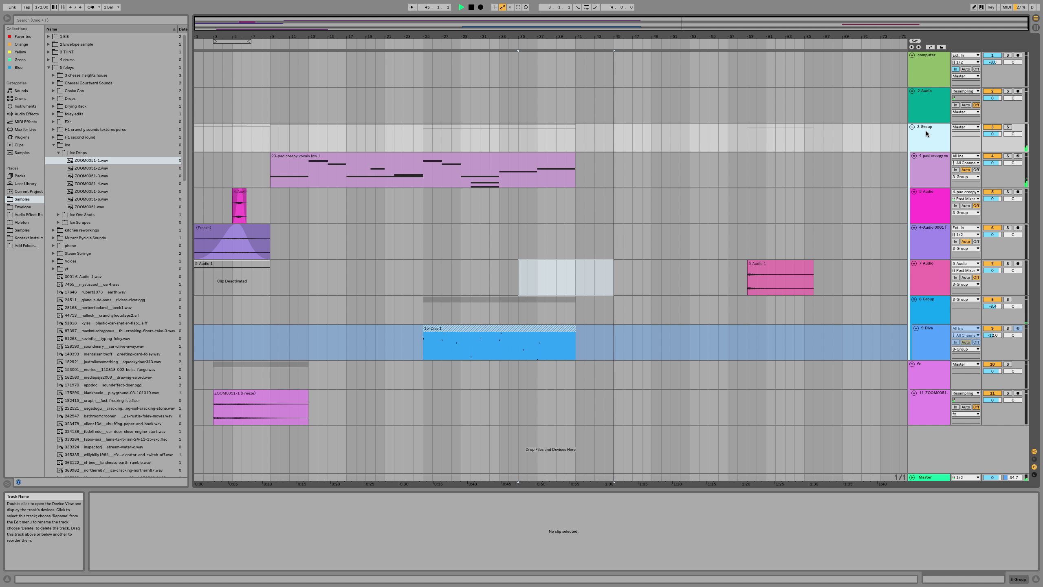
key("space")
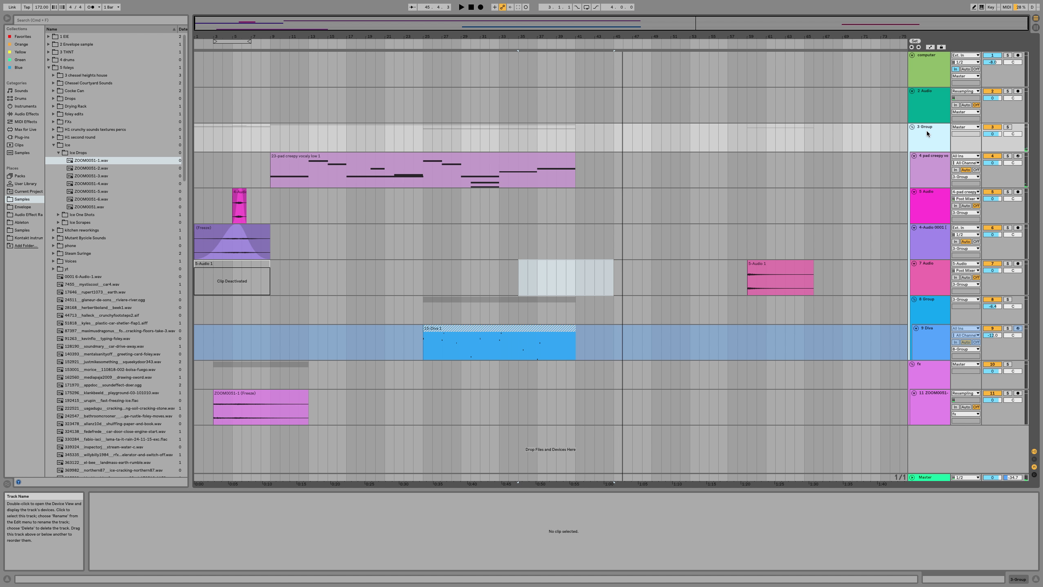
type("lodic")
key("Return")
Step: Put the 2 Audio track in its own group and name the group "bass"
left_click(931, 99)
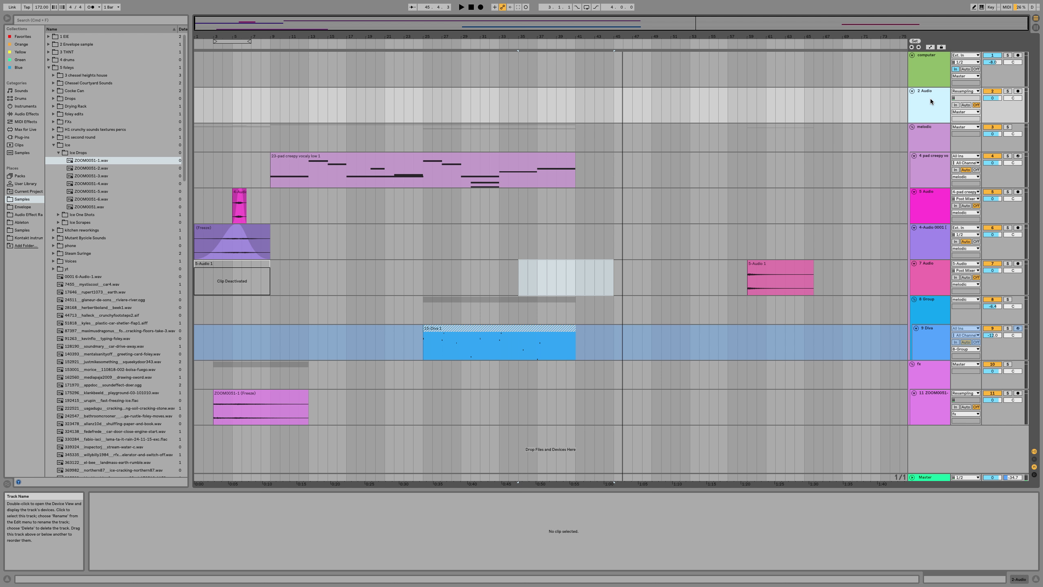
key("super+g")
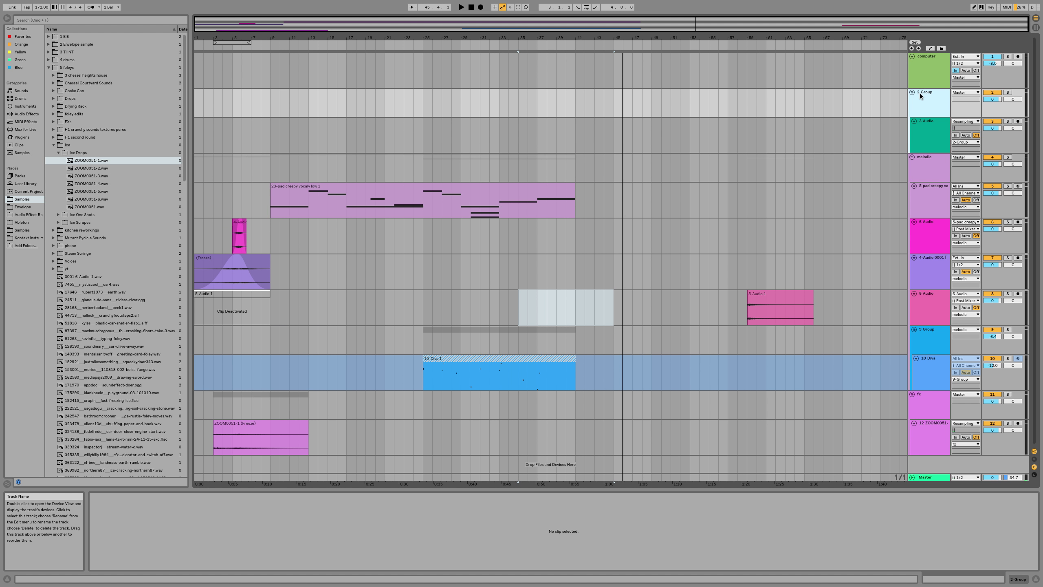
type("ss")
key("Return")
Step: Add an audio track in its own group named "drums" and place that group above the bass group
key("super+t")
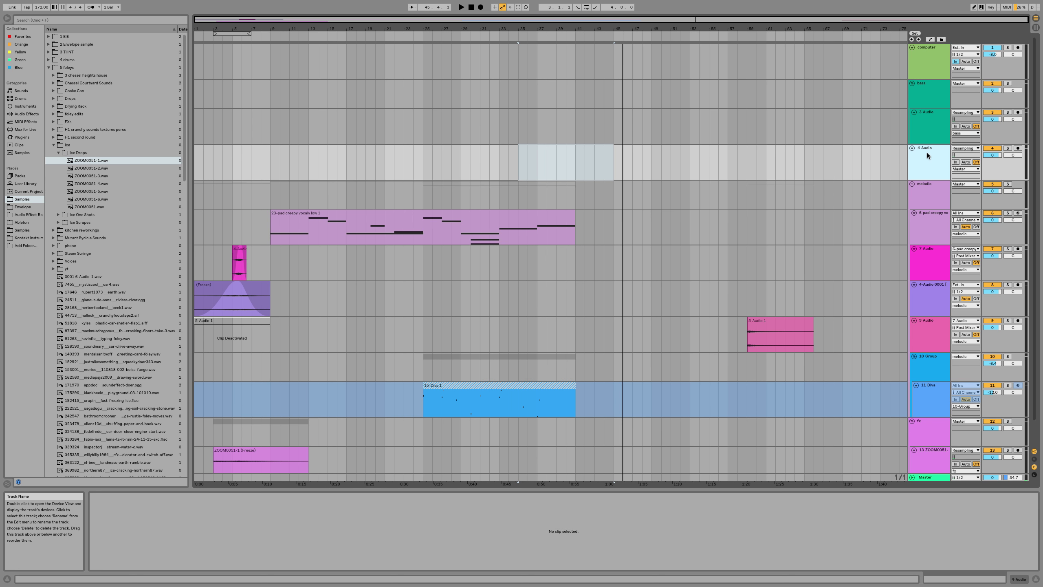
key("Delete")
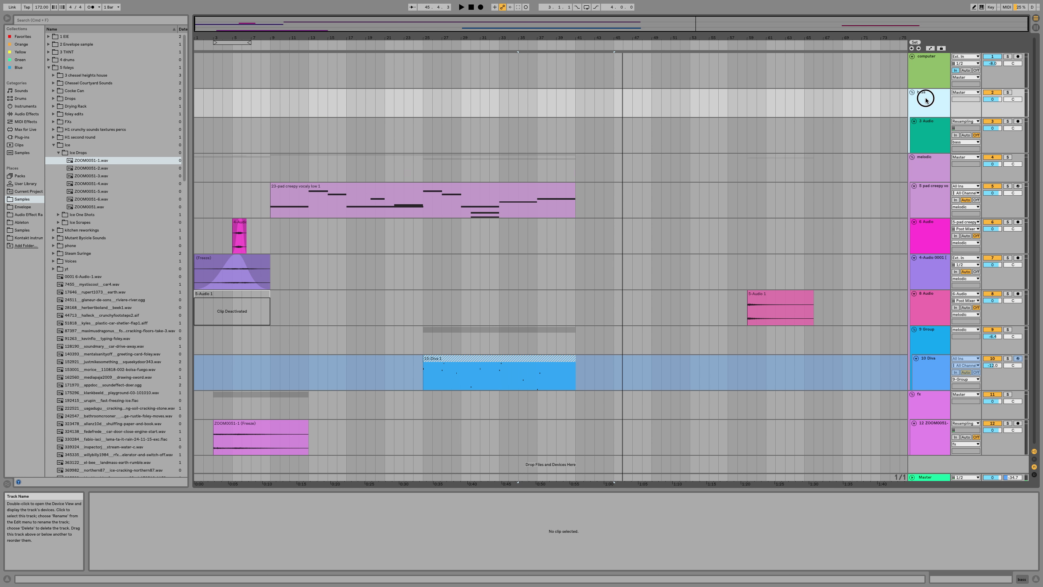
key("super+z")
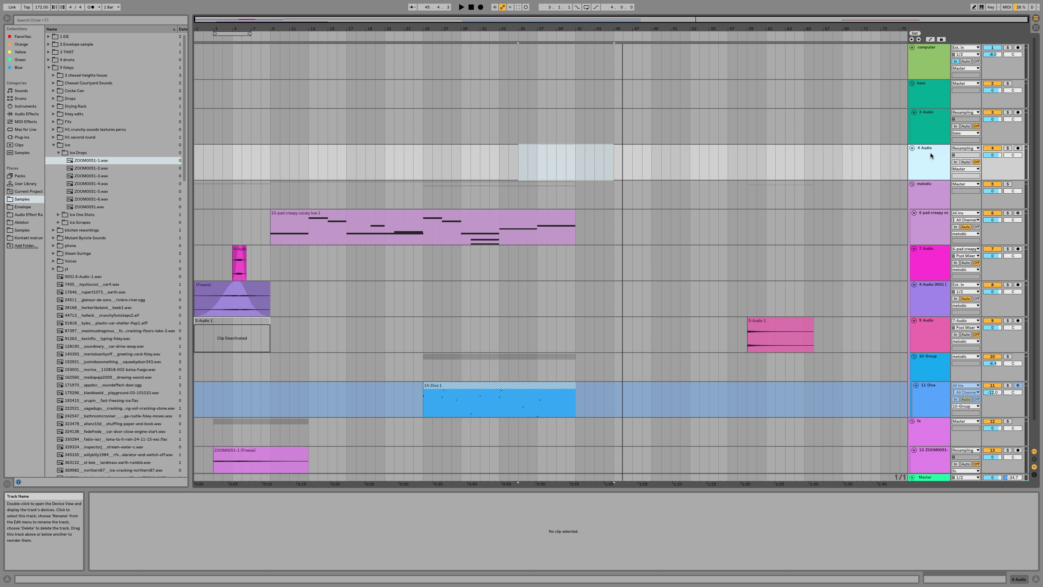
key("super+g")
left_click(930, 153)
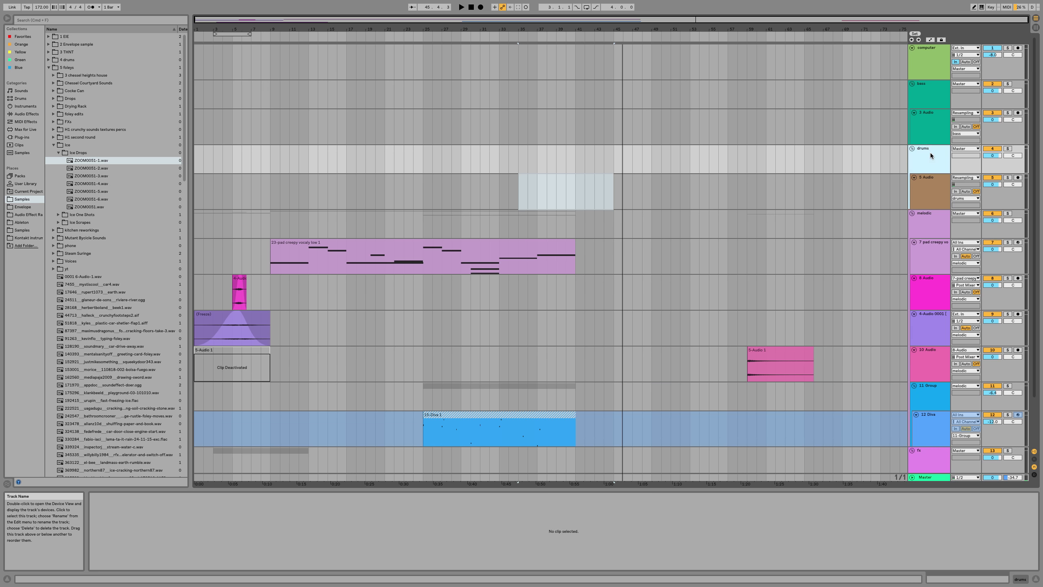
left_click_drag(928, 151, 927, 85)
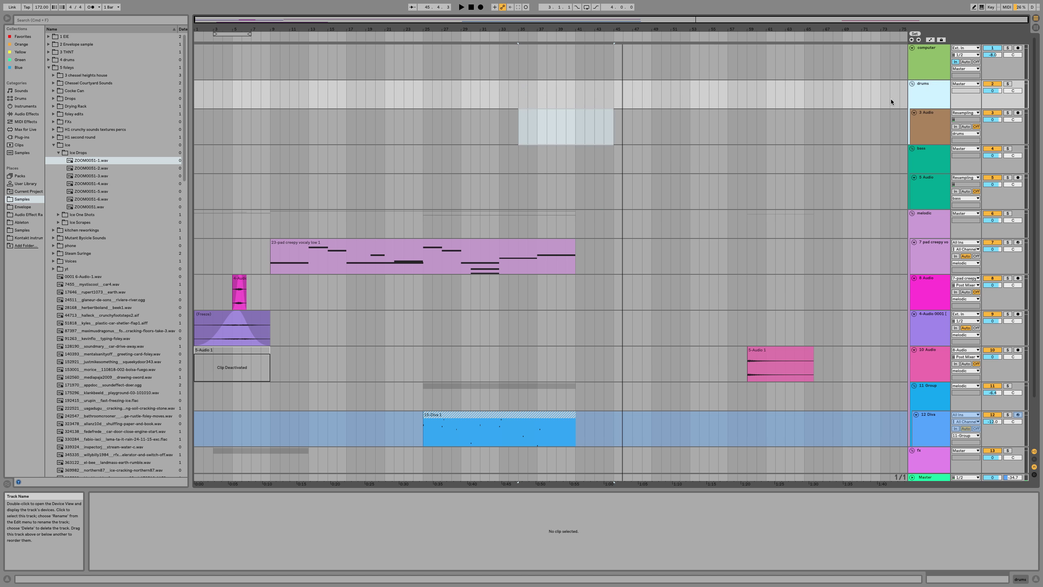
Step: Play the arrangement from bar 24 and inspect the Diva clip and the creepy pad track's device chain
left_click(922, 182)
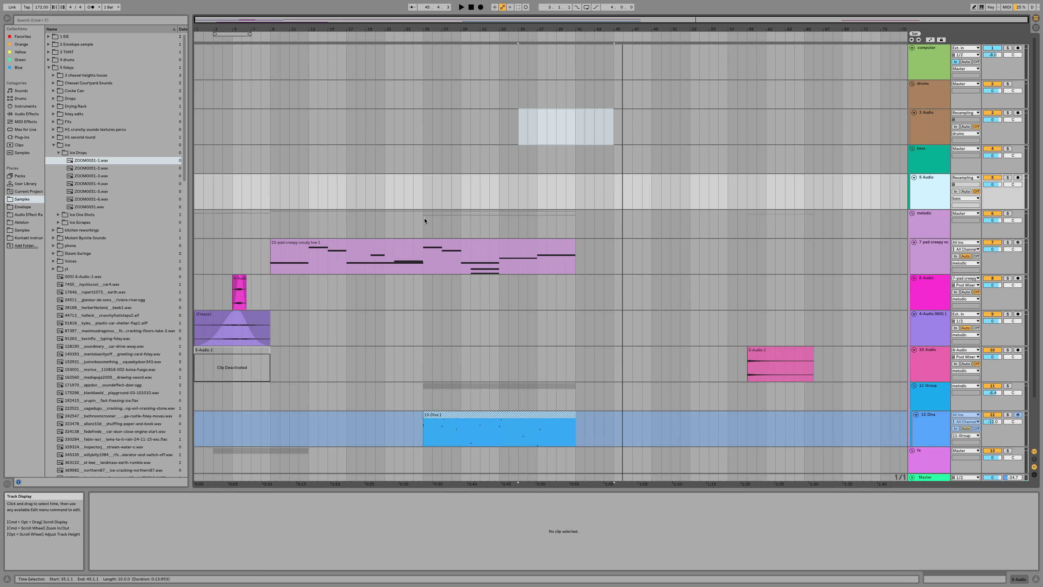
left_click(584, 188)
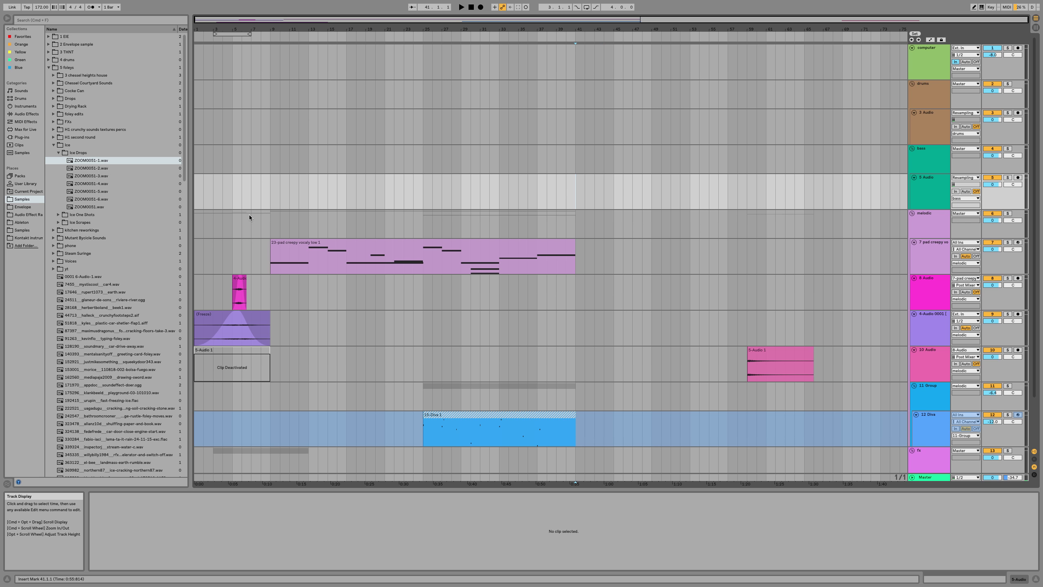
left_click_drag(217, 222, 195, 222)
scroll(310, 222, "down", 4)
left_click_drag(426, 431, 417, 374)
key("space")
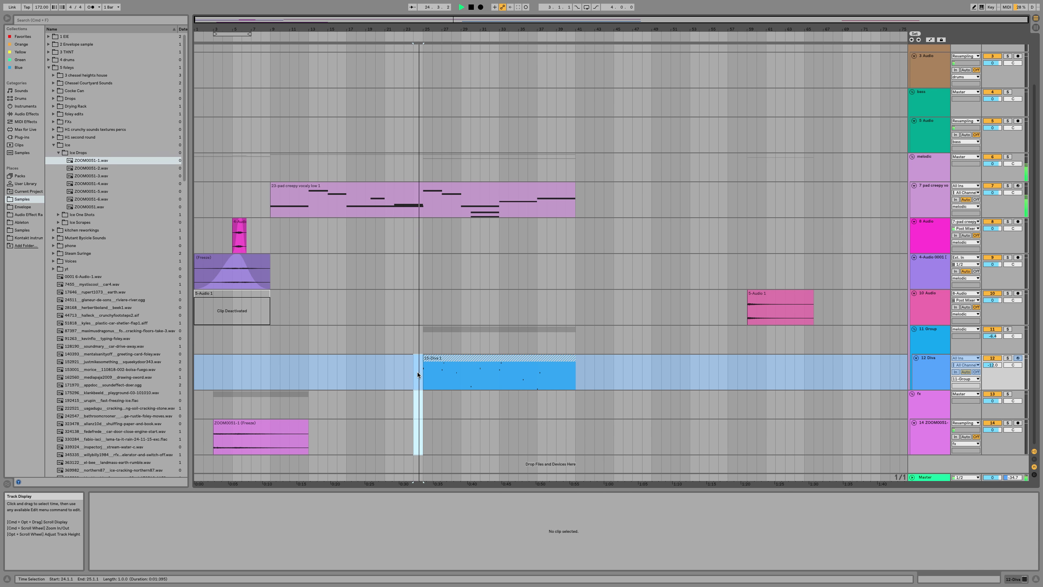
left_click(438, 377)
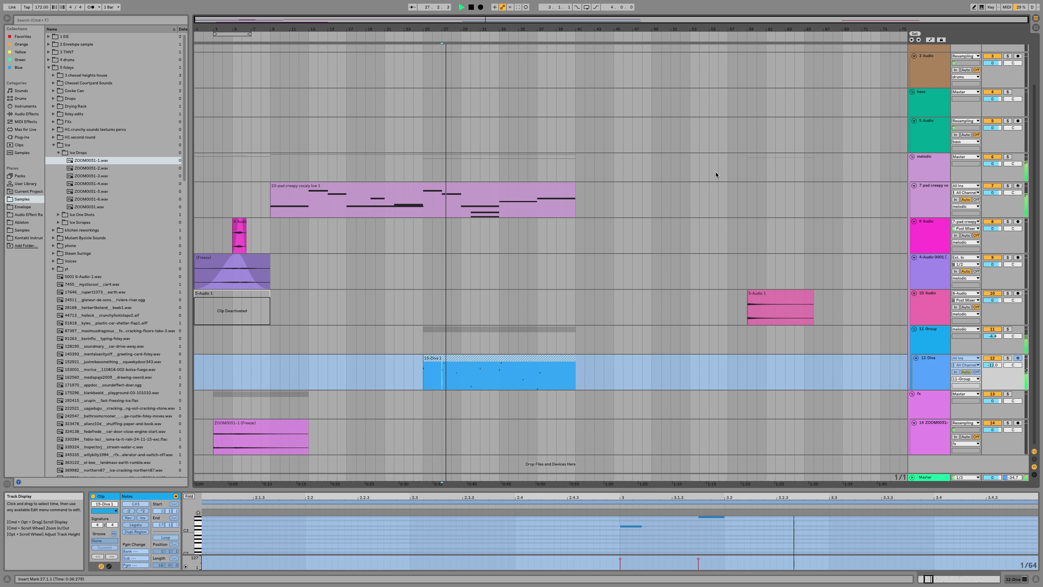
left_click(522, 191)
key("shift+Tab")
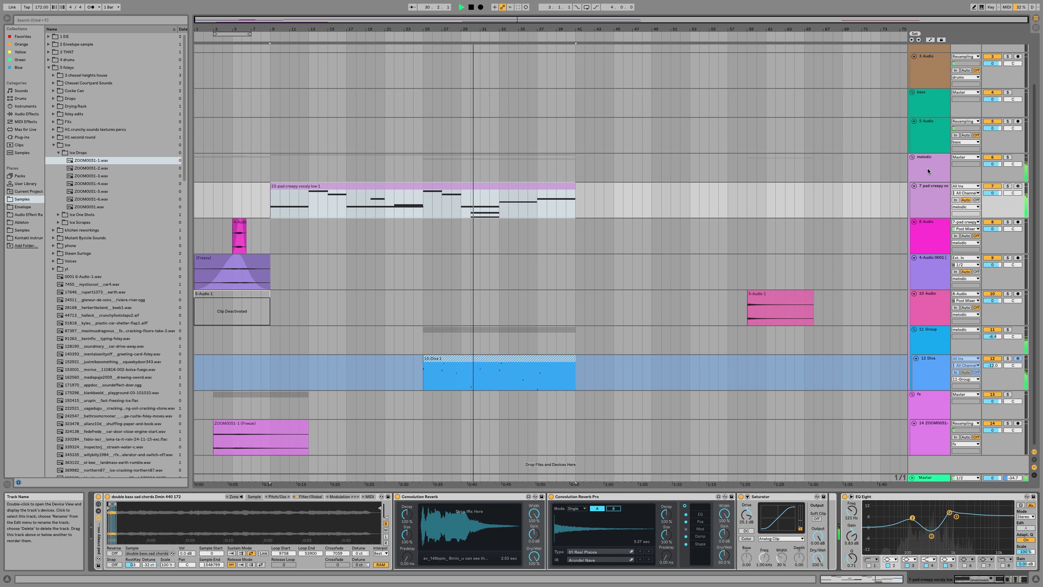
left_click(929, 197)
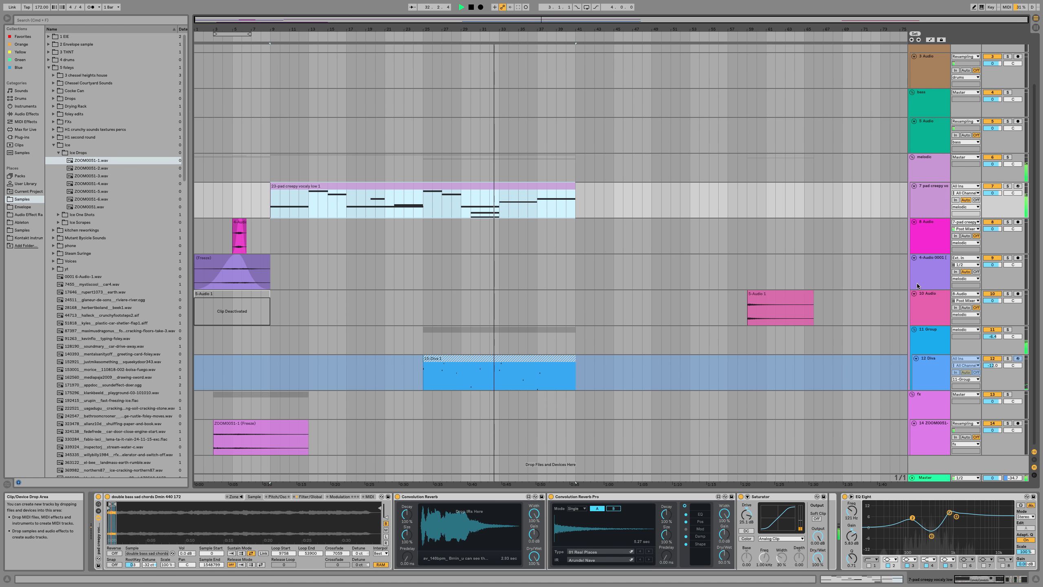
Step: Insert a MIDI track below the Diva group and load Kontakt 5 on it
left_click(932, 339)
key("super+shift+t")
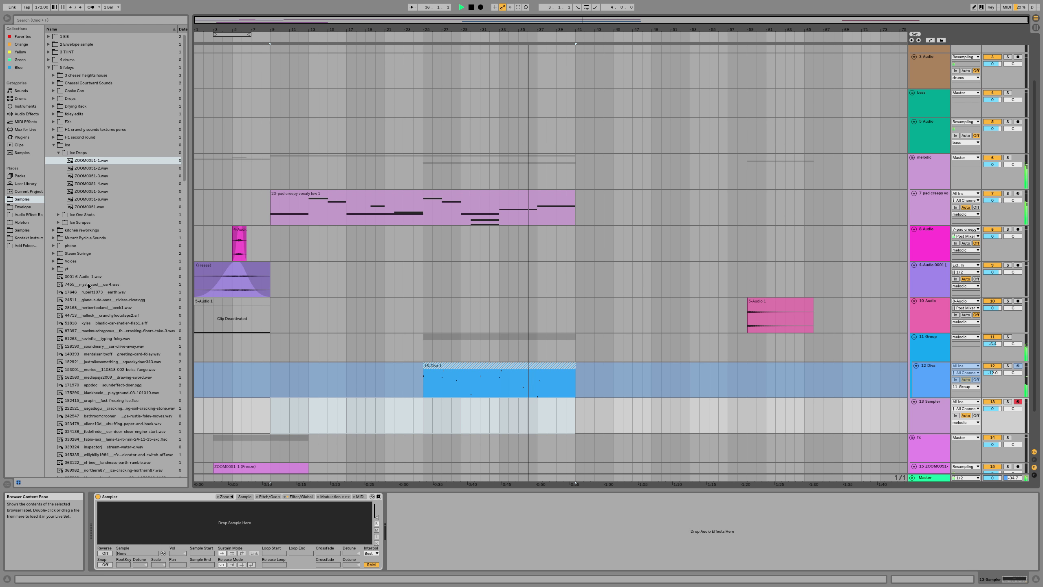
left_click(59, 153)
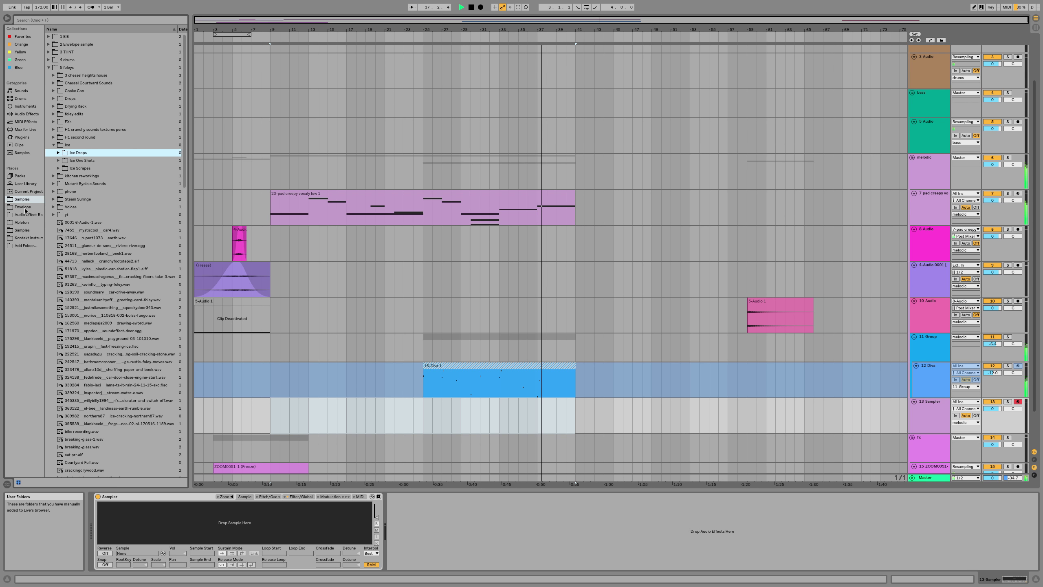
left_click(27, 137)
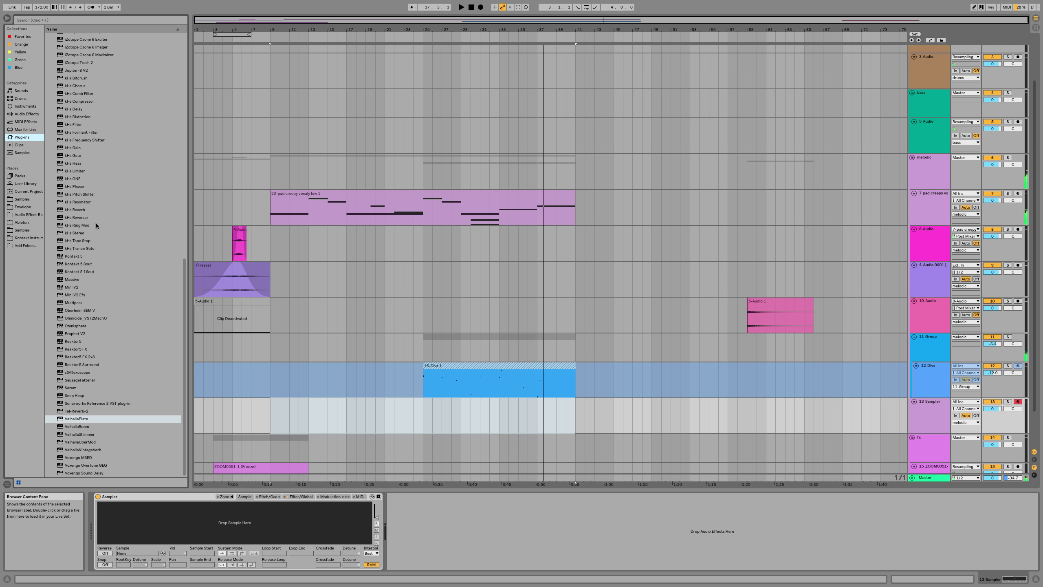
left_click(75, 257)
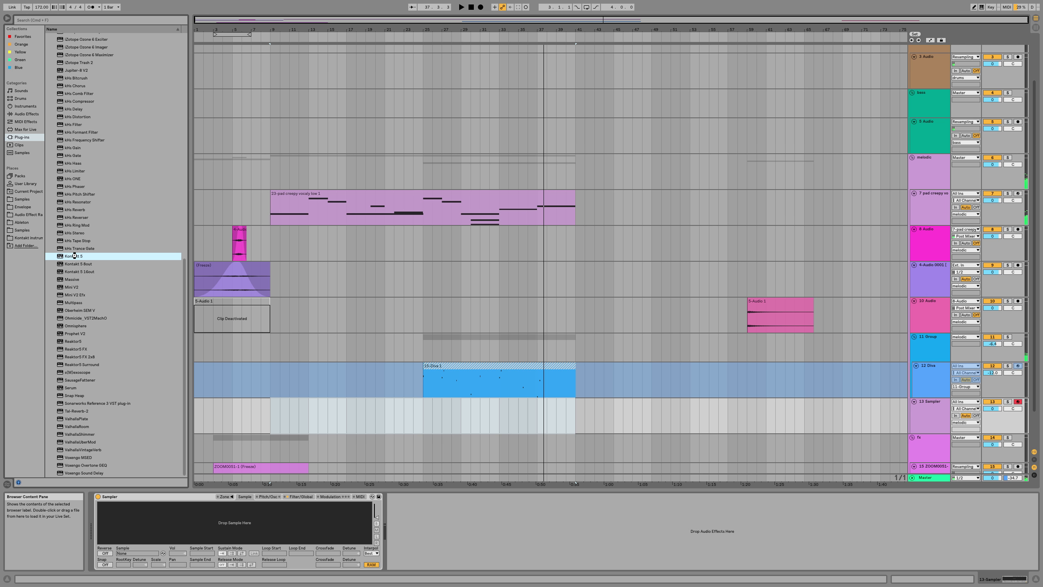
double_click(84, 255)
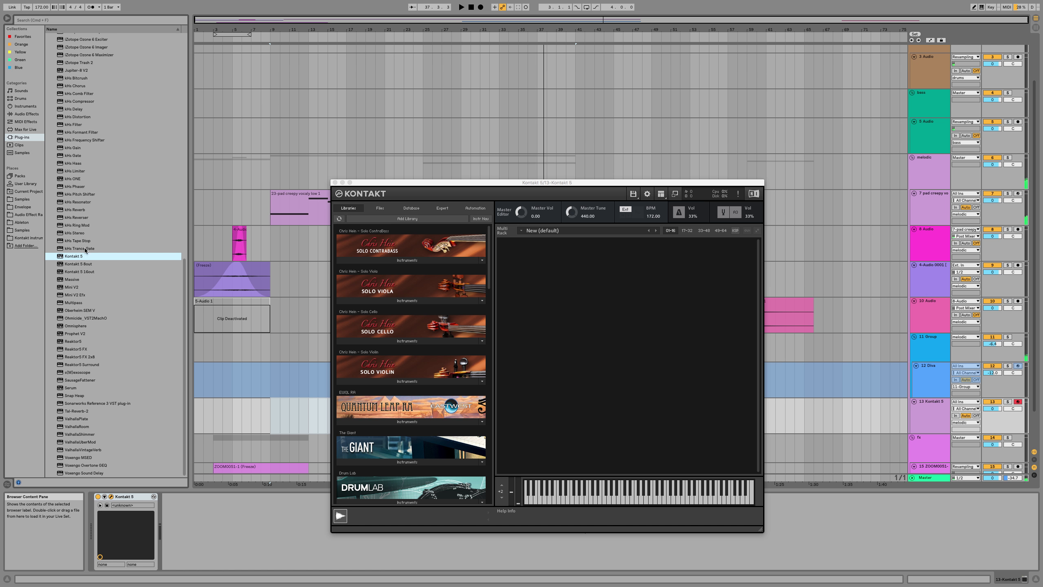
left_click_drag(487, 184, 538, 116)
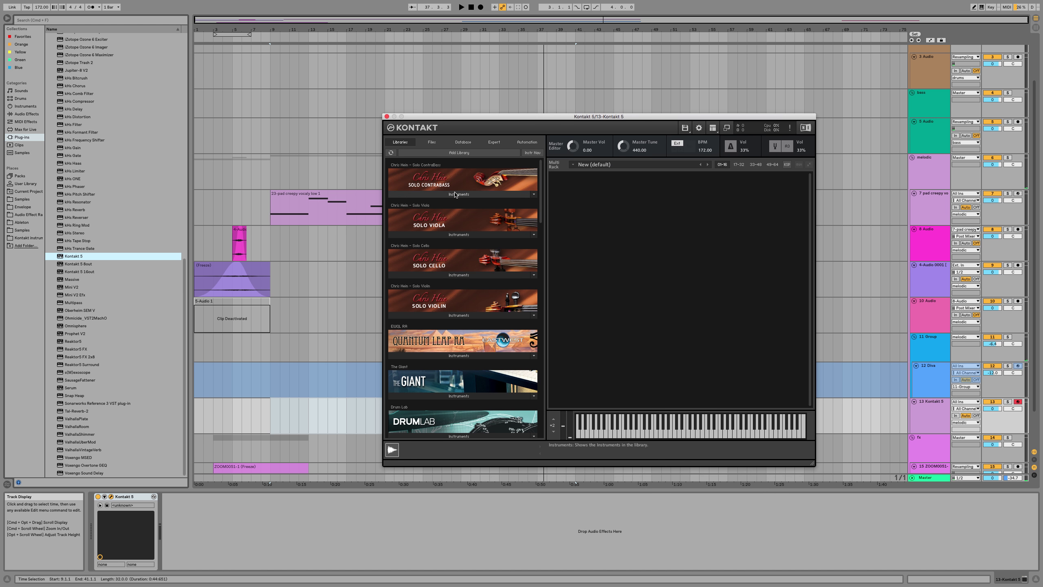
Step: Load the String Ensemble - Long CS patch from the Albion I library into Kontakt
scroll(456, 197, "down", 5)
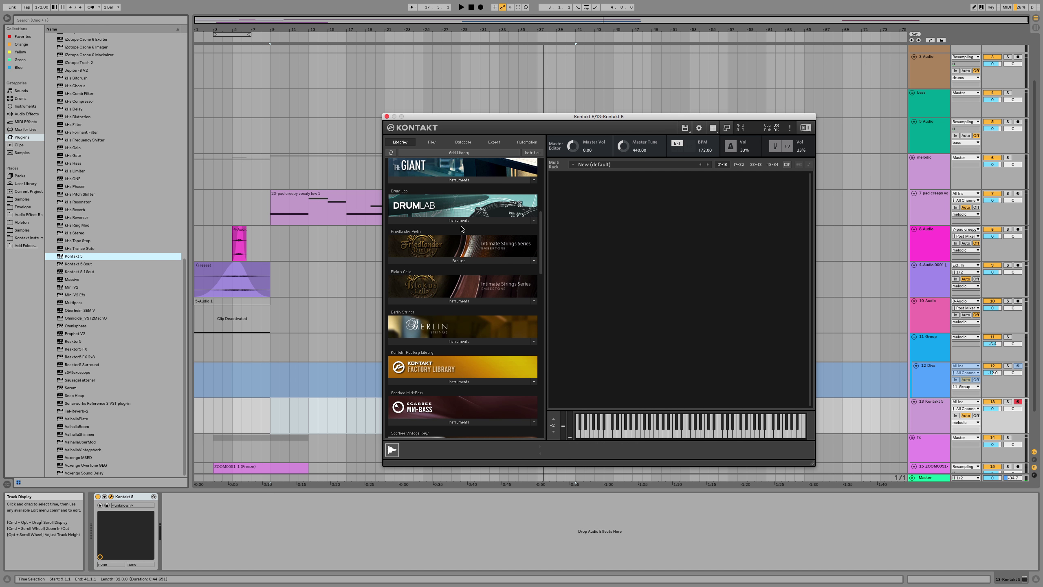
scroll(493, 293, "down", 5)
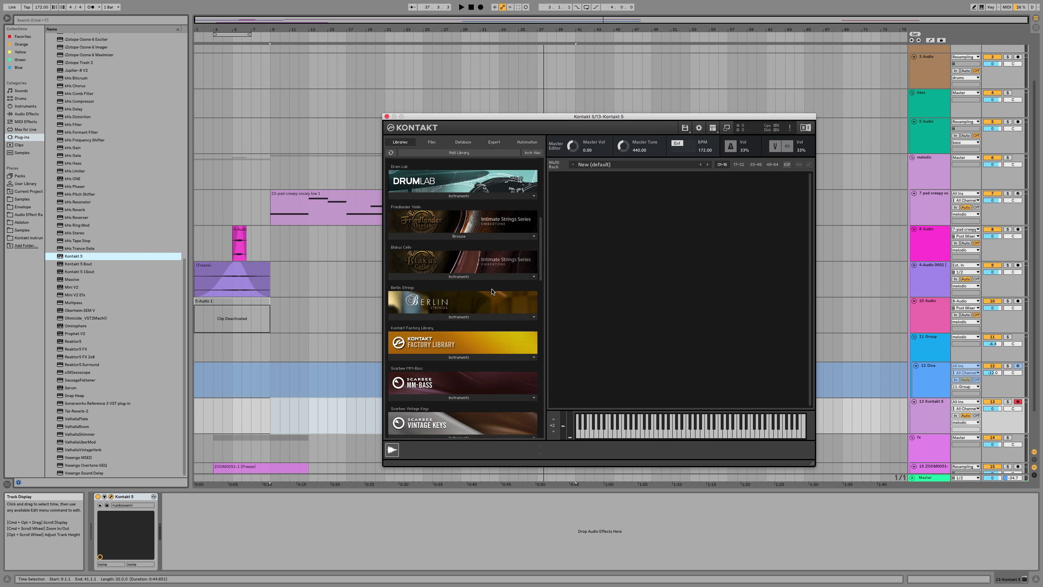
scroll(493, 293, "down", 3)
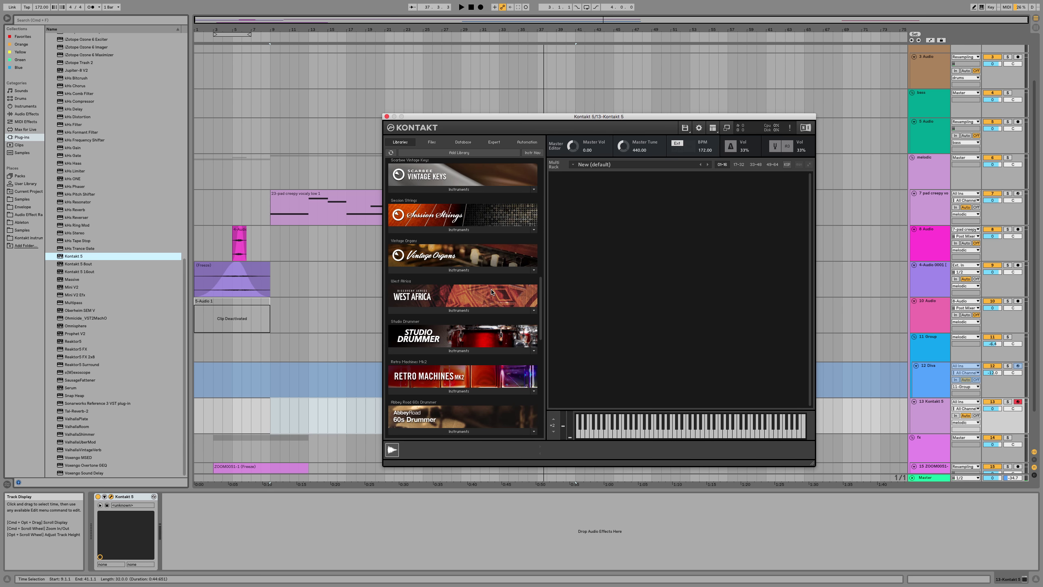
scroll(492, 292, "down", 10)
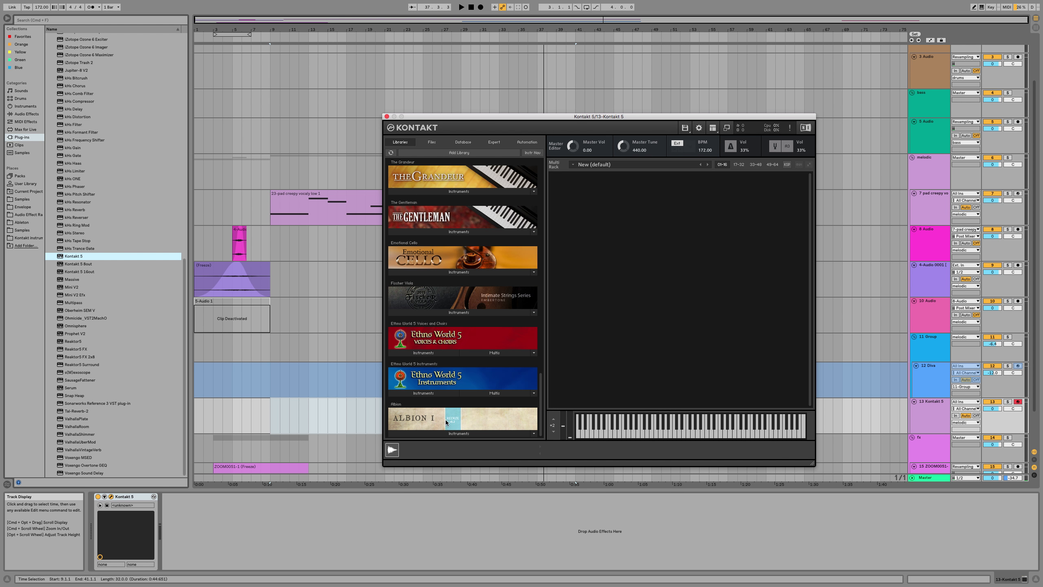
left_click(454, 433)
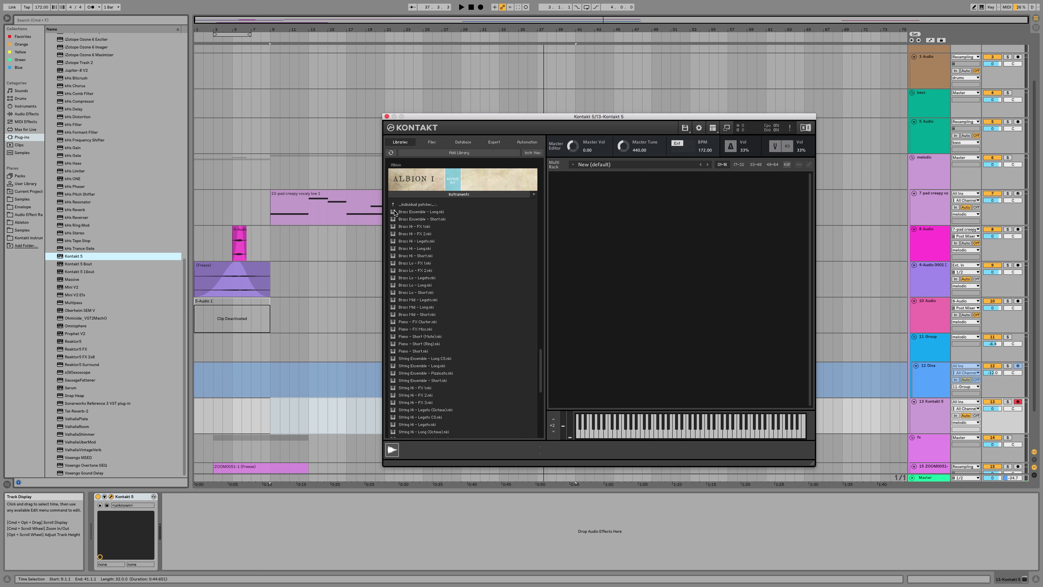
scroll(440, 306, "down", 1)
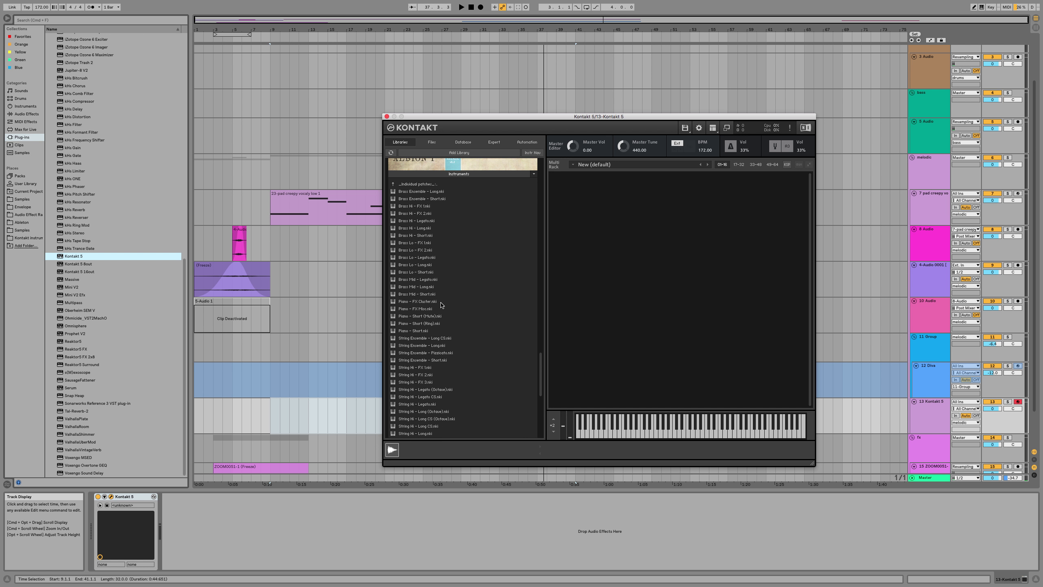
double_click(440, 339)
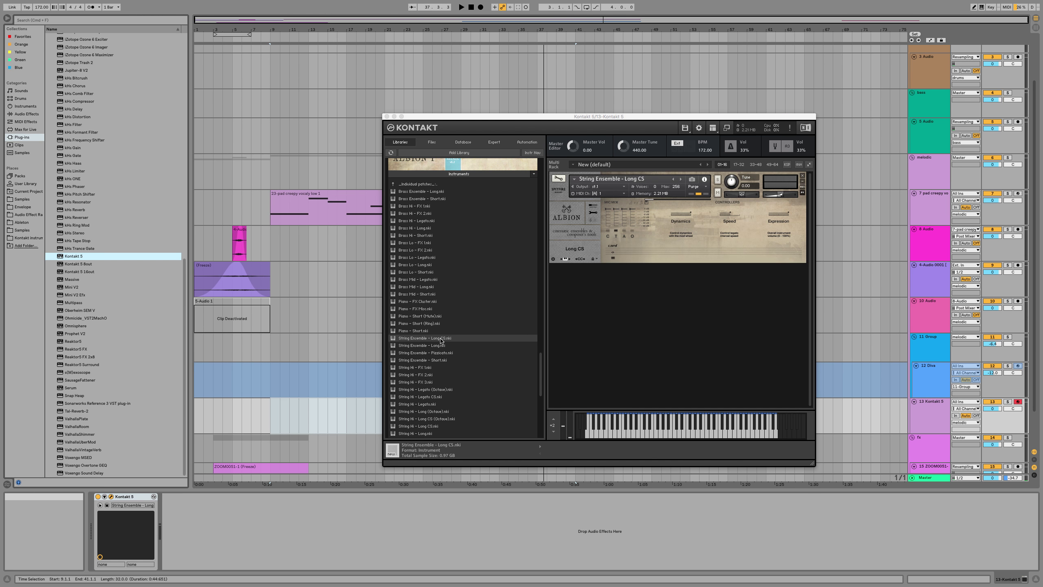
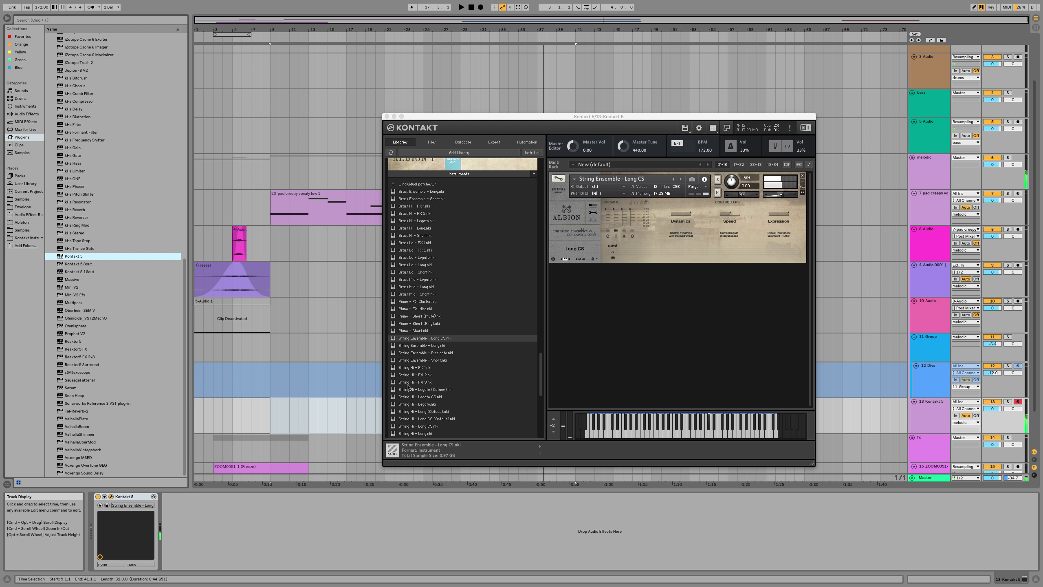
Step: Audition the Long CS string patch by playing a series of notes on the Kontakt track
key("x")
key("d")
key("t")
key("s")
key("z")
key("h")
key("y")
key("h")
key("x")
key("s")
key("d")
key("s")
key("z")
key("j")
left_click(351, 411)
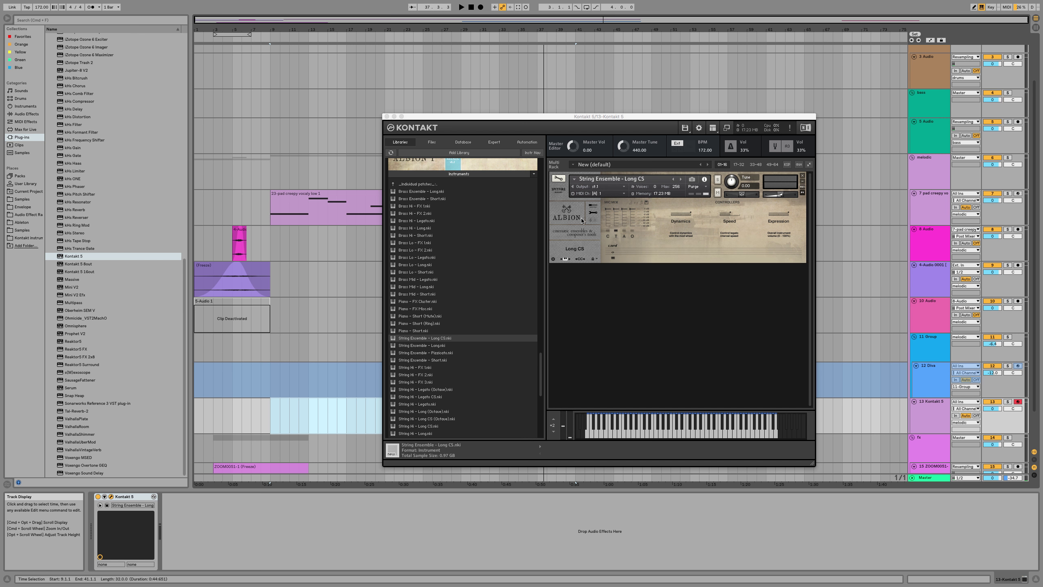
Step: Move the Kontakt window clear of the arrangement and duplicate the creepy pad clip directly after the original, from bar 41 to bar 73
left_click_drag(389, 117, 448, 23)
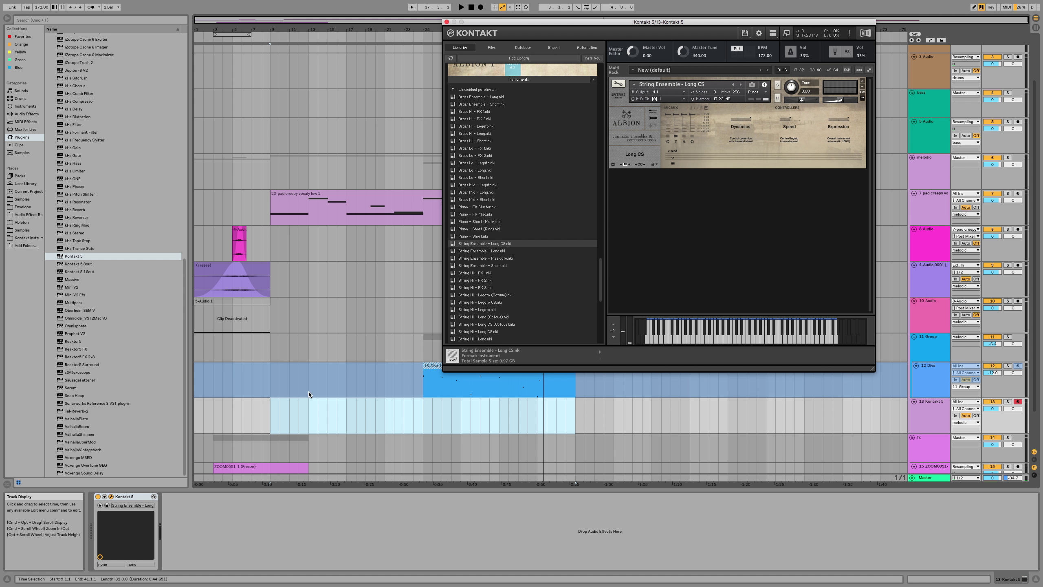
scroll(409, 369, "up", 5)
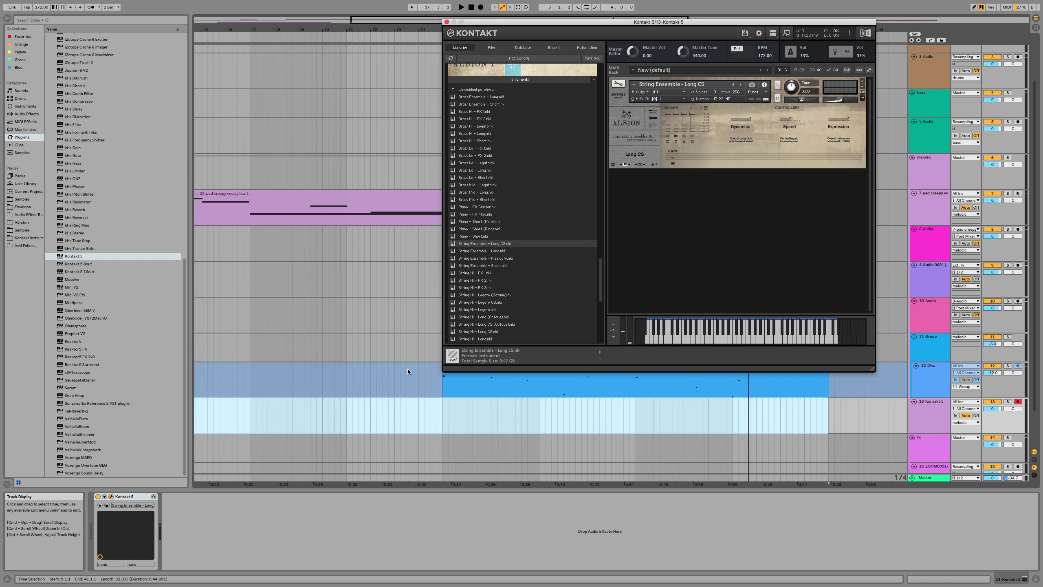
scroll(394, 370, "right", 8)
scroll(394, 371, "down", 5)
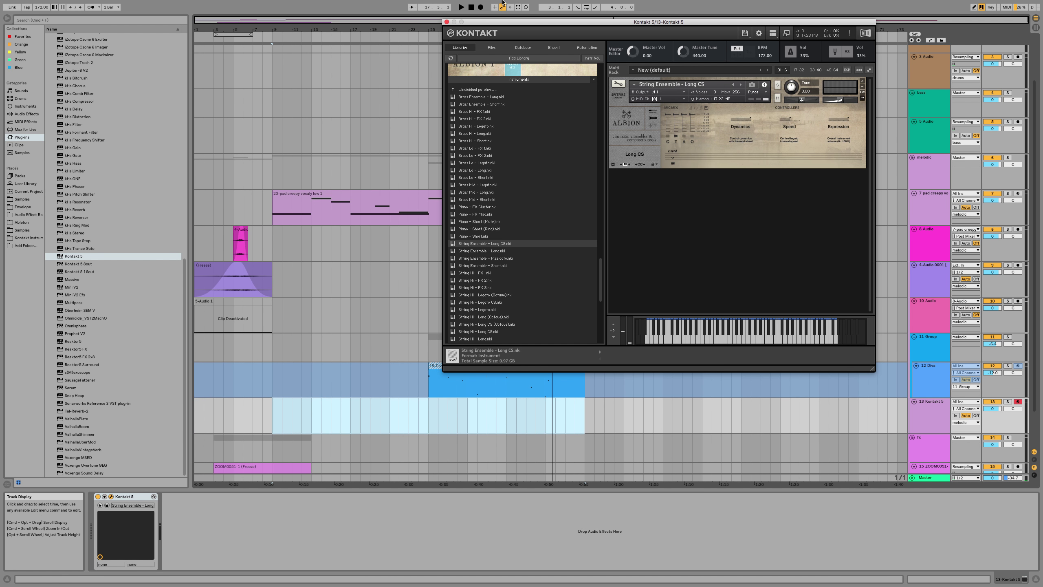
left_click_drag(509, 29, 112, 24)
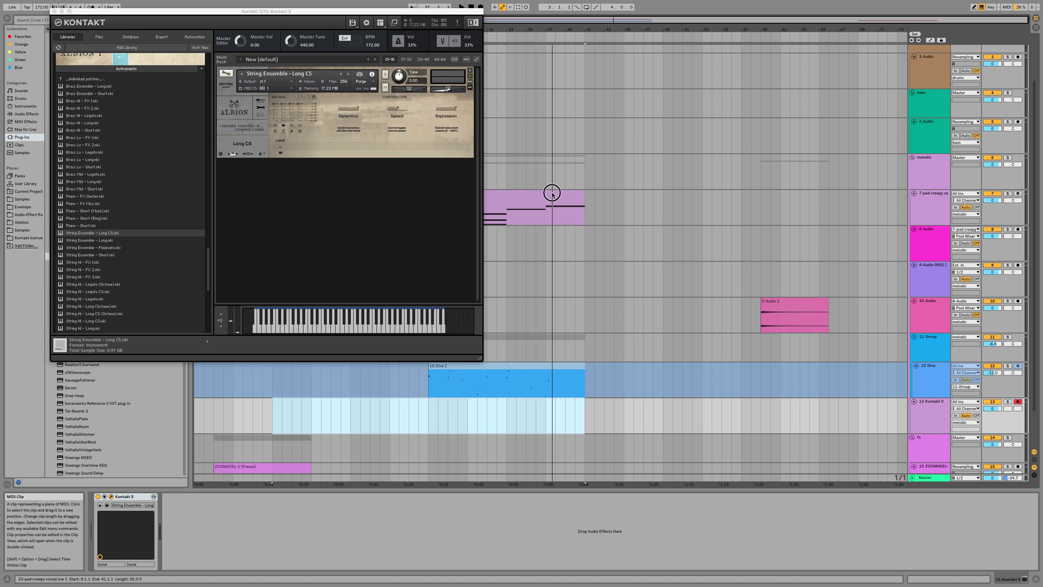
left_click(552, 192)
key("space")
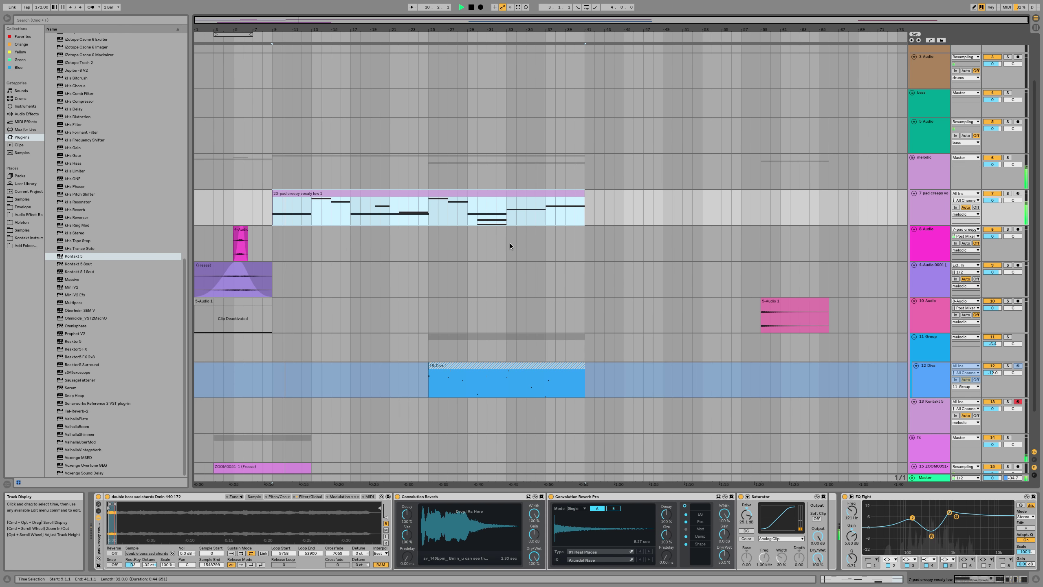
key("super+d")
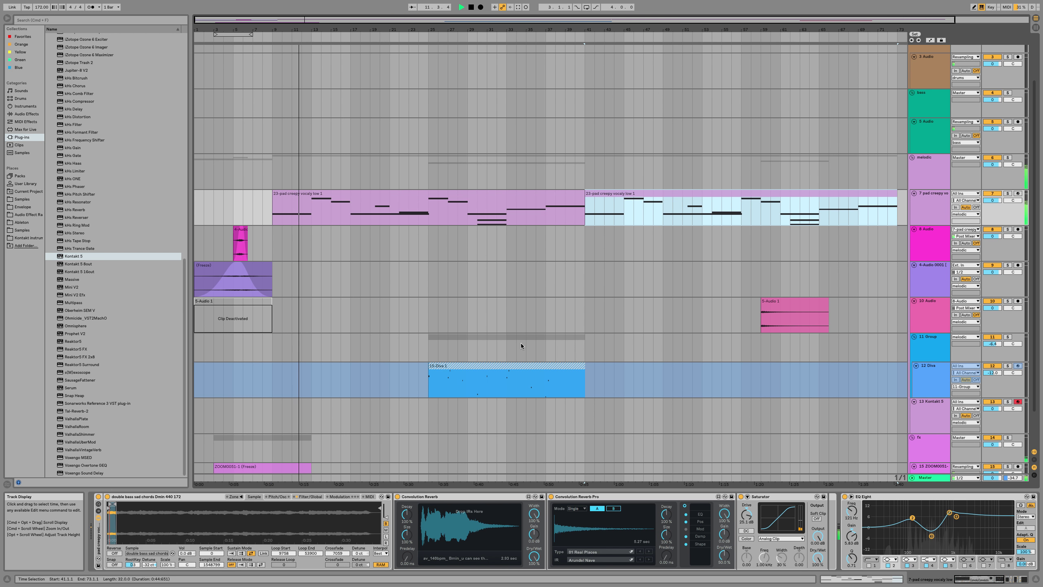
Step: Create an empty 16-bar MIDI clip on the Kontakt track from bar 41 to bar 57
left_click(427, 386)
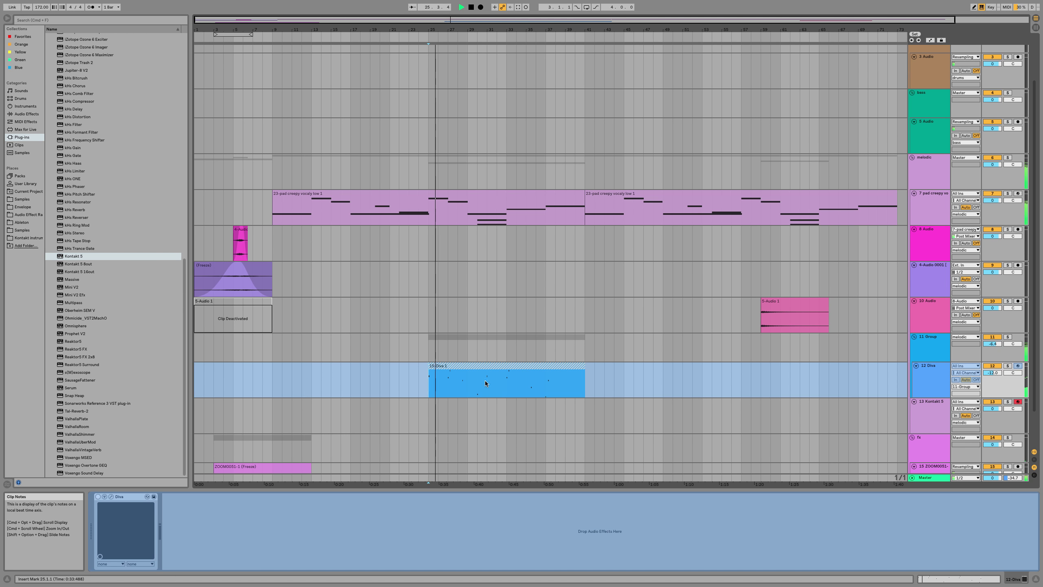
left_click(584, 414)
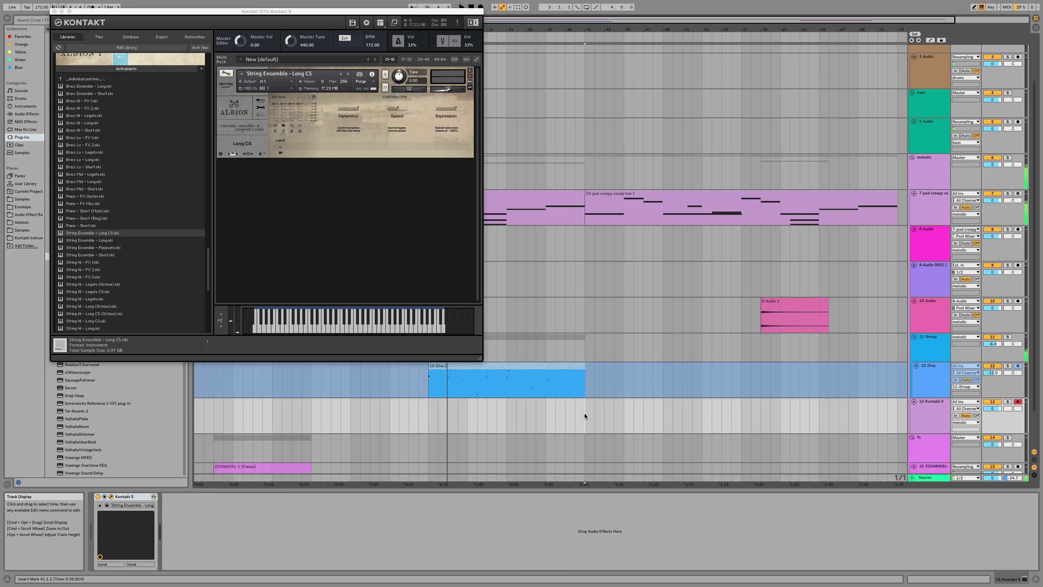
left_click_drag(584, 413, 742, 408)
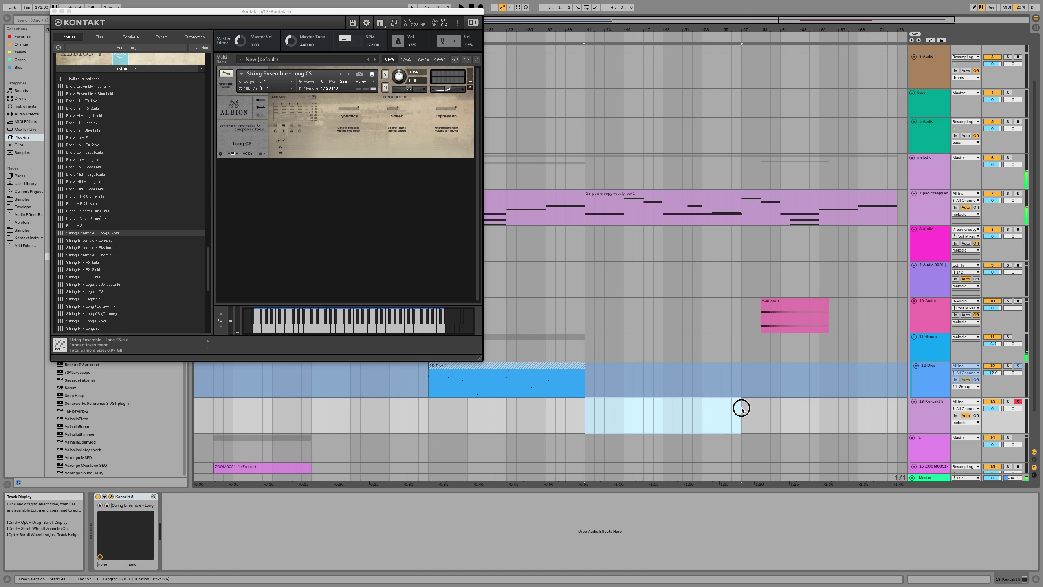
key("super+shift+m")
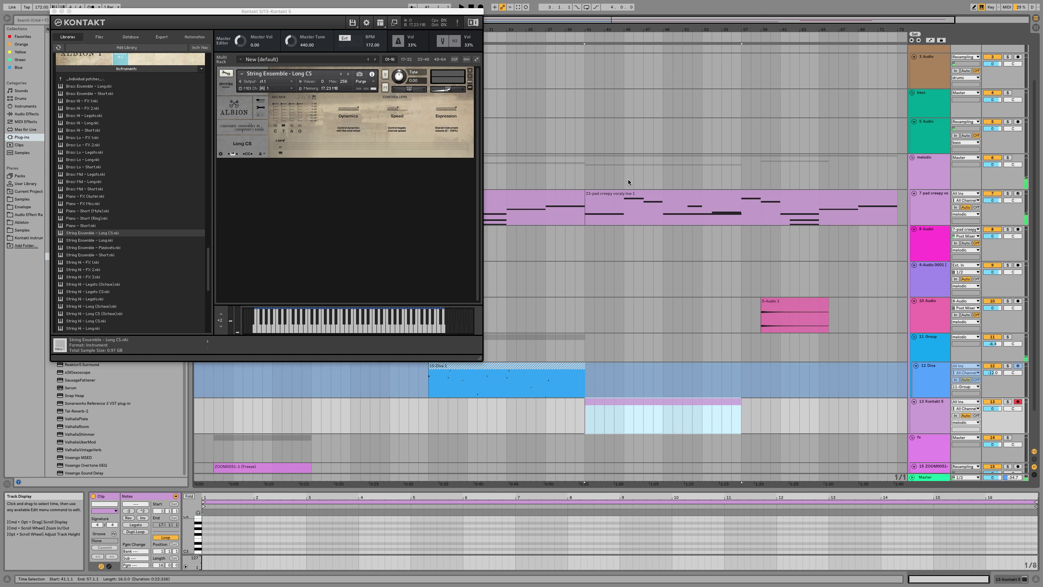
Step: Check the notes of the duplicated pad clip and play briefly from the empty Kontakt clip at bar 41
left_click(627, 196)
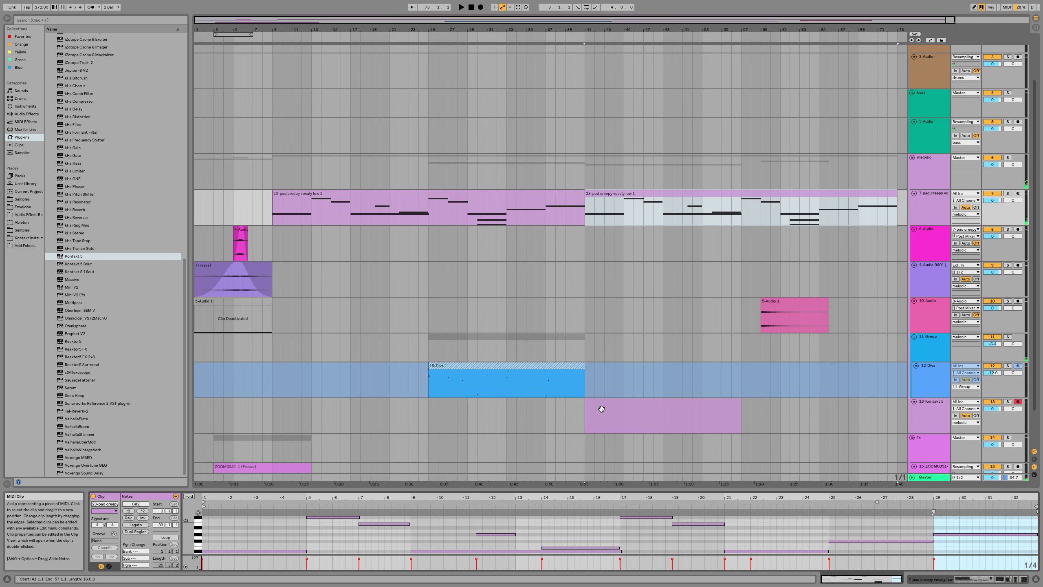
left_click(602, 405)
key("space")
key("space")
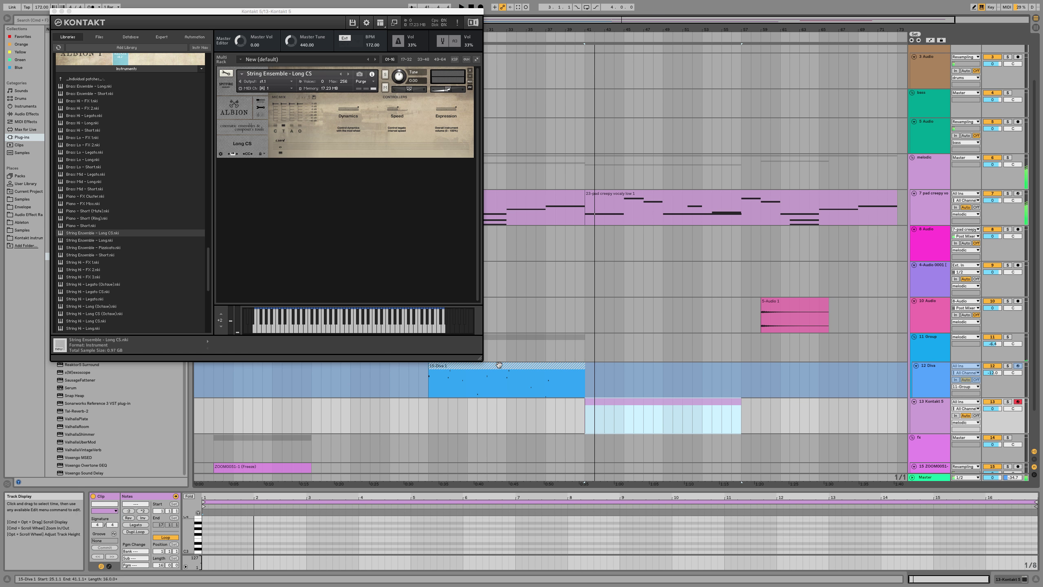
Step: Play from the Diva clip at bar 25 and examine the frequency peaks on the master track's spectrum display
left_click(501, 364)
key("space")
double_click(925, 477)
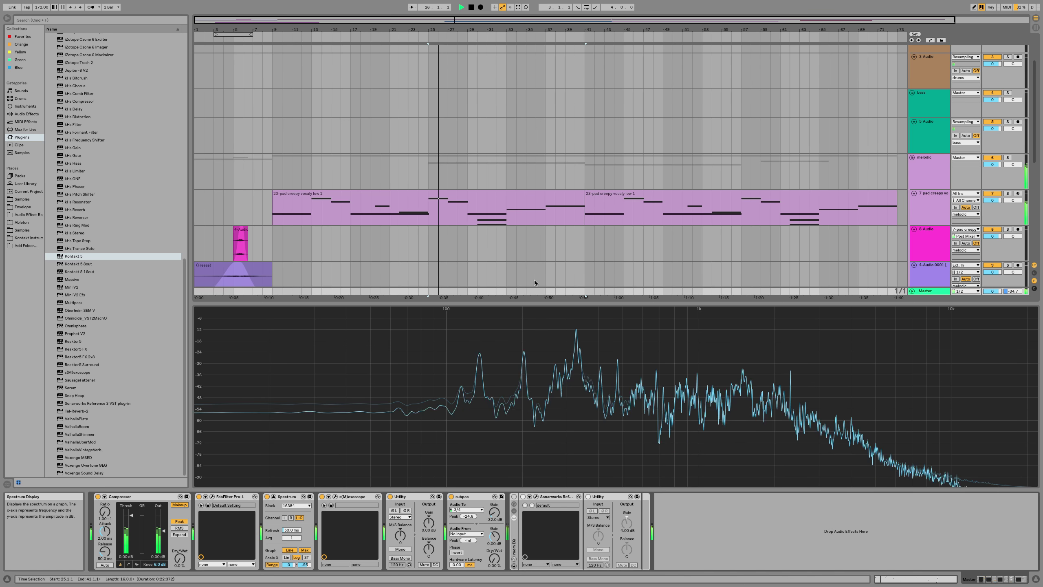
mouse_move(581, 330)
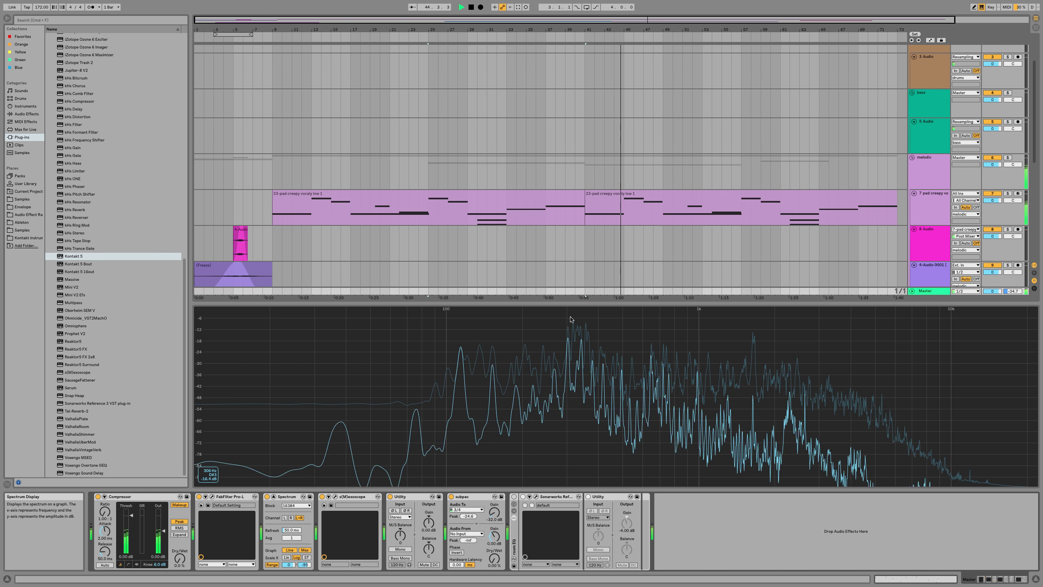
scroll(589, 234, "down", 5)
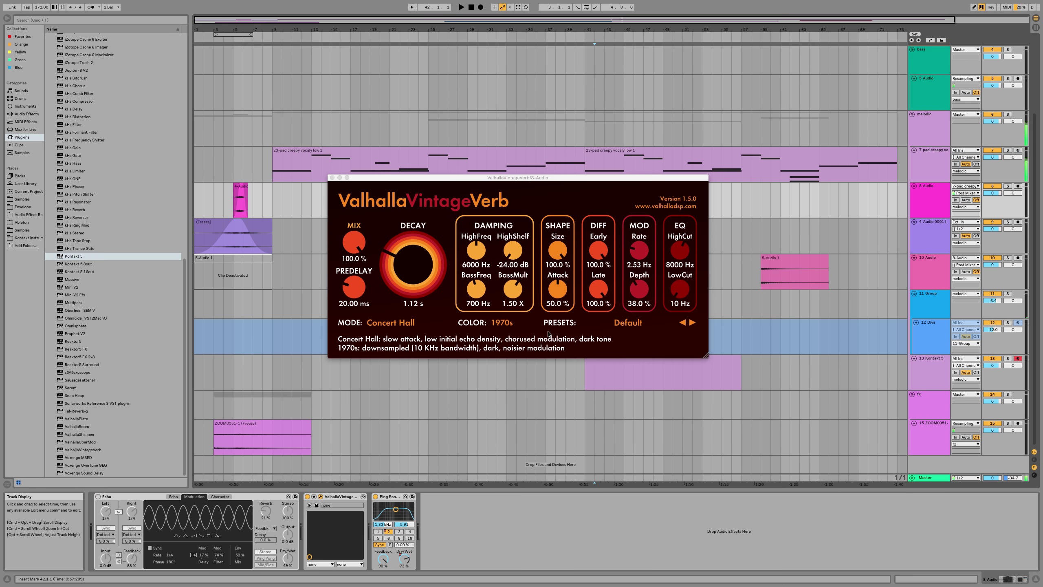
Step: Open the empty clip at bar 41 on the 13 Kontakt 5 track in an enlarged note editor
left_click(712, 366)
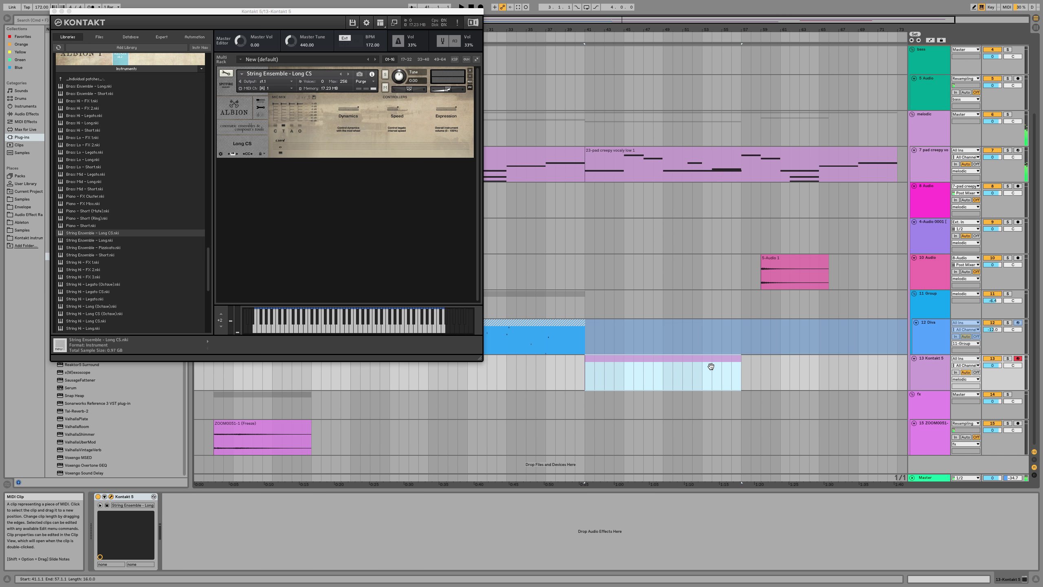
key("shift+Tab")
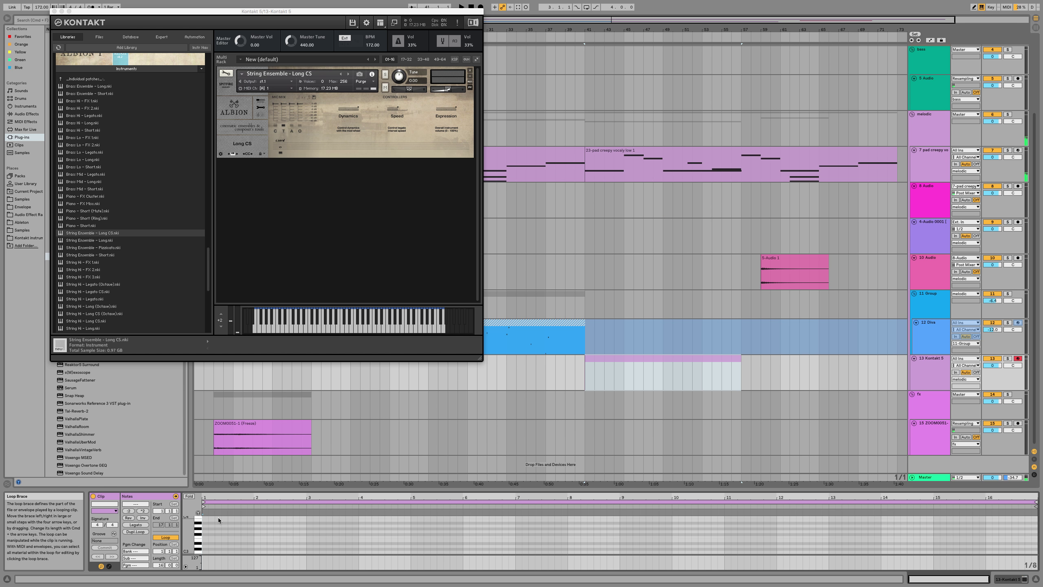
left_click_drag(219, 489, 231, 366)
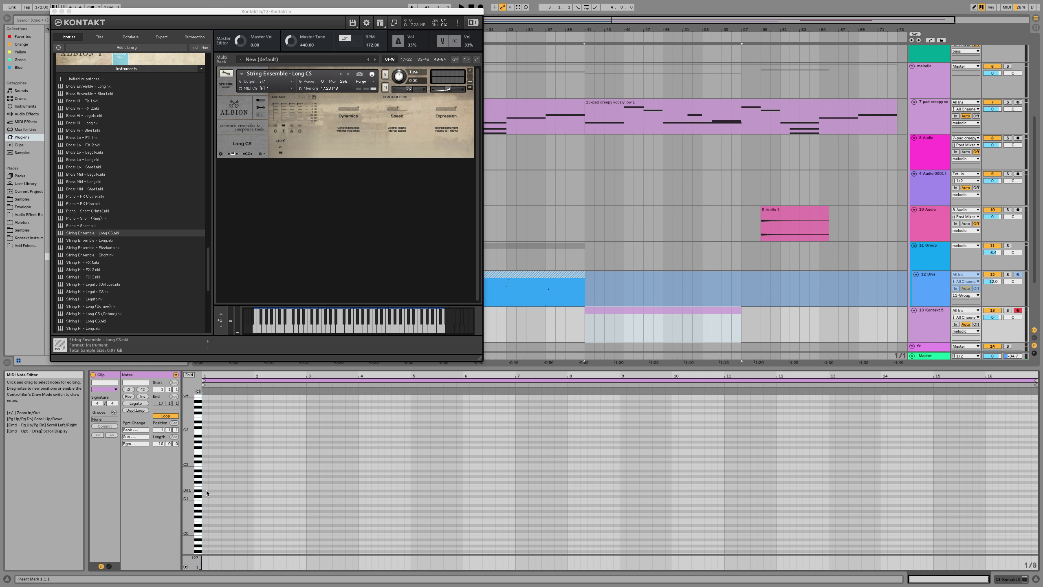
Step: Build a three-note chord from the clip's start, each note about 3.2.2 long, with G#1 lowest, while playing it back
left_click_drag(206, 488, 391, 489)
key("space")
left_click(328, 487)
left_click_drag(327, 489, 274, 478)
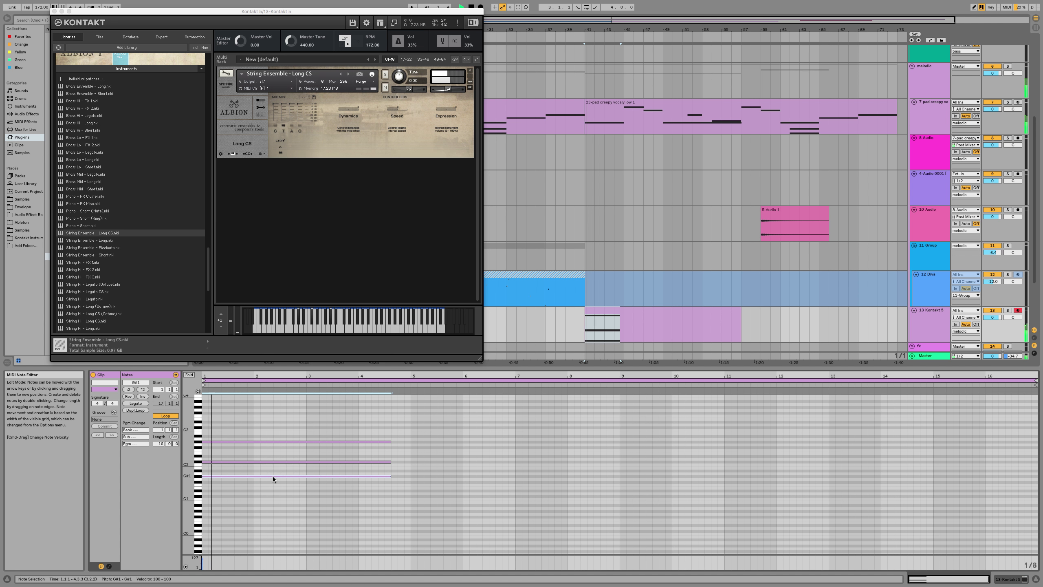
Step: Move the chord's notes up so that it consists of D#2, G#2 and B2
left_click_drag(222, 462, 219, 428)
left_click_drag(218, 430, 218, 434)
Step: Play the chord and set Kontakt's Master Tune to 432.00
key("space")
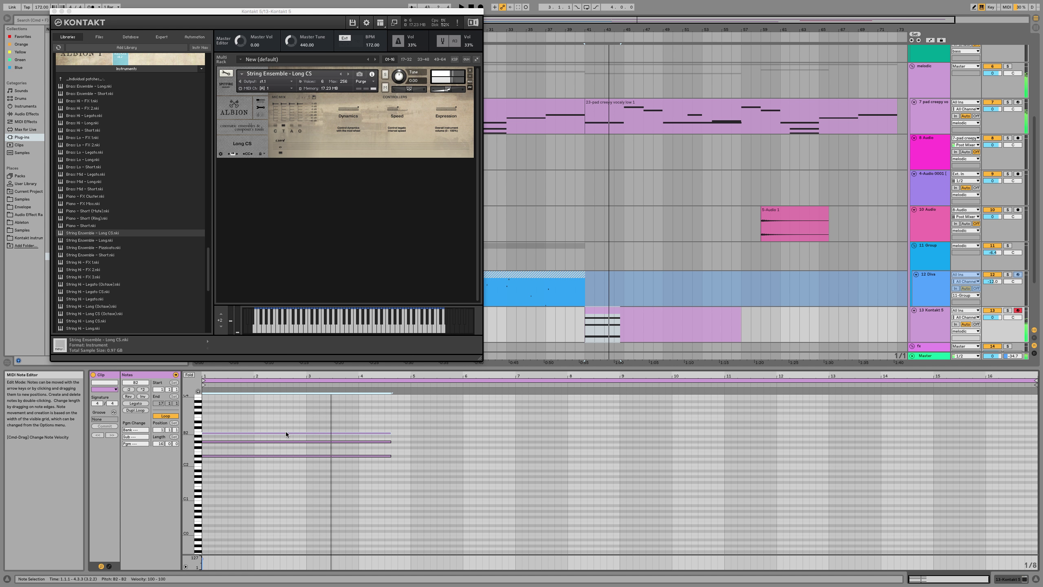
left_click(303, 46)
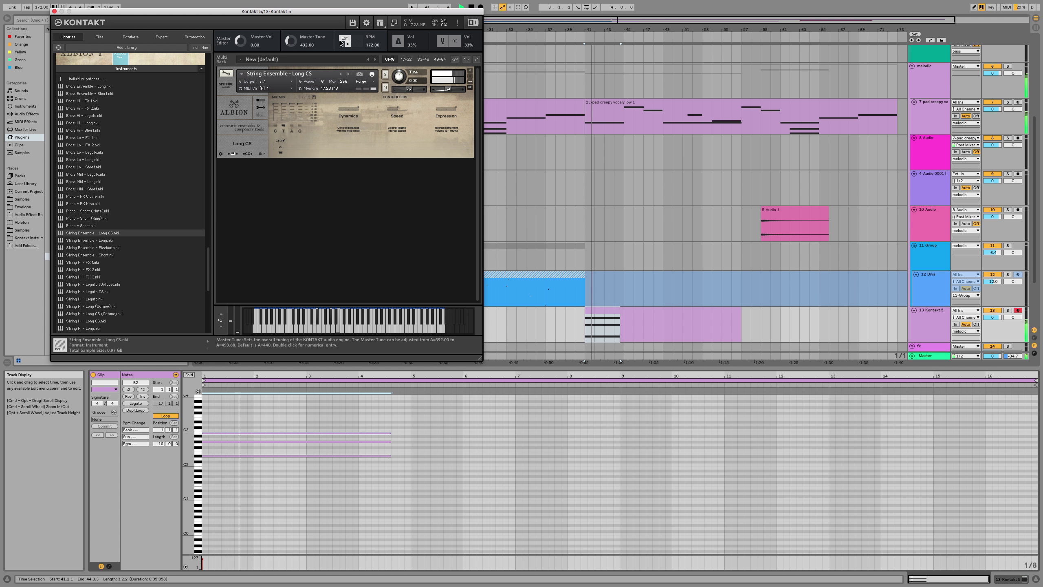
left_click(560, 119)
Step: Add a Tuner after the Echo in the 11 Group track's device chain
left_click(441, 275)
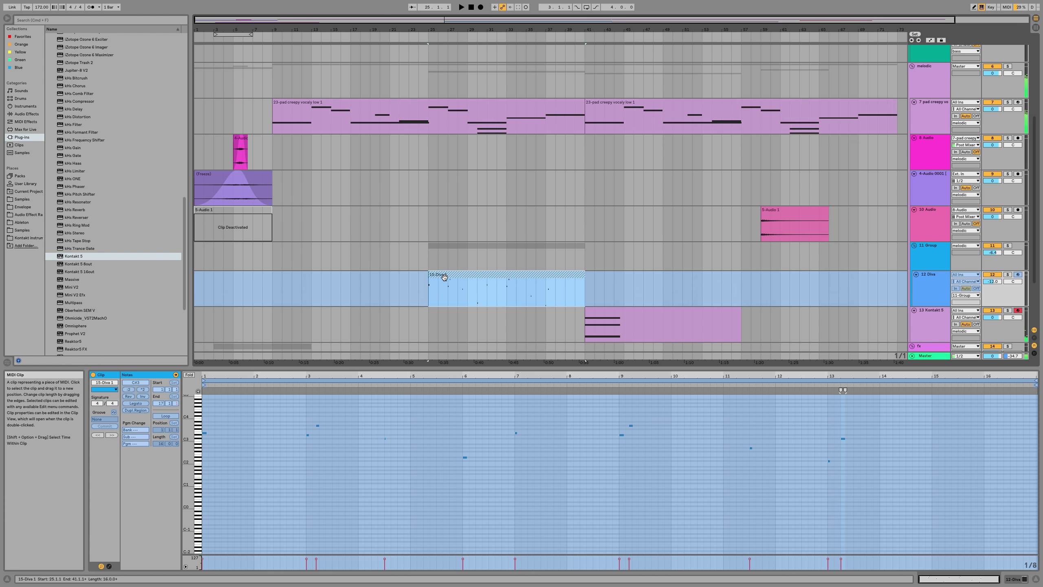
key("shift+Tab")
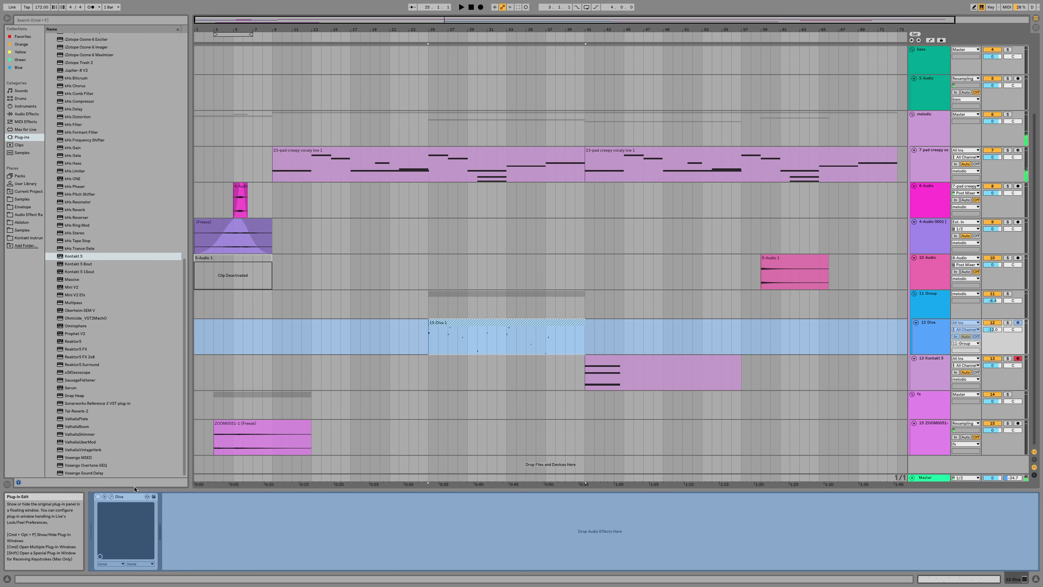
key("shift+Tab")
left_click(426, 297)
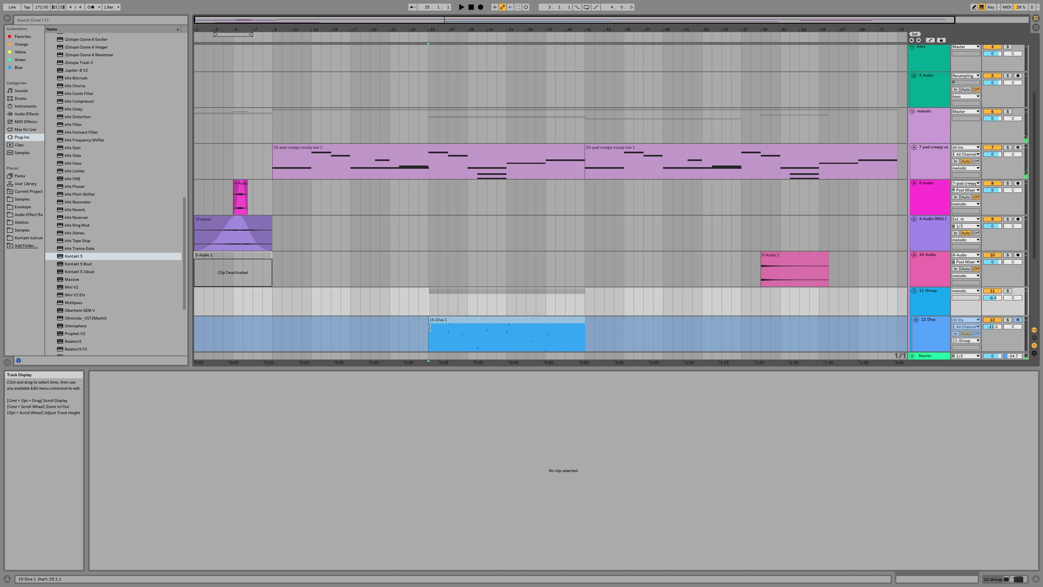
key("shift+Tab")
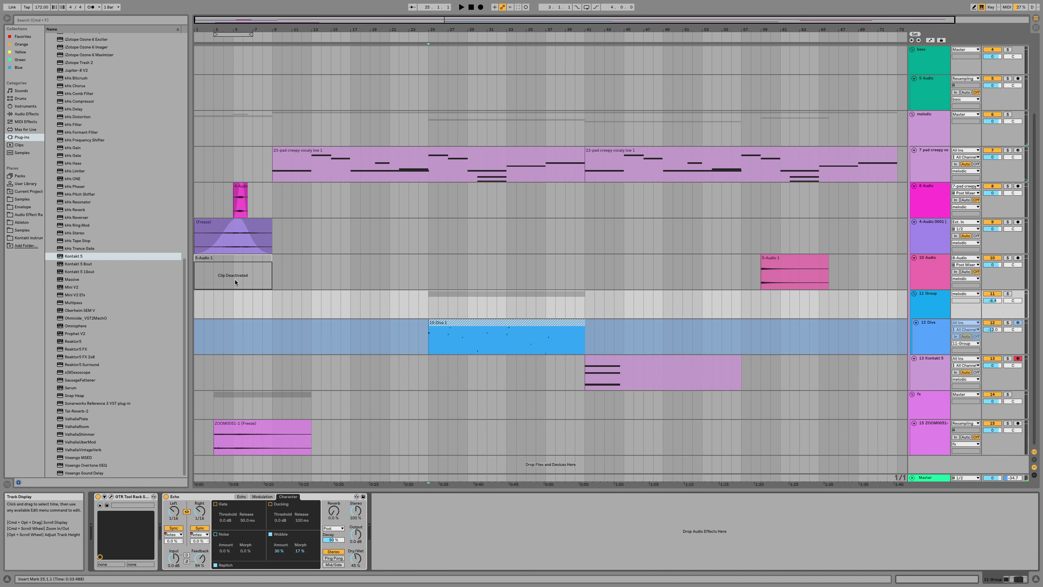
left_click(27, 113)
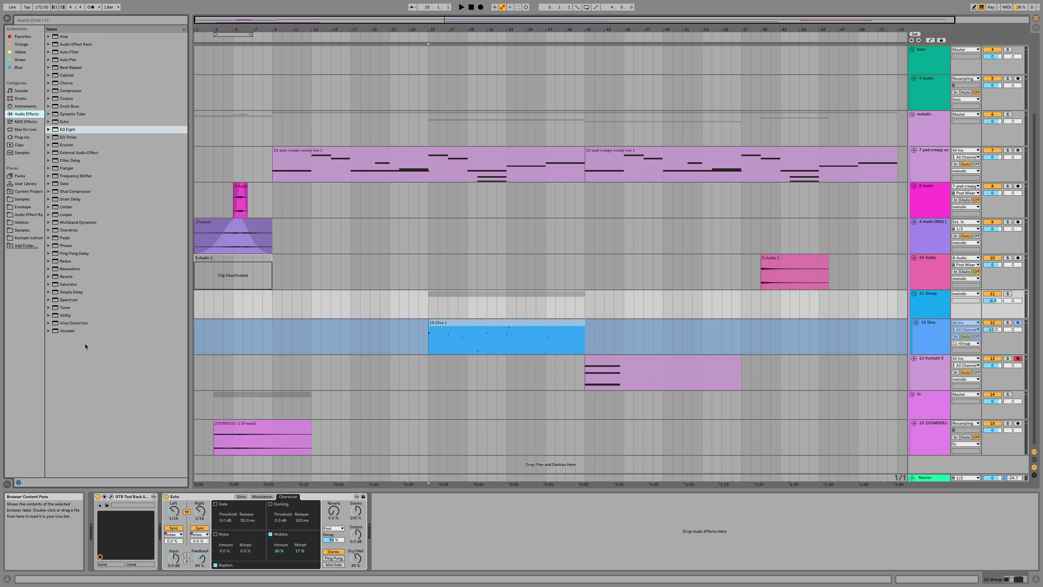
left_click_drag(65, 307, 414, 542)
Step: Play the Dive section from bar 25 through the Tuner and delete the Tuner
key("space")
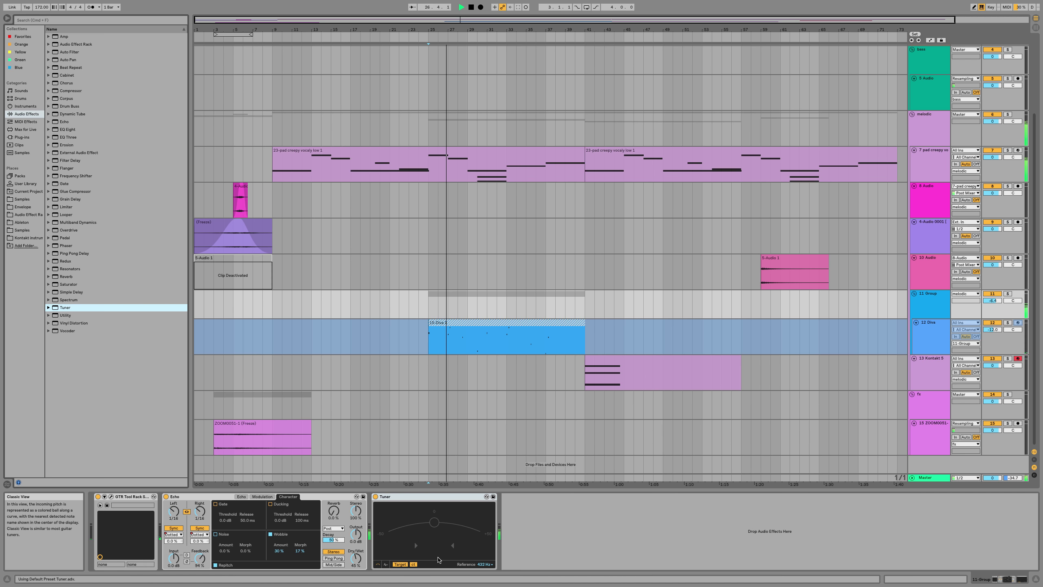
key("space")
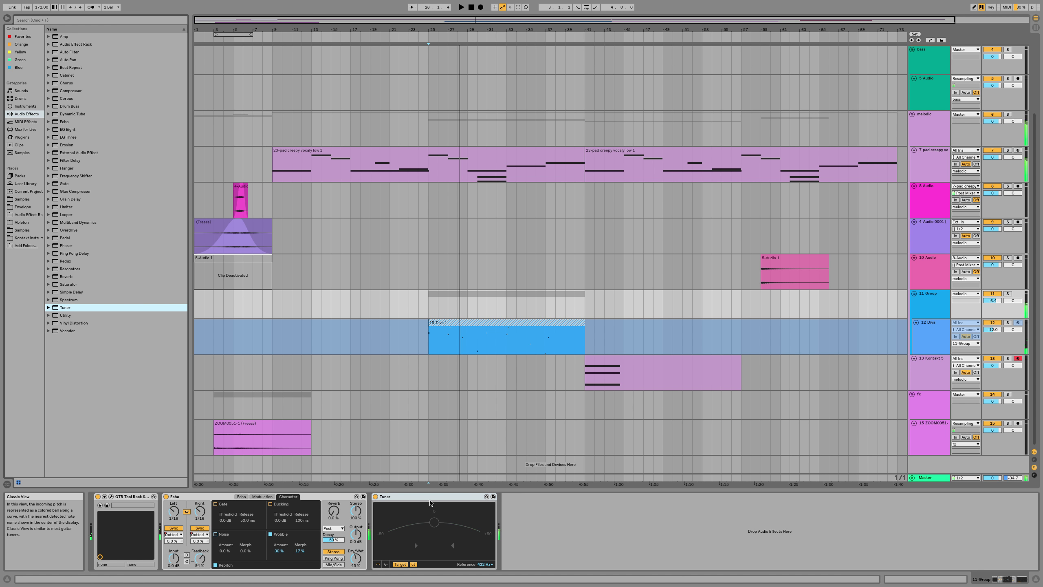
left_click(436, 498)
key("Delete")
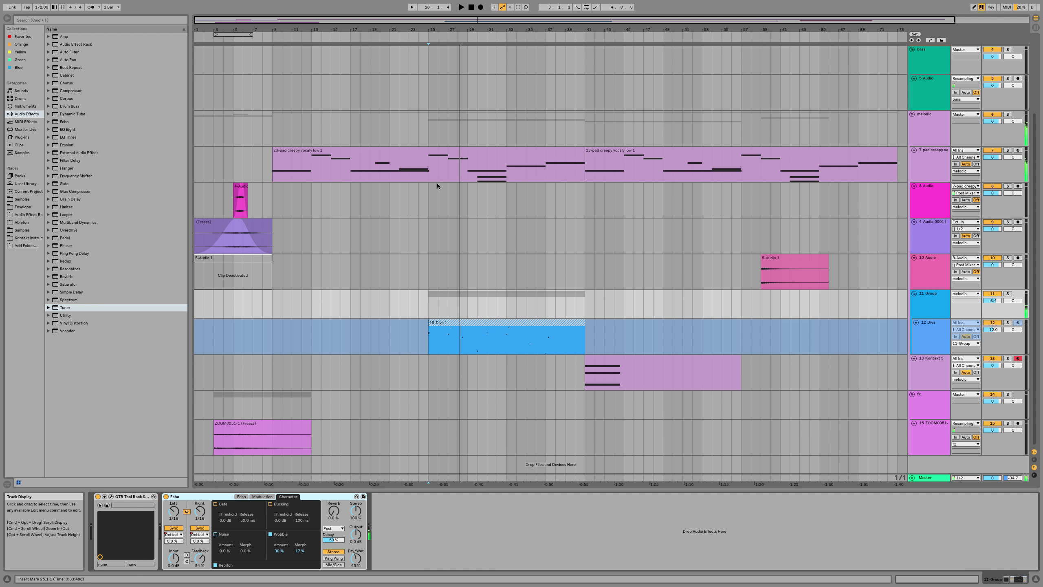
Step: Reopen the Kontakt 5 clip and raise its lowest chord note from D#2 to D#3 during playback
left_click(629, 389)
key("space")
double_click(603, 365)
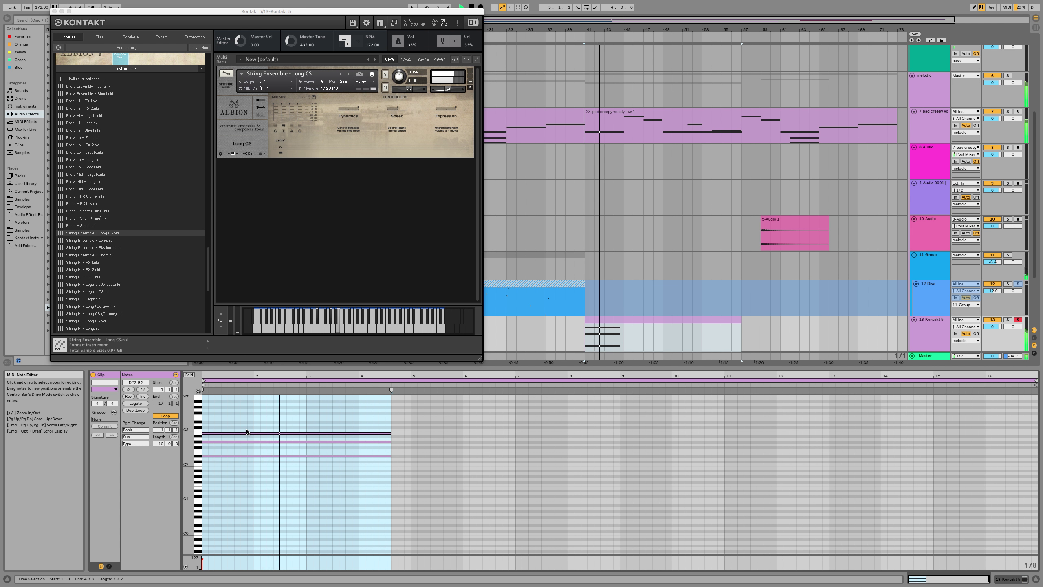
left_click_drag(359, 455, 360, 430)
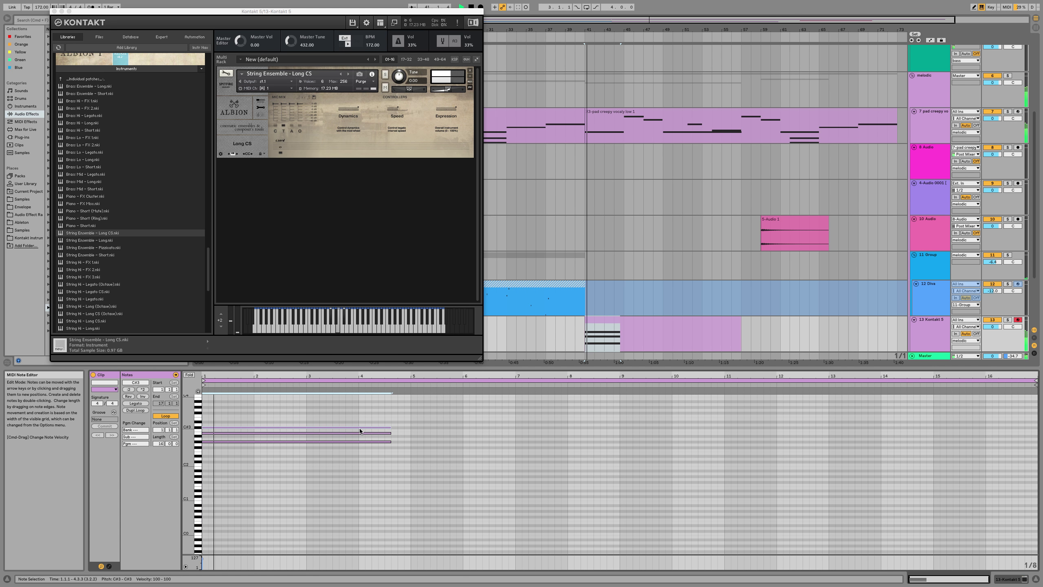
key("Up")
key("Up")
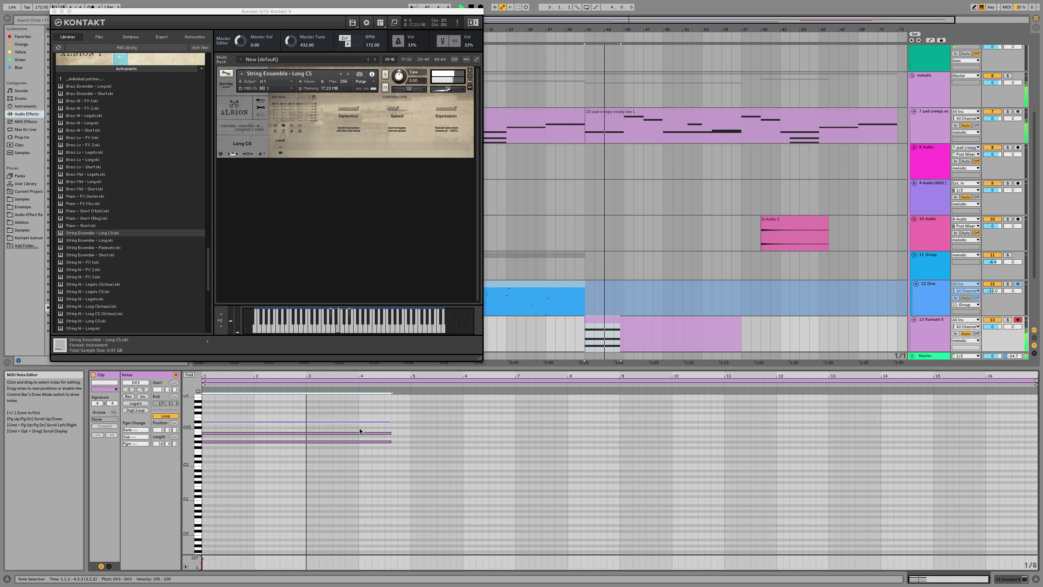
Step: Select the chord's G#2 note and listen to the revised chord
key("space")
mouse_move(362, 441)
left_mouse_down()
mouse_move(363, 450)
mouse_move(356, 443)
left_mouse_up()
left_click(354, 443)
key("space")
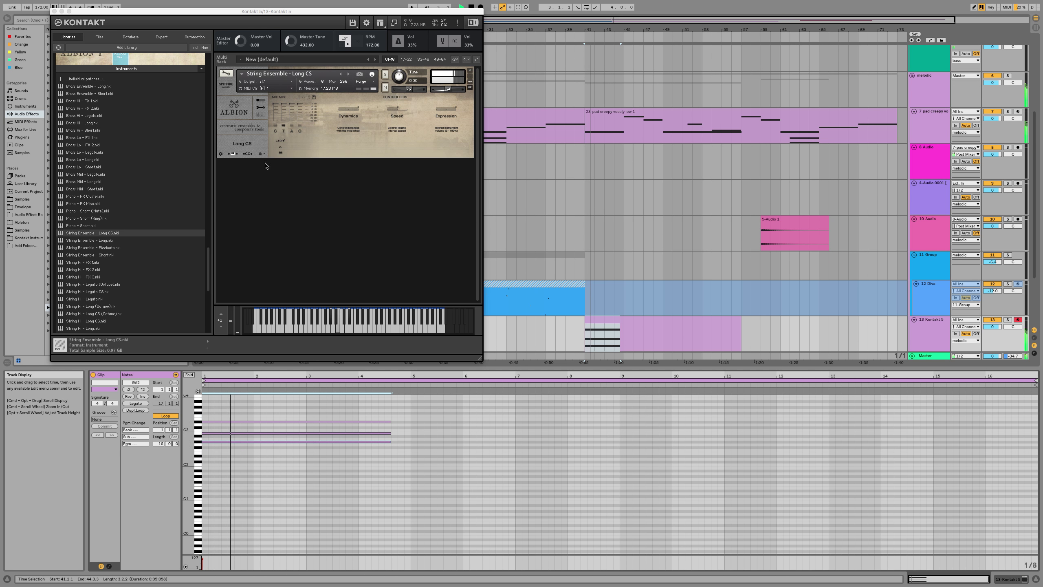
key("space")
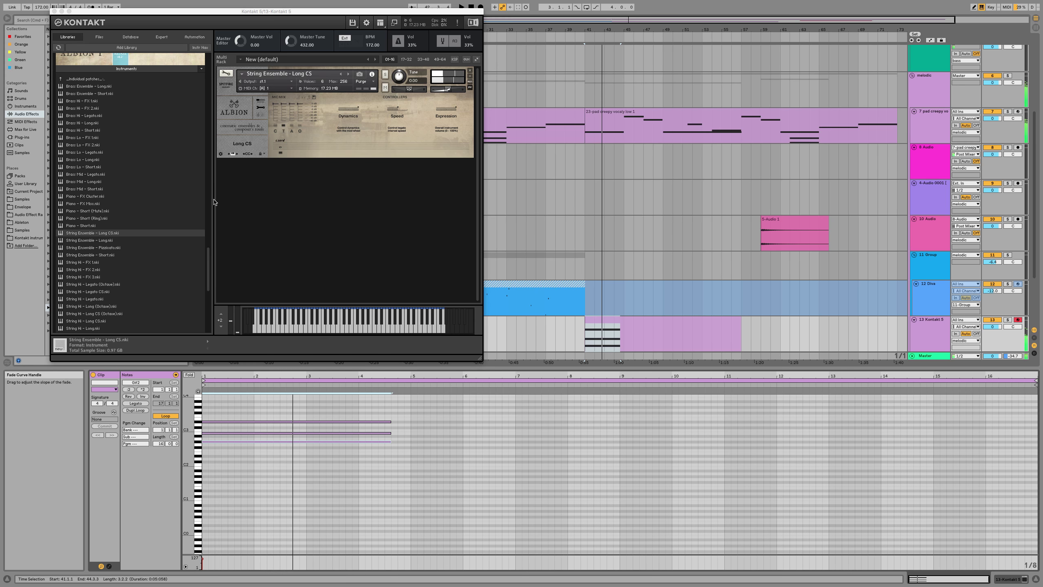
Step: Browse Kontakt's libraries and expand the instruments of Berlin Strings
scroll(148, 248, "down", 10)
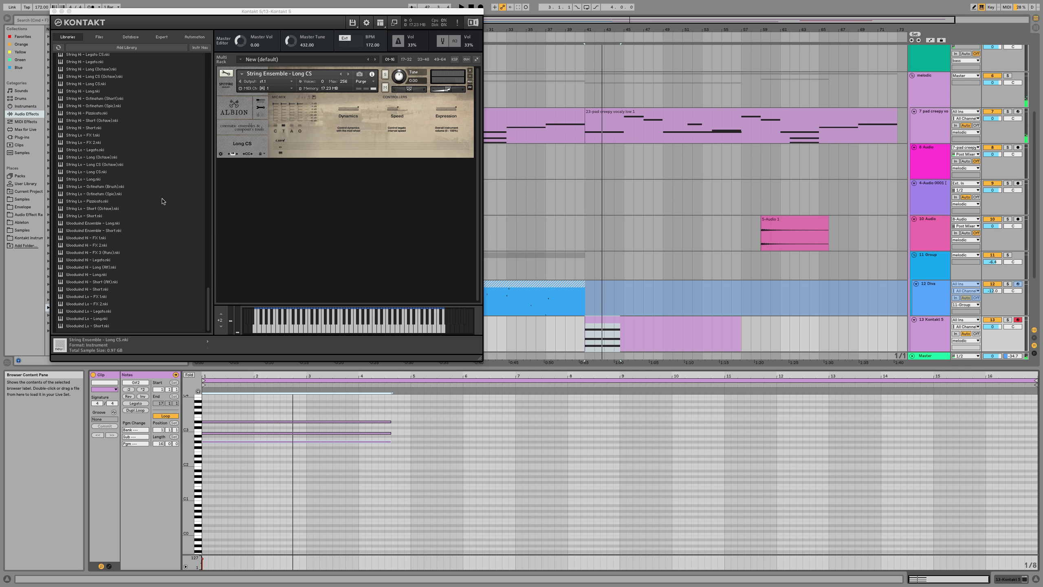
scroll(80, 179, "up", 20)
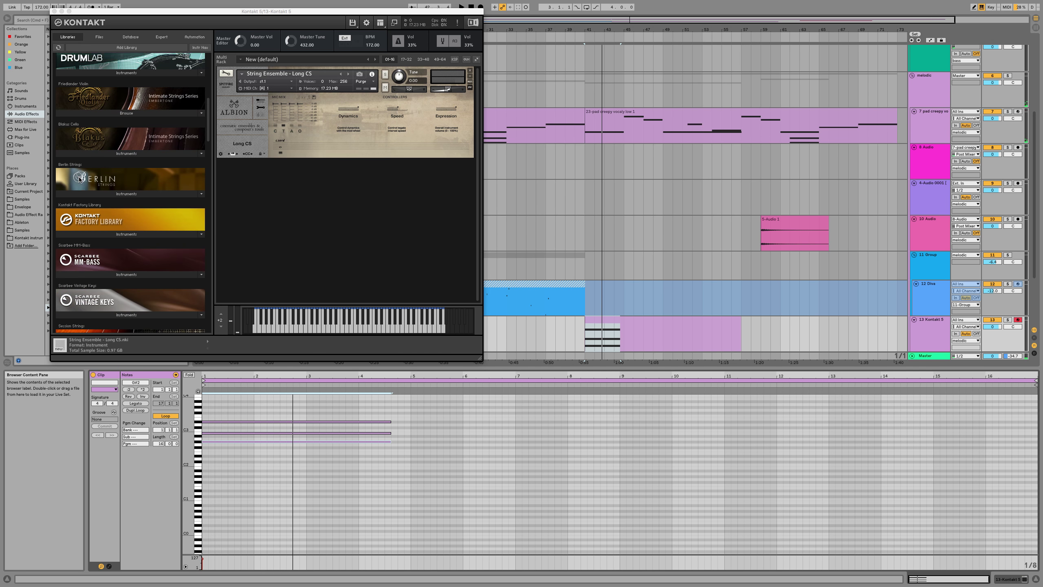
scroll(80, 180, "up", 5)
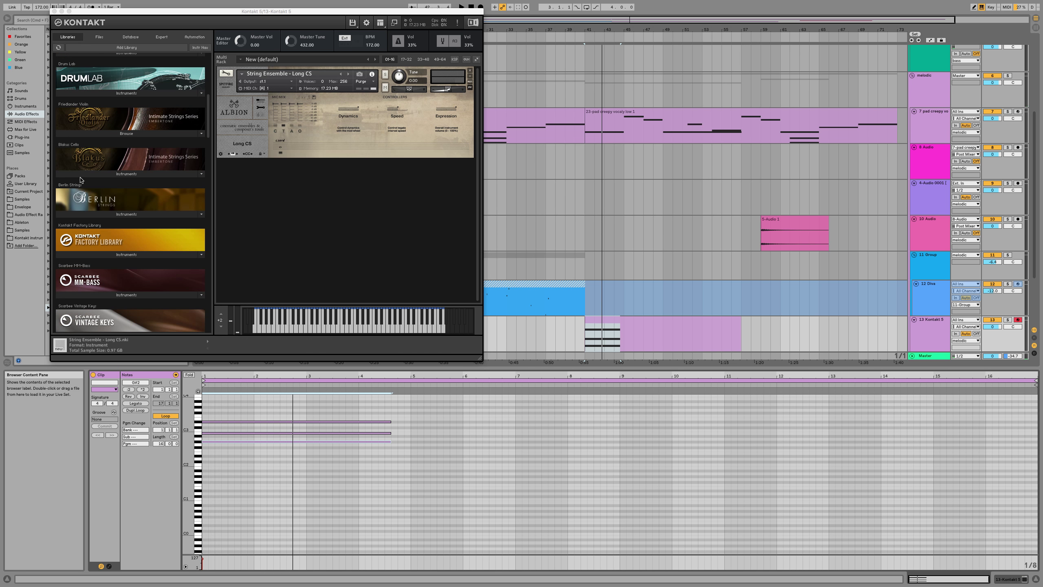
left_click(139, 215)
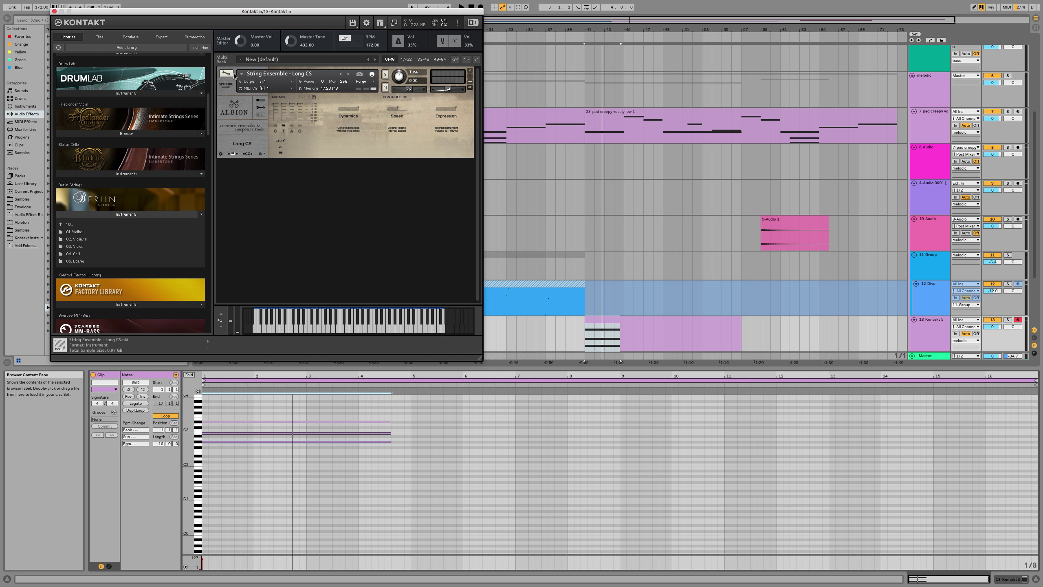
Step: Replace the String Ensemble - Long CS instrument with 1st_Violins_Dynamics from the Violins I folder
key("Delete")
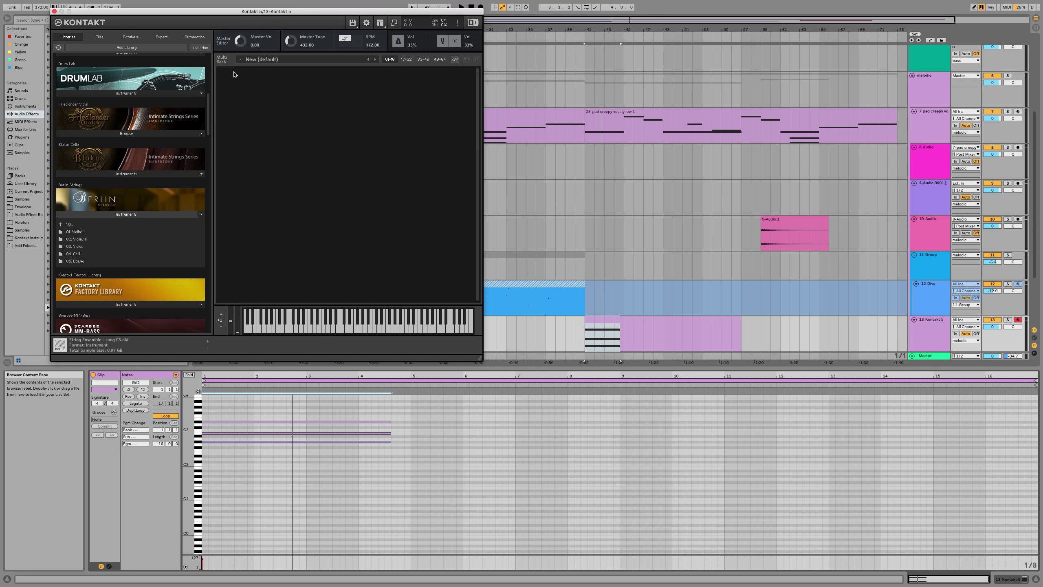
double_click(75, 231)
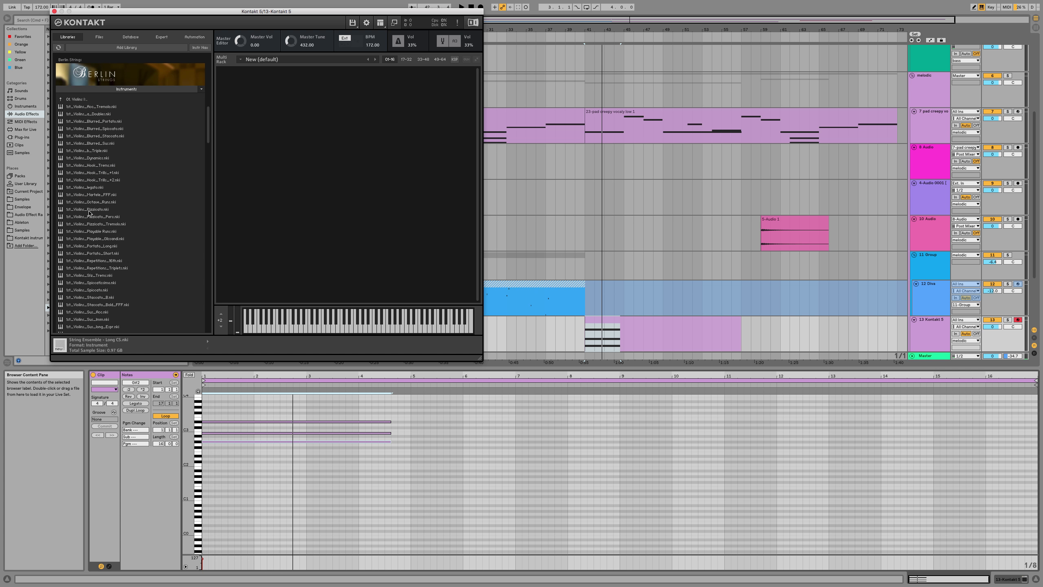
double_click(99, 159)
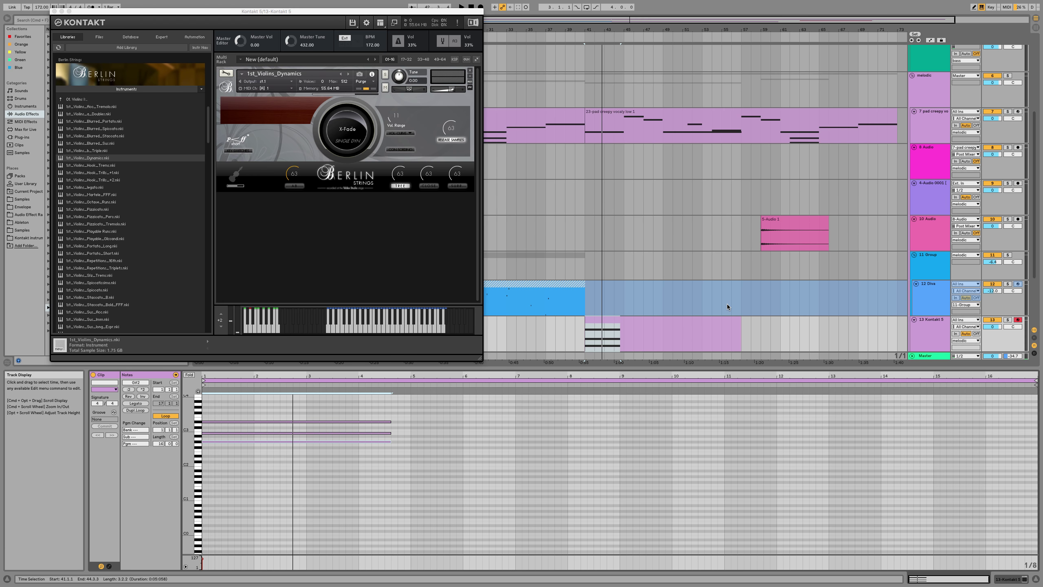
Step: Start playback with the new violin instrument and solo the 13 Kontakt 5 track
key("space")
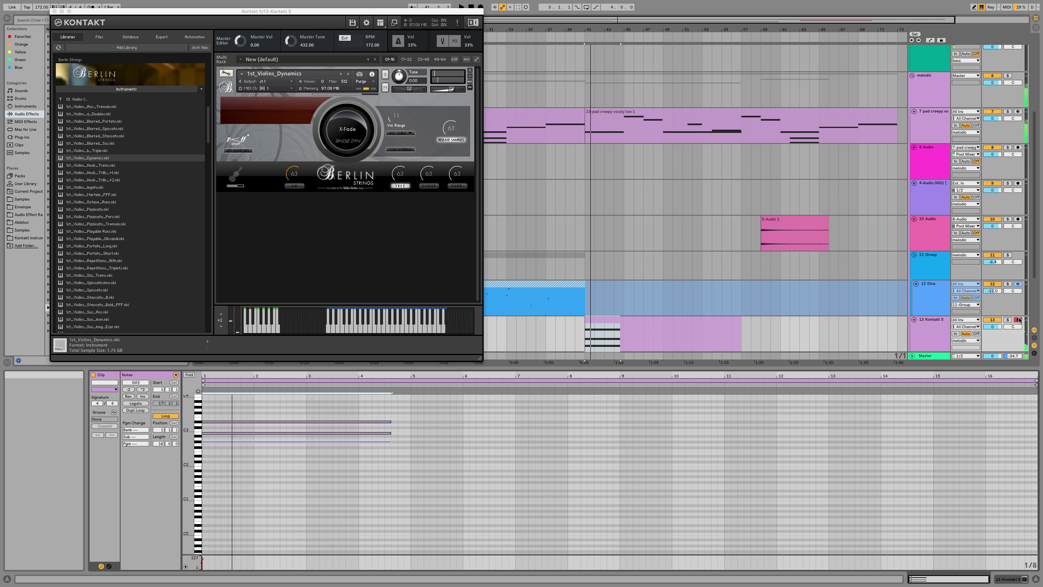
left_click(1007, 319)
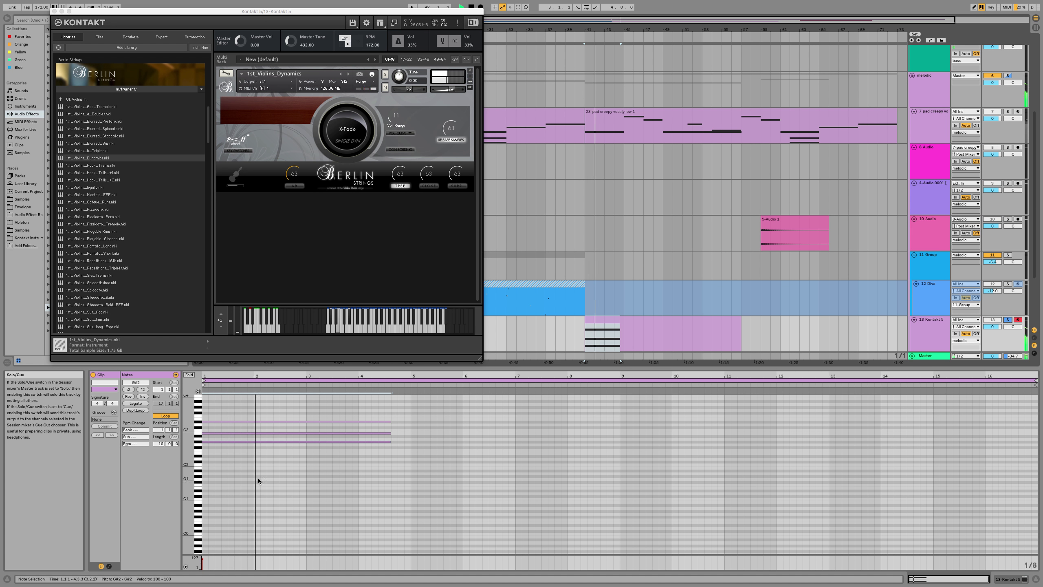
Step: Enable note preview in the clip's editor and audition the chord's notes individually, including B2 and D#3
left_click_drag(275, 442, 278, 450)
left_click(198, 391)
left_click(233, 448)
left_click_drag(234, 448, 219, 436)
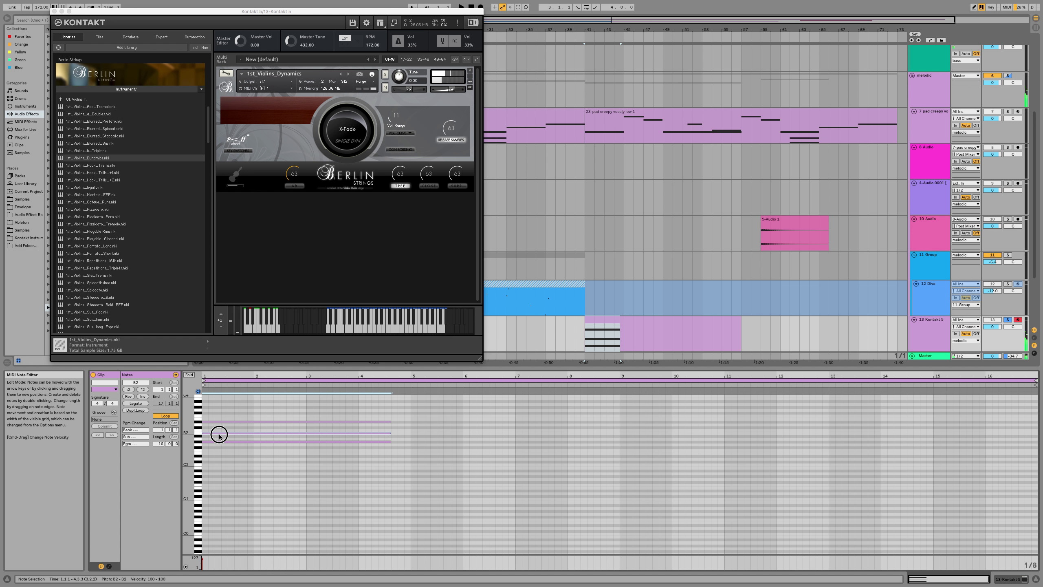
left_click(214, 421)
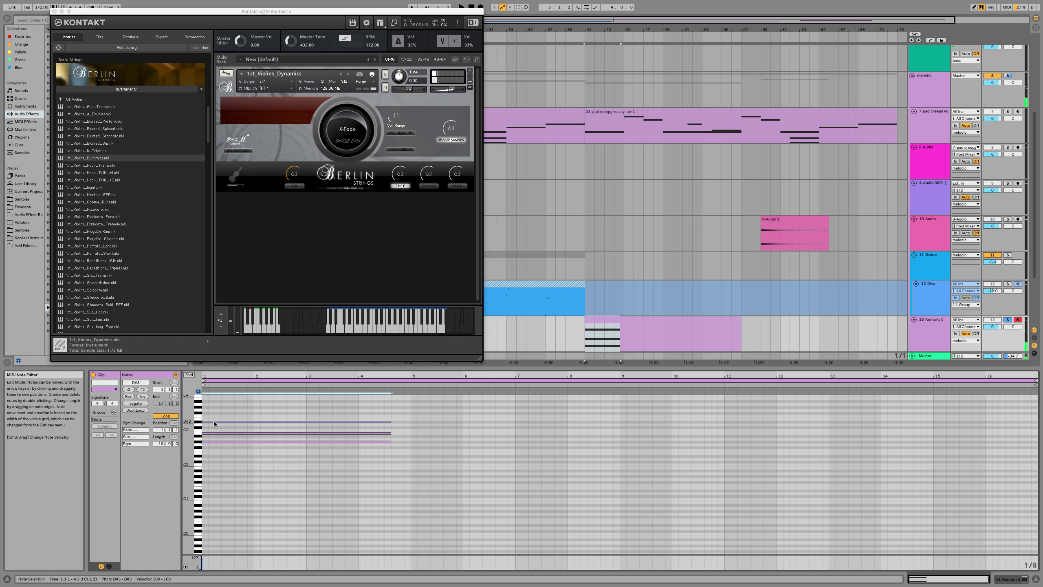
Step: Play back the soloed chord and switch on the violin control in the Berlin Strings instrument
key("space")
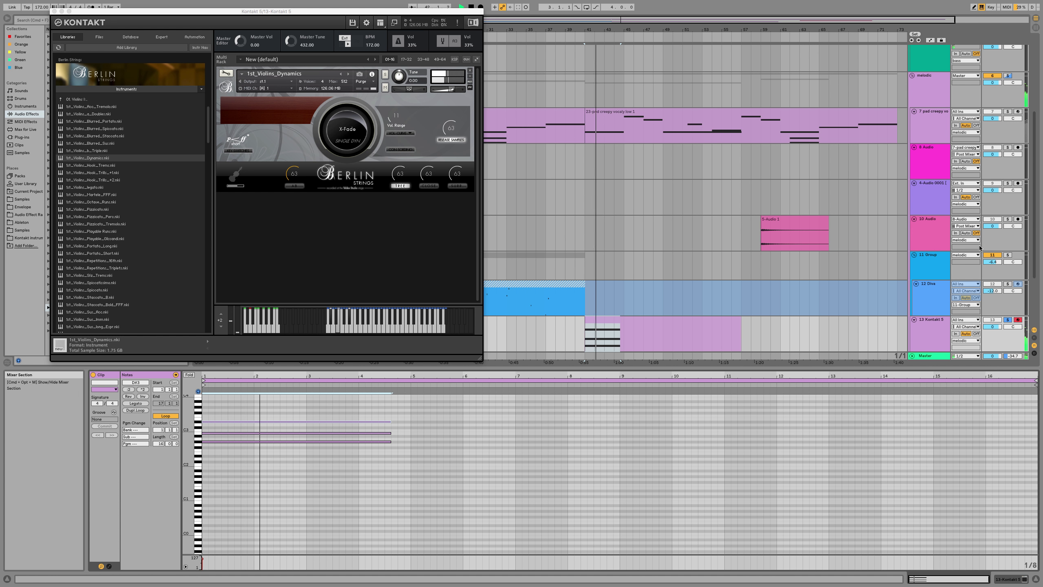
key("space")
key("space")
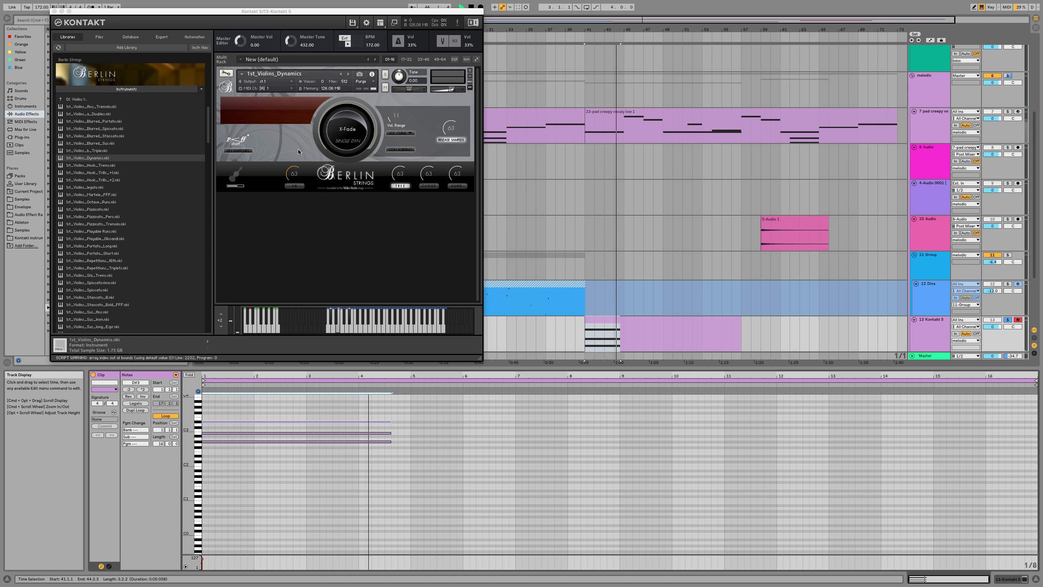
left_click(236, 181)
key("space")
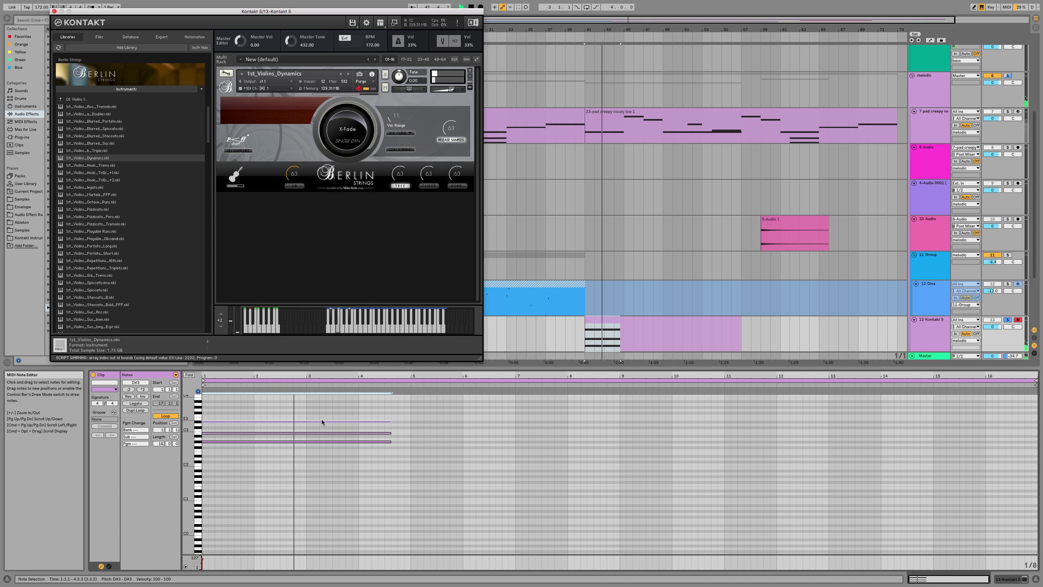
Step: Shorten all three chord notes to about 1.2.2 long and play them back
left_click_drag(418, 420, 367, 479)
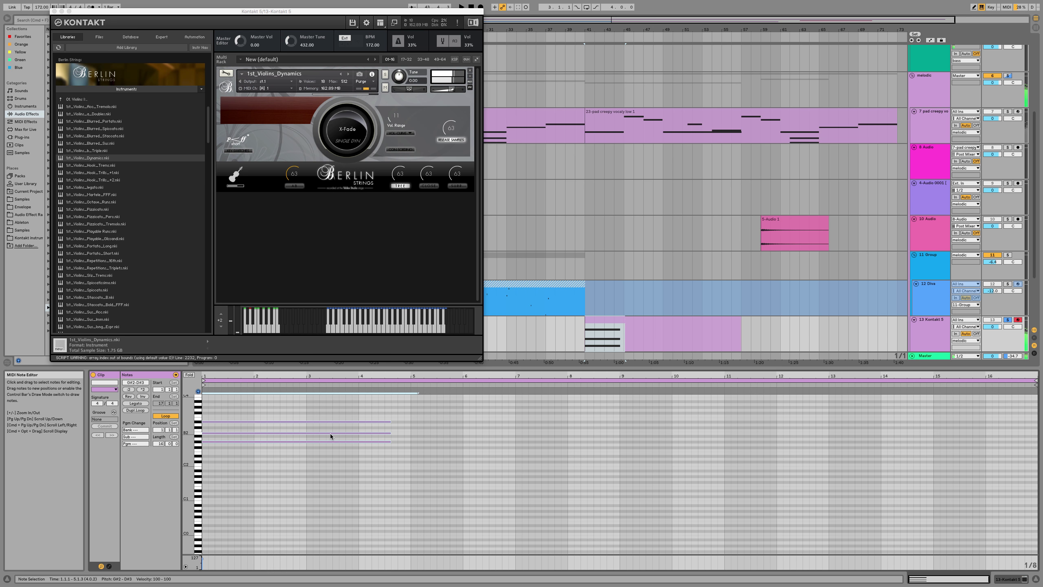
left_click_drag(391, 422, 286, 422)
key("space")
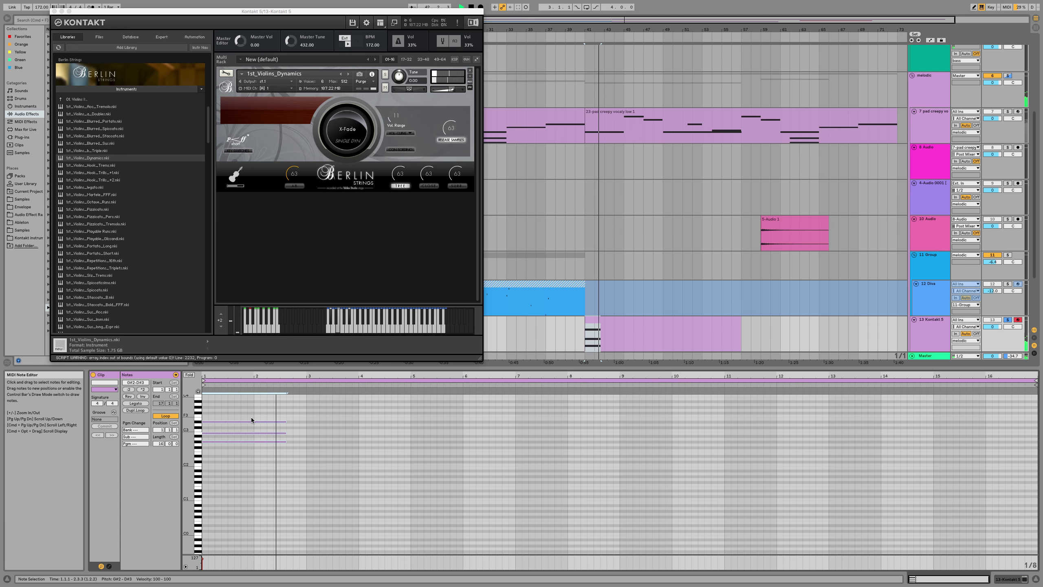
Step: Duplicate the chord directly after itself, raise the copy's upper notes to C#3 and G#3, and play both chords back
key("super+d")
key("space")
left_click_drag(301, 423, 295, 422)
left_click_drag(362, 421, 306, 409)
key("space")
key("space")
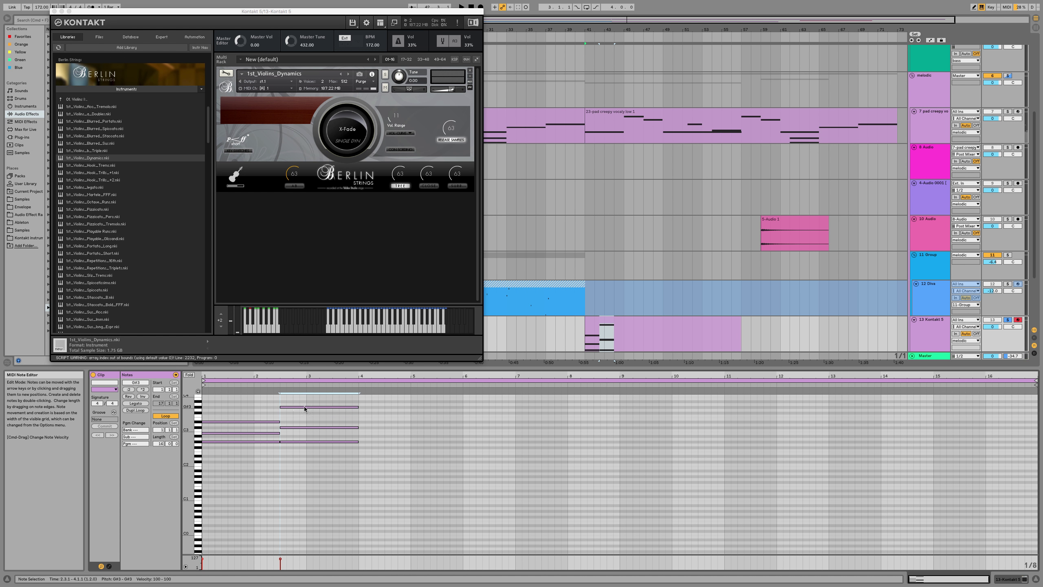
Step: Raise the first chord's B2 to C#3 and its D#3 an octave to D#4, playing back the changes
left_click_drag(263, 433, 263, 425)
key("space")
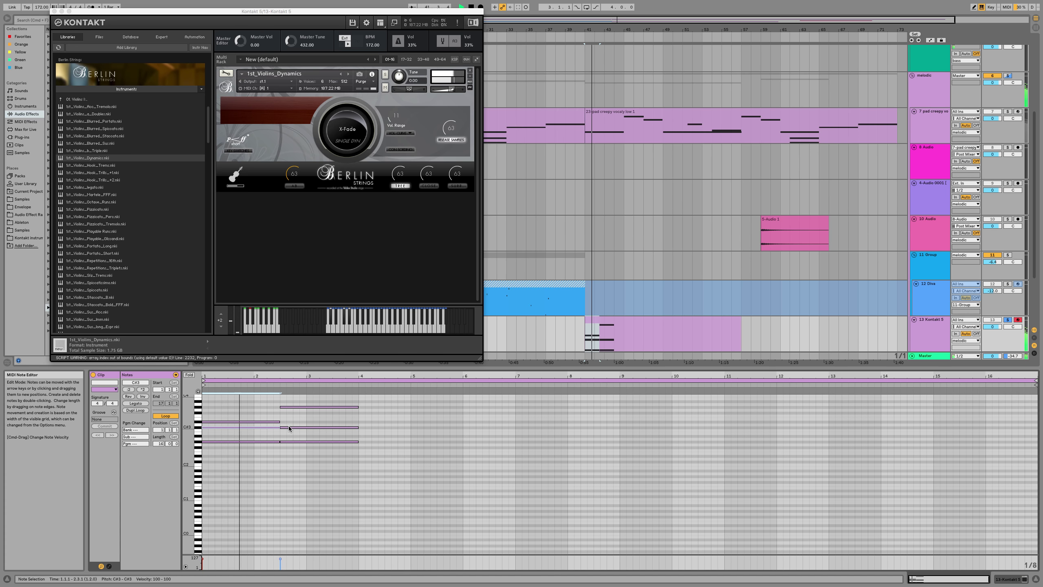
left_click_drag(228, 424, 226, 401)
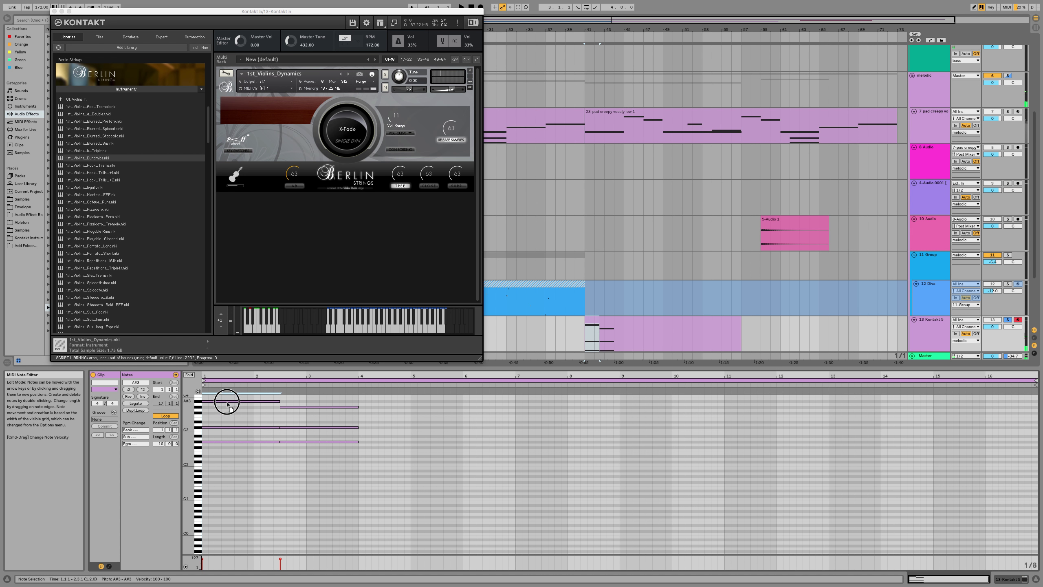
scroll(240, 423, "up", 3)
key("Up")
key("Up")
key("Up")
key("Up")
key("Up")
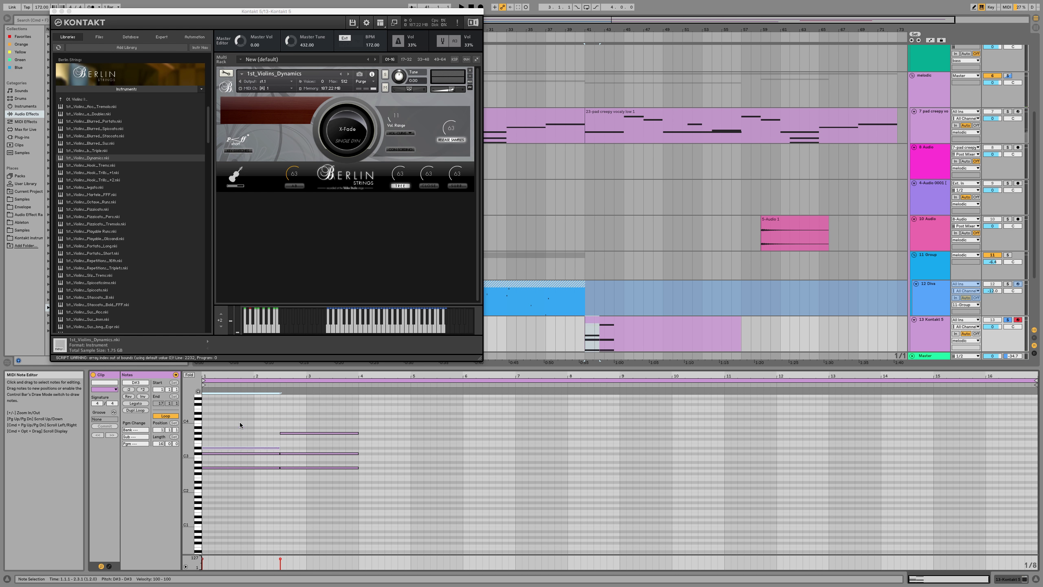
key("space")
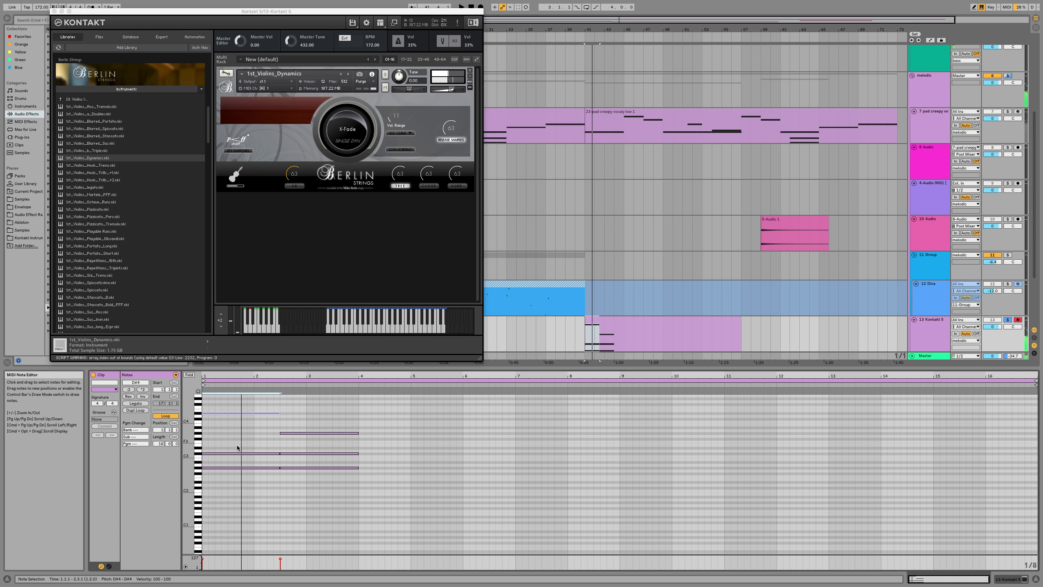
key("space")
Step: Add G#3 to the first chord and revoice the second chord as B2, E3 and B3, checking by playback
left_click_drag(235, 453, 296, 438)
key("space")
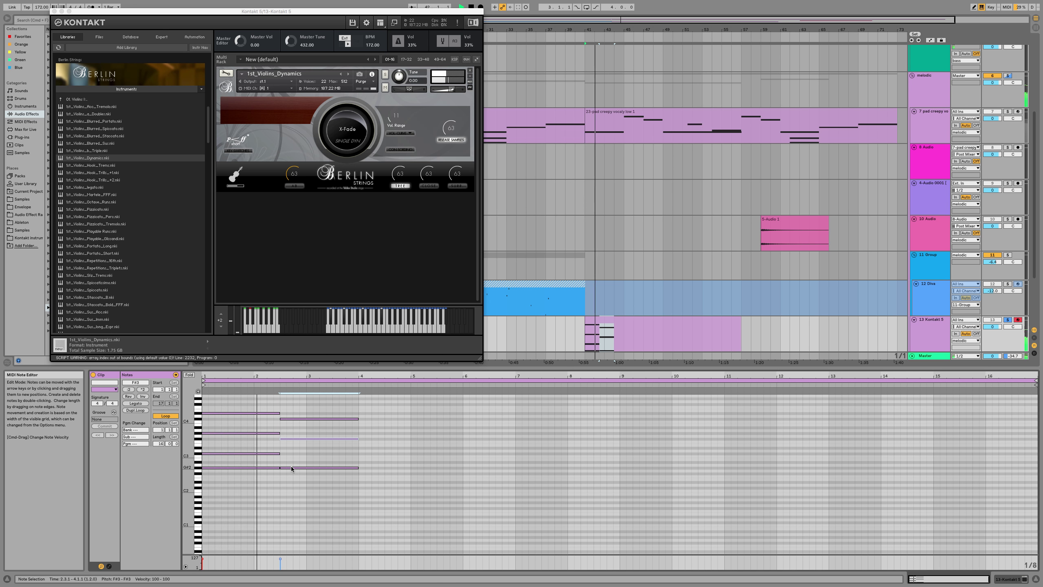
left_click_drag(291, 467, 292, 425)
left_click(289, 439)
key("space")
left_click(292, 419)
Step: Remove the 1st_Violins_Dynamics instrument without saving changes and load 1st_Violins_legato from the Berlin Strings library
left_click(236, 72)
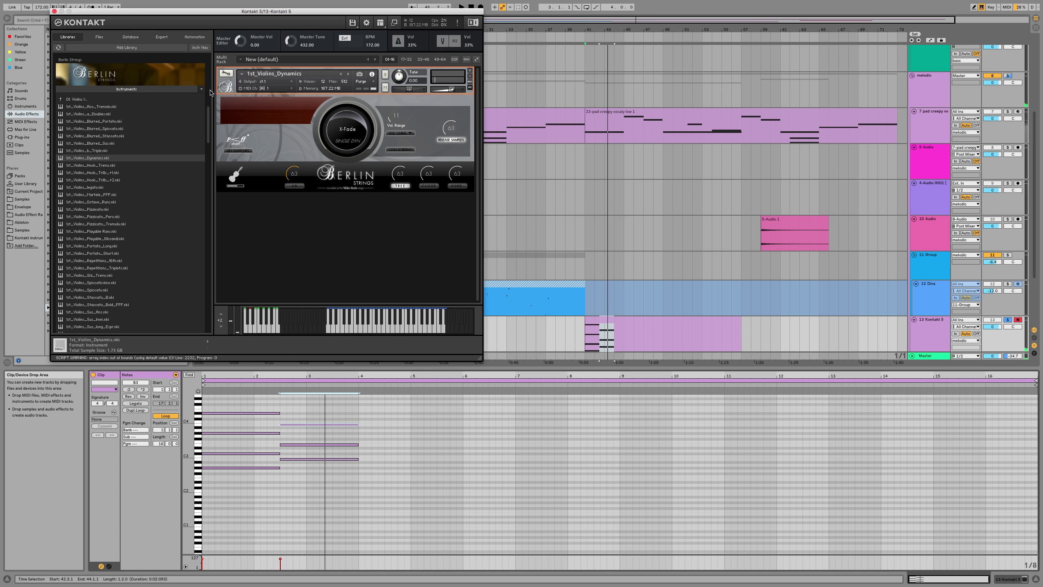
key("Delete")
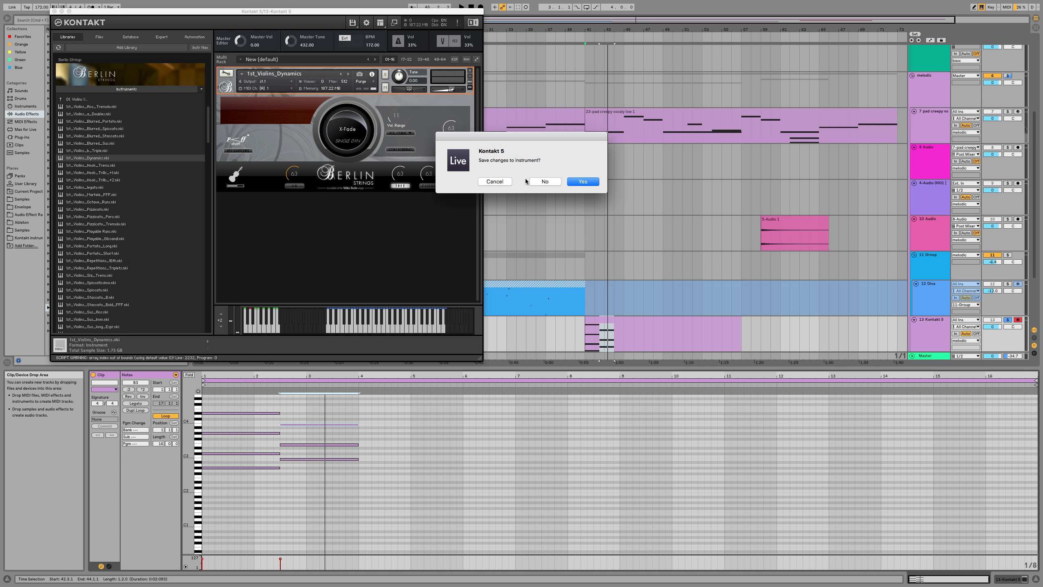
left_click(543, 183)
left_click(99, 188)
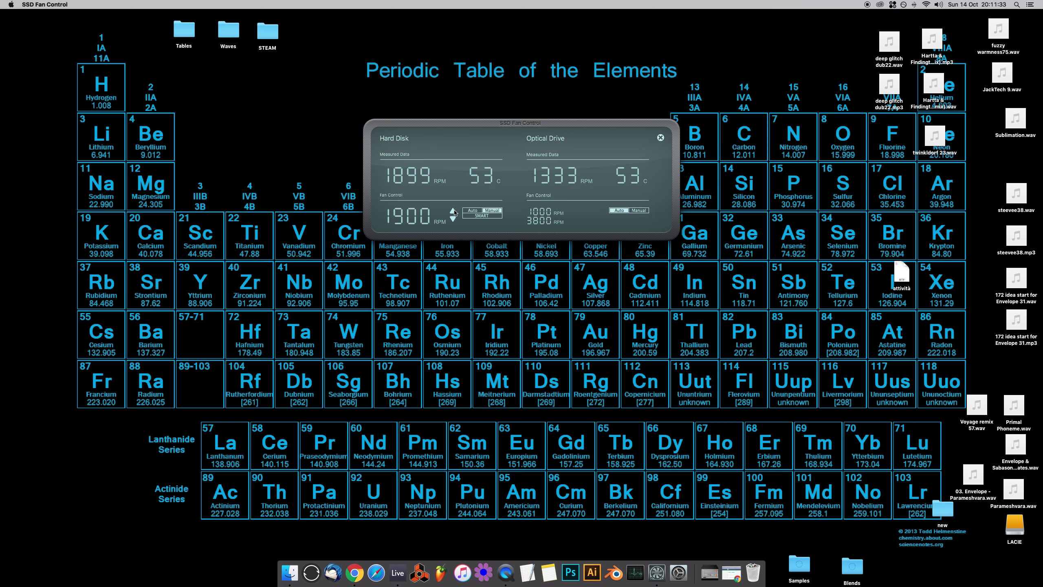
left_click(453, 212)
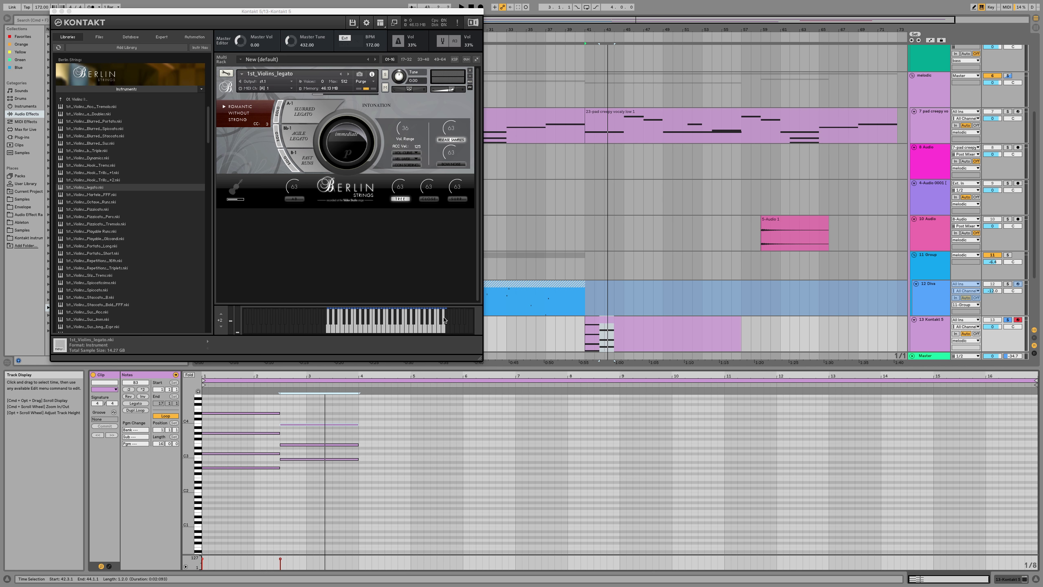
Step: Play back the first chord several times with the legato violins and select its G#2 note
key("space")
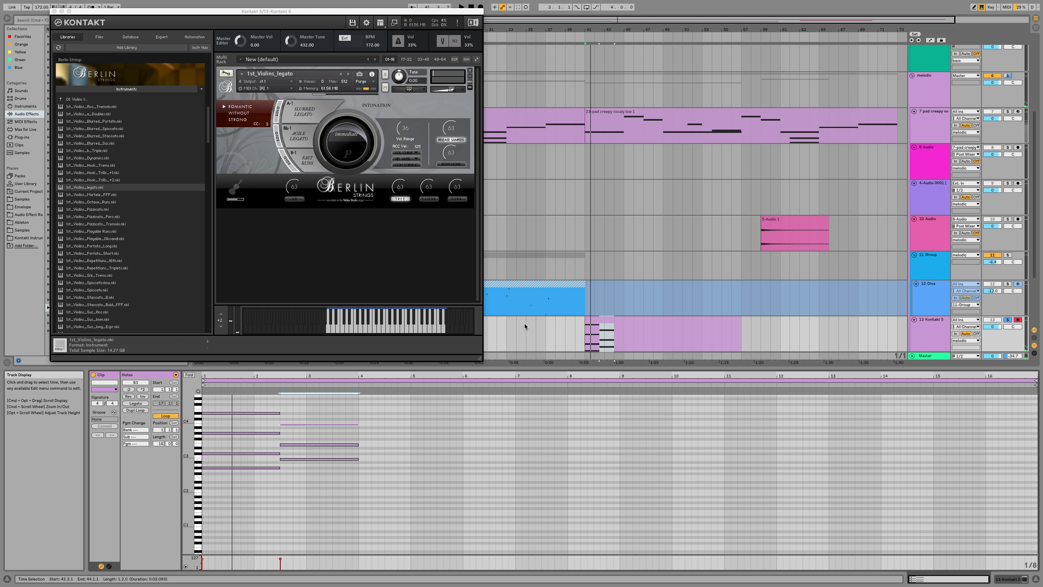
key("space")
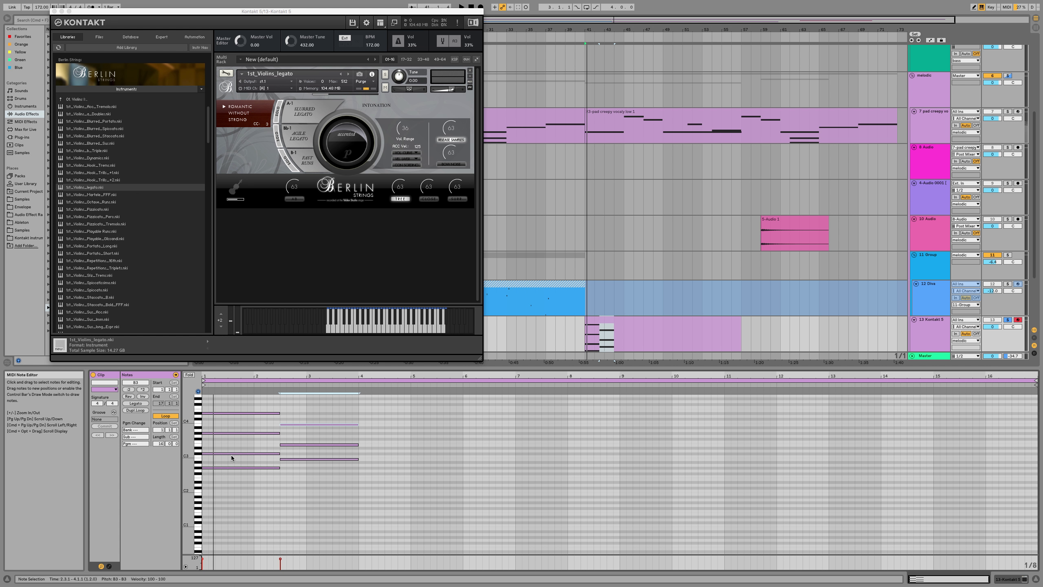
left_click(224, 468)
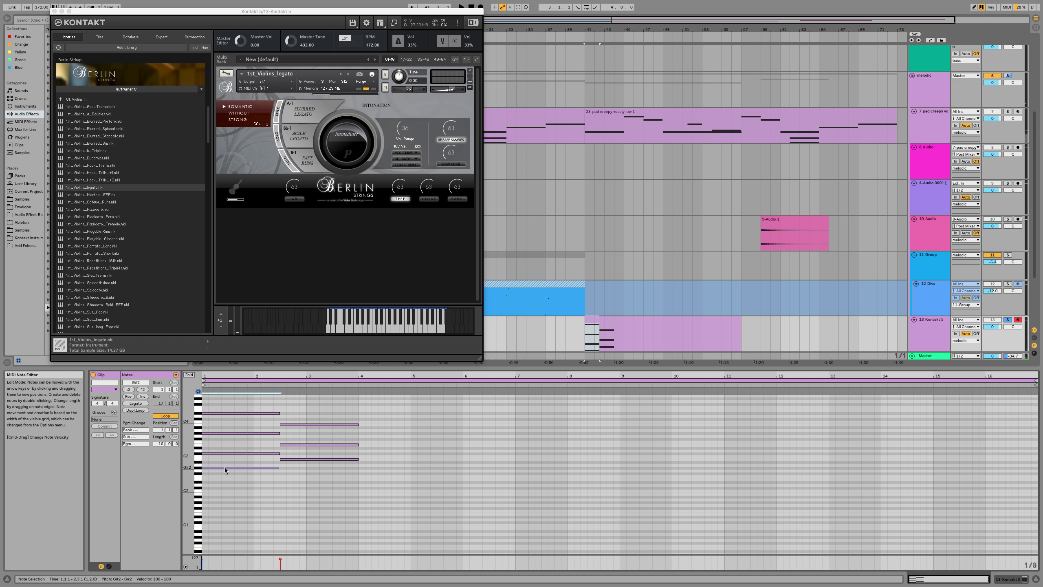
key("space")
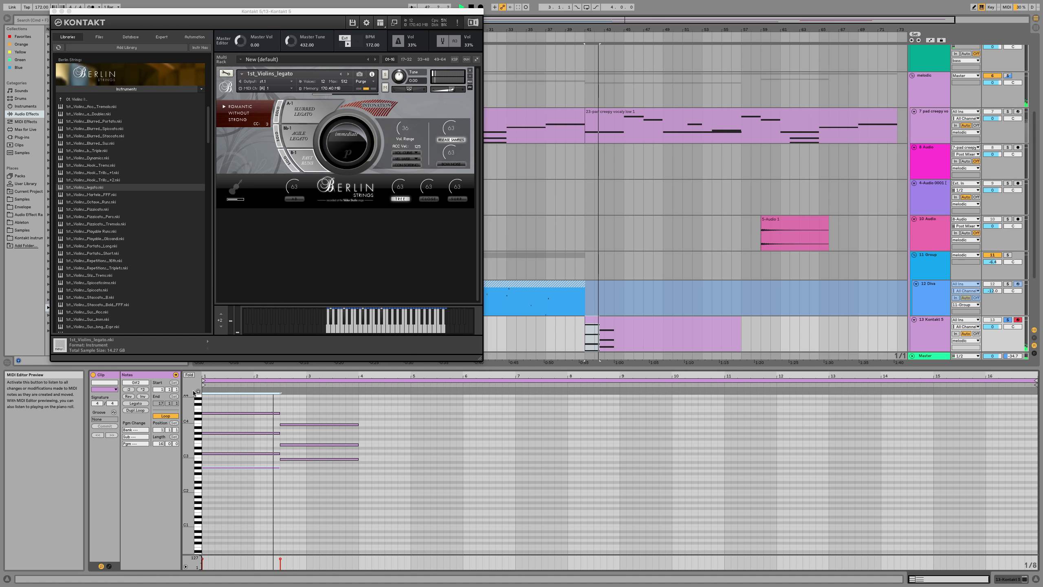
key("space")
key("space")
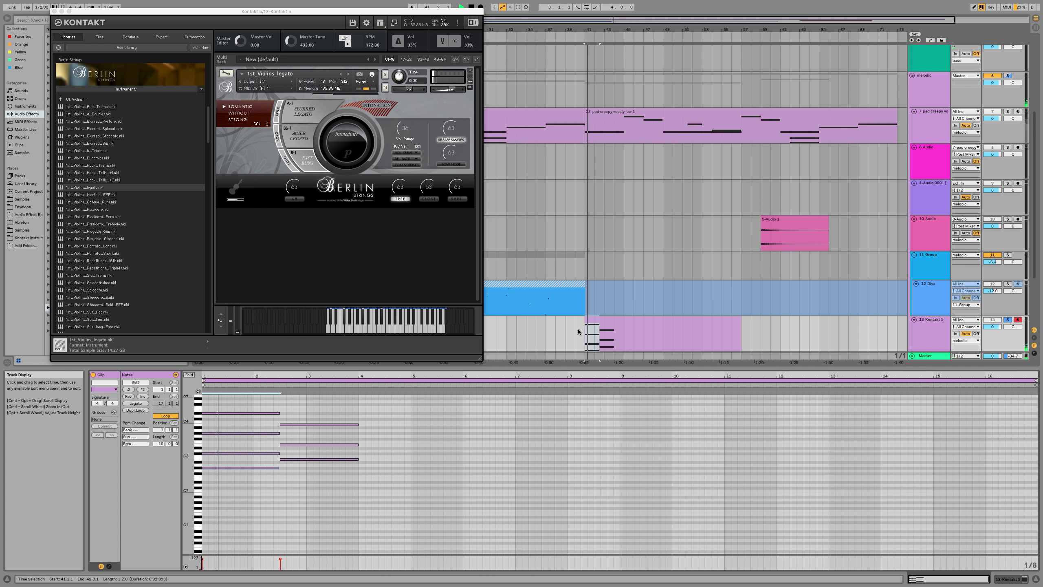
key("space")
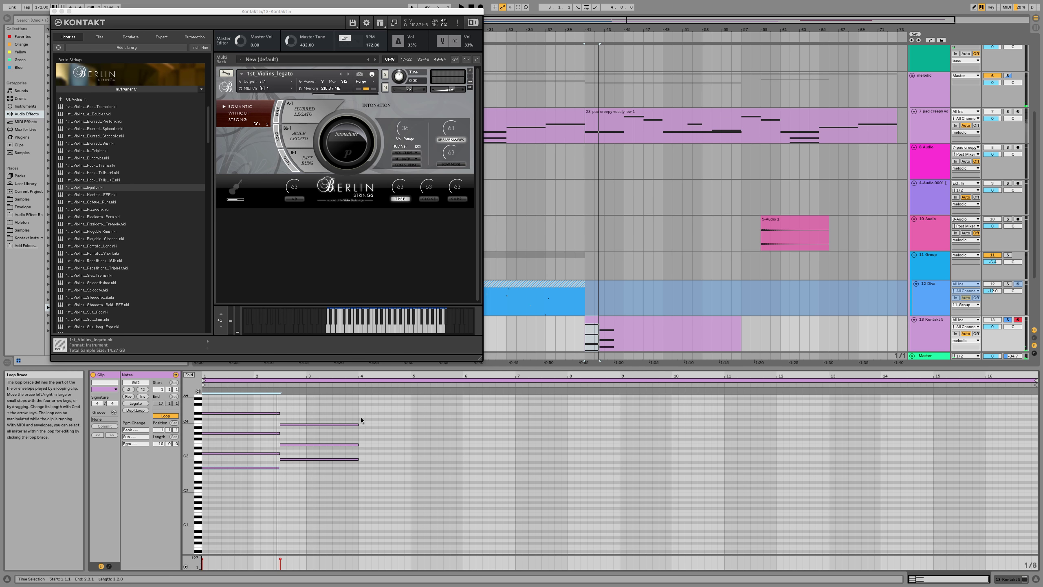
Step: Select the first chord's C#3 and D#4 in turn and lower the D#4's velocity to 72
left_click(258, 453)
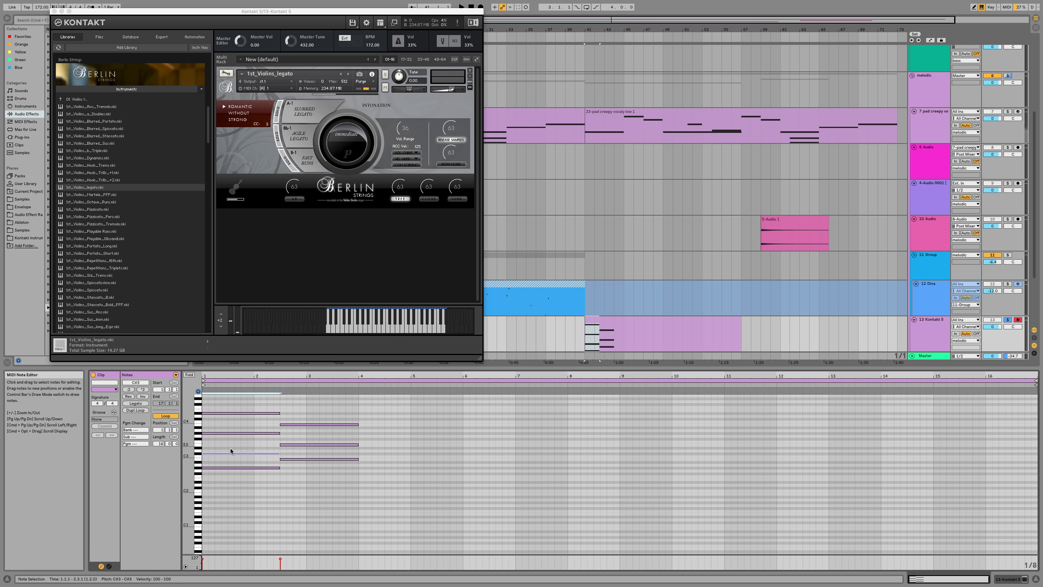
left_click(231, 412)
left_click_drag(231, 411, 231, 419)
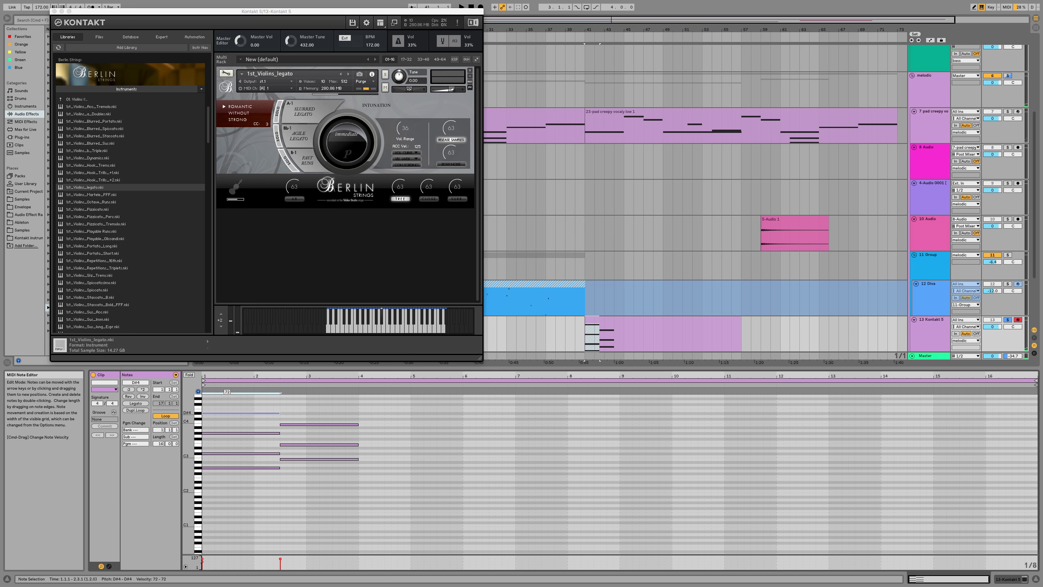
Step: Switch on the violin control in the legato instrument and play back the first chord
left_click(236, 190)
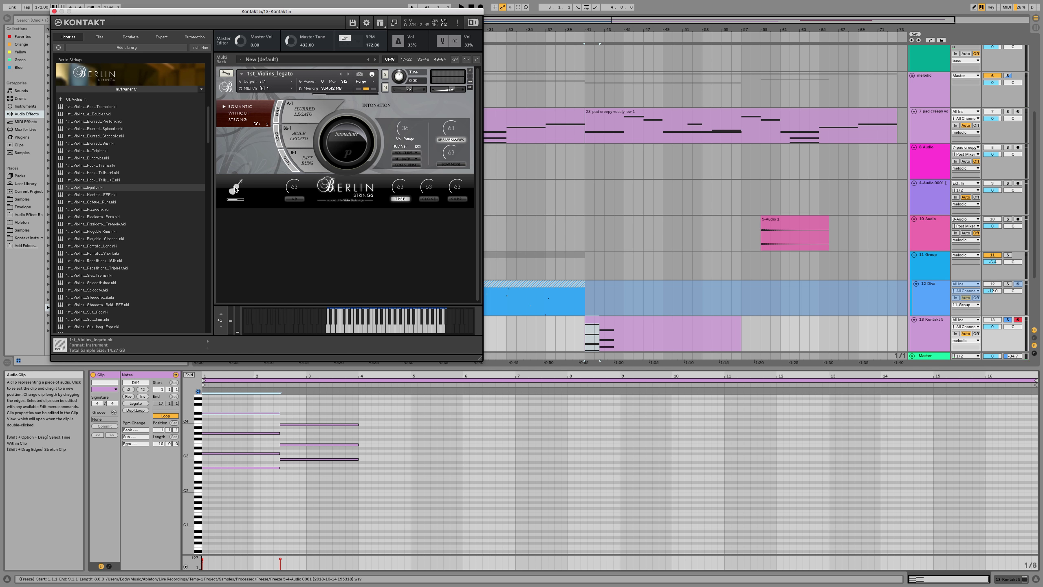
key("space")
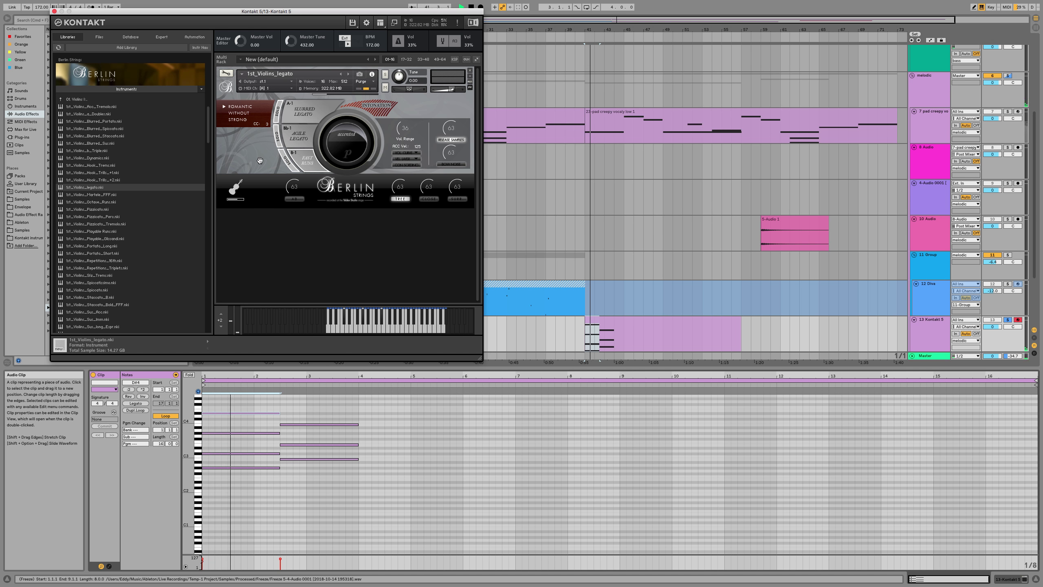
key("space")
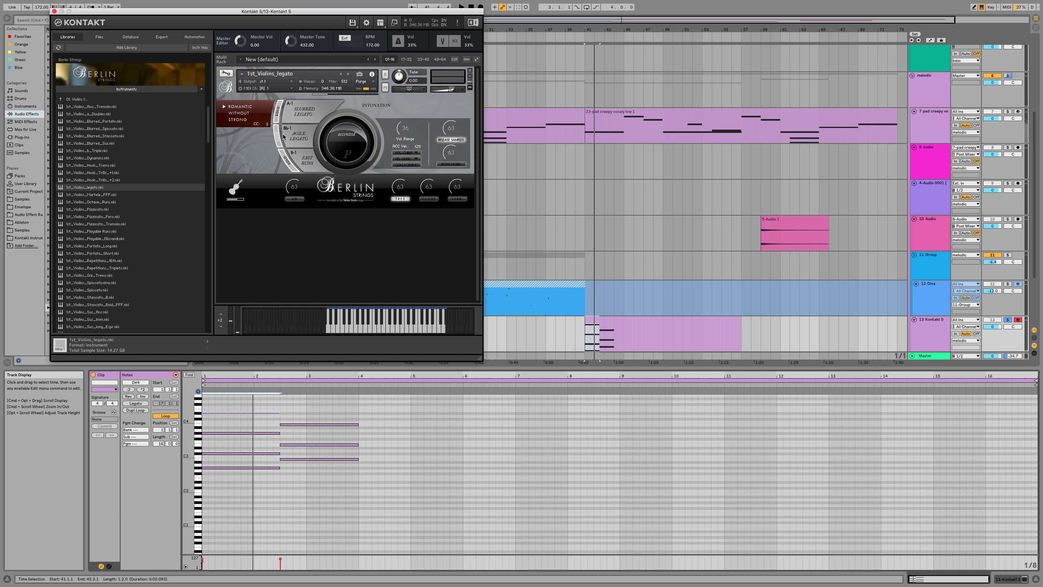
Step: Try out the legato instrument's articulation settings and central dial while playing back the first chord
left_click(277, 116)
left_click(353, 195)
left_click(415, 133)
left_click(342, 155)
key("space")
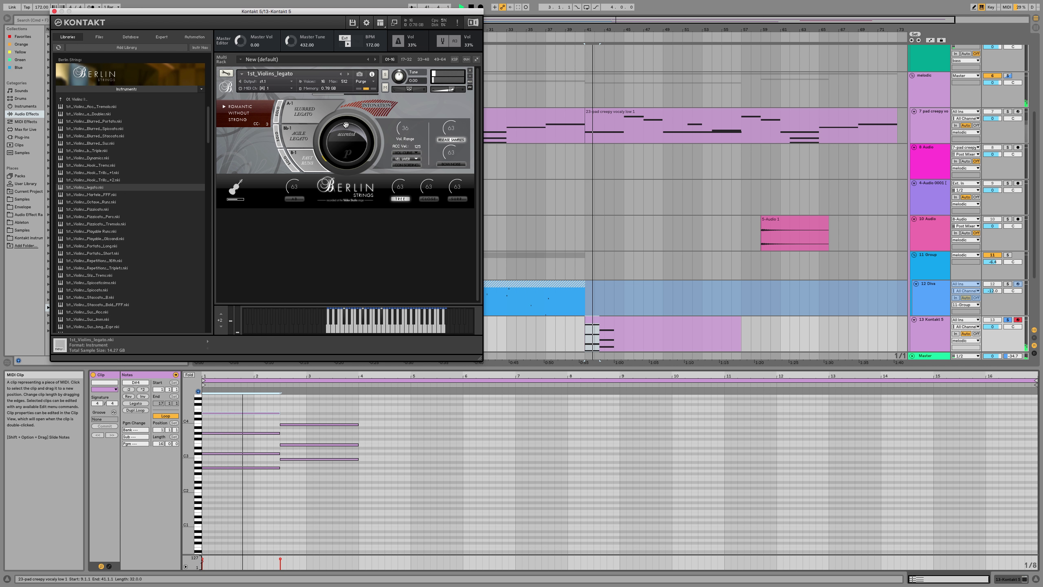
left_click(355, 155)
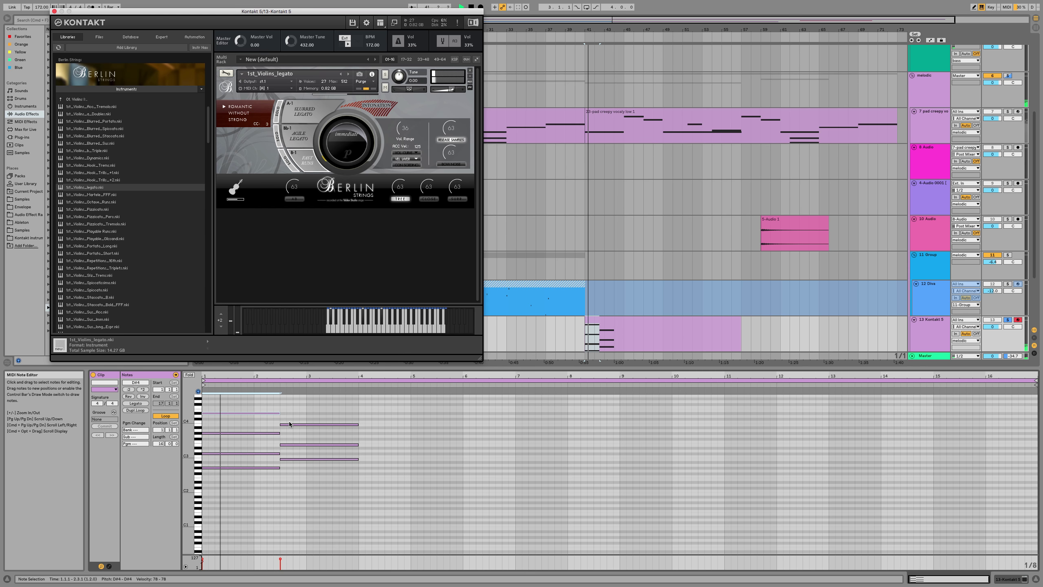
Step: Lower the first chord's D#4 to velocity 1, delete that note, and play the chord without it
left_click_drag(268, 412, 268, 450)
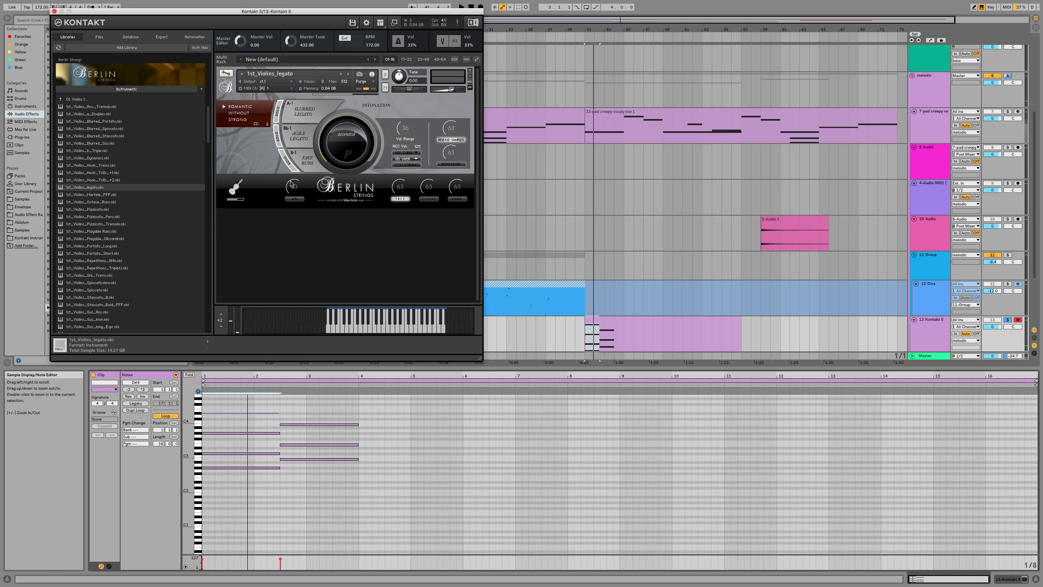
left_click(247, 413)
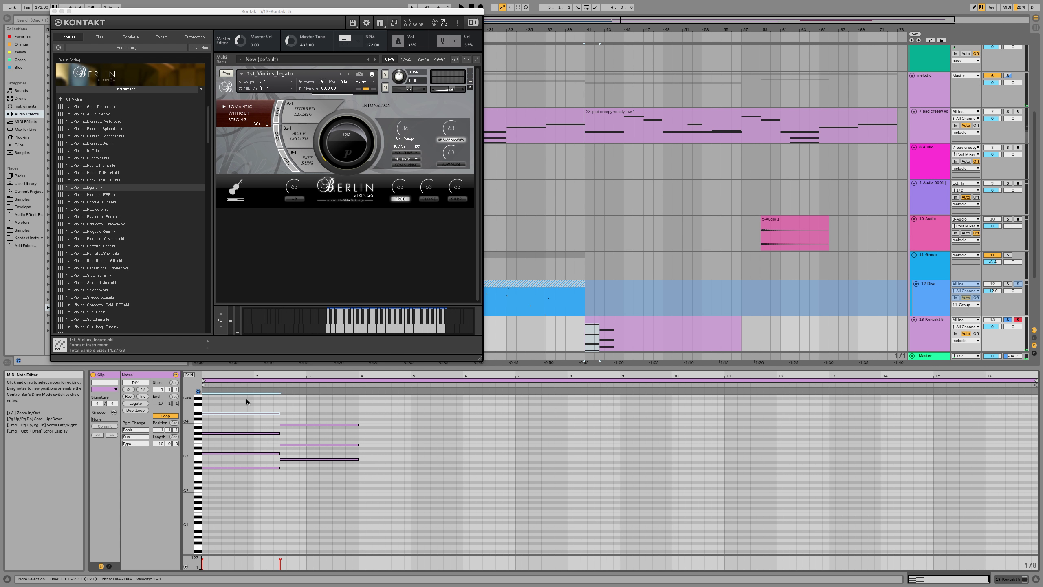
key("Delete")
key("space")
key("space")
Step: Copy the first chord's G#3 up to D#4 at velocity 100 and play the chord back
left_click(237, 432)
left_click_drag(238, 433, 238, 416)
key("space")
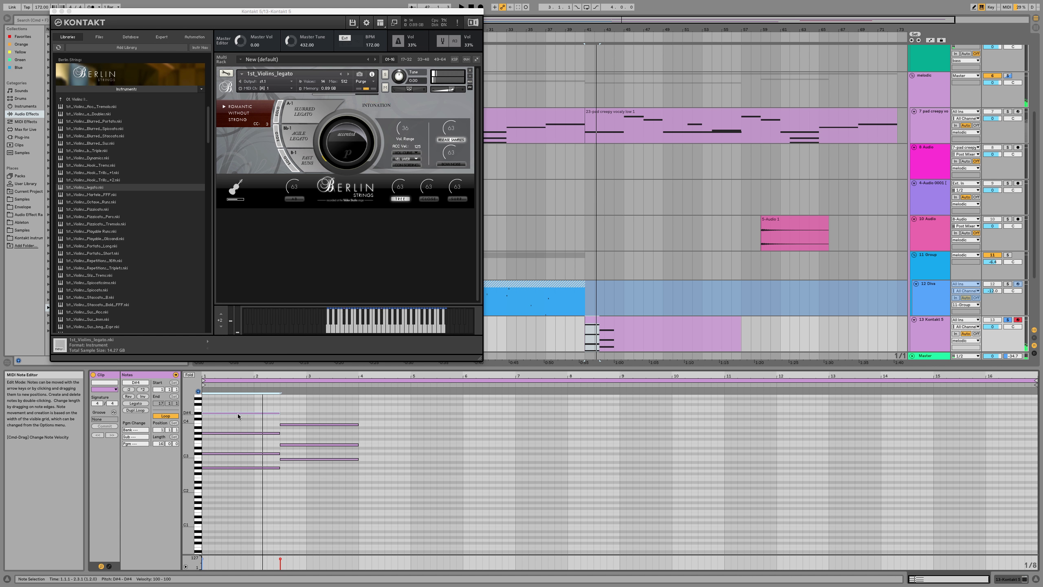
key("space")
key("space")
key("space")
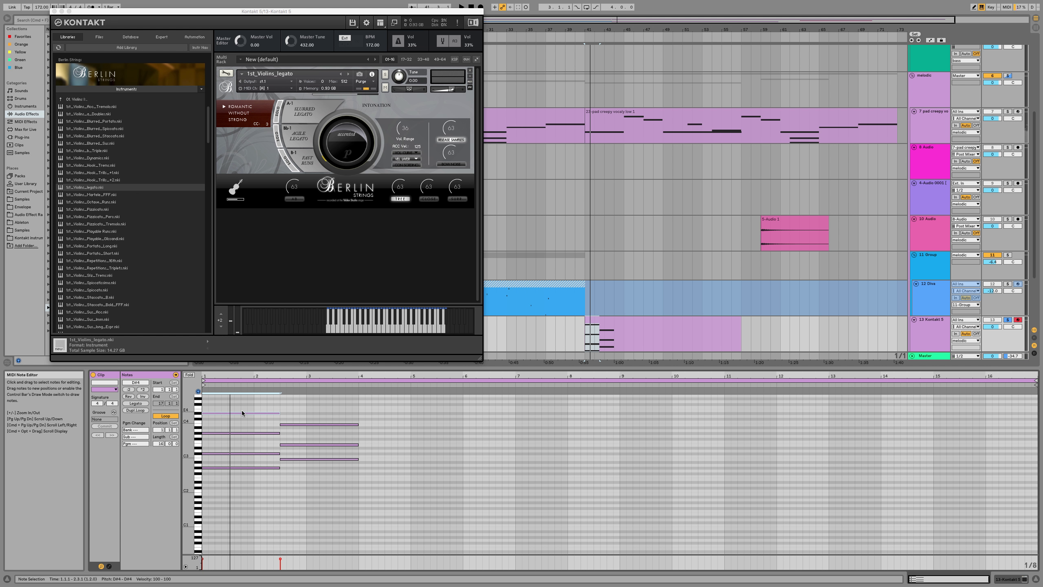
Step: Audition C#3 together with E3 and with G#3 by playing the legato violins live
key("d")
key("d")
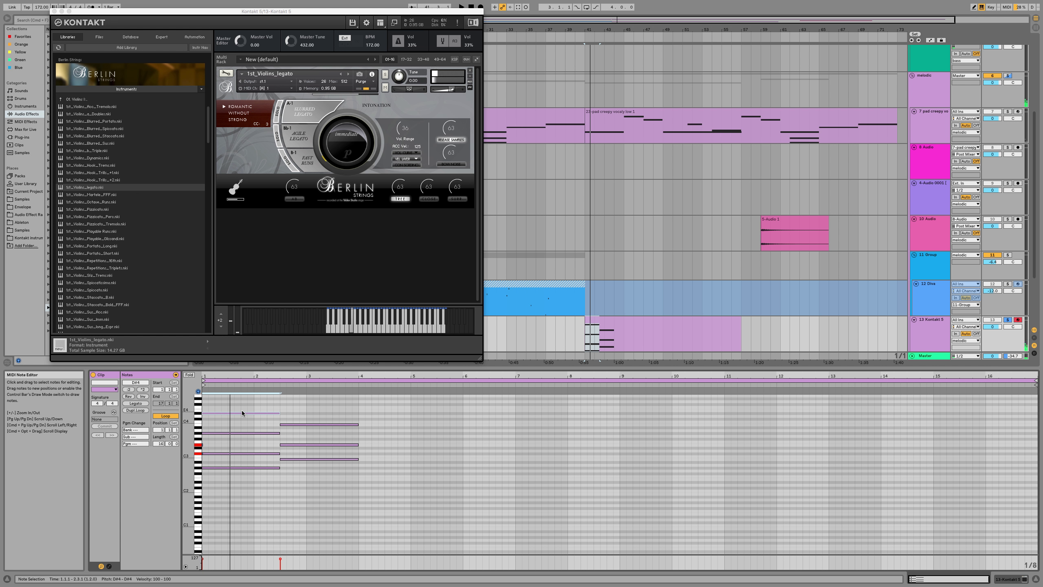
key("y")
key("y")
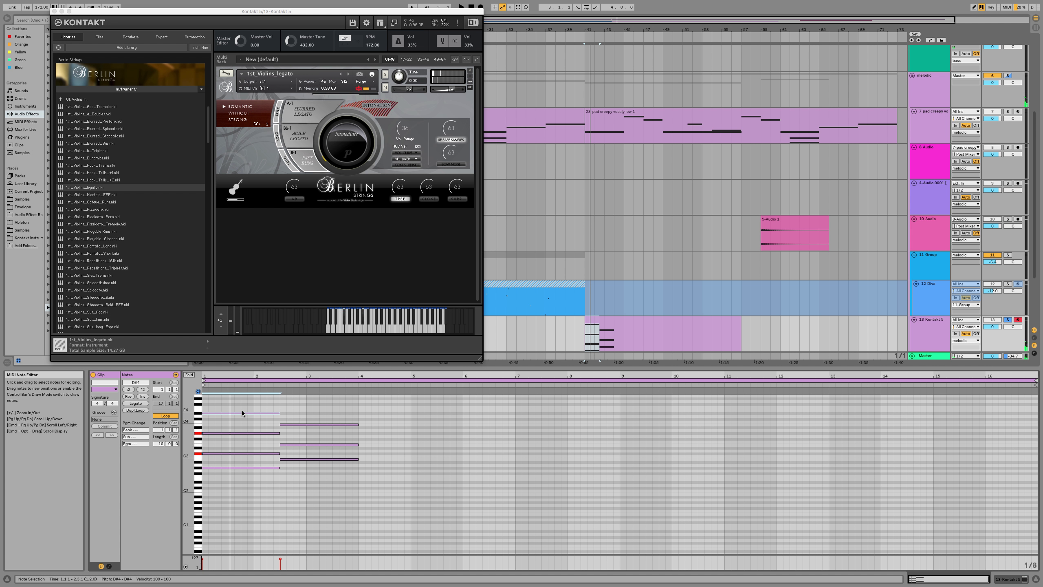
key("w")
key("y")
key("y")
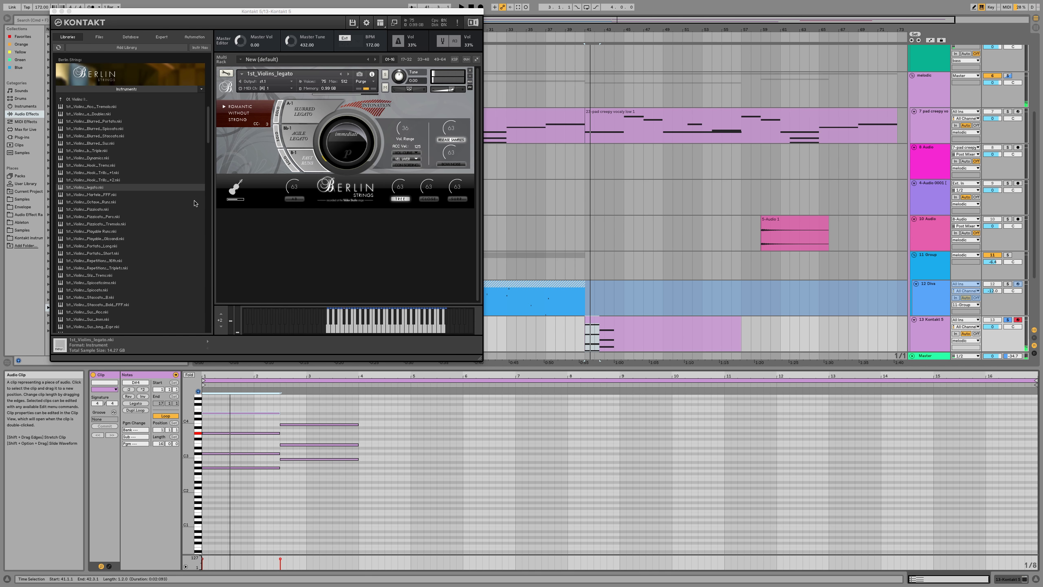
key("y")
key("w")
key("y")
key("w")
Step: Replace the legato violins with 1st_Violins_Sus_long_Espr without saving changes, and audition C#3 with G#3 live
scroll(116, 225, "down", 3)
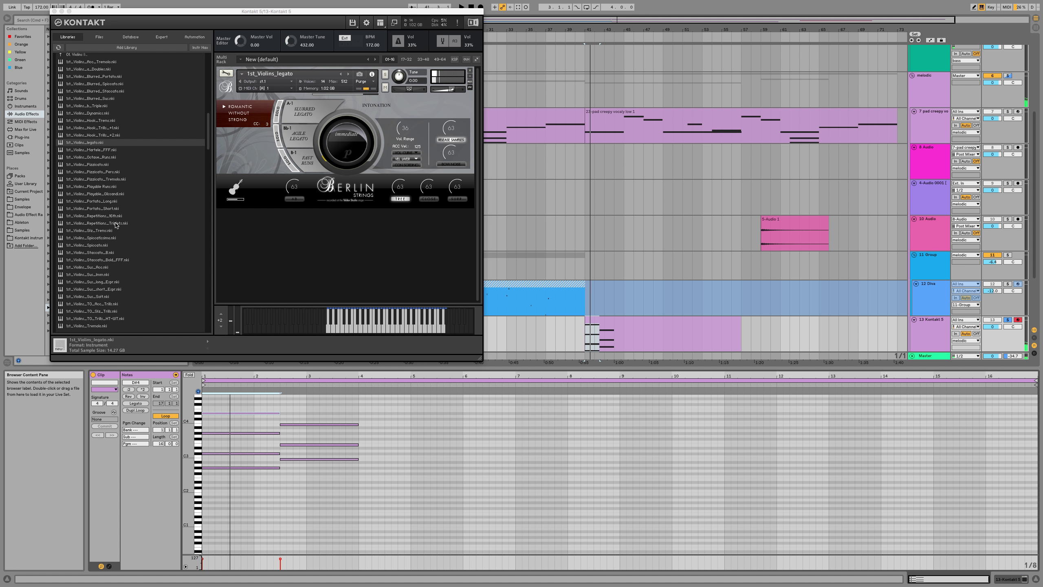
left_click(108, 268)
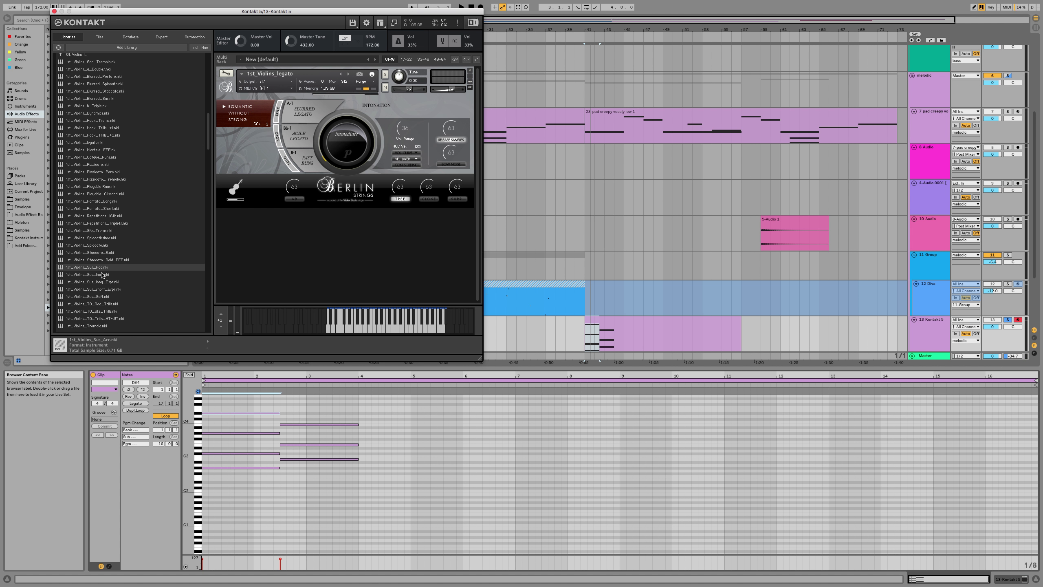
left_click(106, 276)
left_click(108, 283)
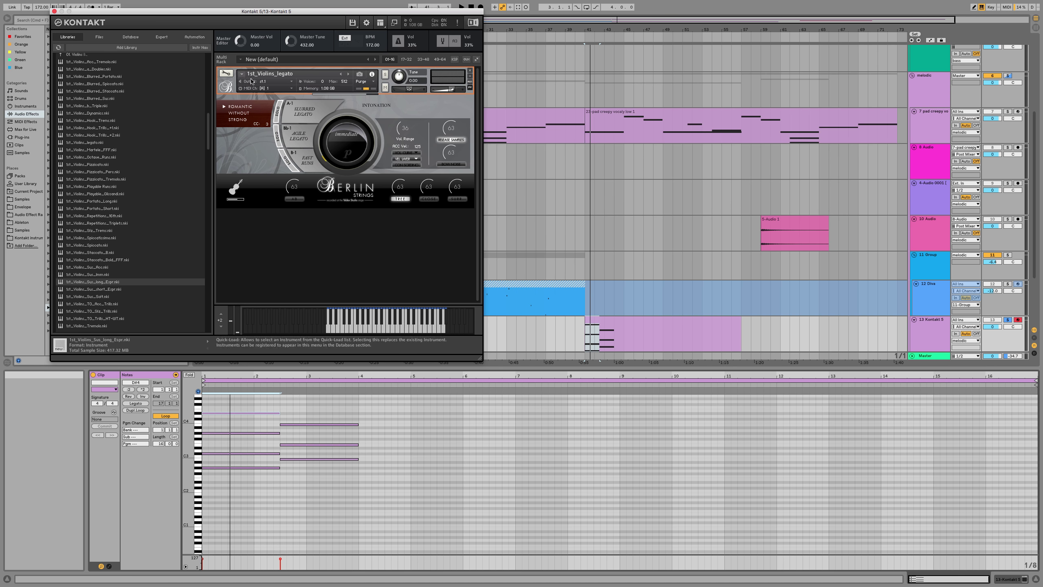
double_click(101, 283)
left_click(542, 182)
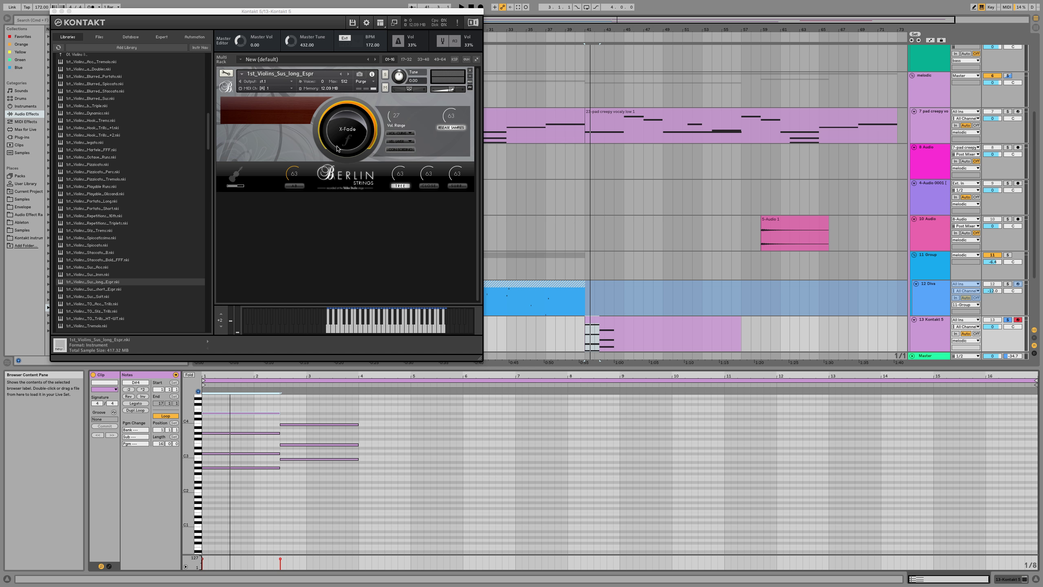
key("w")
key("y")
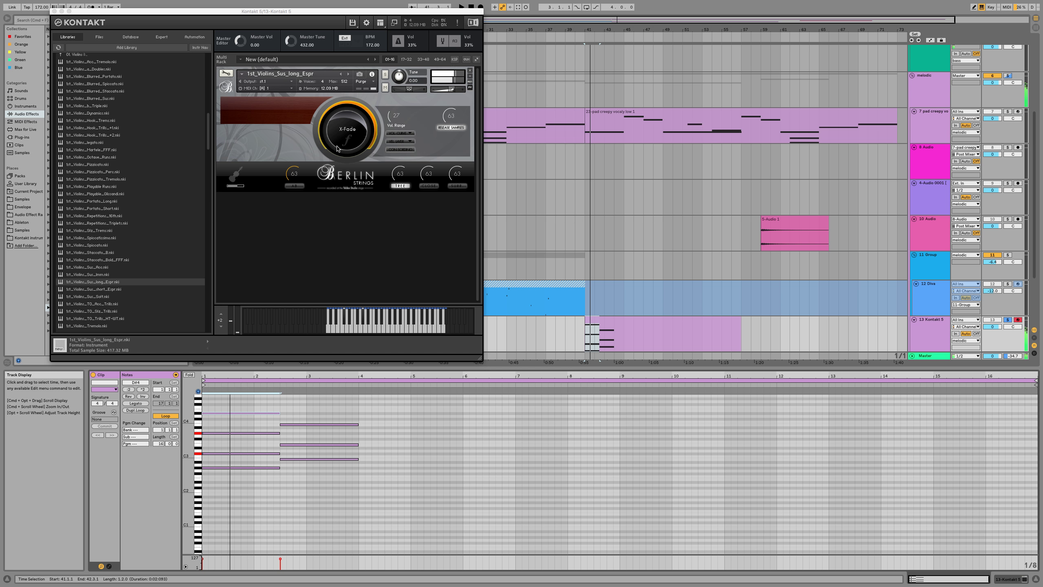
Step: Audition C#3 with G#3 live, play back the chords, and lower the Kontakt 5 track's volume to -2.0 dB
key("w")
key("y")
key("space")
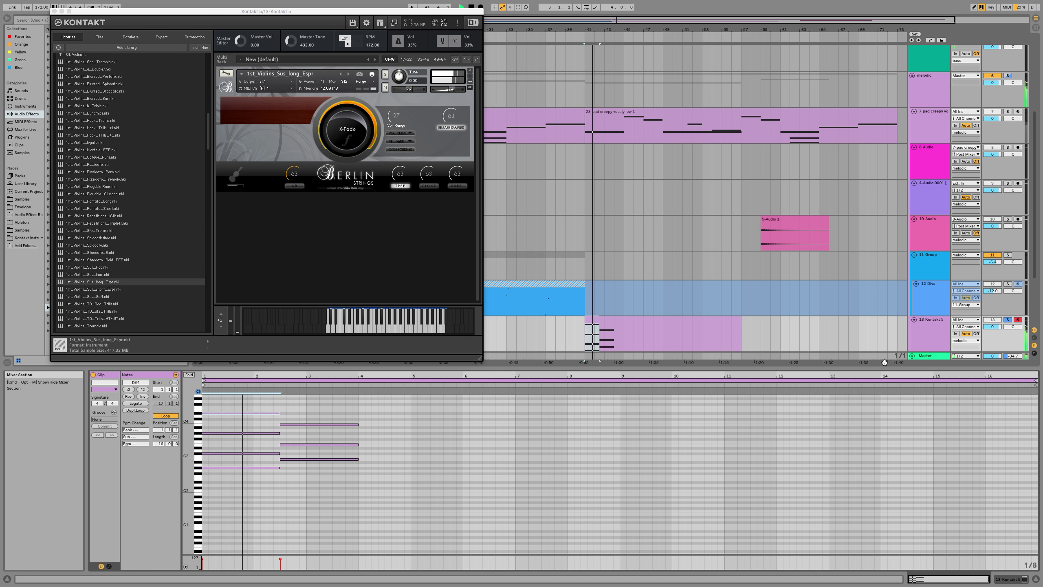
left_click_drag(992, 327, 993, 332)
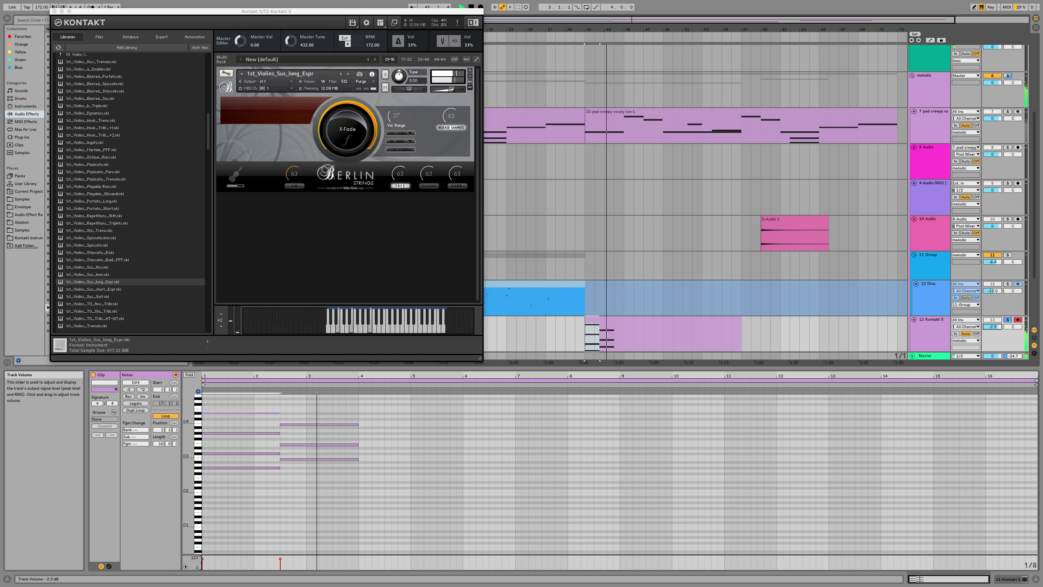
Step: Try replacing the second chord with a duplicate of the first chord lengthened to bar 3, and undo these edits
key("space")
left_click_drag(315, 405, 242, 534)
key("Delete")
left_click_drag(283, 414, 309, 418)
key("space")
key("super+d")
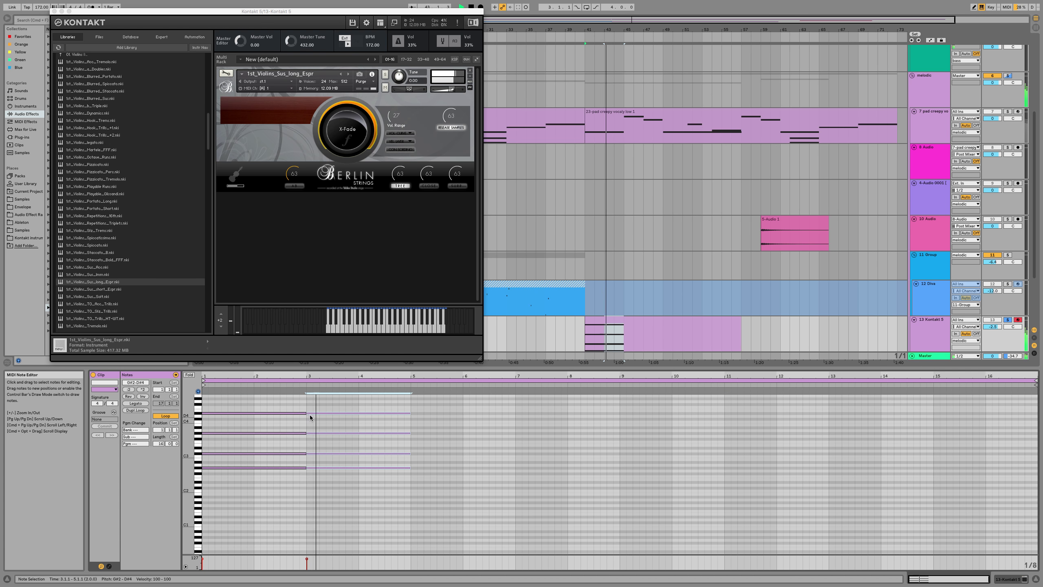
left_click(318, 419)
key("space")
key("super+z")
key("super+z")
key("super+z")
key("super+z")
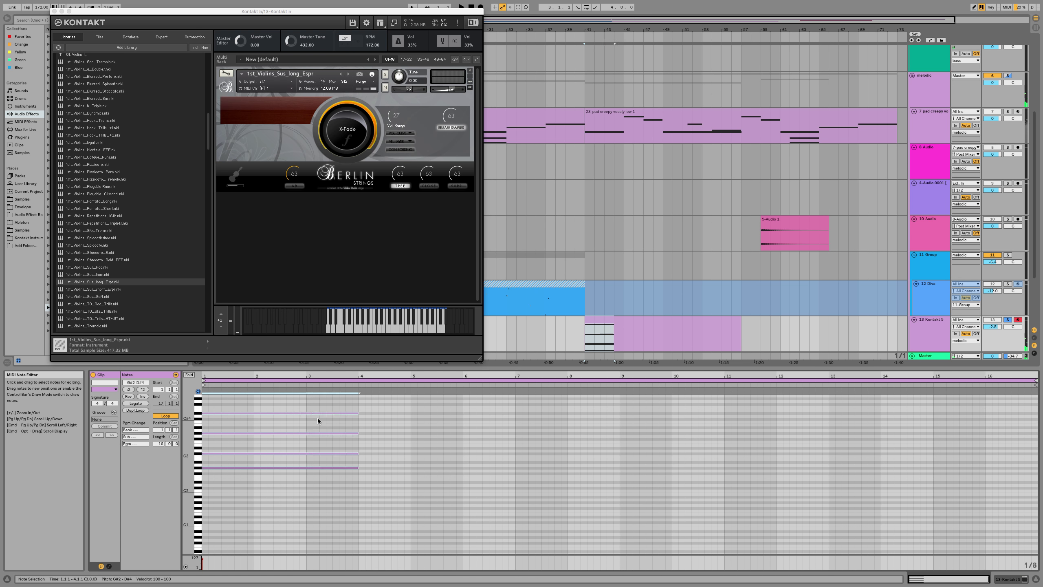
Step: Move the second chord to bar 3, lengthen both chords to two bars each, and play them back
left_click_drag(303, 425, 328, 424)
left_click_drag(359, 391, 193, 485)
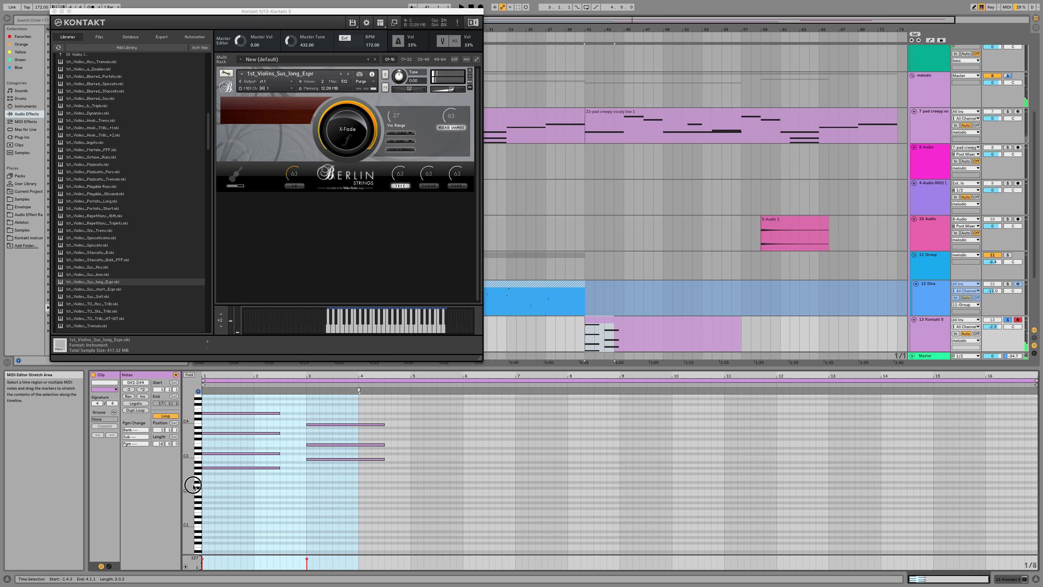
left_click(309, 459)
left_click_drag(384, 424, 411, 425)
key("space")
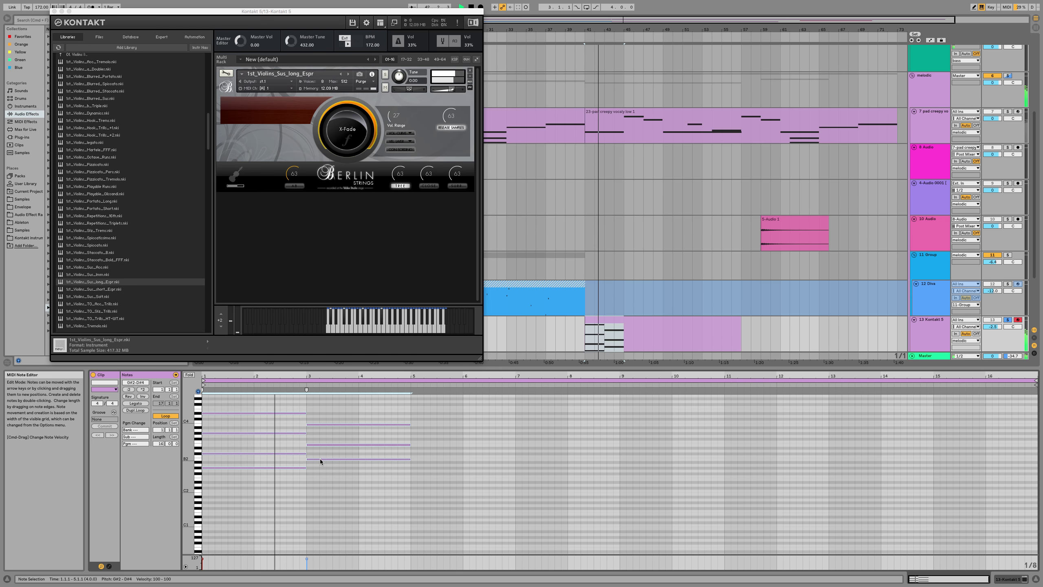
Step: Add a two-bar G#2 beneath the second chord, duplicate the full chord to bar 5, and play it back
double_click(319, 468)
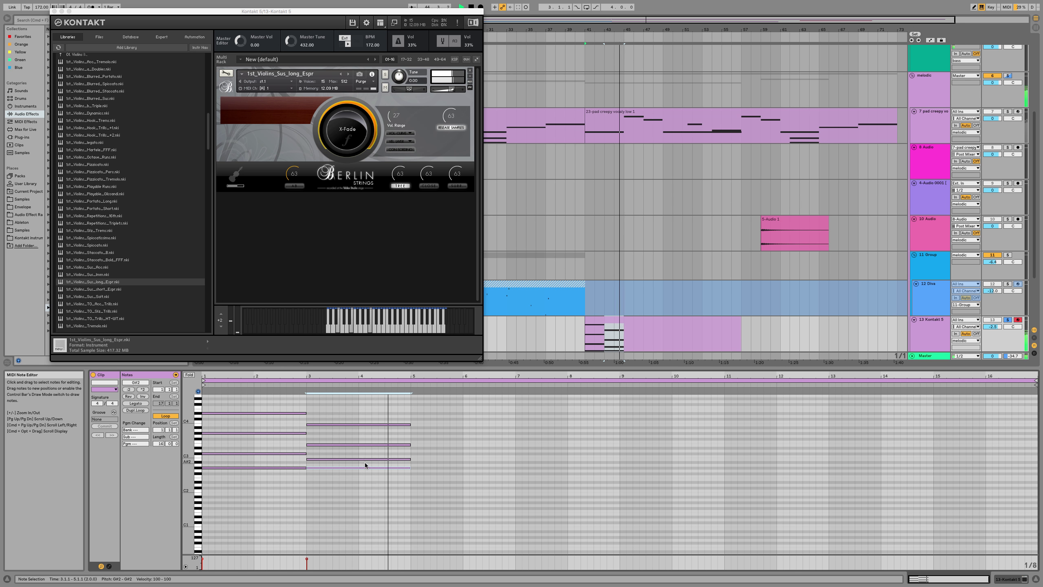
left_click_drag(365, 401, 363, 480)
key("super+d")
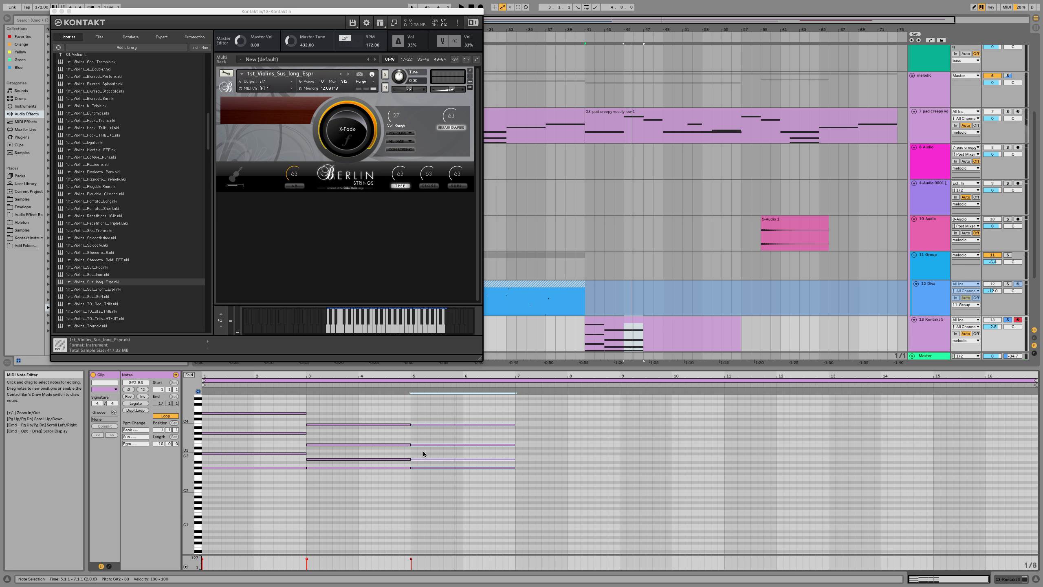
key("space")
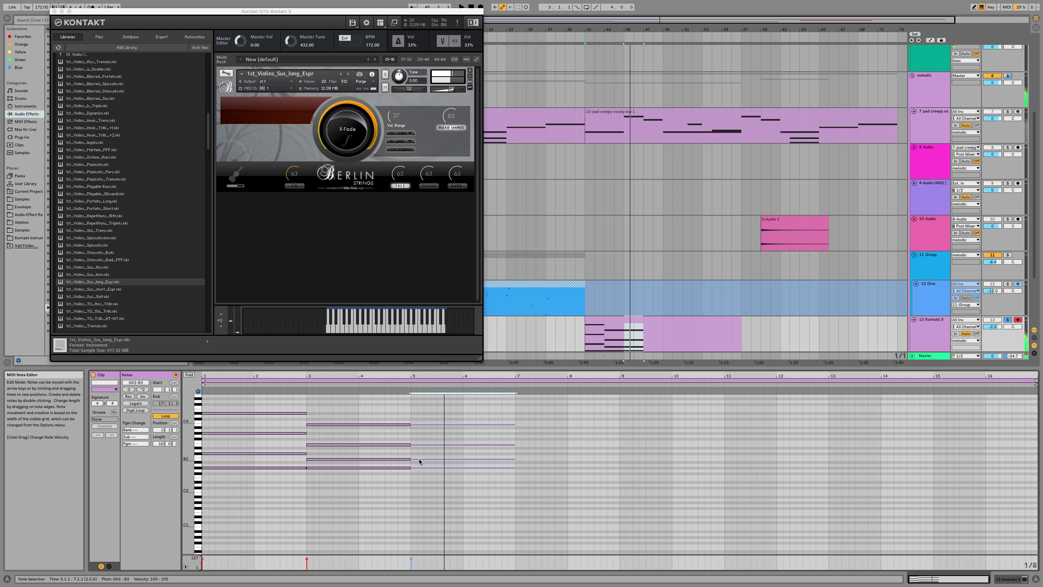
Step: Revoice the bar 5 chord to G#2, C#3, E3 and G#3, and add short A#3 and C#4 lead-in notes on beats 2 and 3 of bar 6
left_click_drag(420, 460, 418, 434)
key("space")
left_click(407, 386)
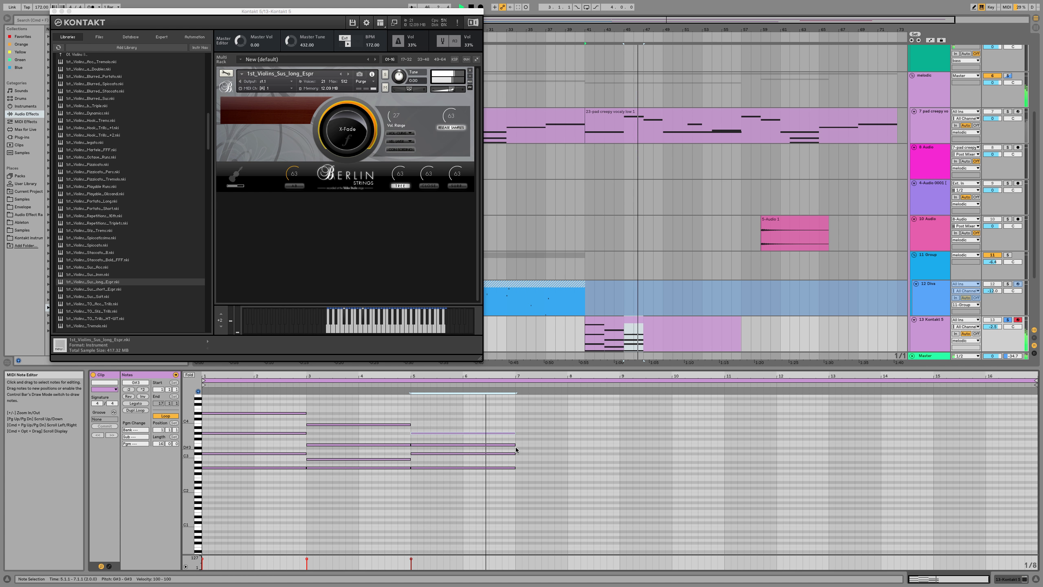
double_click(479, 428)
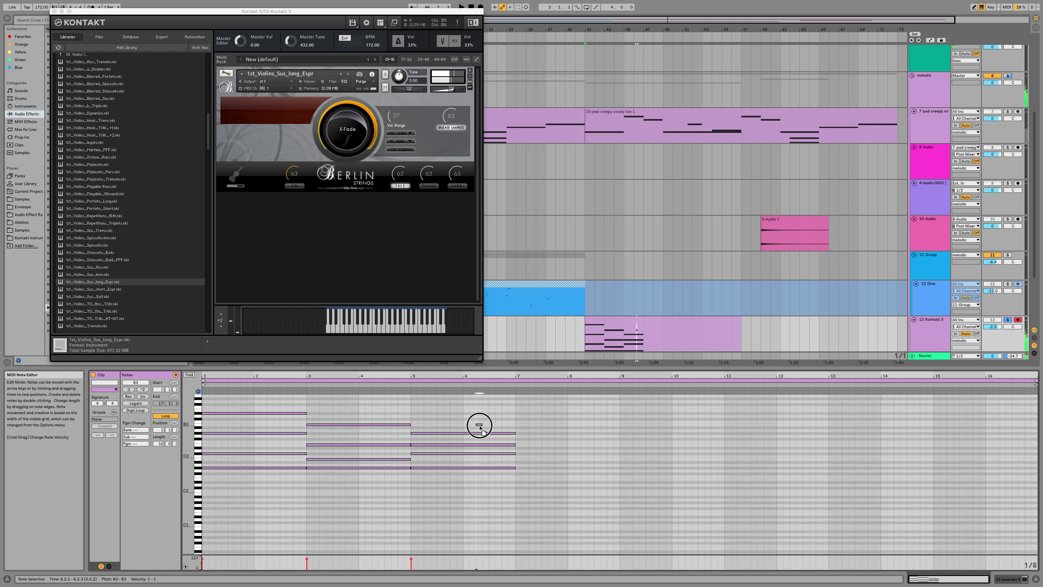
left_click_drag(488, 428, 496, 420)
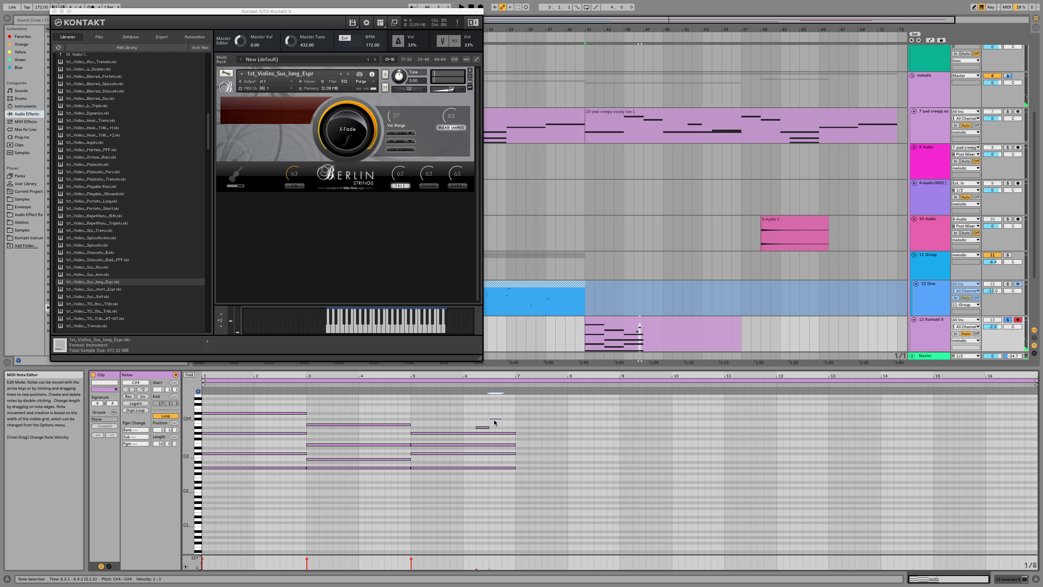
Step: Enable additional microphone positions for the Berlin Strings violins
left_click(295, 187)
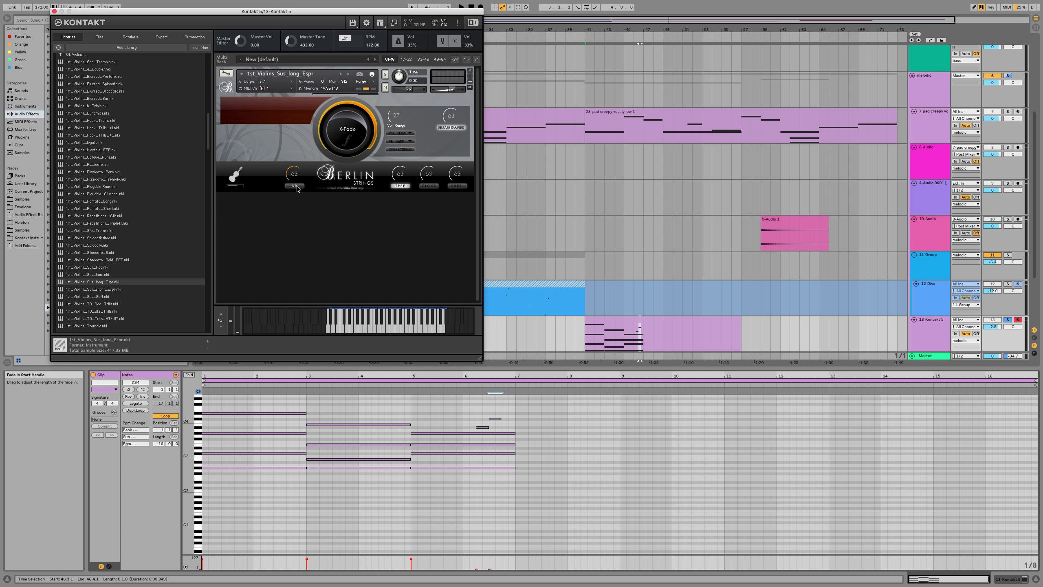
left_click(438, 186)
left_click(457, 186)
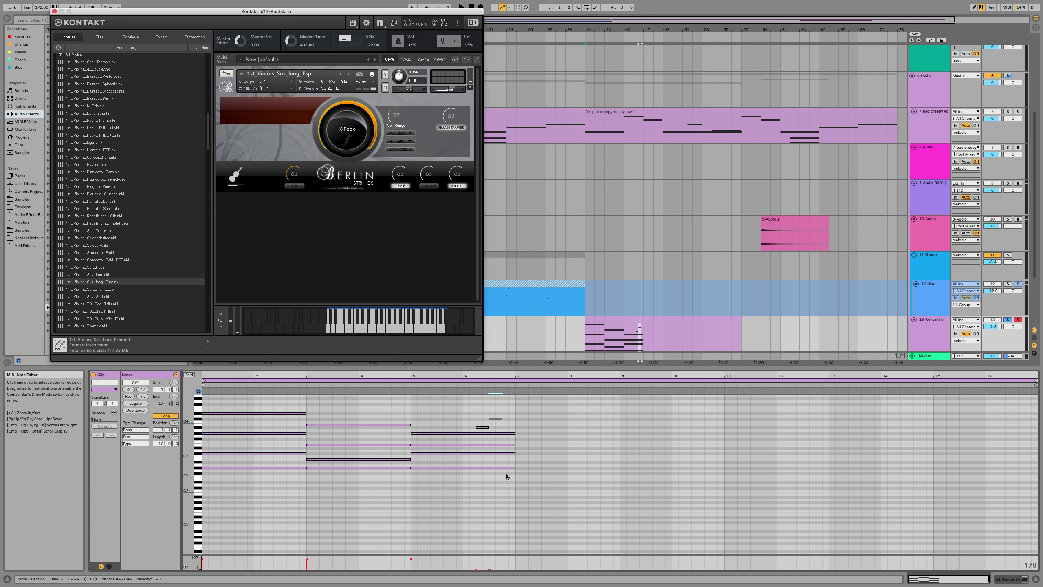
Step: Continue the rising line with a short E4 on beat 4 of bar 6 and a two-bar F#4 at bar 7, velocity 100, and play back
left_click(483, 425)
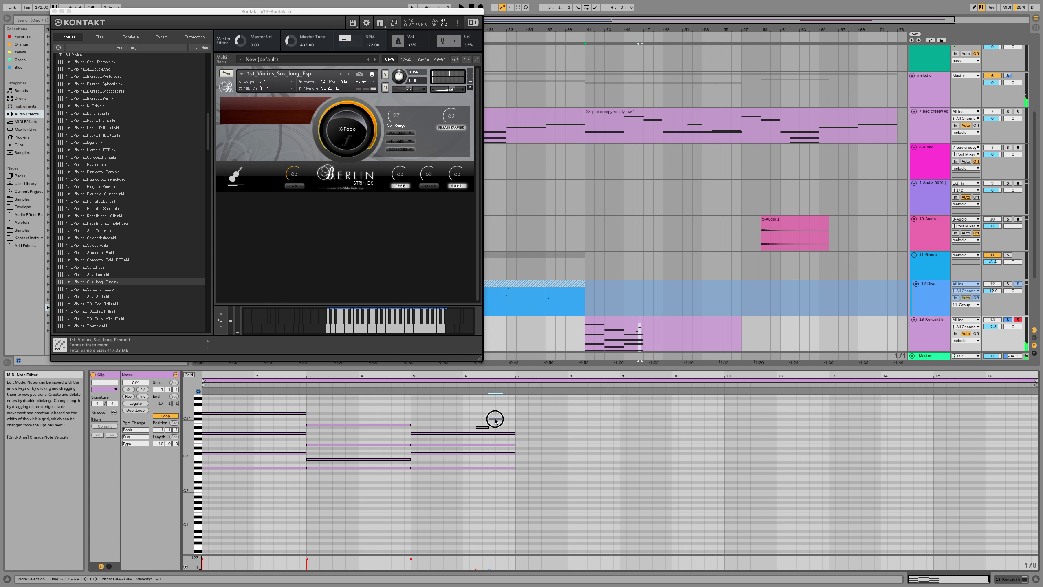
left_click(509, 410)
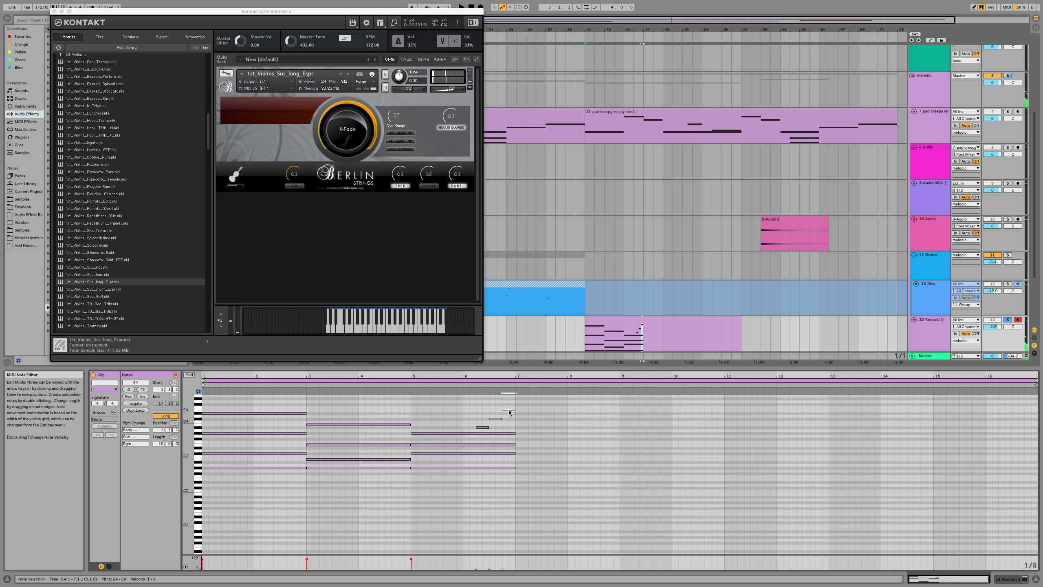
double_click(519, 405)
key("space")
left_click_drag(522, 405, 619, 404)
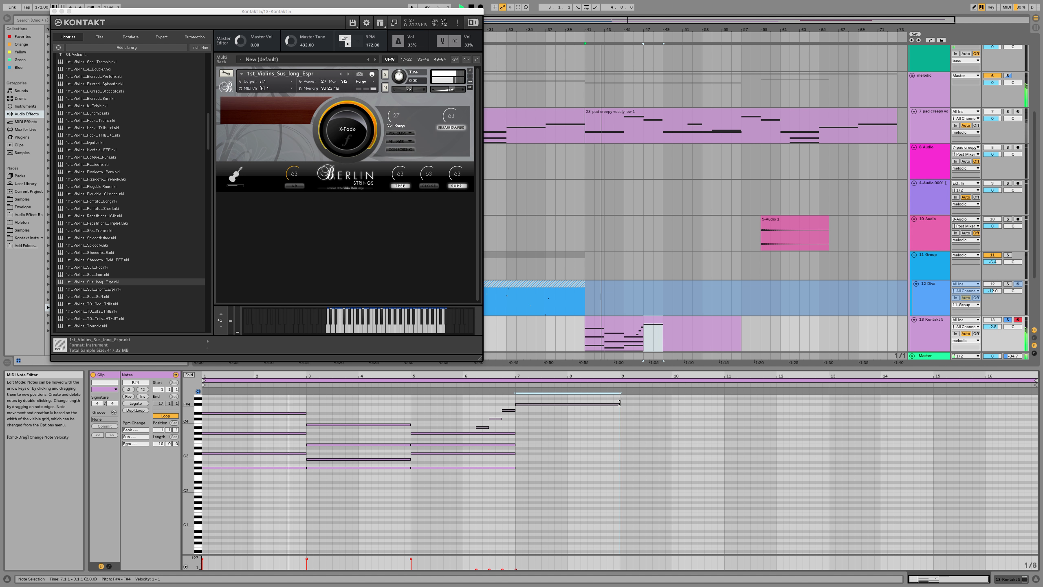
left_click_drag(534, 406, 533, 365)
key("space")
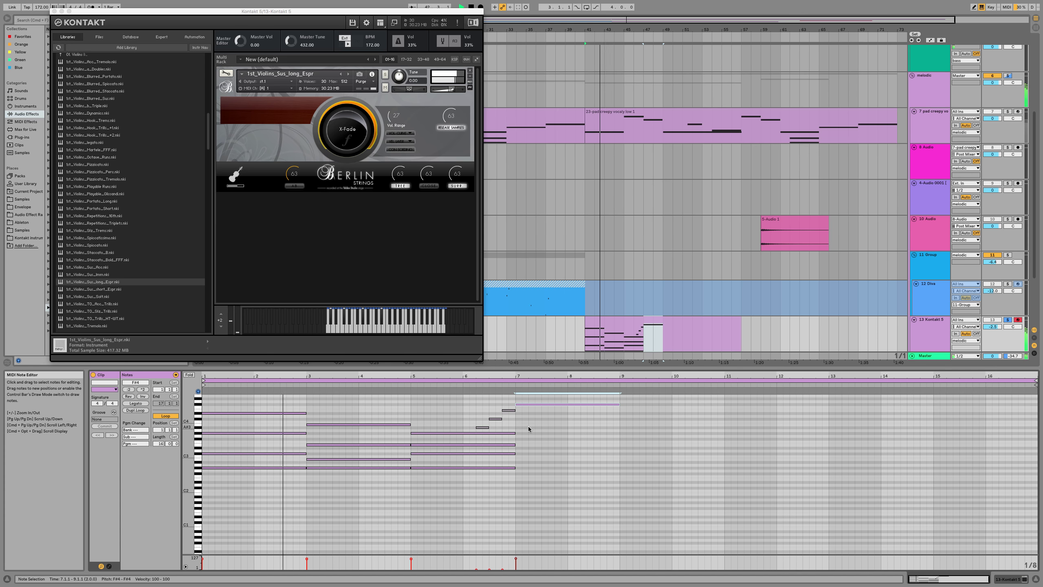
Step: Copy the bar 5 chord to the start of bar 7 without its G#3, and play the part back
left_click_drag(523, 429, 509, 473)
key("super+d")
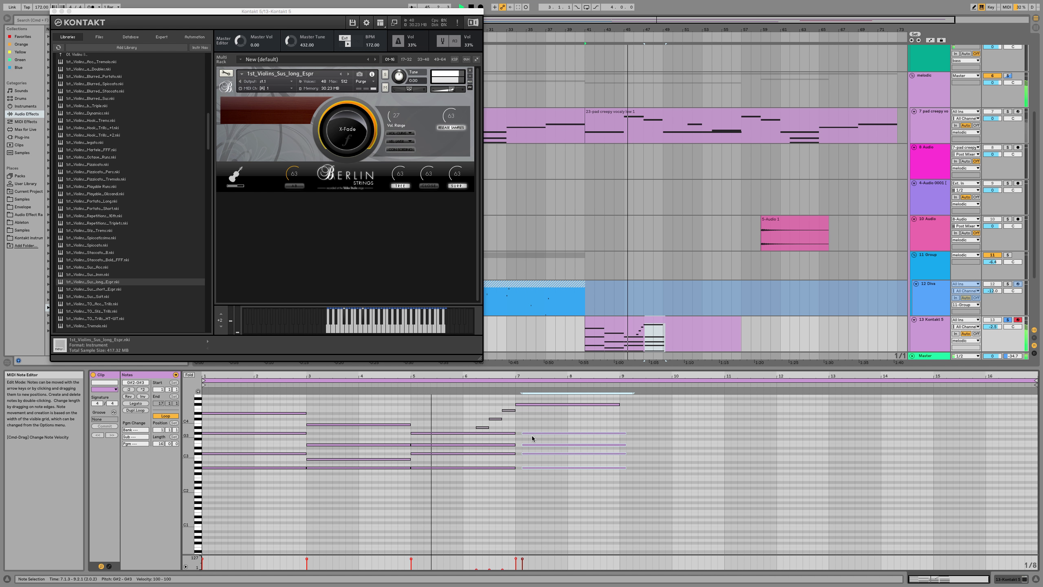
left_click(534, 421)
left_click_drag(534, 421, 525, 472)
key("Delete")
key("Left")
key("space")
key("space")
left_click_drag(471, 401, 515, 430)
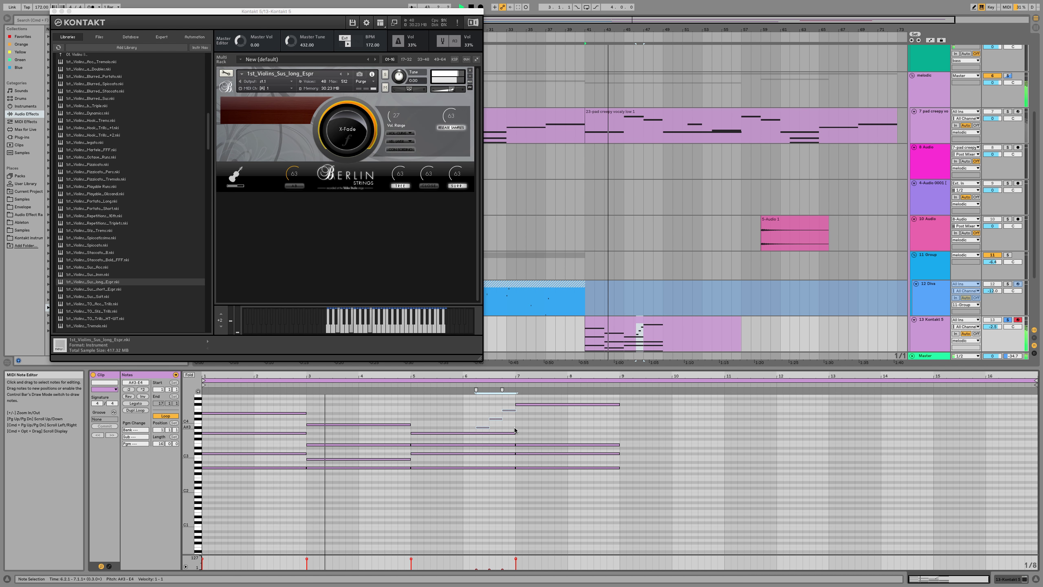
Step: Revoice the bar 7 chord to B2, E3 and C#4 beneath the F#4, auditioning the notes during playback
left_click_drag(538, 431, 529, 510)
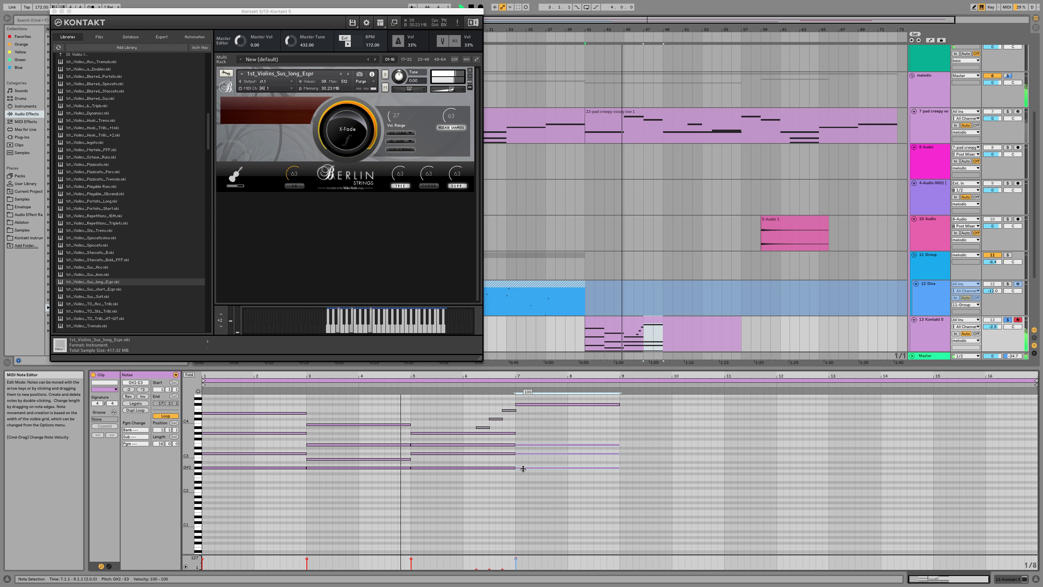
scroll(523, 468, "up", 6)
scroll(502, 456, "down", 6)
left_click(529, 437)
left_click_drag(528, 439, 526, 452)
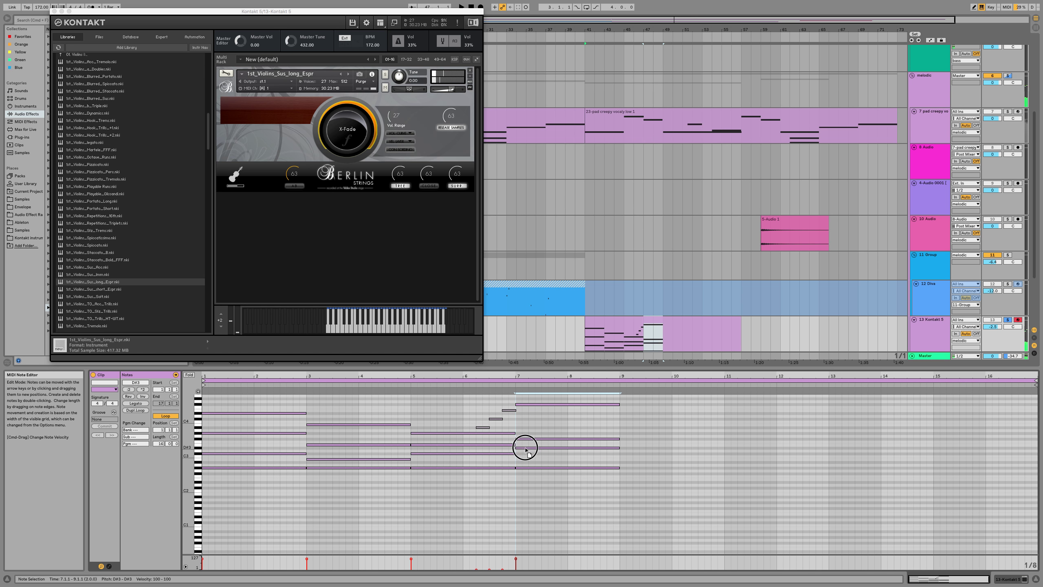
key("space")
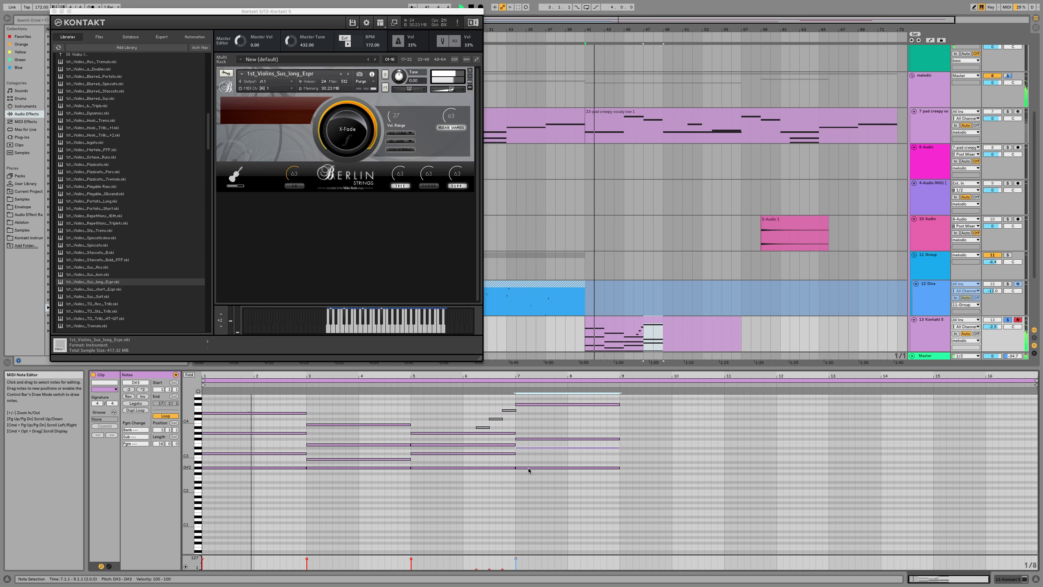
left_click_drag(528, 469, 523, 430)
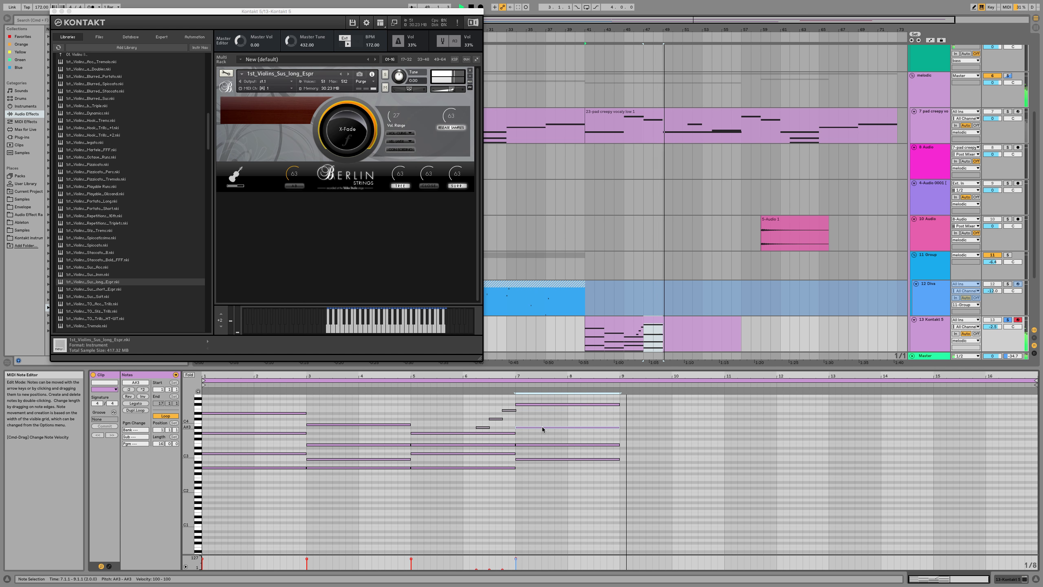
left_click_drag(533, 429, 531, 420)
left_click(511, 385)
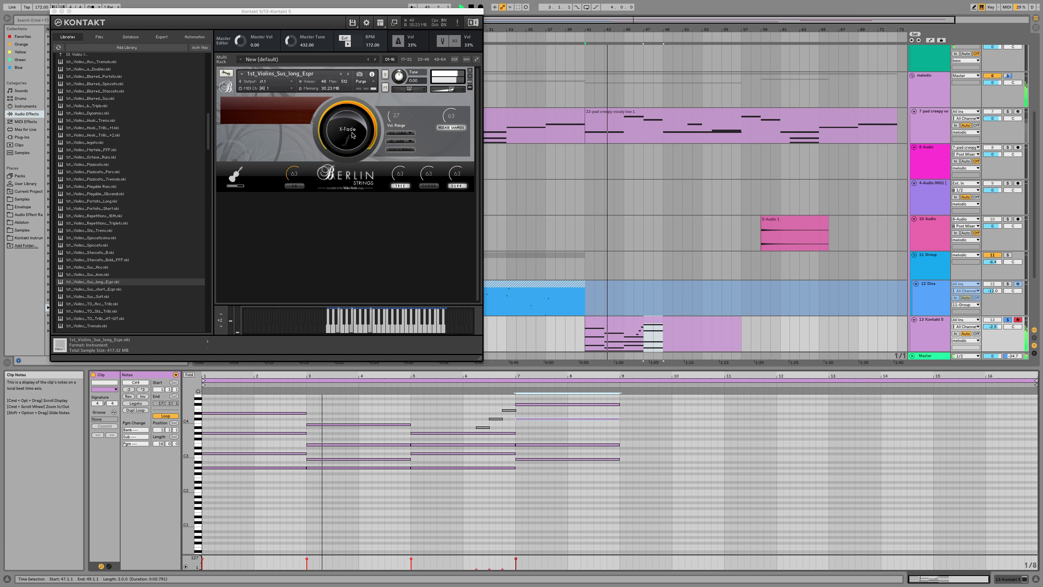
Step: Raise the violins' Vol Range and adjust the X-Fade dynamics while playing the part back
left_click(337, 126)
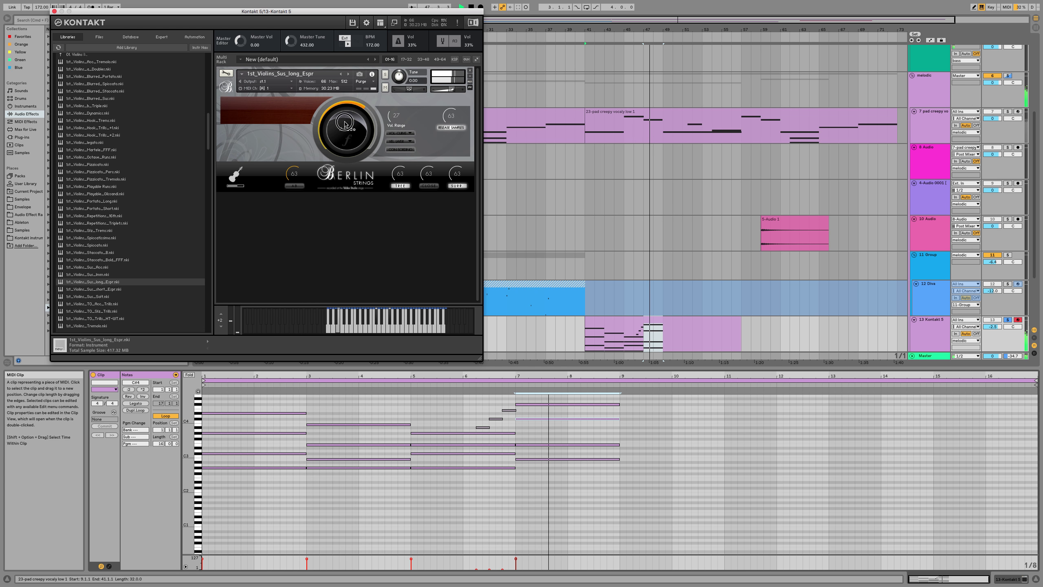
left_click(398, 134)
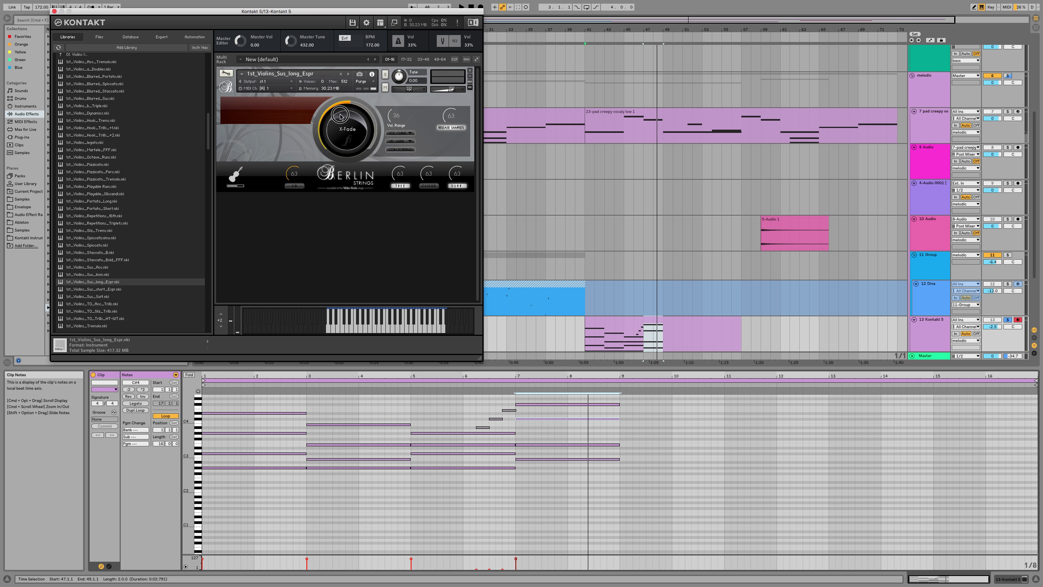
key("space")
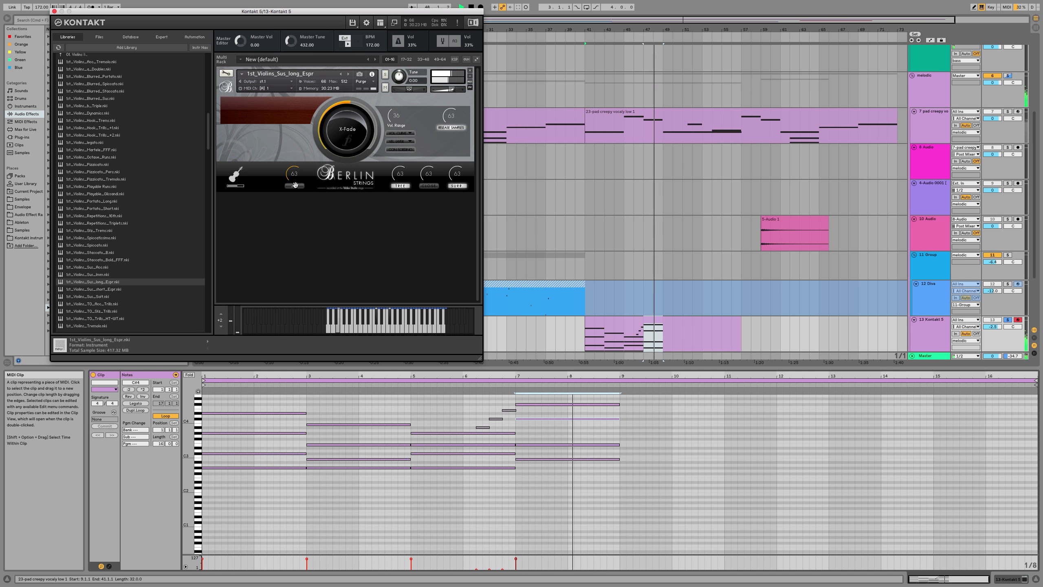
key("space")
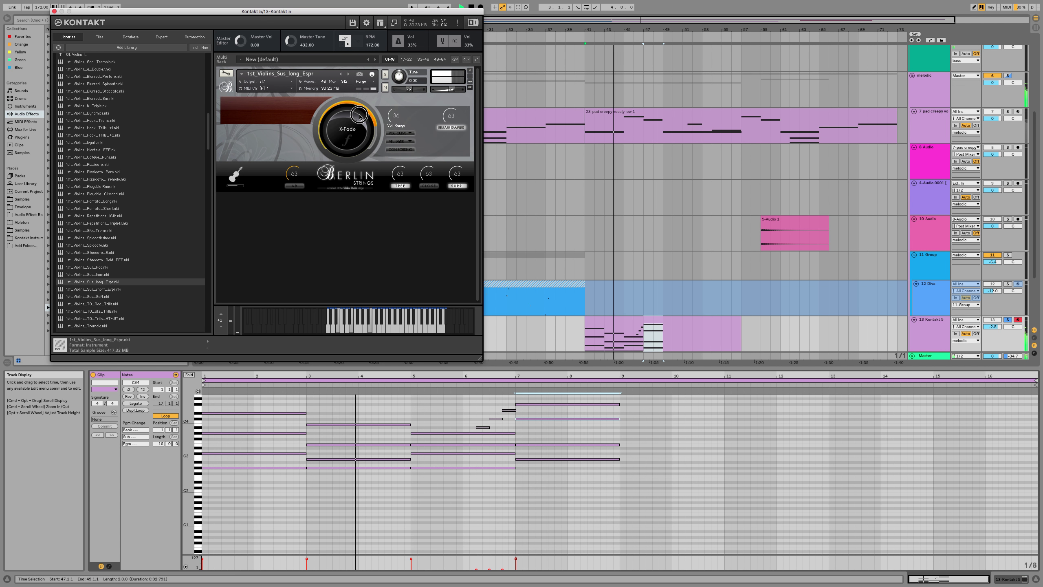
Step: Lower the Kontakt 5 track's volume further during playback and check its level in the Session View mixer
left_click_drag(993, 327, 993, 342)
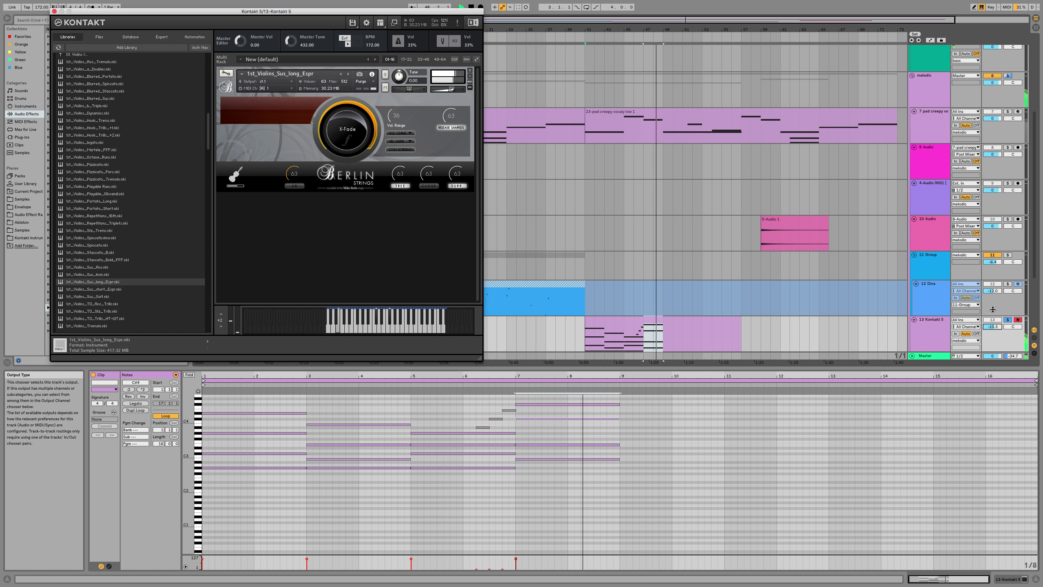
key("Tab")
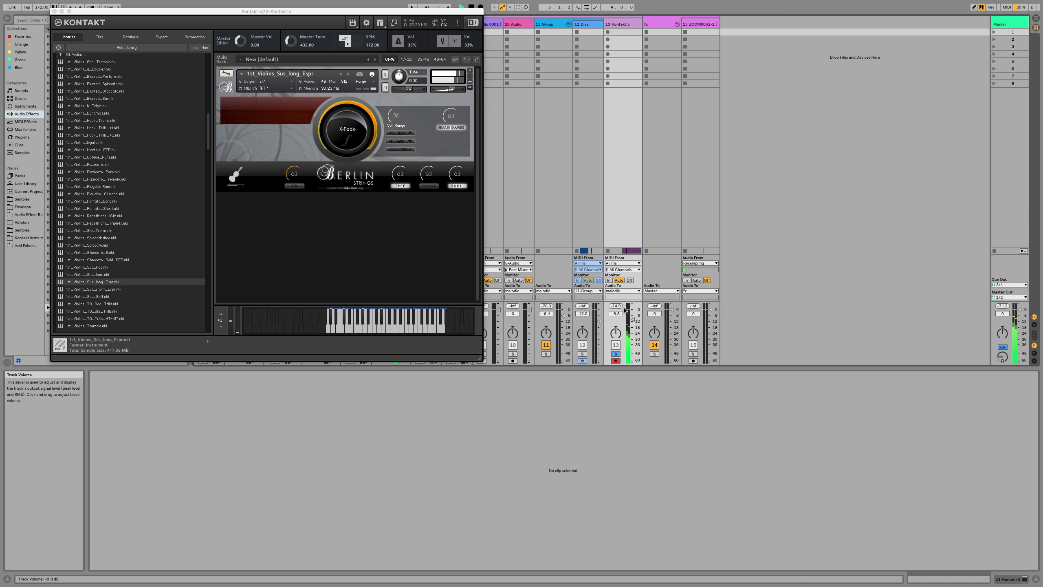
key("Tab")
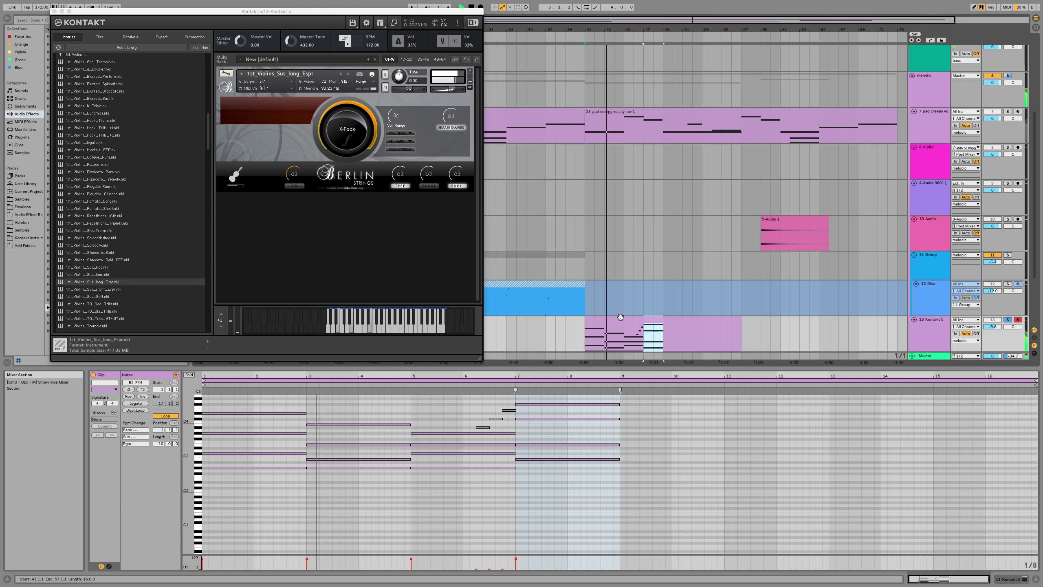
Step: Examine the master output's spectrum and the mixer levels while the string part plays
double_click(926, 354)
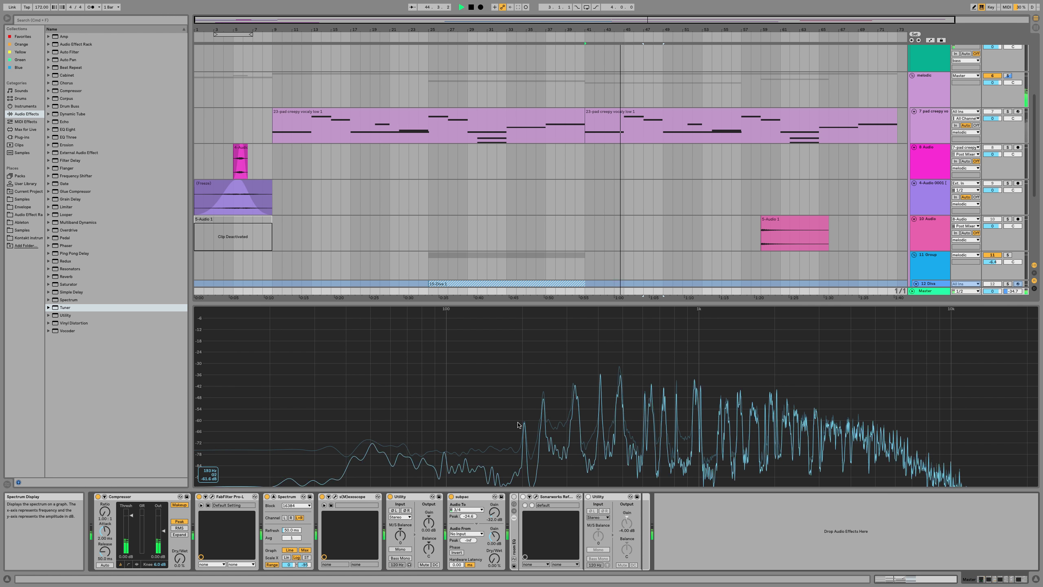
key("Tab")
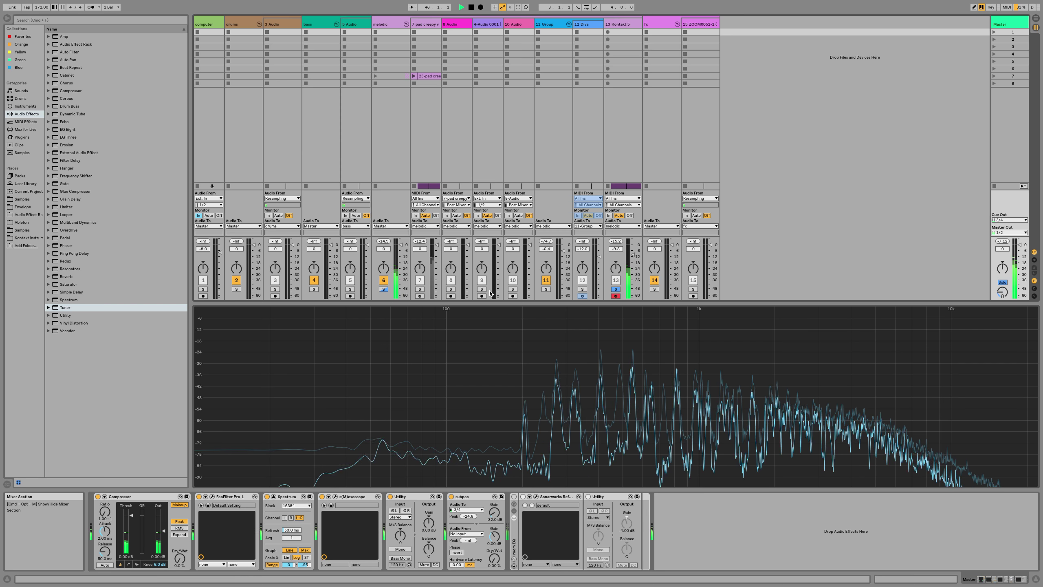
key("Tab")
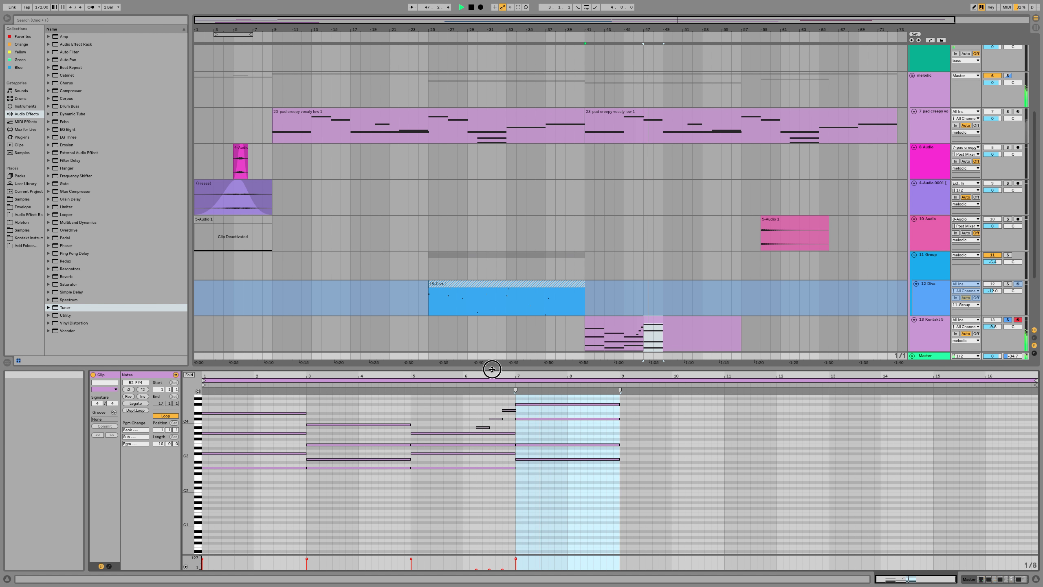
Step: Play the string part back from ahead of bar 41 and raise the Kontakt 5 track's volume to -4.0 dB
left_click_drag(492, 369, 492, 490)
left_click_drag(581, 373, 513, 372)
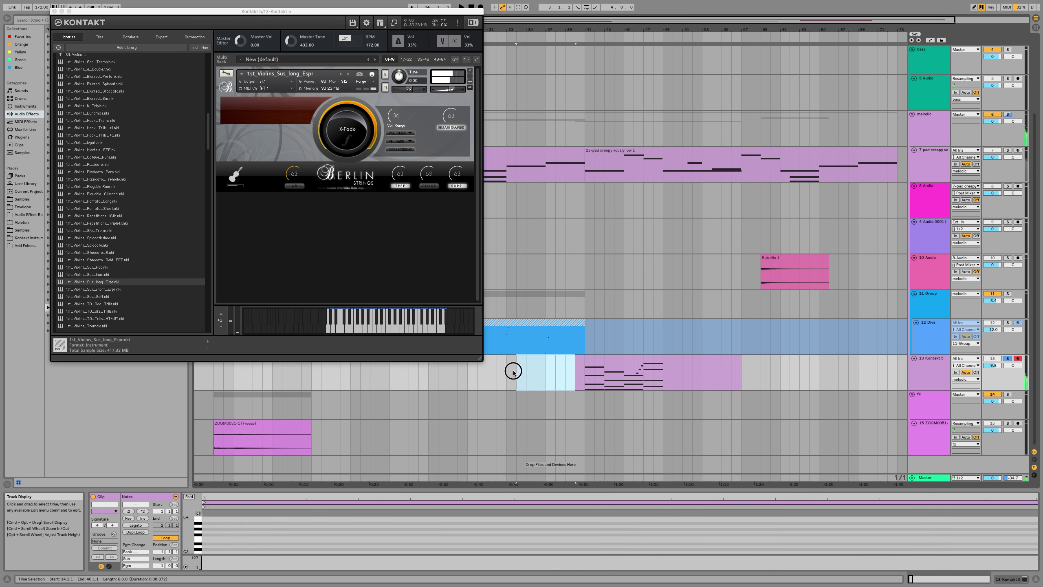
key("space")
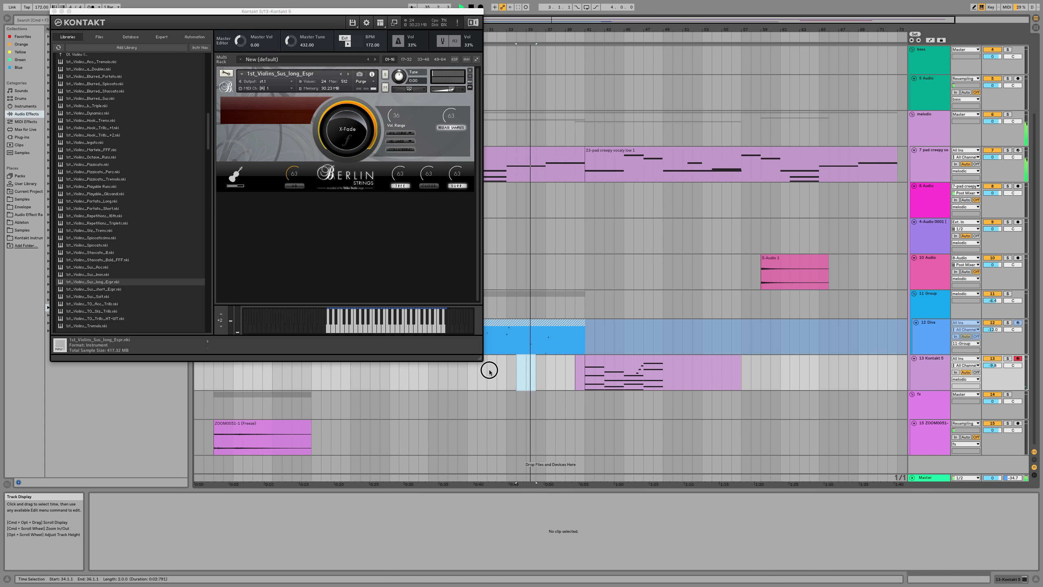
left_click(615, 364)
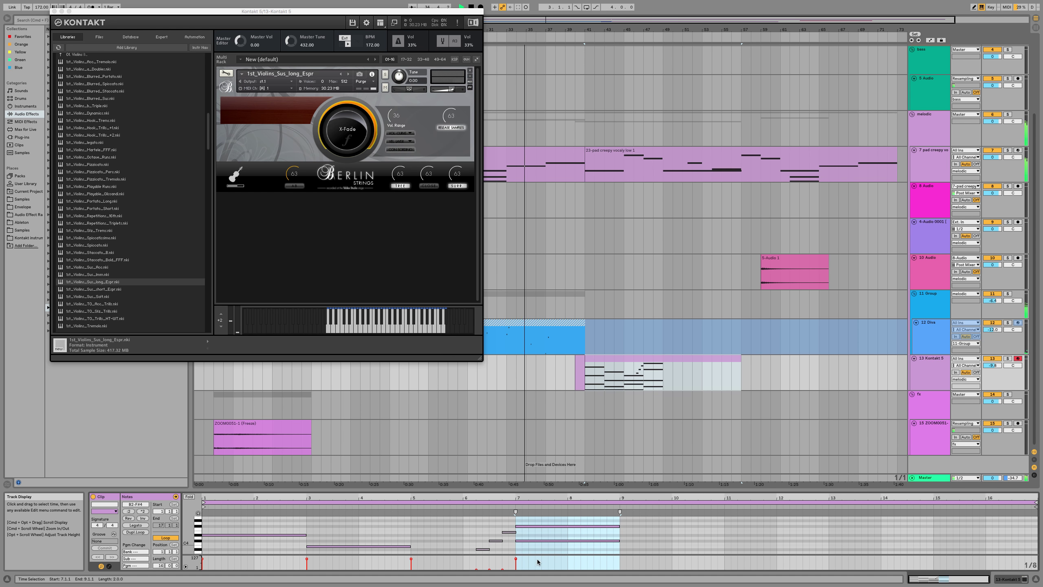
left_click_drag(535, 488, 533, 434)
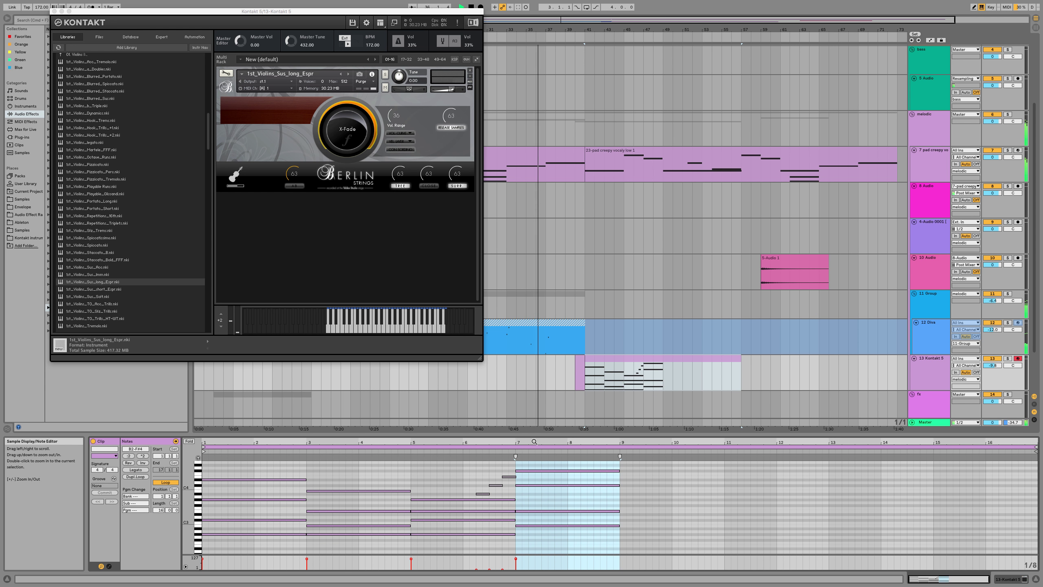
scroll(576, 303, "down", 2)
left_click(597, 337)
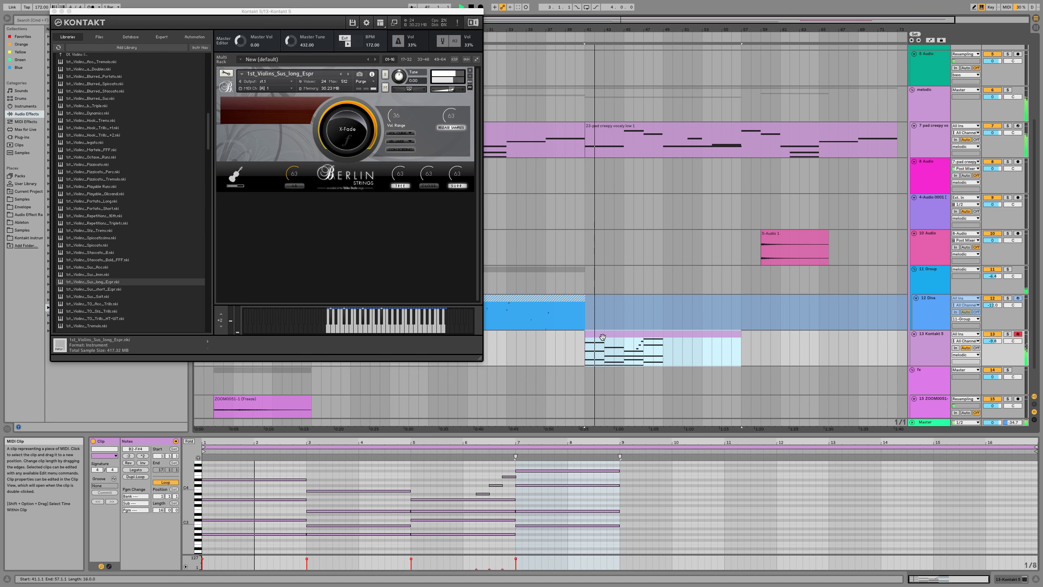
left_click_drag(993, 341, 993, 328)
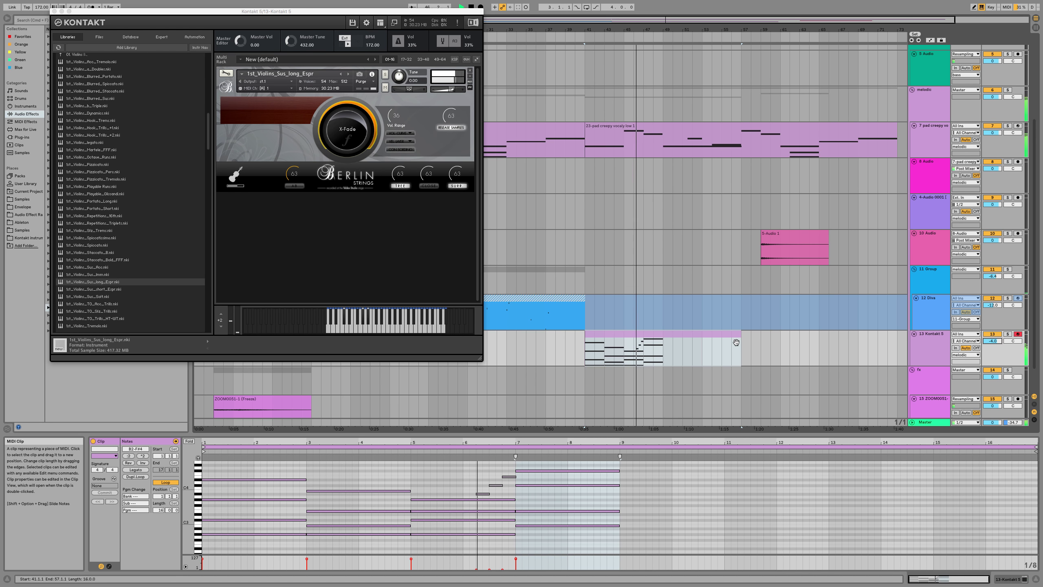
Step: Delete the three short rising notes leading up to clip bar 7
left_click_drag(509, 468, 482, 495)
key("space")
key("Delete")
Step: Shift the final four-note chord from clip bar 7 later so it starts at 7.3
left_click(536, 552)
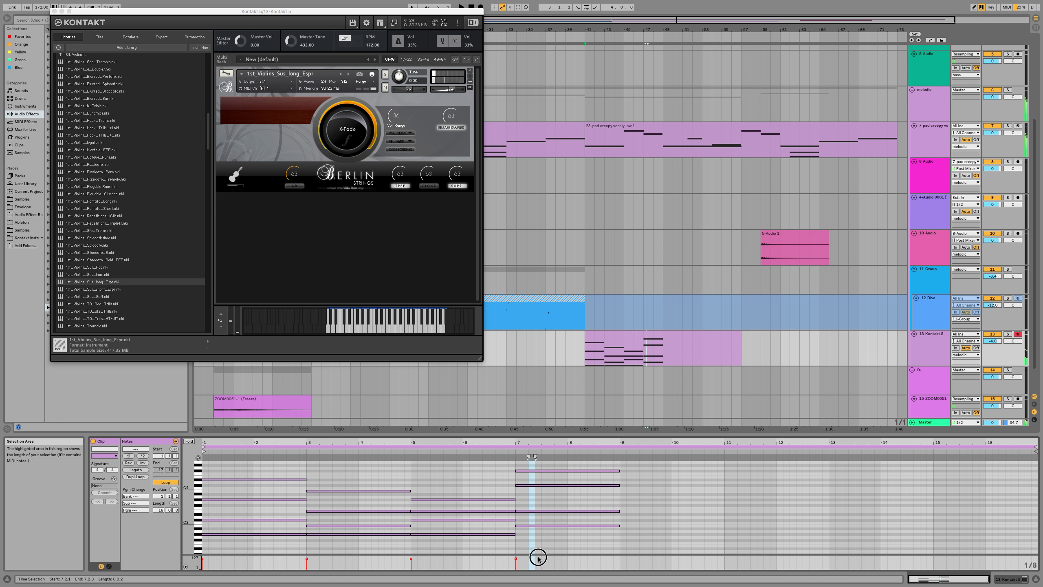
left_click_drag(548, 546, 552, 508)
left_click_drag(547, 470, 567, 473)
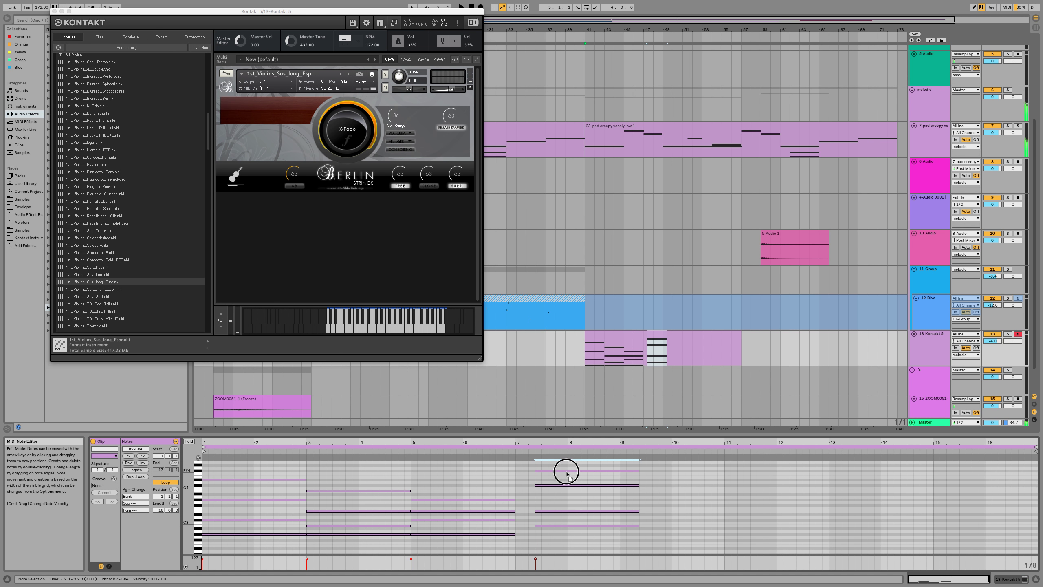
Step: Shift the whole chord at clip bar 5 later to start at 5.2, then audition the new timing
left_click_drag(415, 467, 458, 536)
key("space")
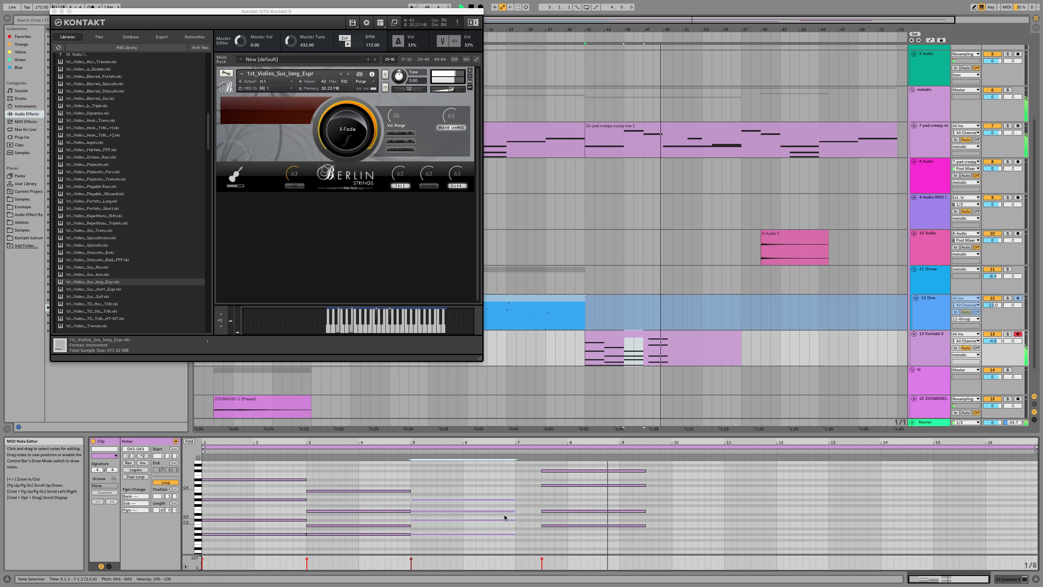
key("space")
left_click_drag(458, 484, 450, 540)
left_click_drag(442, 499, 456, 501)
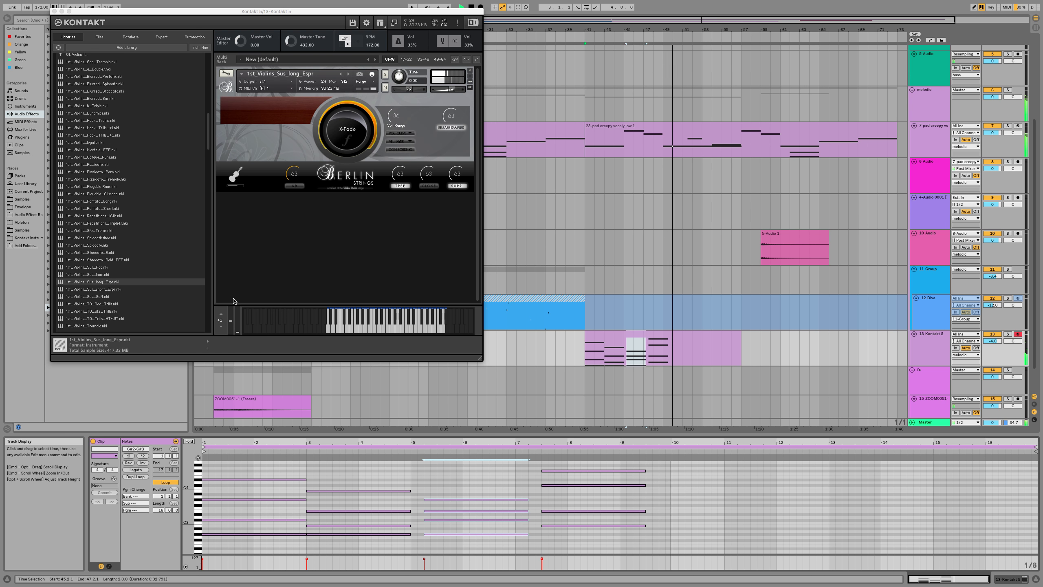
key("space")
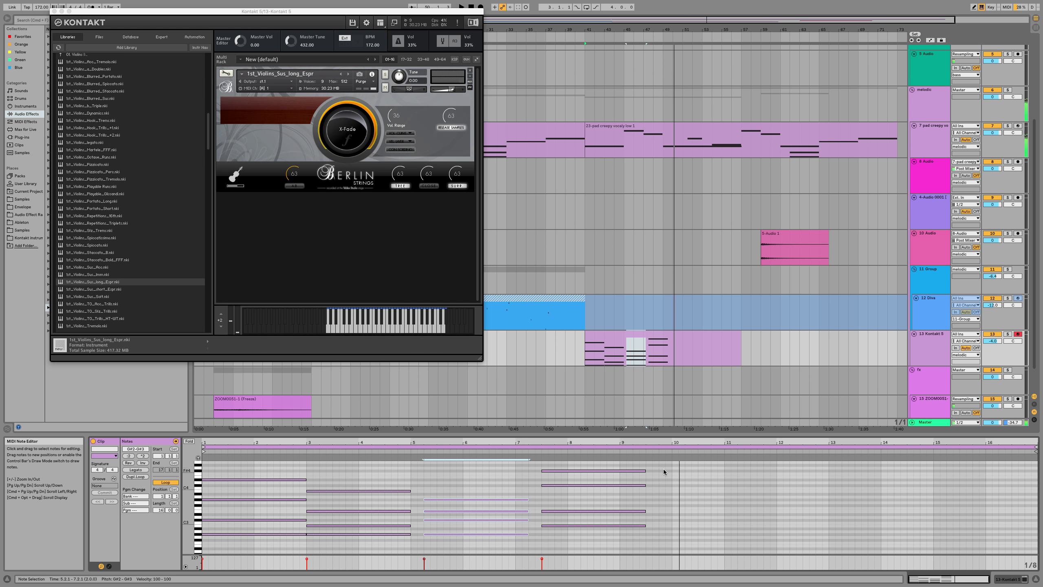
Step: Shorten the final chord so all its notes end at clip bar 9, and play the part back
left_click_drag(663, 469, 640, 546)
left_click_drag(645, 471, 619, 471)
key("space")
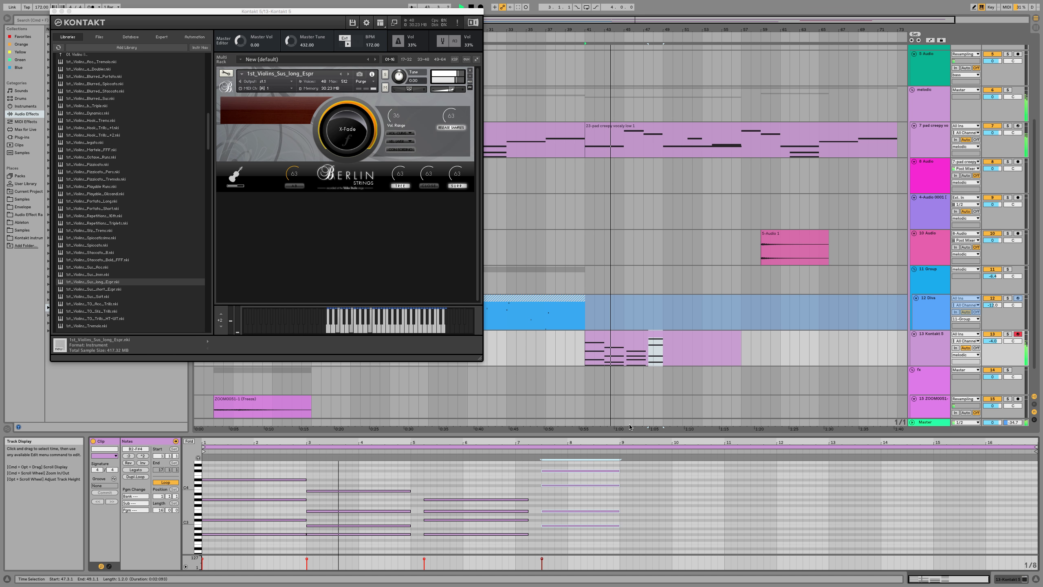
Step: Enable the violins' AB and Close microphones and raise the Tree microphone level to 100 while auditioning the part
left_click(348, 141)
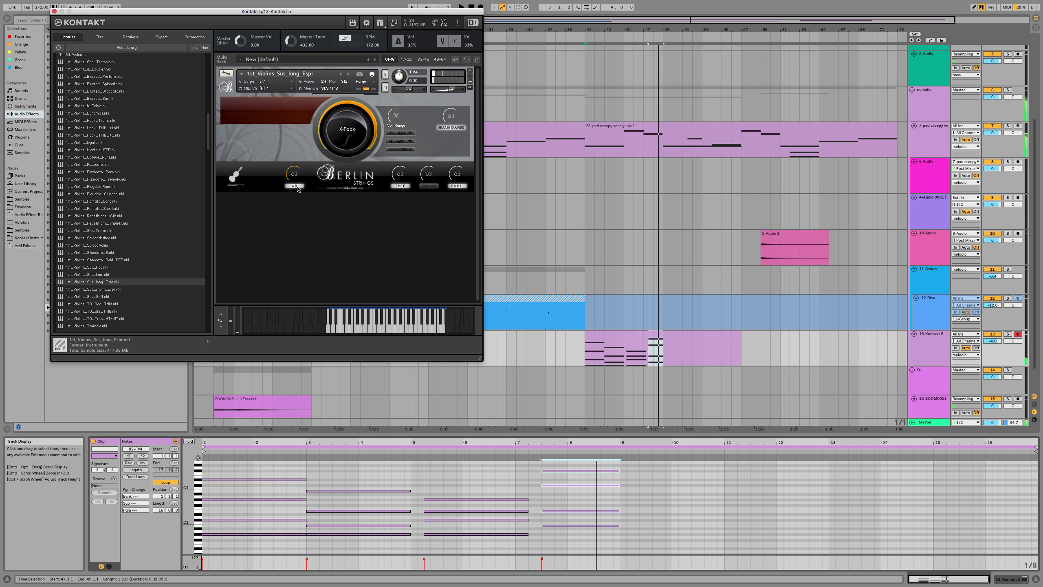
key("space")
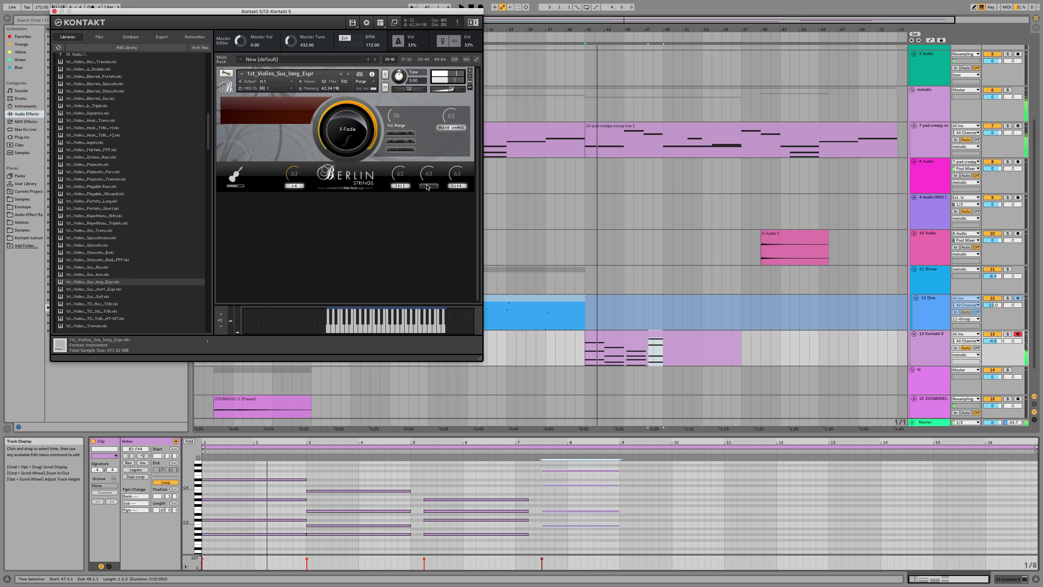
key("space")
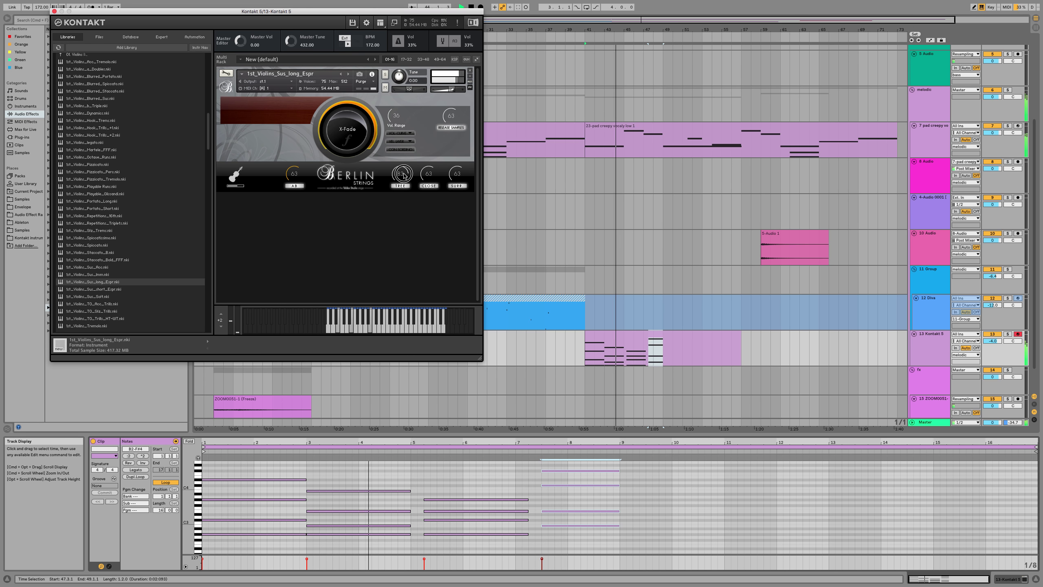
left_click_drag(402, 174, 402, 172)
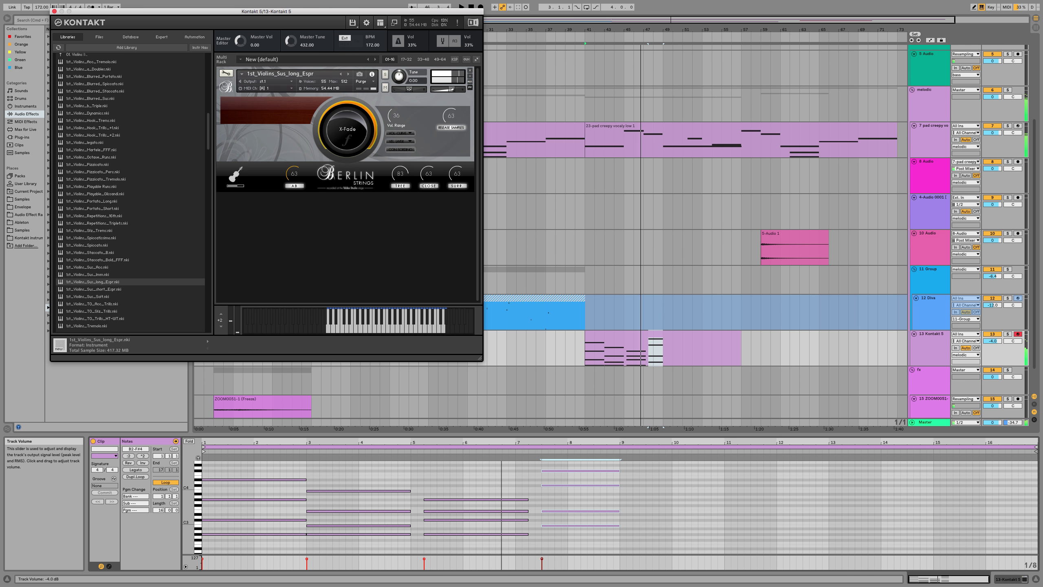
left_click(583, 258)
left_click_drag(400, 174, 401, 165)
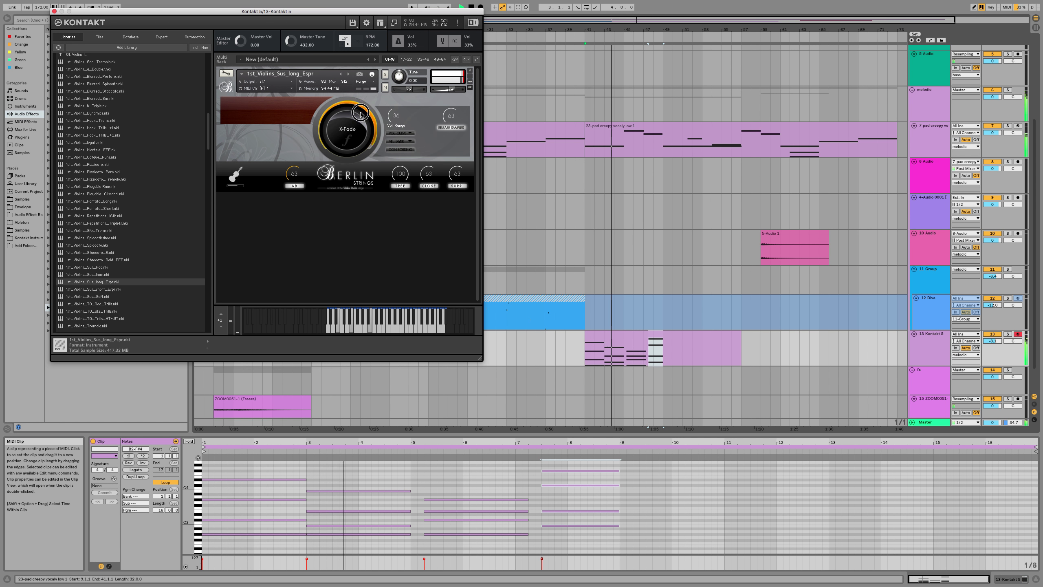
Step: Lower the Kontakt 5 track's volume to -10.1 dB during playback and recheck its peak level in the Session View mixer
left_click_drag(993, 340, 993, 345)
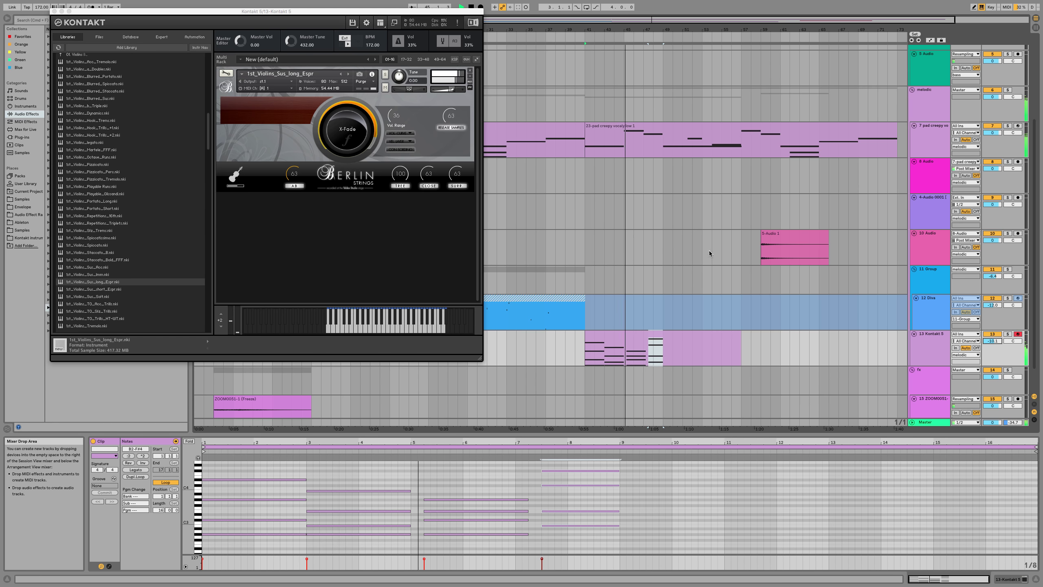
left_click(361, 110)
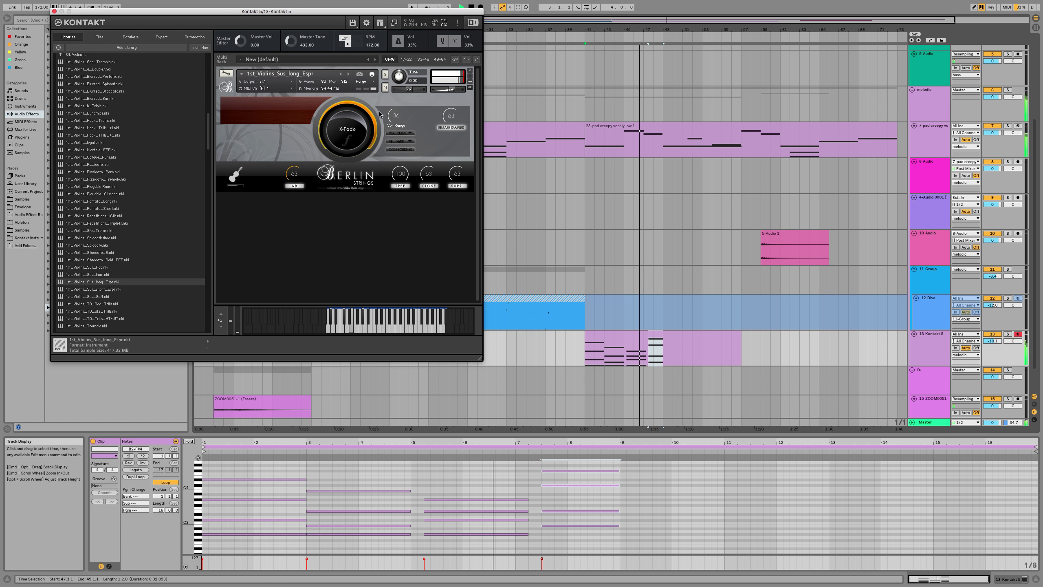
key("space")
key("space")
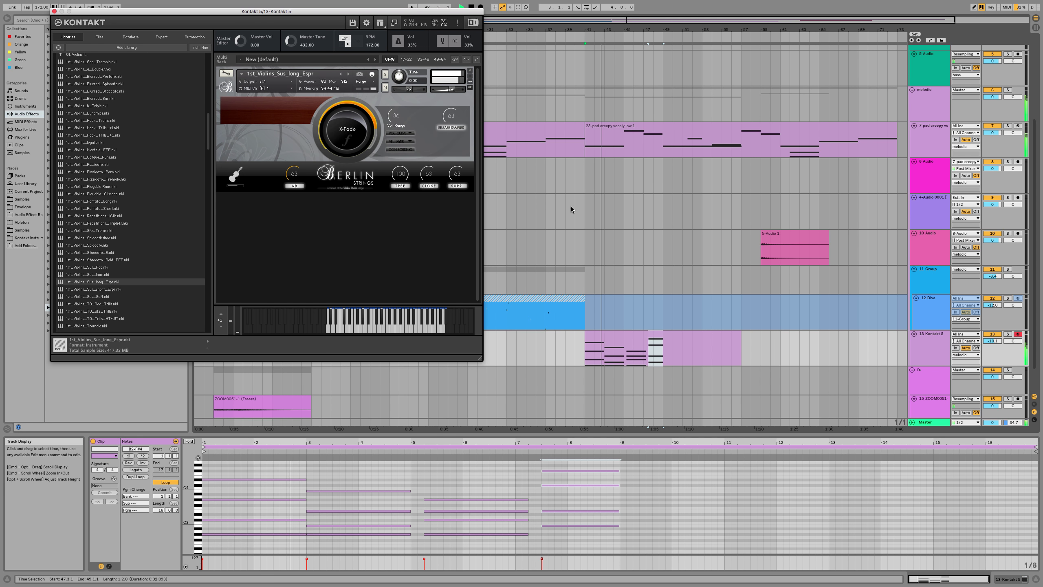
key("Tab")
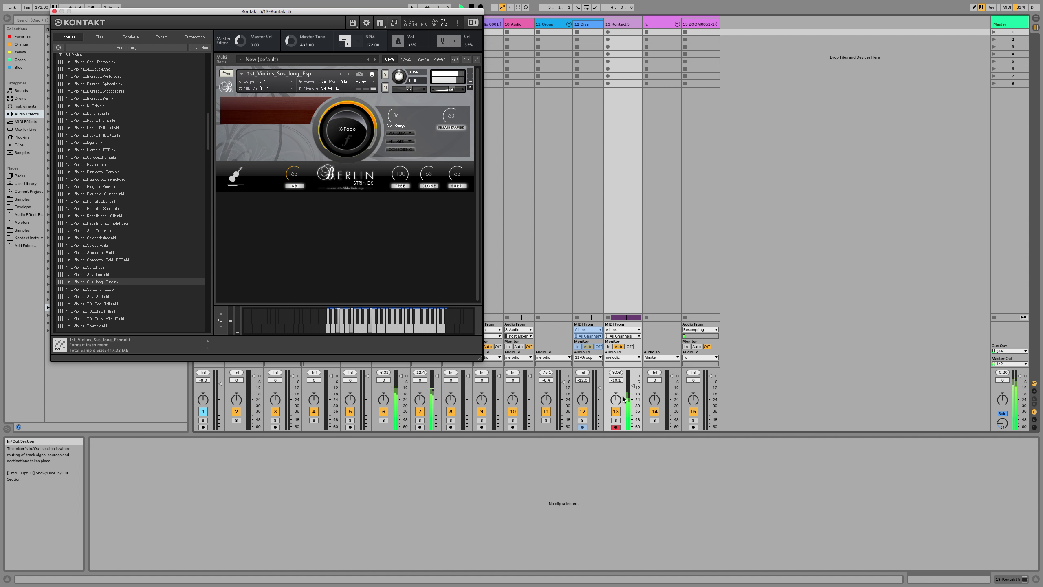
left_click(620, 374)
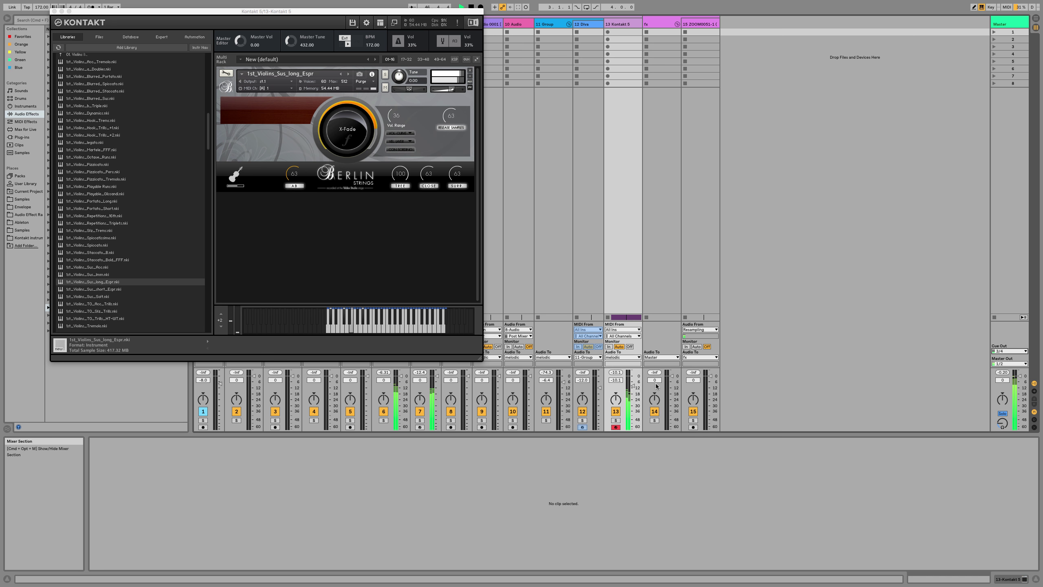
Step: Adjust the X-Fade dynamics, raise the Kontakt 5 track's volume to -7.8 dB, and move the plug-in window off the device browser
key("Tab")
key("Tab")
key("Tab")
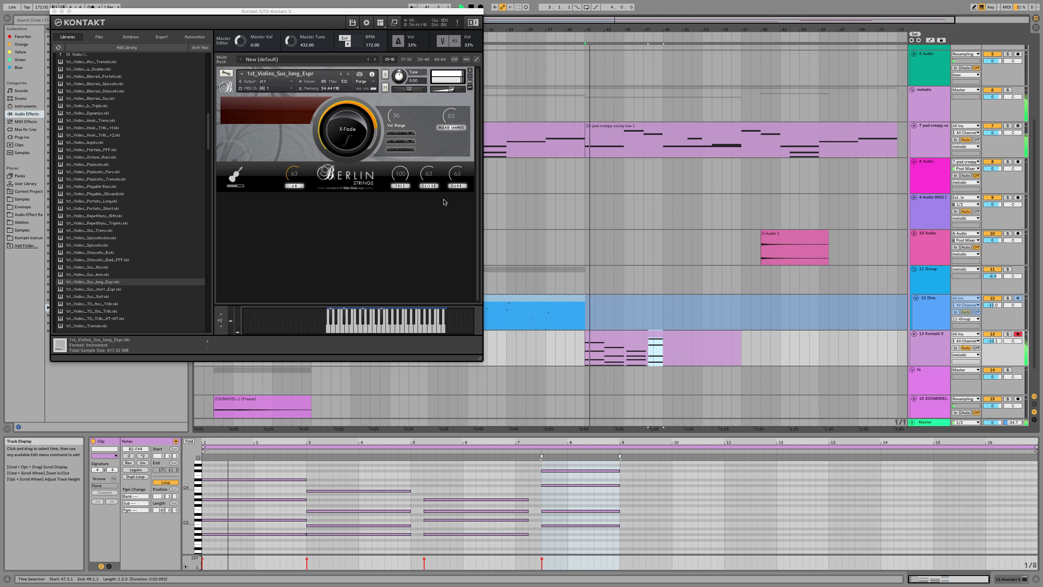
left_click(373, 125)
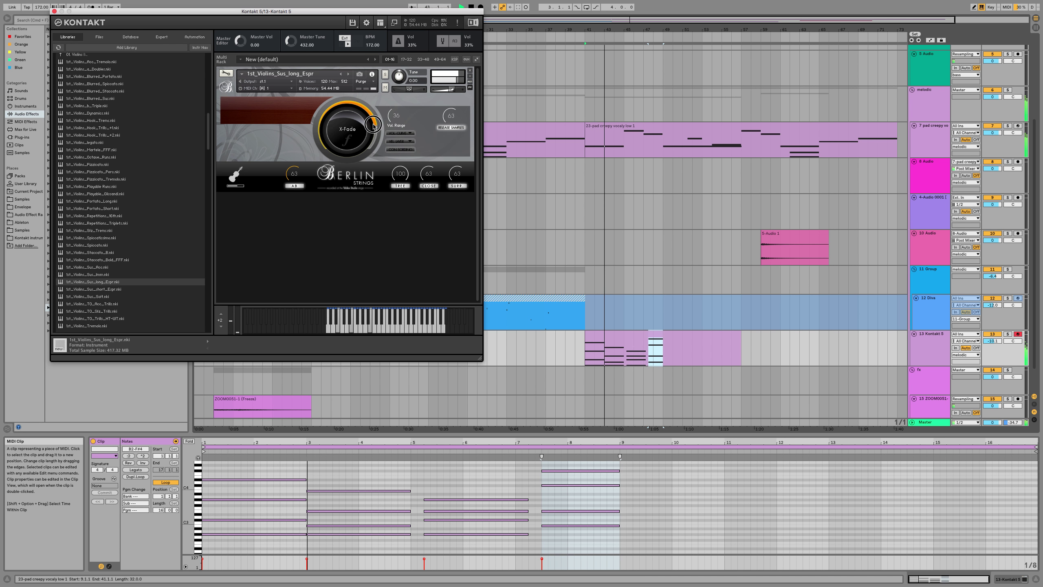
key("Tab")
left_click_drag(617, 383, 617, 379)
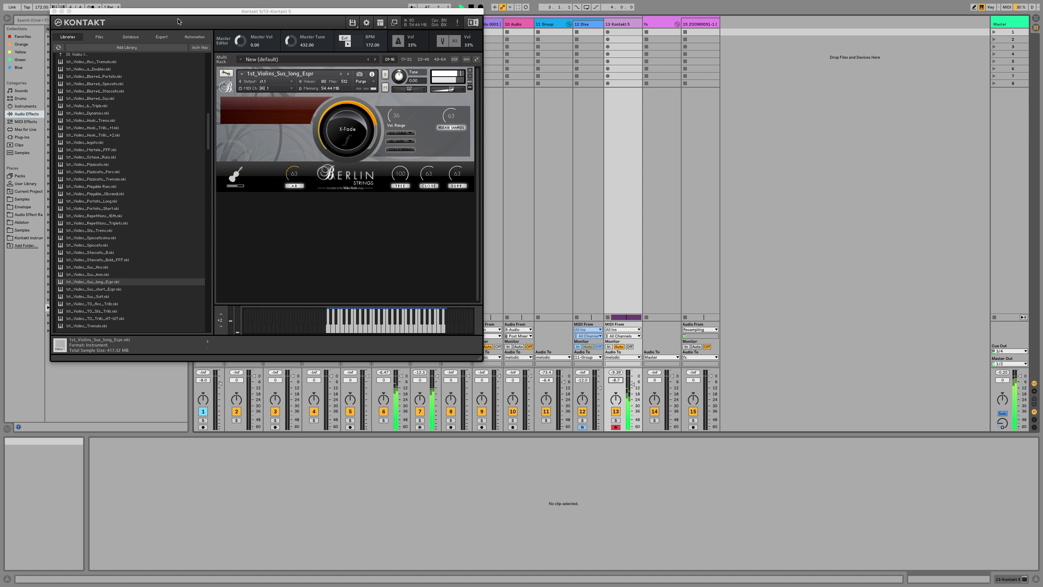
left_click_drag(178, 16, 258, 15)
left_click_drag(616, 381, 616, 378)
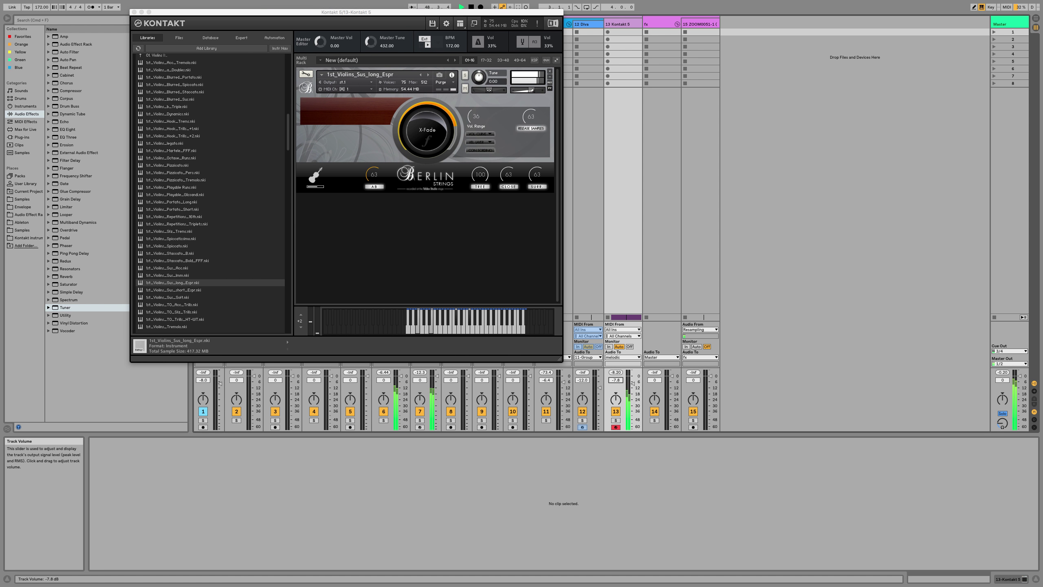
Step: Add a Limiter with 4.40 dB gain to the Kontakt 5 track and lower the track volume to compensate
double_click(69, 207)
key("Tab")
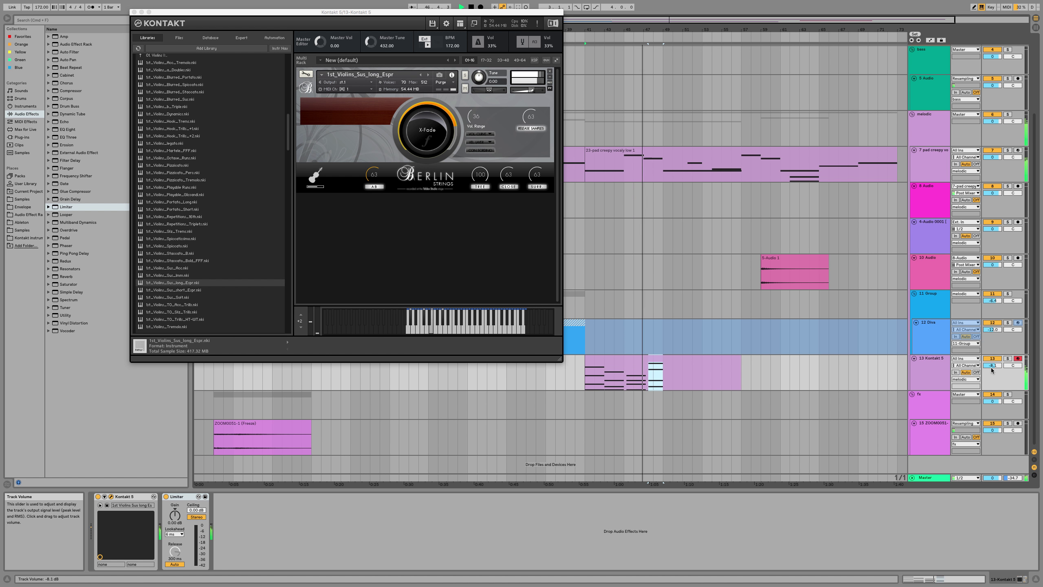
left_click_drag(174, 514, 176, 509)
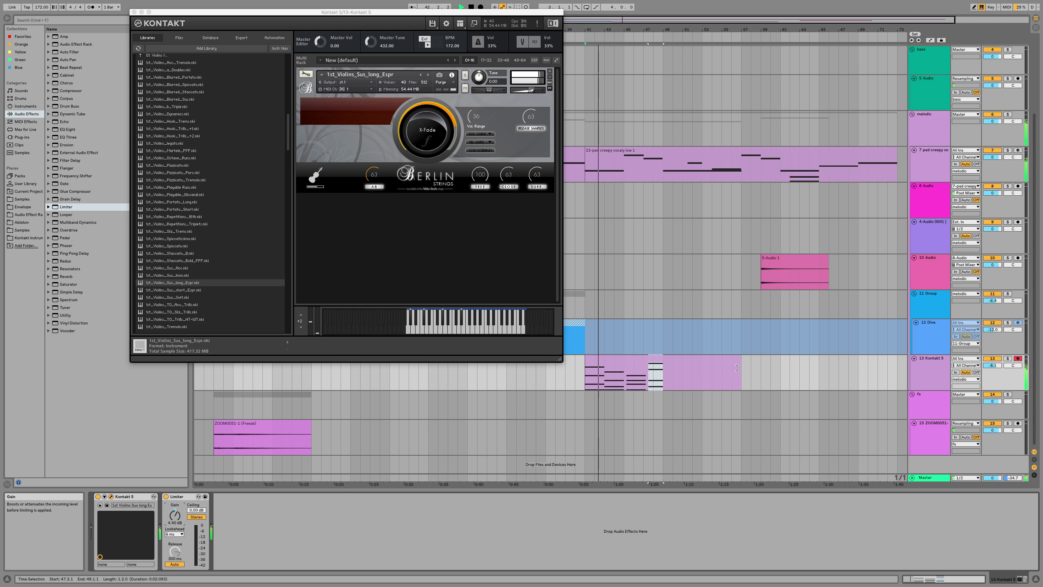
left_click_drag(993, 365, 994, 370)
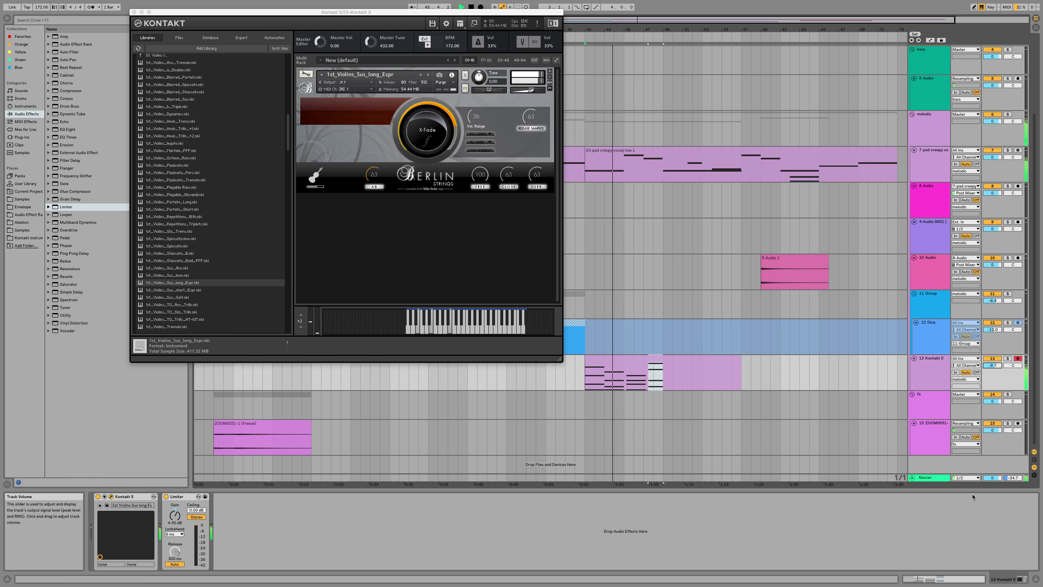
Step: Examine the limiting in the Master track's FabFilter Pro-L during playback
left_click(927, 478)
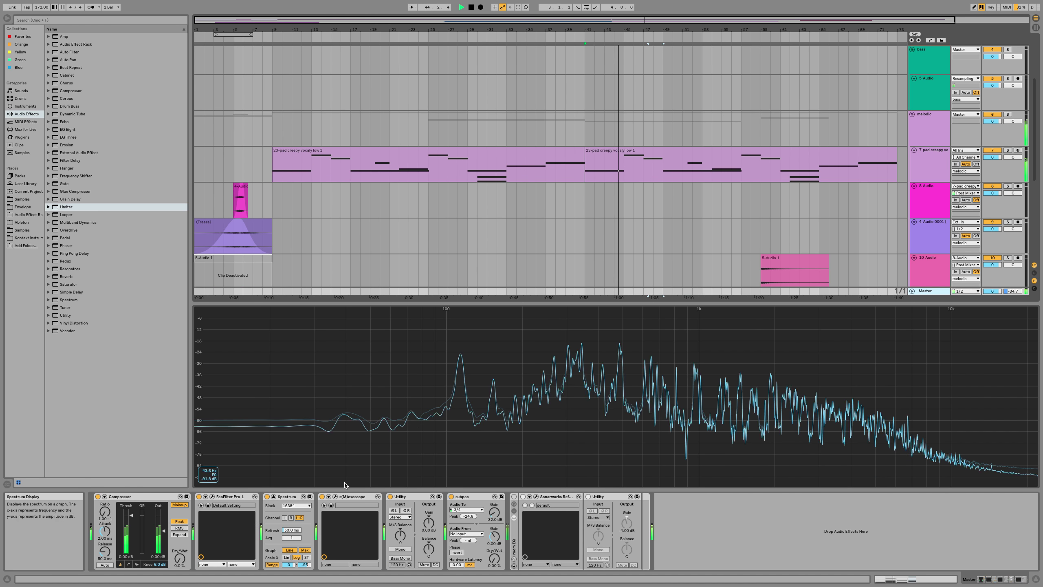
left_click(212, 498)
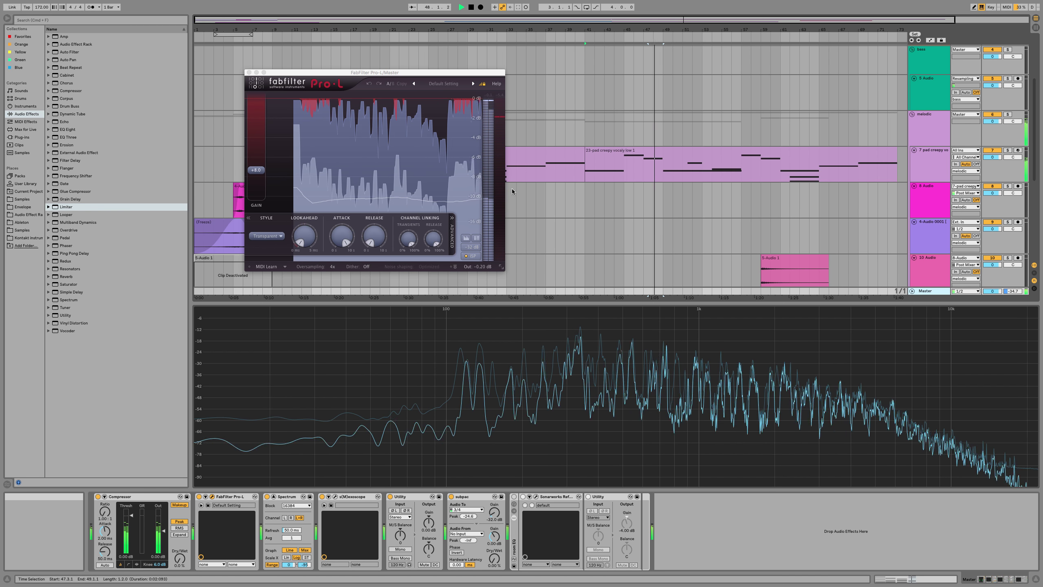
scroll(534, 183, "down", 5)
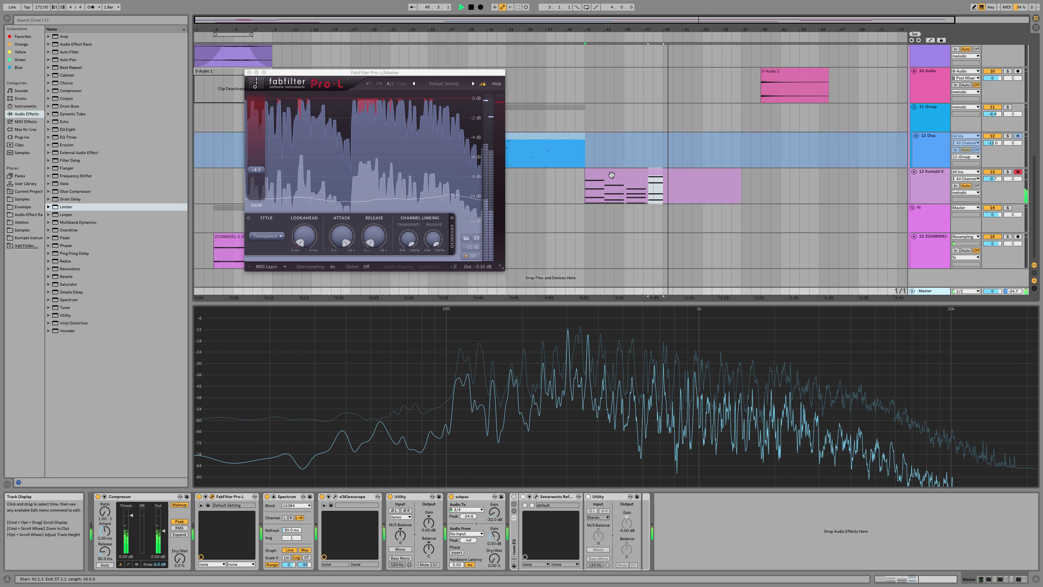
Step: Insert an EQ Eight before the Limiter on the Kontakt 5 track and enable its first band as a low cut
double_click(612, 175)
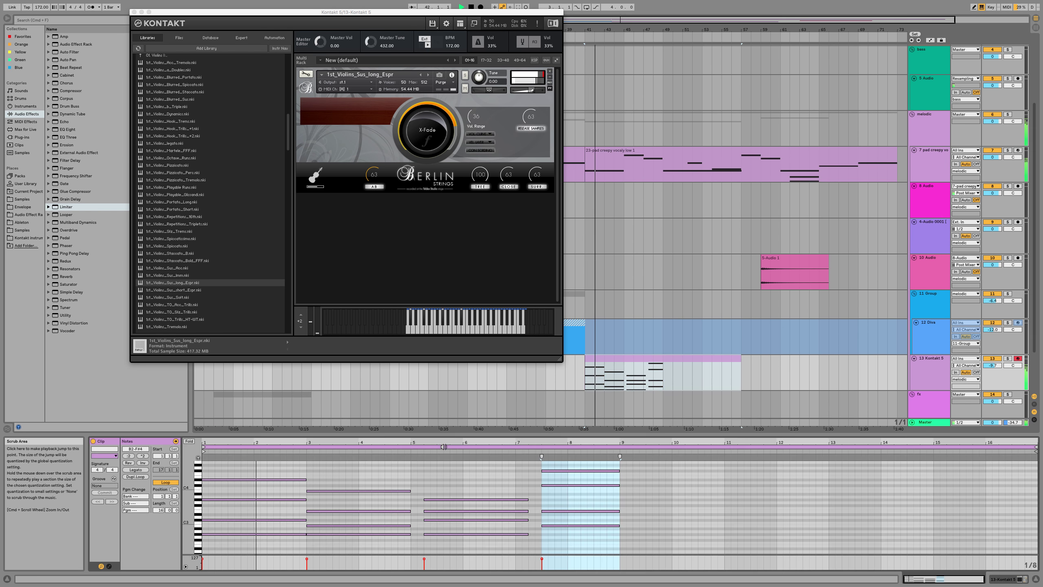
key("shift+Tab")
left_click_drag(63, 129, 175, 537)
key("space")
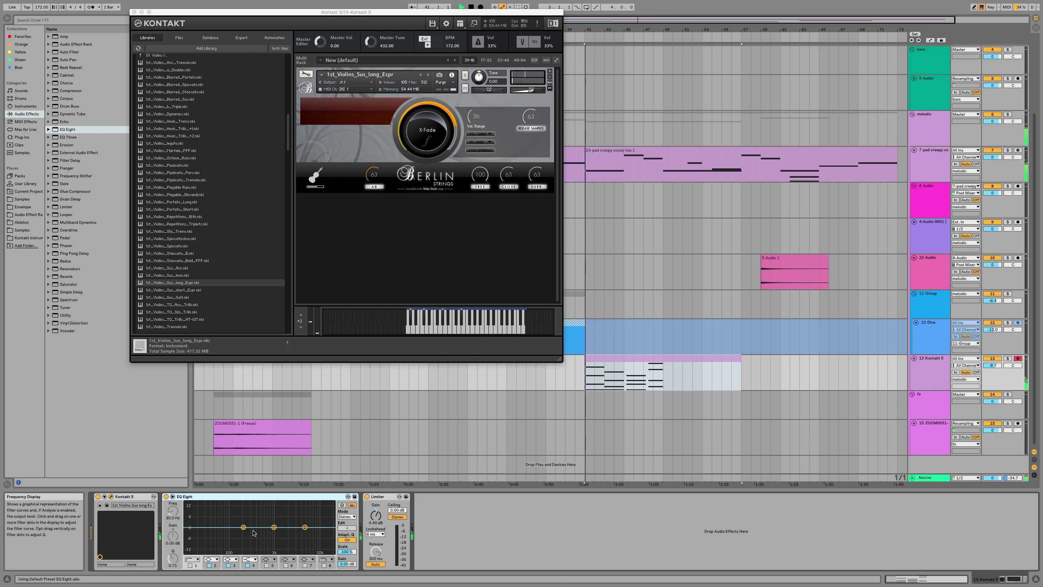
left_click(190, 566)
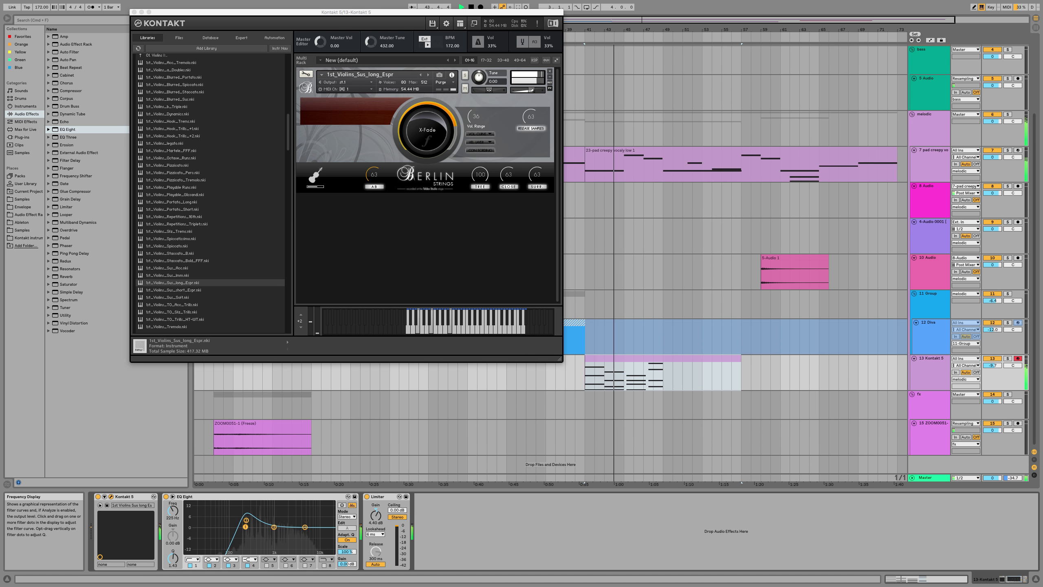
Step: Shape the EQ Eight curve during playback with a broad third-band cut of about -8.07 dB around 2.11 kHz
mouse_move(274, 527)
left_mouse_down()
mouse_move(310, 524)
mouse_move(276, 536)
left_mouse_up()
left_click_drag(172, 558, 173, 567)
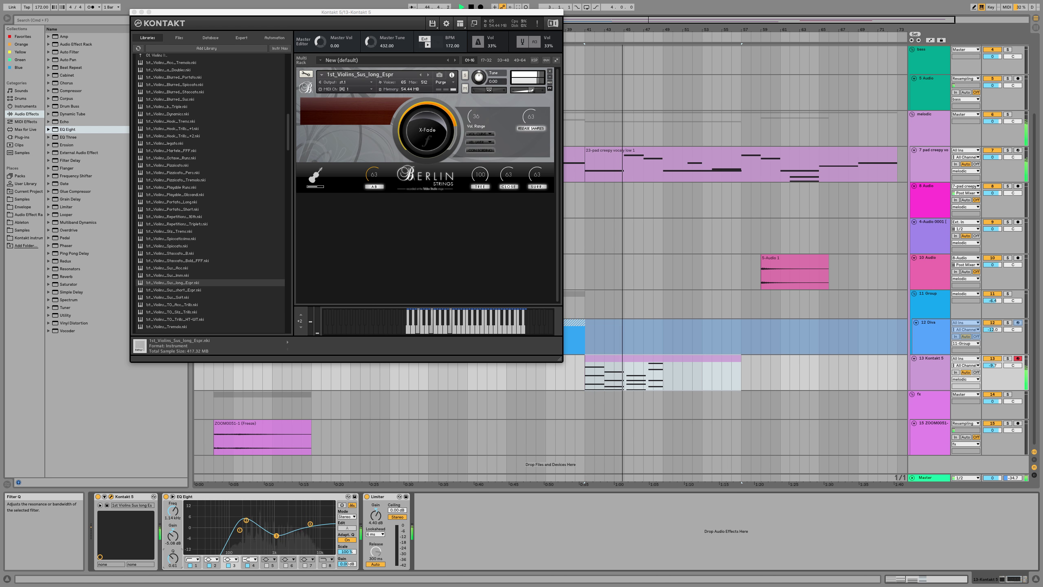
left_click_drag(276, 536, 283, 537)
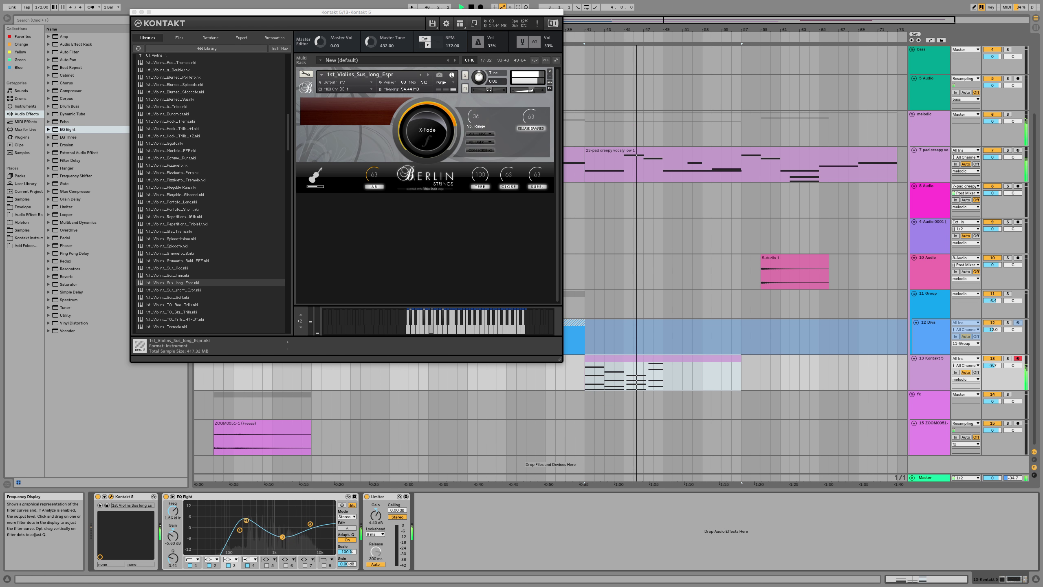
left_click_drag(246, 521, 276, 544)
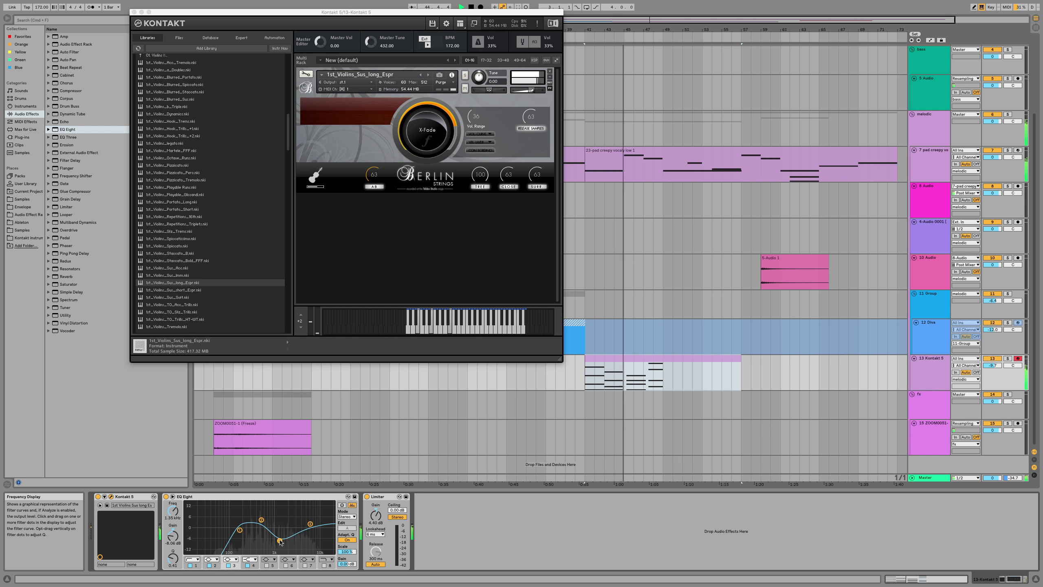
mouse_move(279, 541)
left_mouse_down()
mouse_move(313, 527)
mouse_move(288, 537)
left_mouse_up()
Step: Set the Kontakt 5 track's Limiter to -2.40 dB gain with a -3.56 dB ceiling while comparing during playback
key("space")
key("space")
double_click(377, 512)
key("space")
key("space")
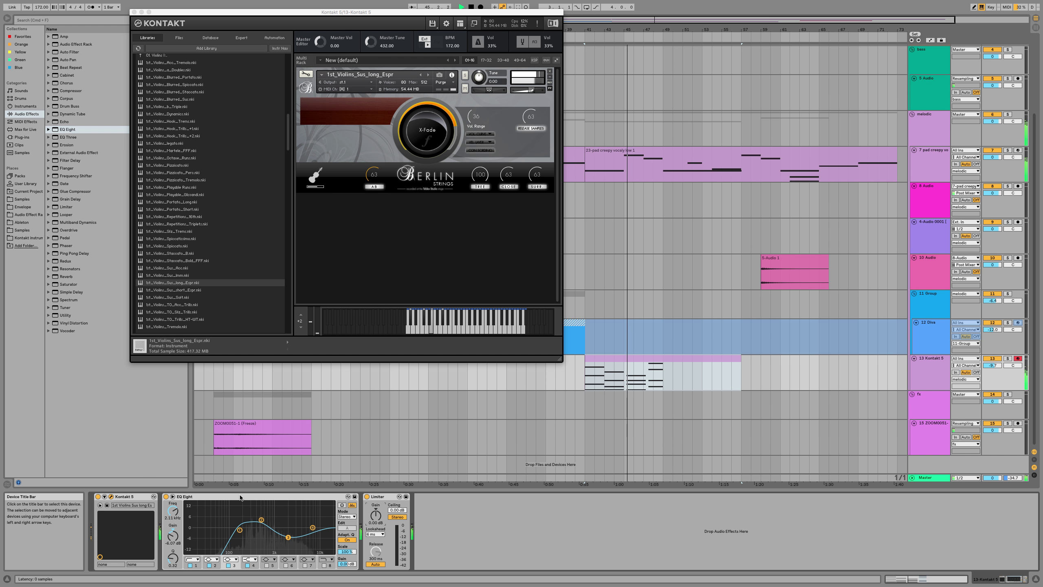
key("space")
key("space")
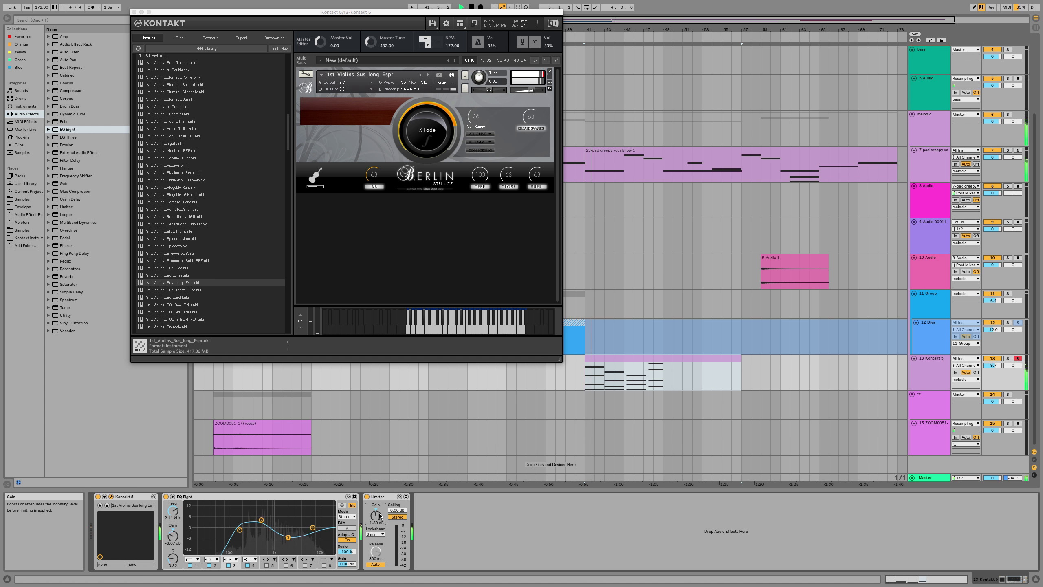
key("space")
key("space")
mouse_move(398, 510)
left_mouse_down()
mouse_move(397, 521)
mouse_move(379, 518)
left_mouse_up()
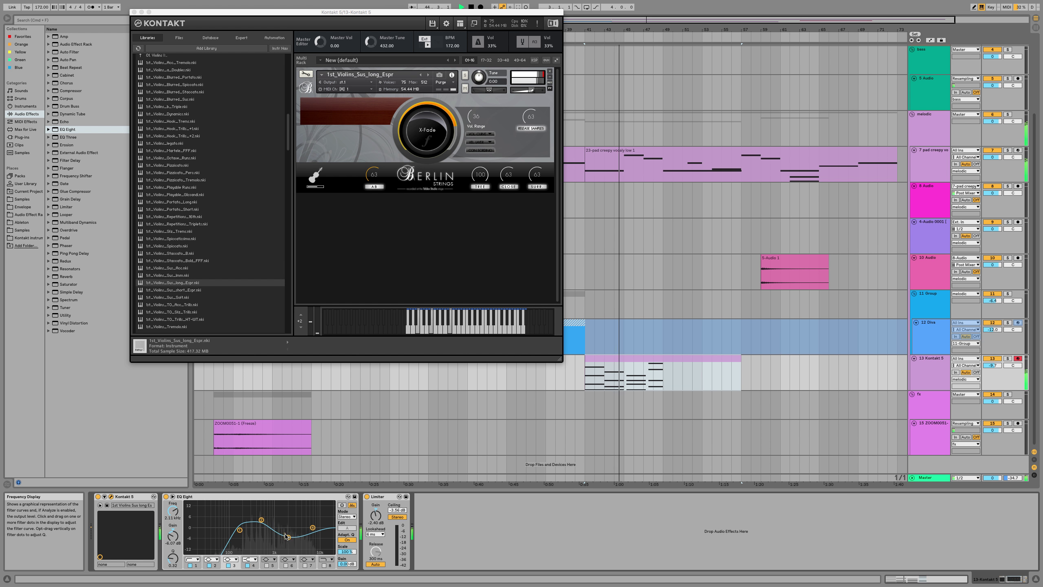
Step: Make the EQ Eight low cut steeper and set the second band to about 215 Hz at 0.87 dB
left_click_drag(261, 520, 242, 527)
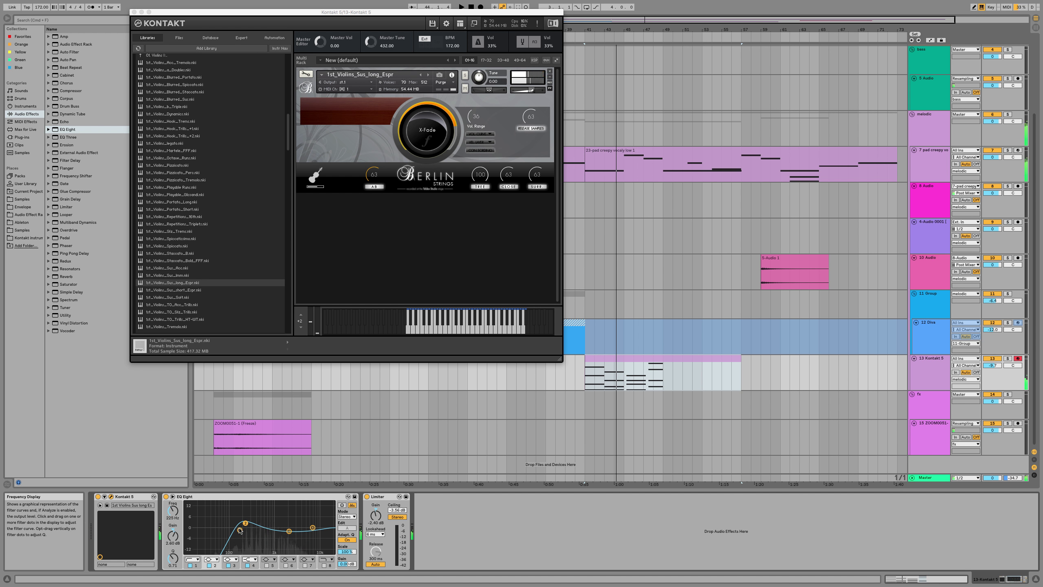
left_click(190, 558)
left_click(195, 513)
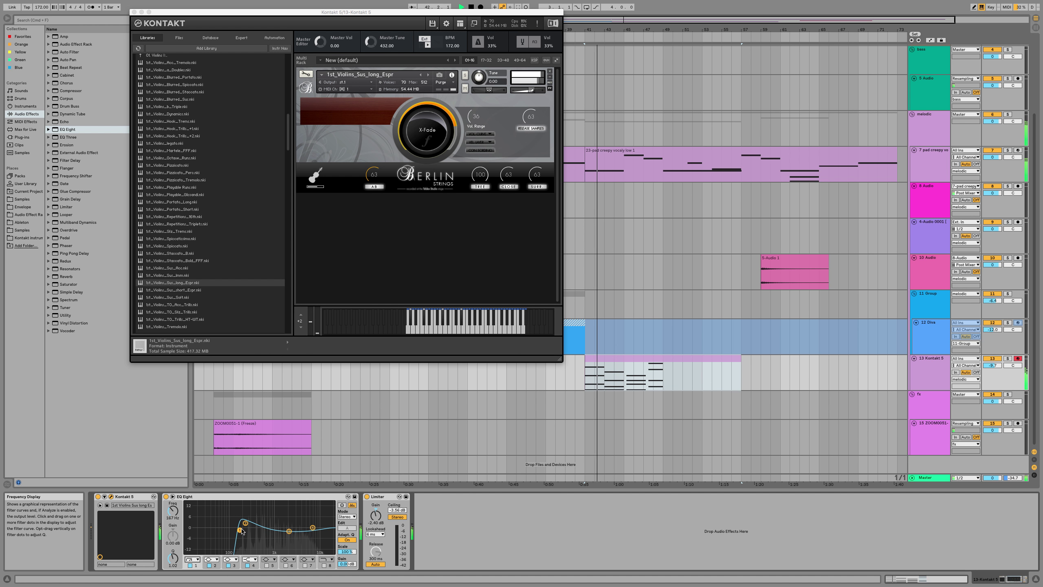
left_click_drag(244, 523, 244, 526)
Step: Lower the Limiter gain to -3.30 dB, raise the Kontakt 5 track volume slightly, and replay the part
left_click_drag(376, 515, 376, 518)
left_click_drag(994, 365, 995, 363)
key("space")
key("space")
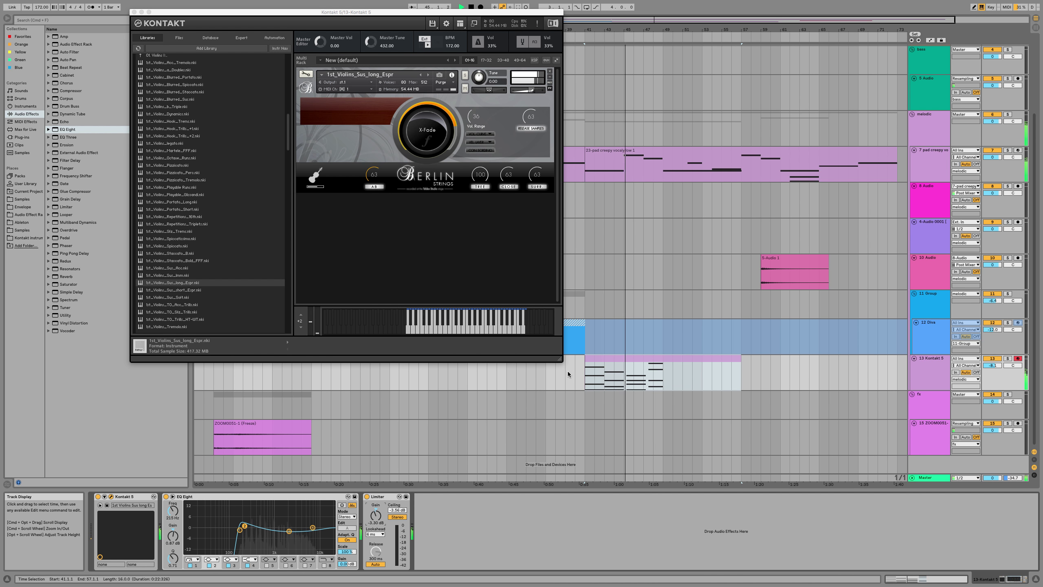
Step: Move the third and fourth chords in the Kontakt 5 clip earlier to start at 5.1.1 and 7.1.1
left_click(633, 358)
double_click(633, 359)
left_click(456, 541)
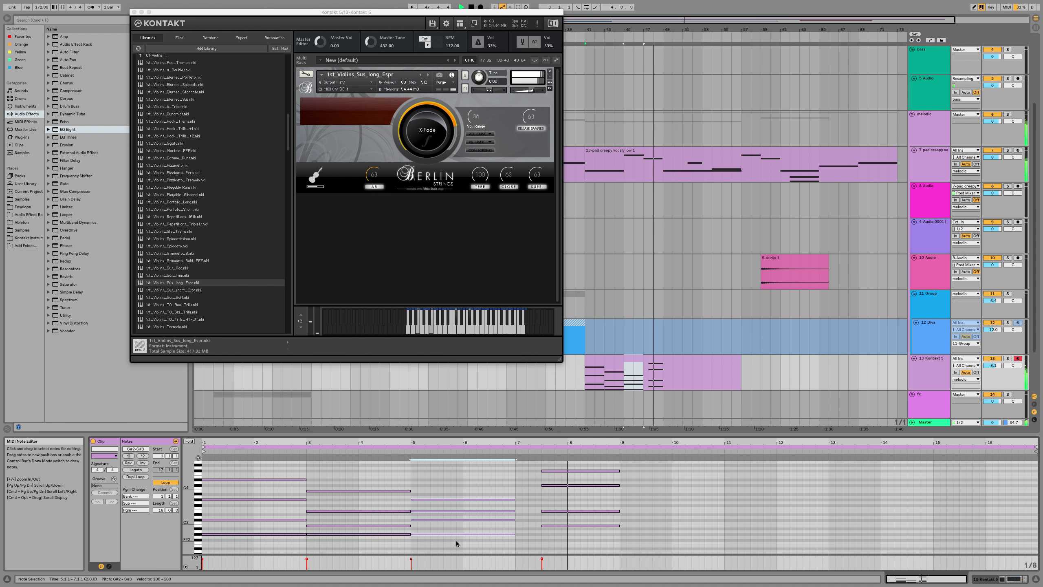
left_click(569, 520)
left_click_drag(569, 521, 569, 465)
key("Left")
key("Left")
key("Left")
key("space")
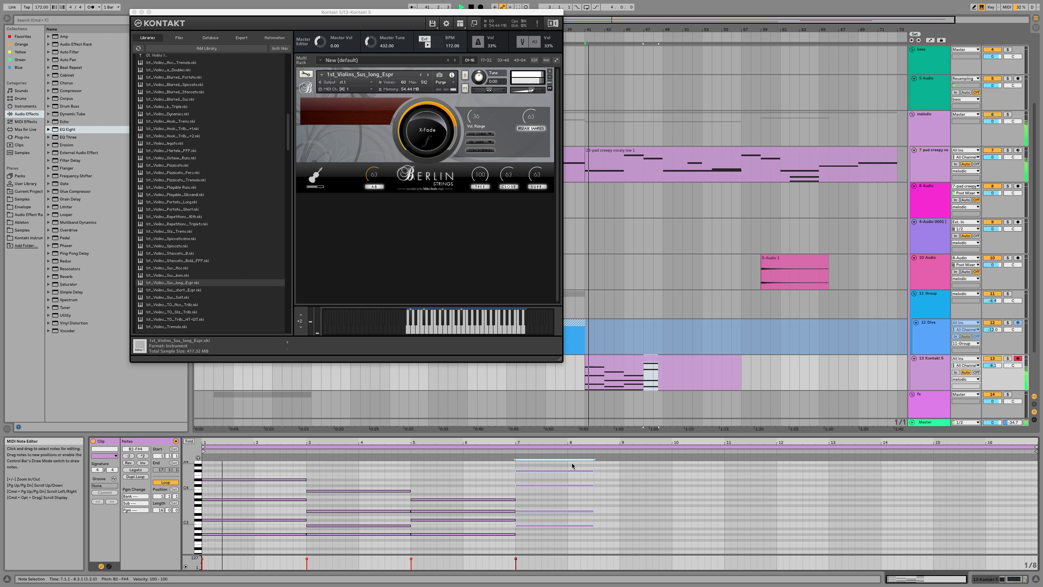
Step: Insert a Utility between the EQ Eight and Limiter on the Kontakt 5 track and show its Gain automation
left_click_drag(587, 256, 565, 261)
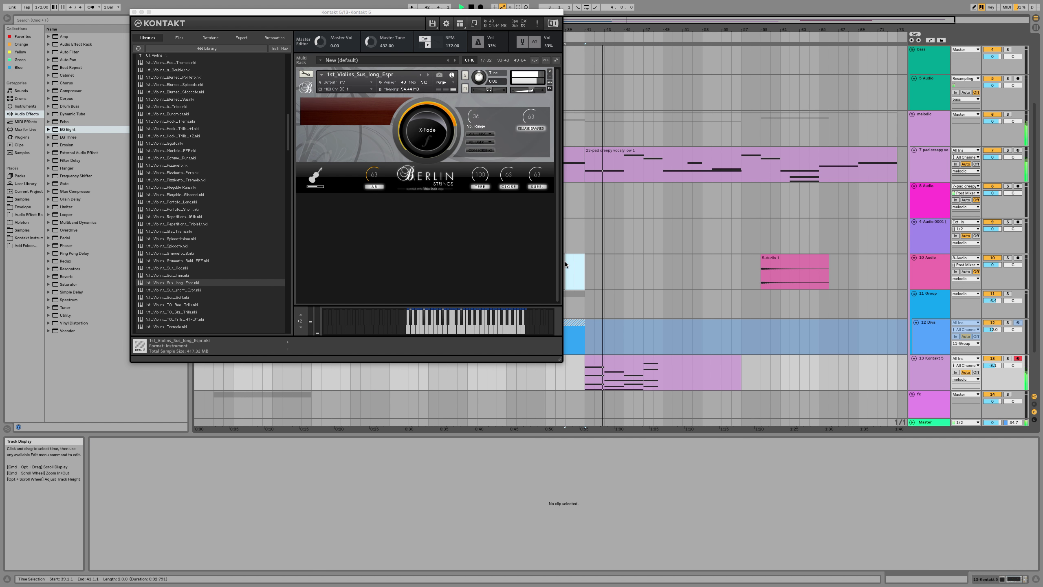
key("minus")
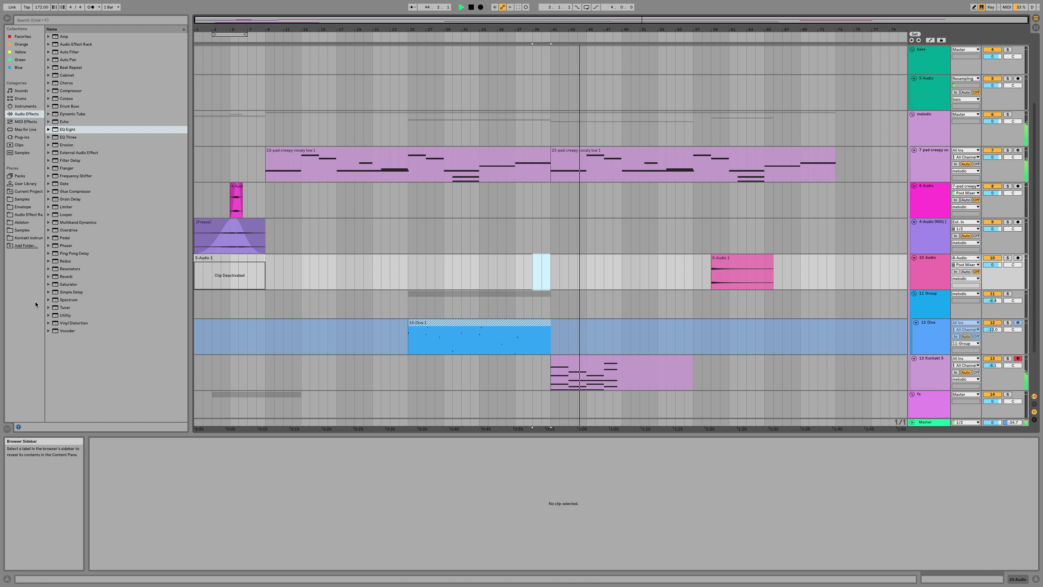
left_click_drag(66, 317, 567, 375)
left_click_drag(377, 501, 448, 499)
right_click(430, 520)
left_click(436, 532)
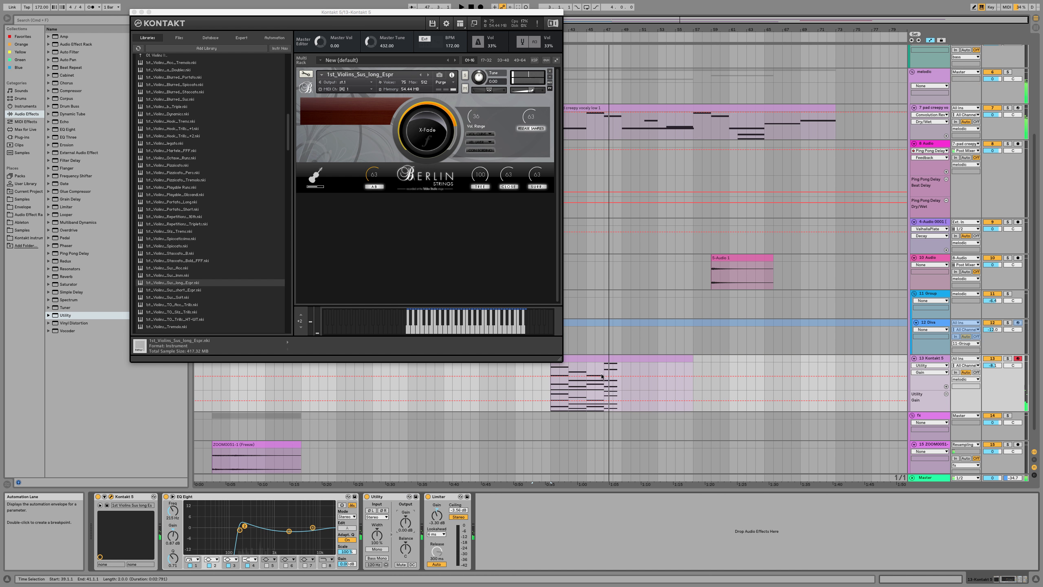
Step: Draw a falling Utility Gain curve over the first chord from bar 41 and duplicate it over the next two chords
left_click(552, 401)
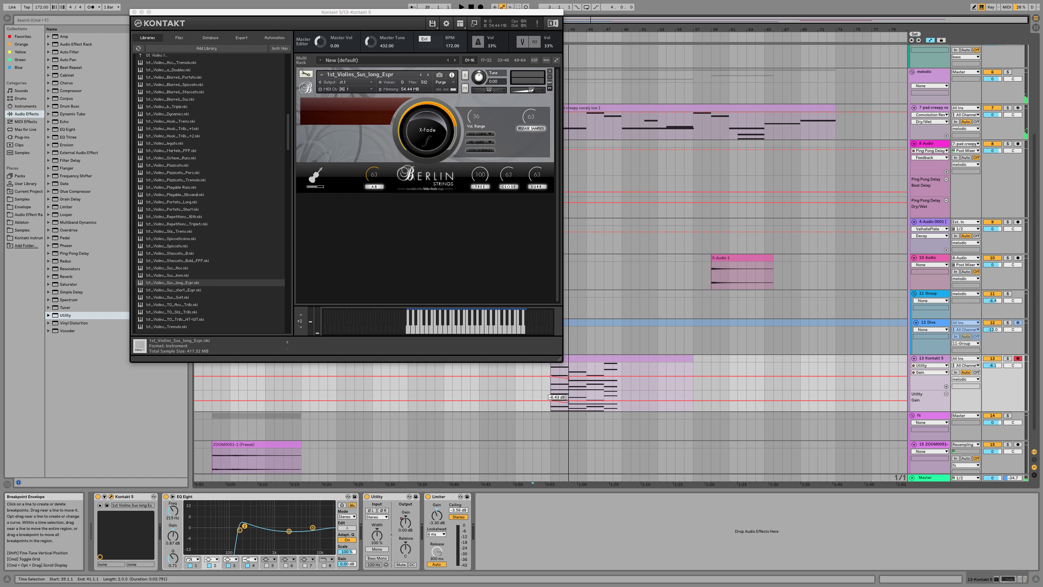
scroll(569, 403, "up", 5)
key("space")
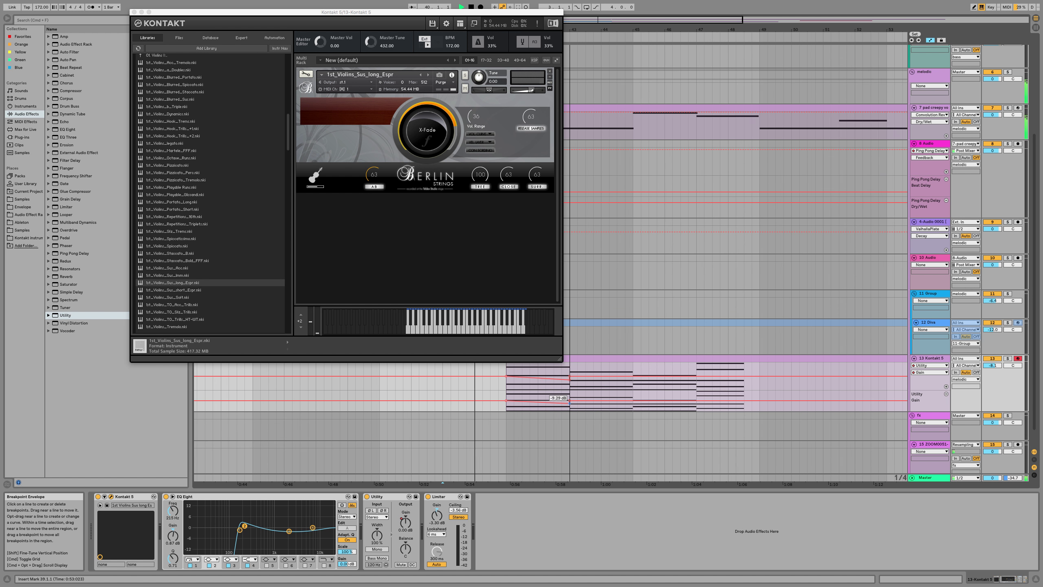
left_click_drag(567, 409, 504, 408)
key("super+d")
key("super+d")
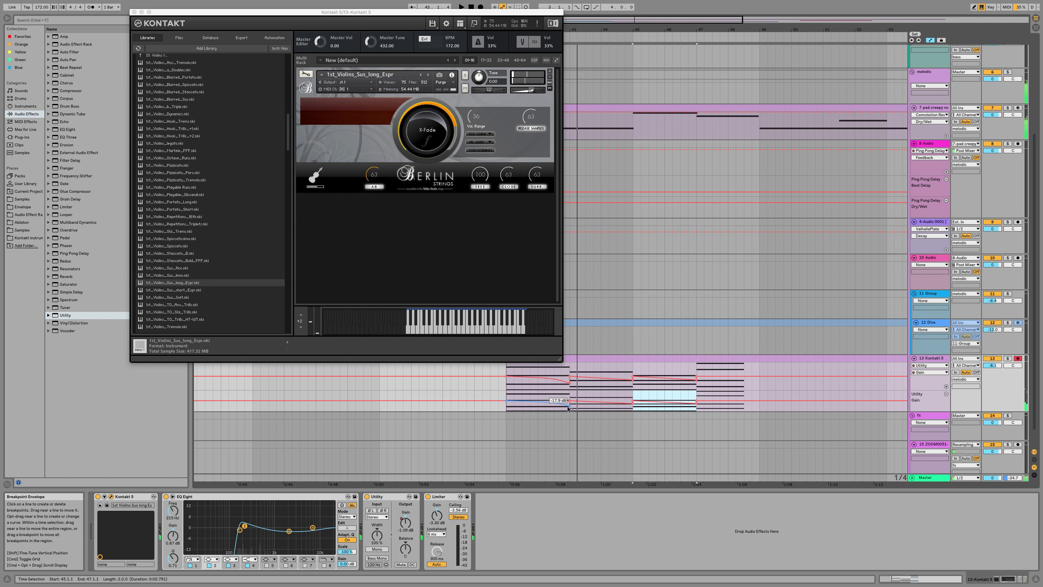
Step: Deepen the Utility Gain fade across the first chord and duplicate it three times up to bar 49
key("space")
left_click_drag(570, 408, 510, 407)
key("ctrl+d")
key("ctrl+d")
key("ctrl+d")
left_click(506, 407)
key("space")
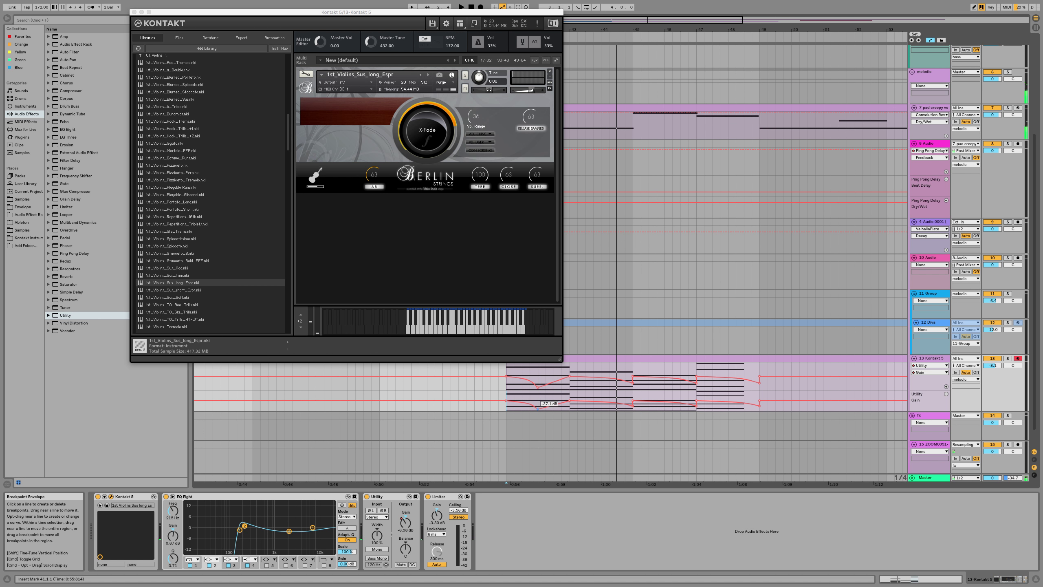
Step: Reshape the first chord's Utility Gain automation as a mid-chord dip and duplicate it over the other three chords
key("space")
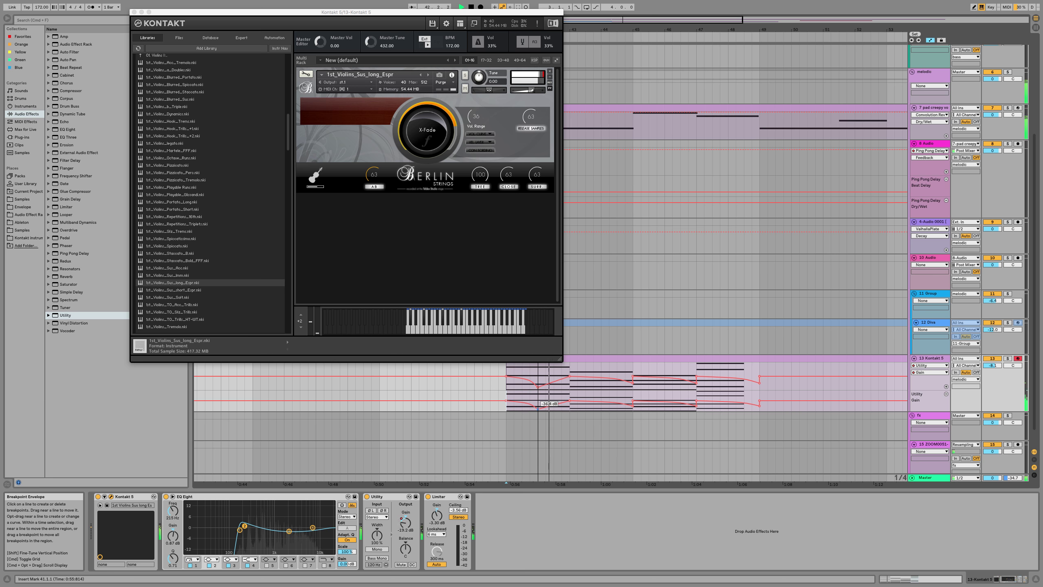
left_click_drag(538, 408, 538, 407)
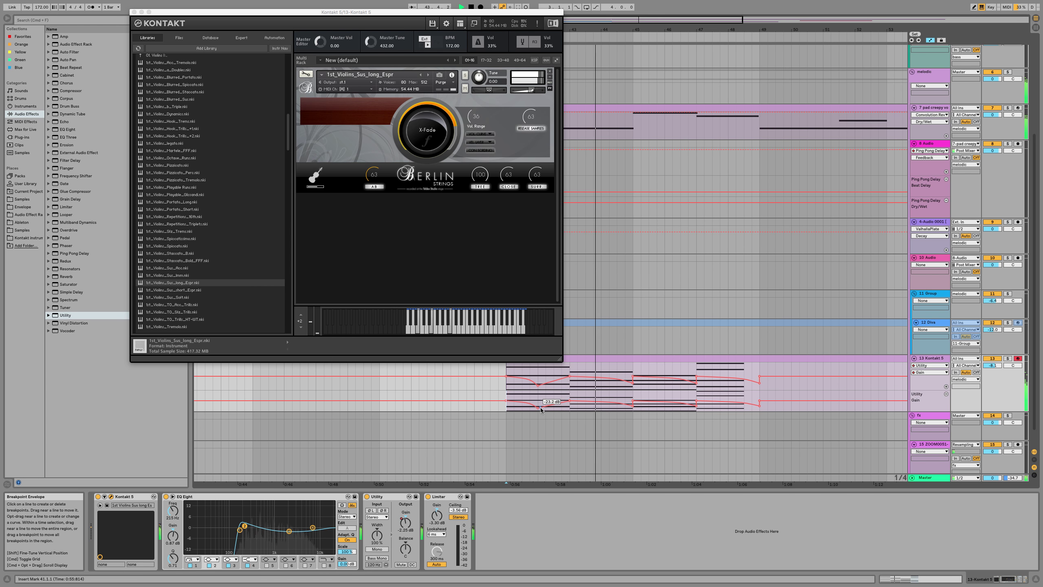
left_click_drag(571, 408, 507, 409)
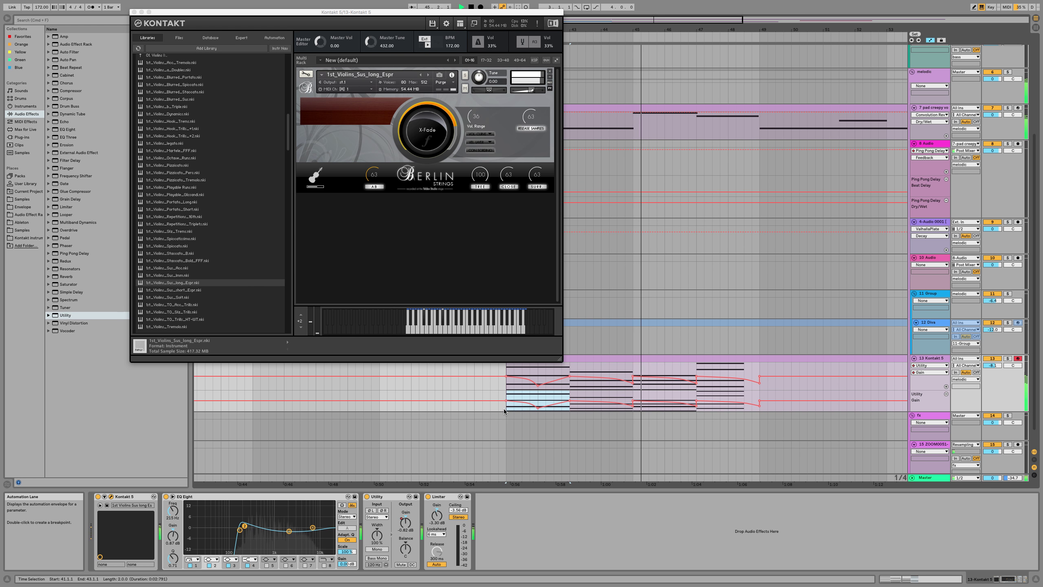
key("super+d")
key("super+d")
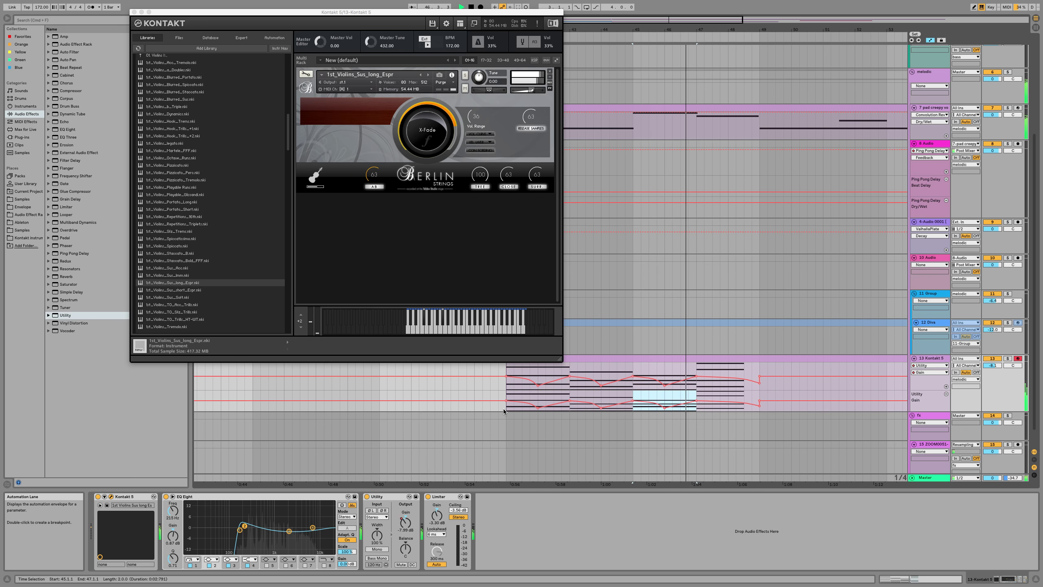
key("super+d")
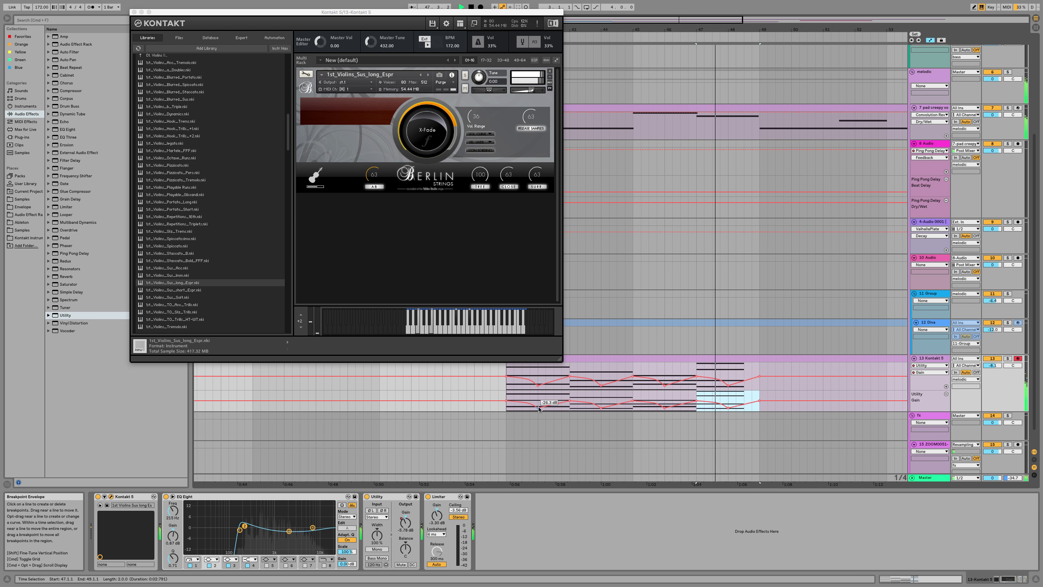
left_click(521, 404)
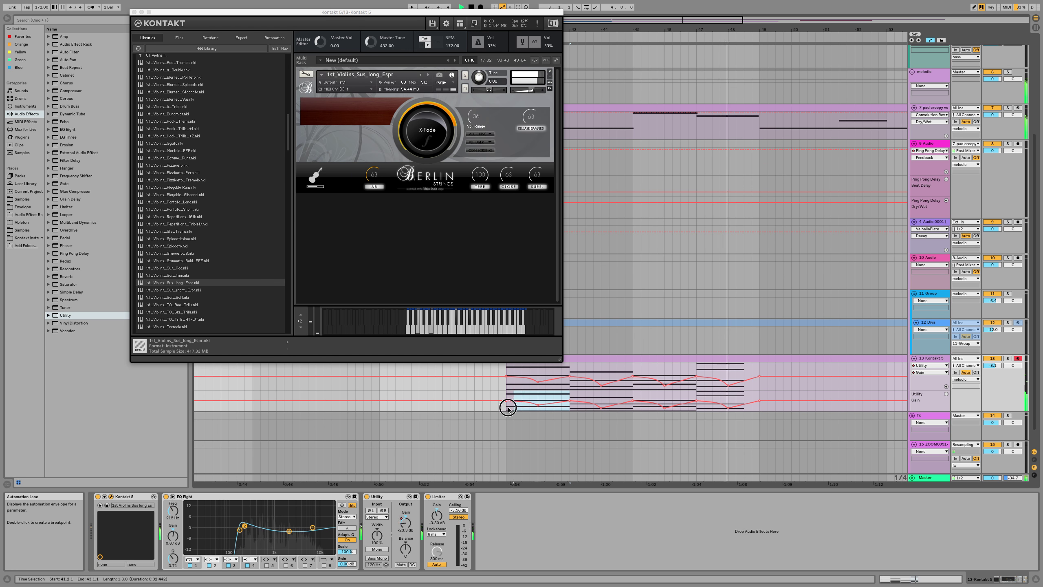
Step: Lengthen all notes of the fourth chord in the Kontakt 5 clip to end at bar 49
left_click(715, 359)
double_click(715, 359)
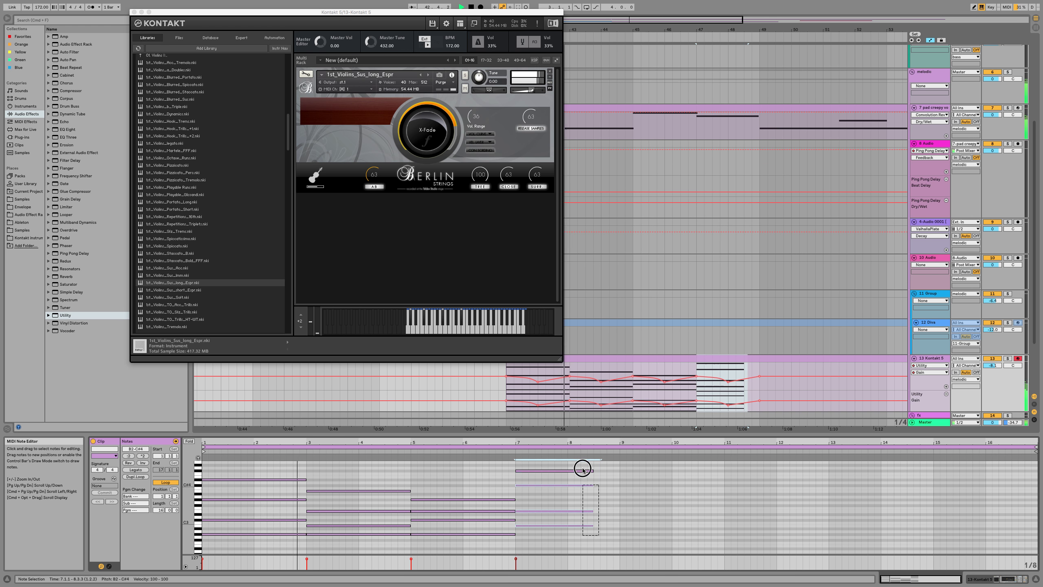
left_click_drag(594, 471, 616, 469)
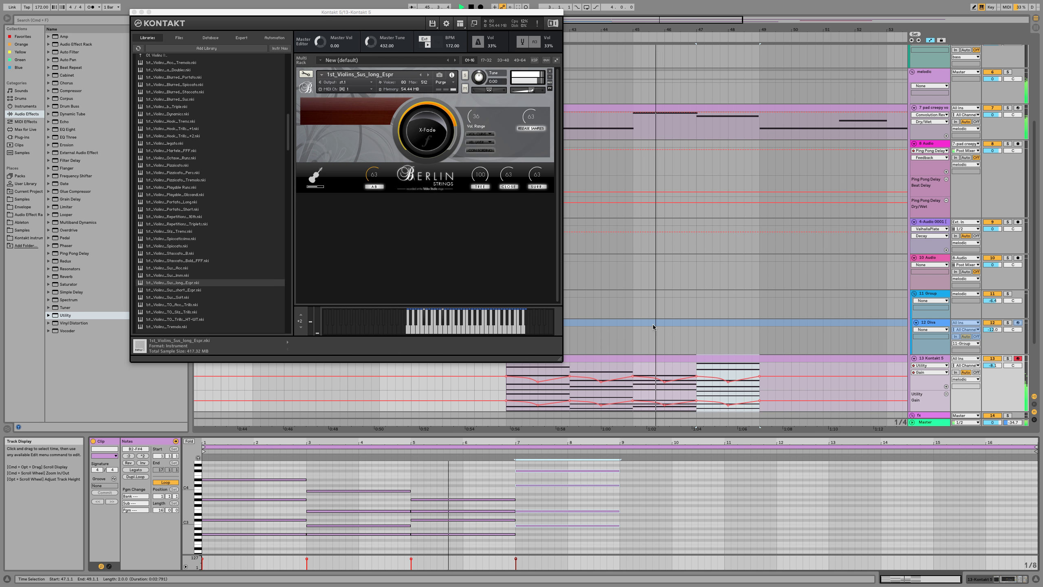
Step: Try a shallower Utility Gain dip of -7.86 dB under the chords and replay from bar 41
left_click(538, 404)
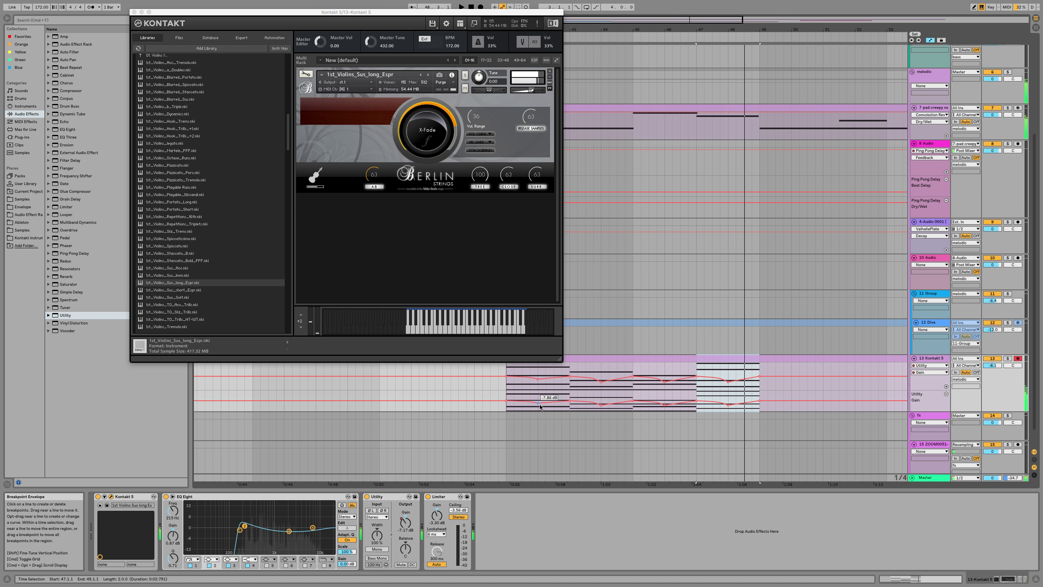
key("space")
left_click(517, 405)
left_click(506, 406)
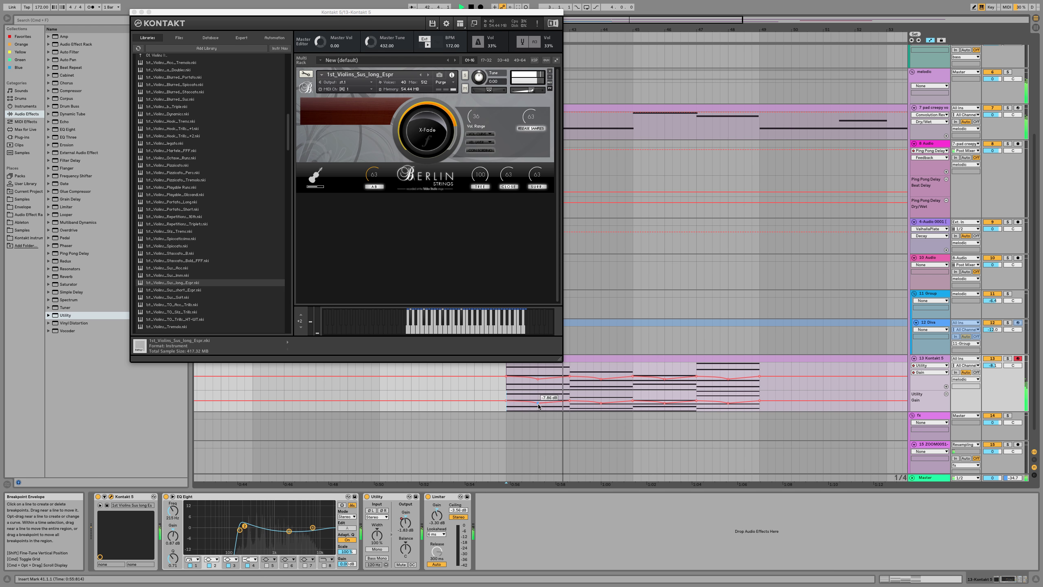
Step: Set the first chord's Utility Gain dip to about -10.7 dB, duplicating the curve over the remaining three chords
key("space")
left_click(513, 407)
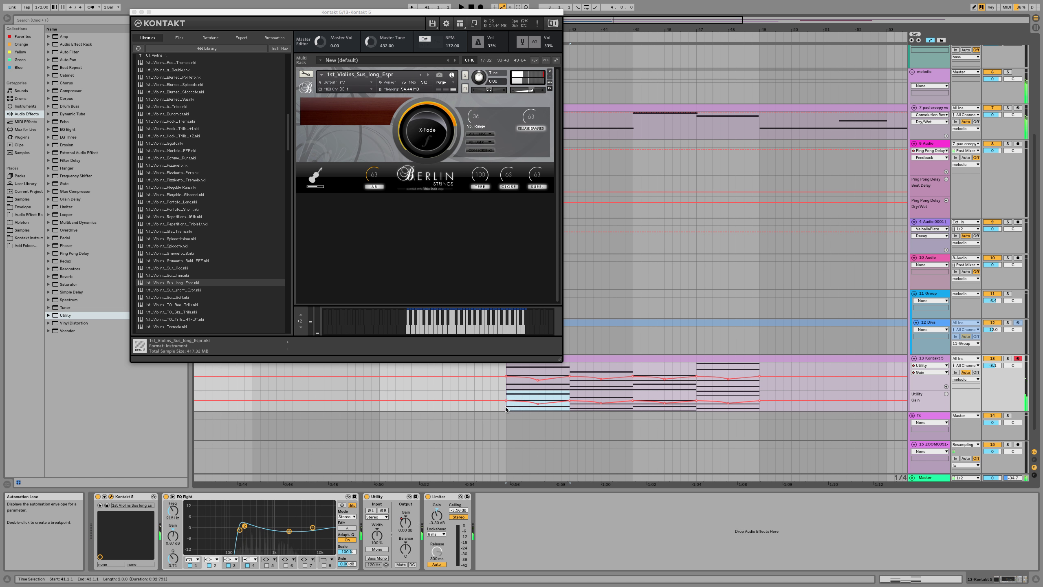
key("super+d")
key("super+d")
key("super+d")
left_click(506, 408)
key("space")
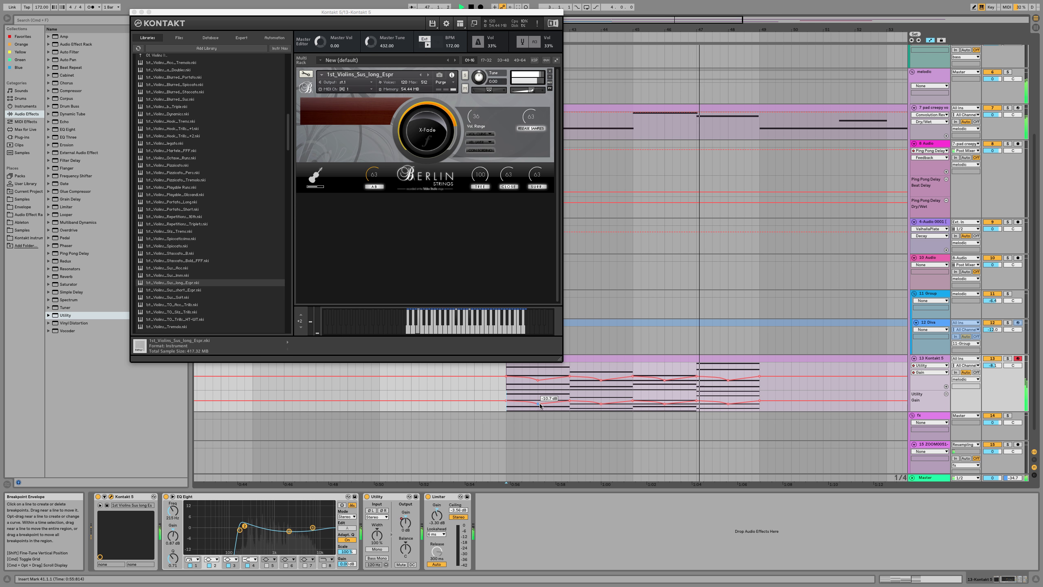
Step: Hide the automation lanes, stop playback, and select the Kontakt 5 MIDI clip starting at bar 41
scroll(623, 378, "down", 3)
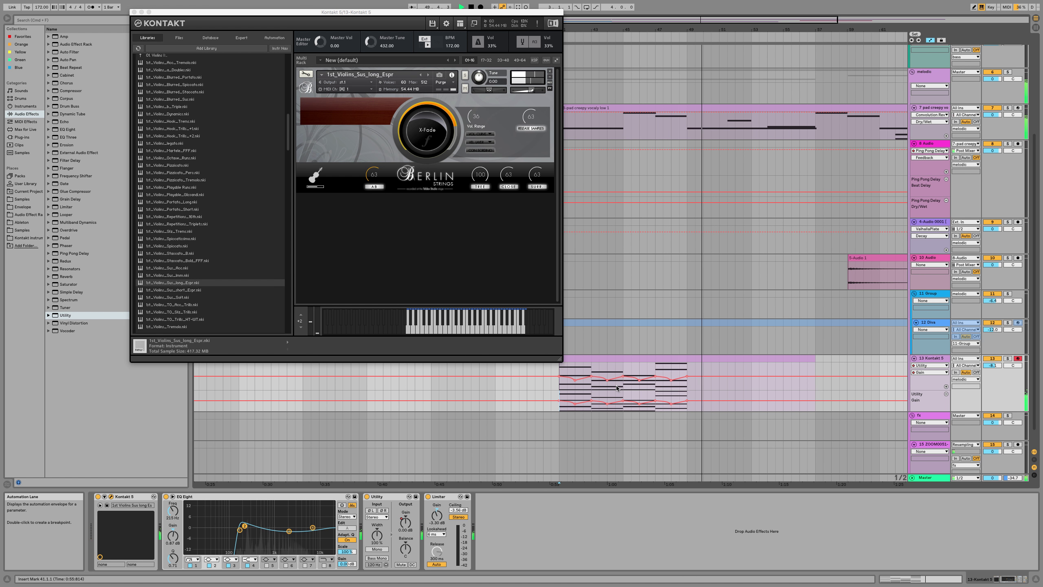
key("a")
key("space")
left_click(615, 360)
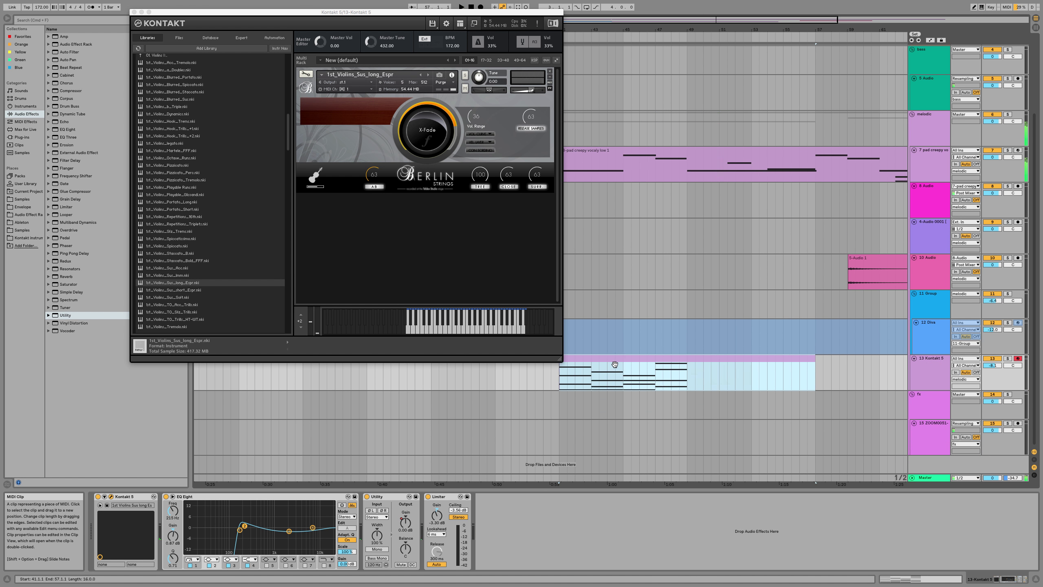
Step: Save the Live Set as "self serving bias 1.als" in the Ableton folder
key("super+s")
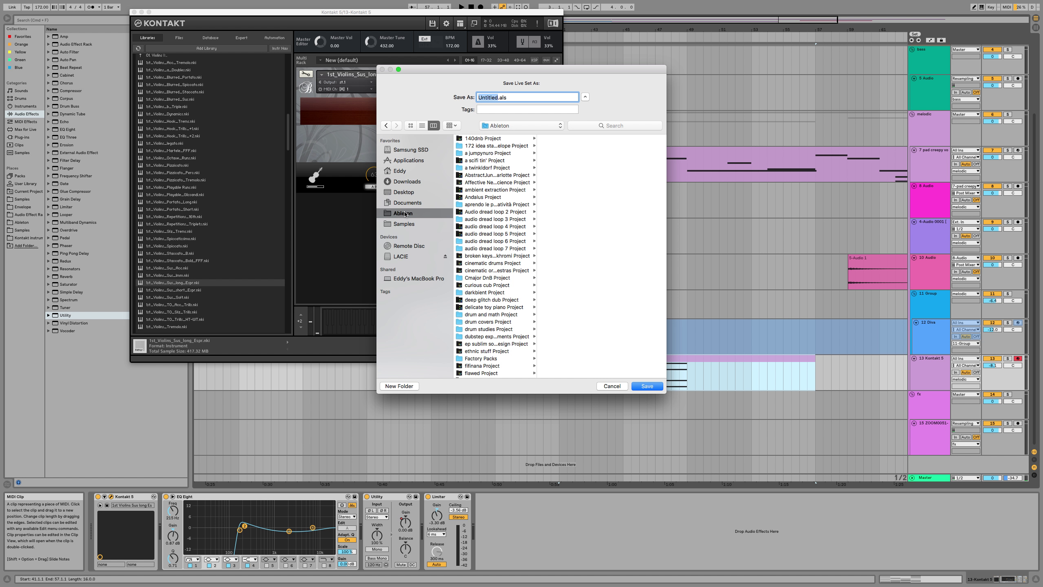
key("BackSpace")
mouse_move(1, 2)
scroll(483, 172, "up", 3)
left_click(490, 344)
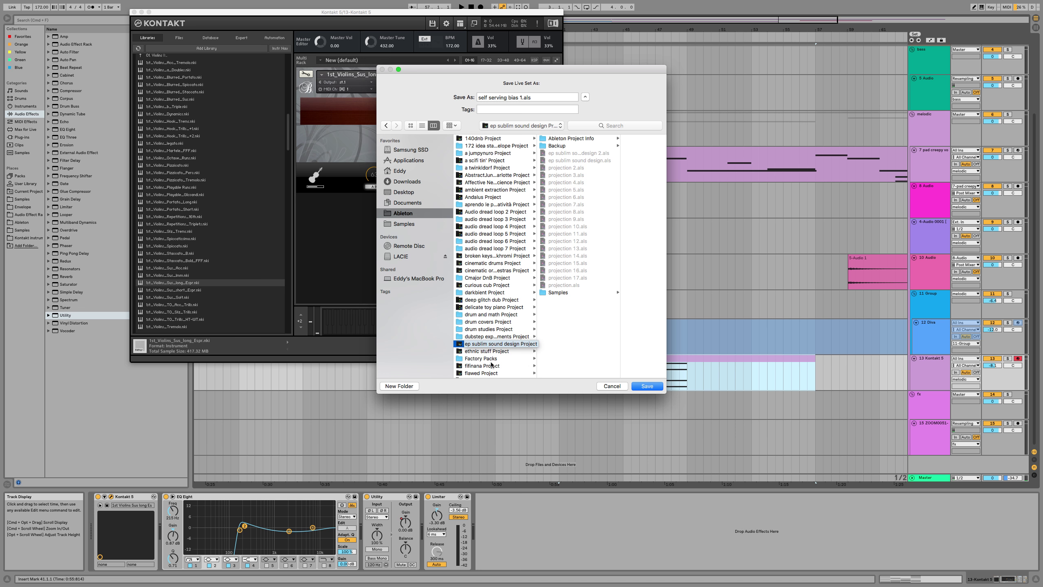
left_click(407, 213)
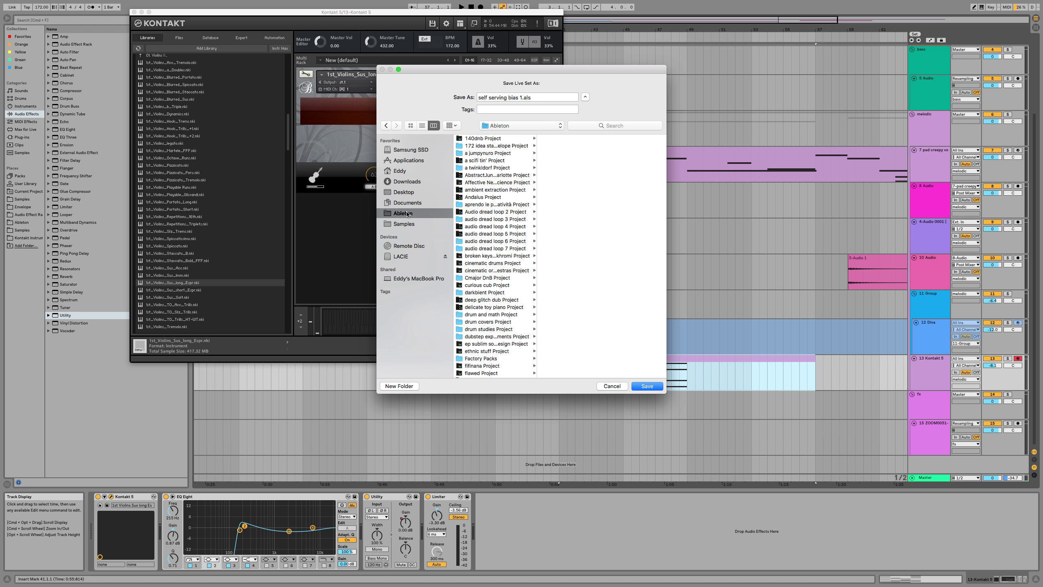
left_click(643, 386)
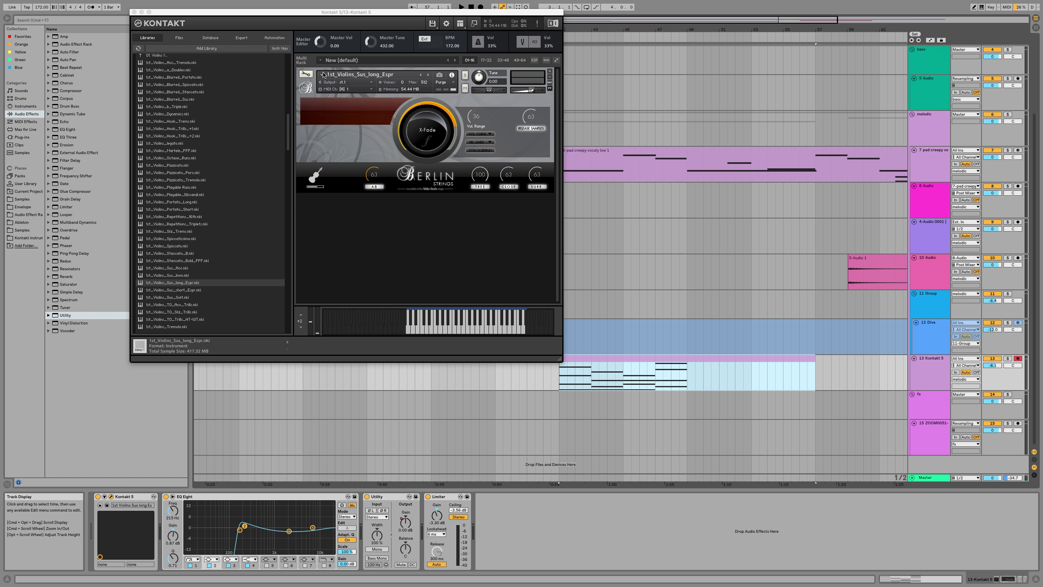
Step: Close the Kontakt window and collect all external files into the saved project
left_click(134, 11)
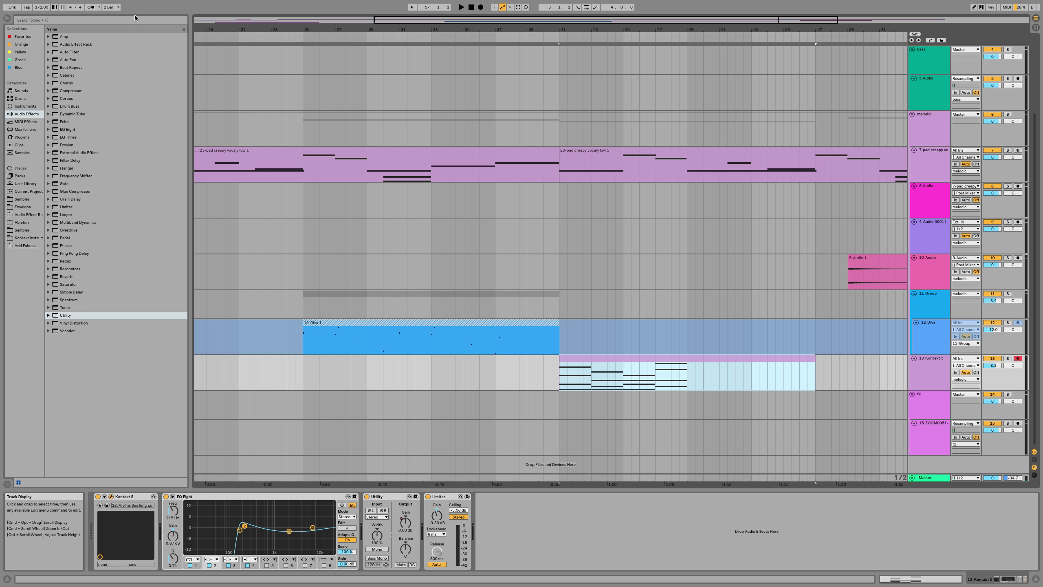
key("minus")
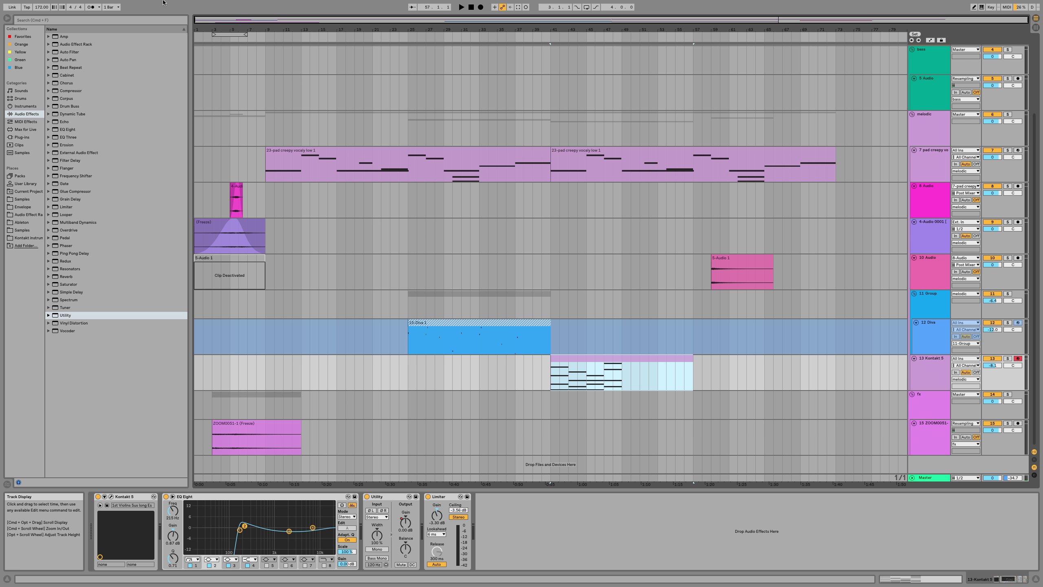
left_click(45, 4)
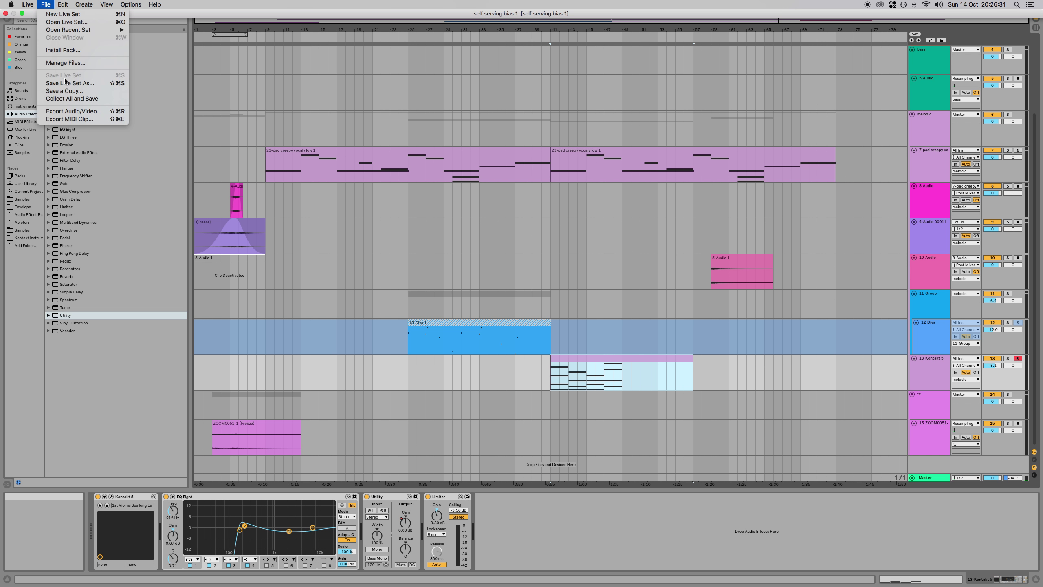
left_click(65, 99)
left_click(598, 325)
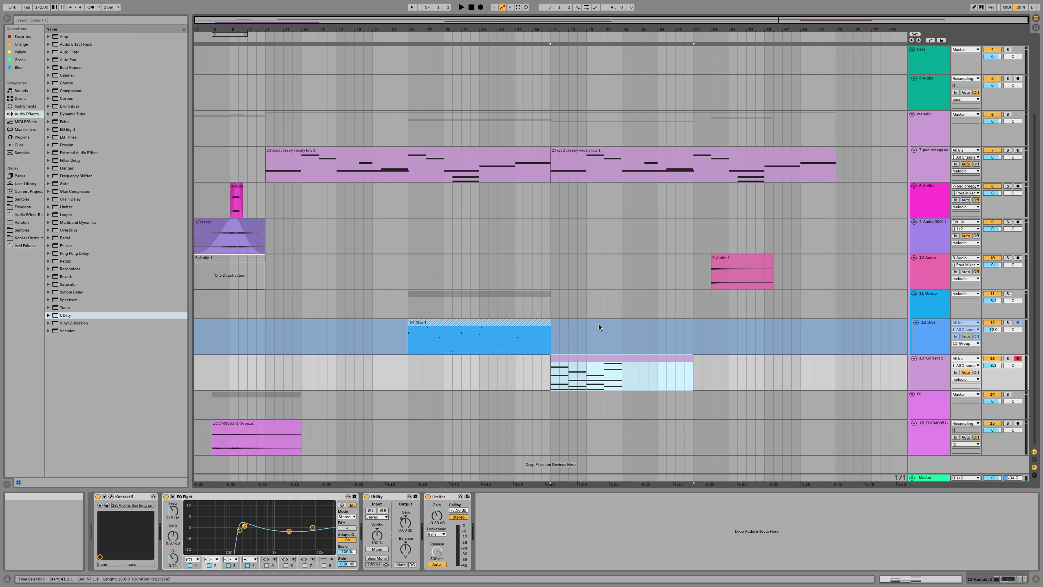
Step: Play the arrangement from bar 1 and disarm the Kontakt 5 track
left_click(215, 222)
key("space")
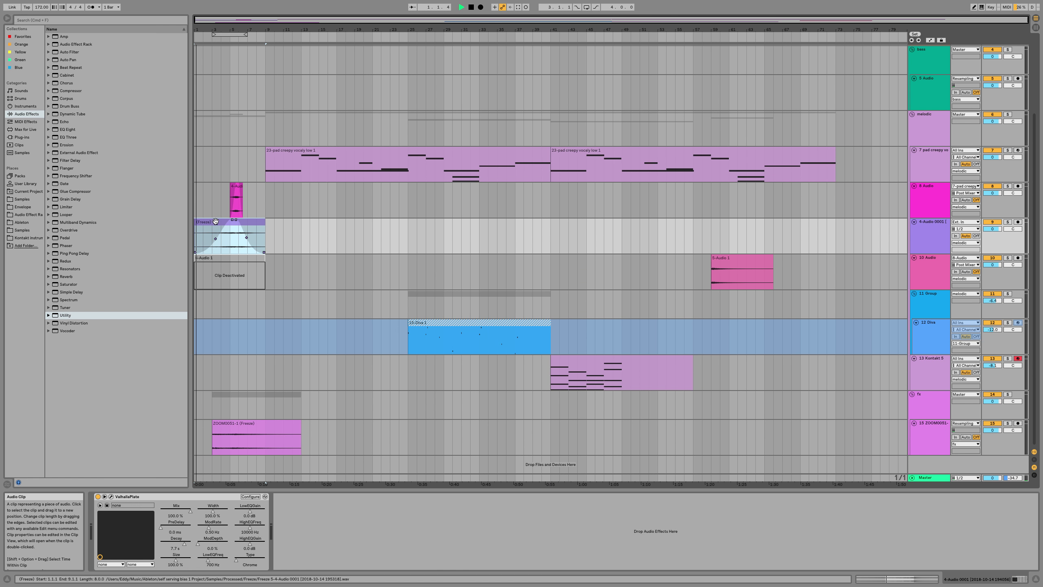
left_click(1018, 357)
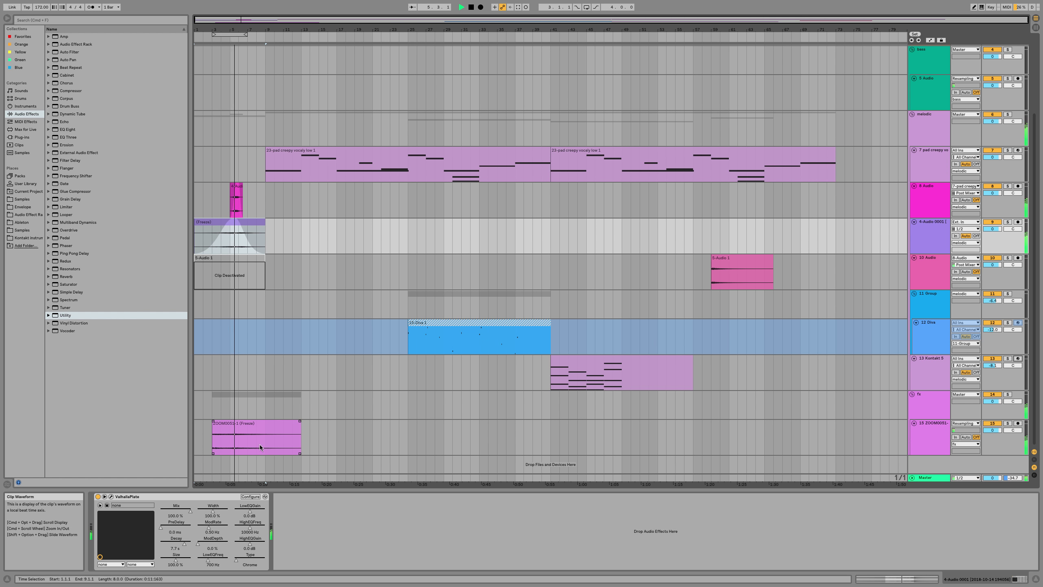
Step: Copy a one-bar piece of the ZOOM0051-1 clip to bar 1 of the same track
left_click_drag(260, 444, 251, 444)
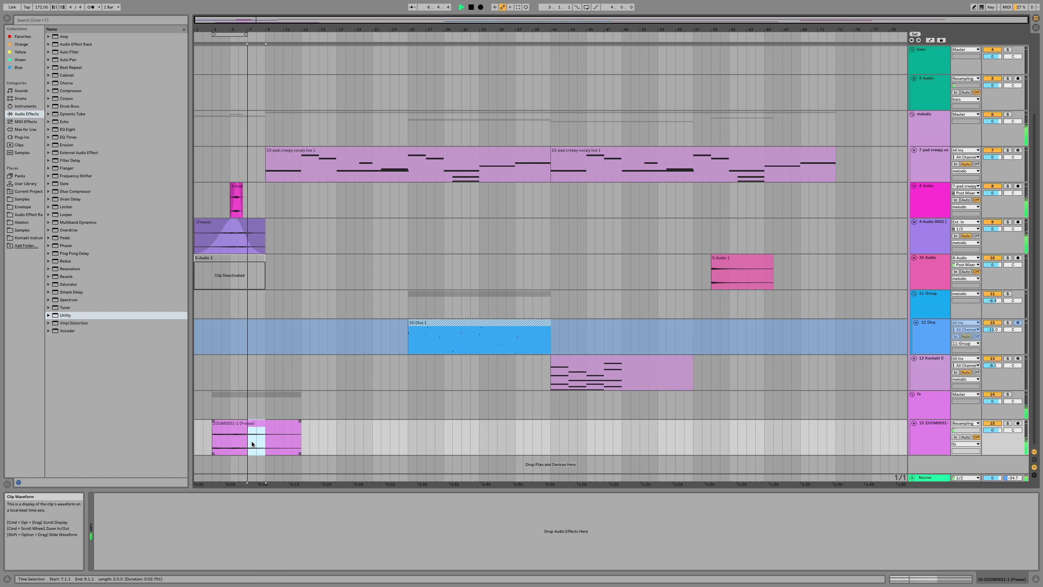
left_click(201, 438)
left_click(251, 437)
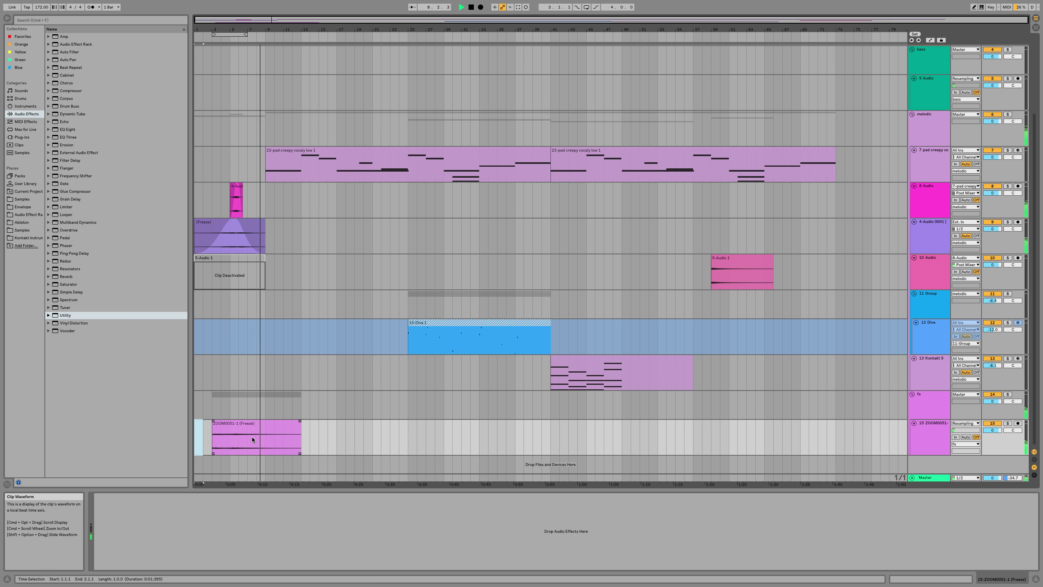
left_click(199, 437)
key("super+v")
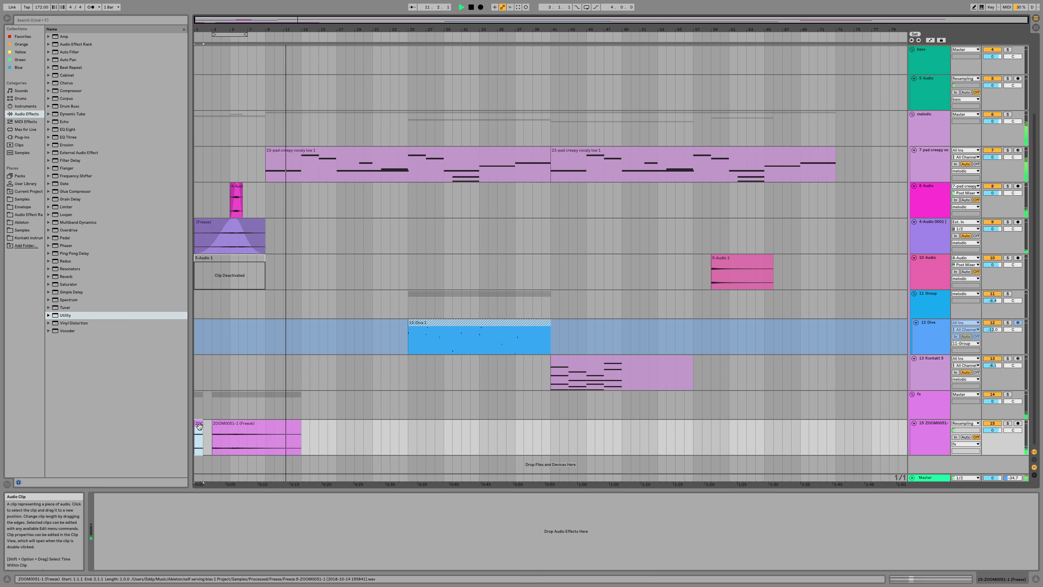
Step: Reverse the copied clip at bar 1 and enable warping in Complex mode
double_click(200, 426)
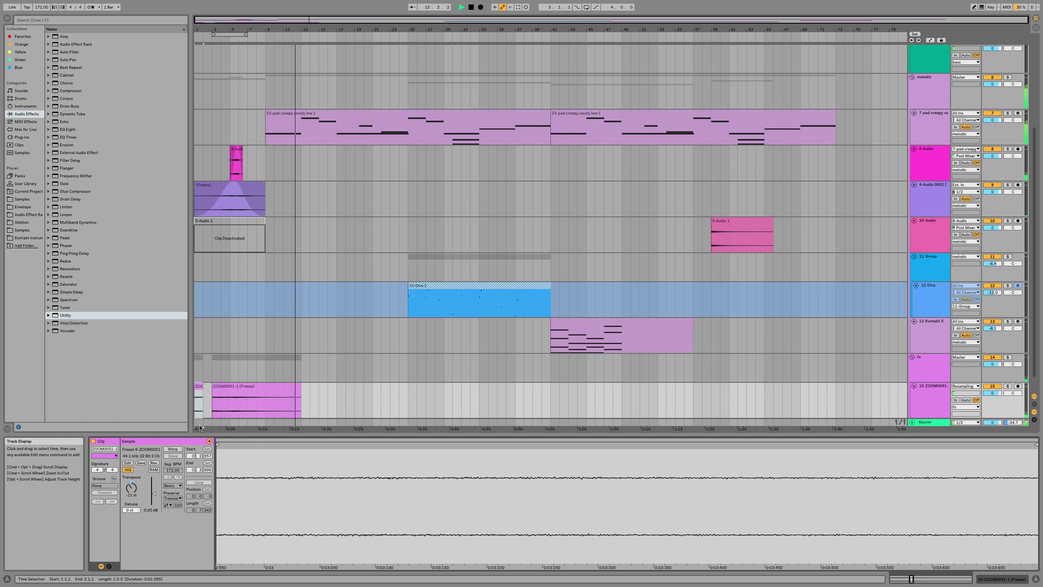
left_click(173, 449)
key("Return")
left_click(174, 488)
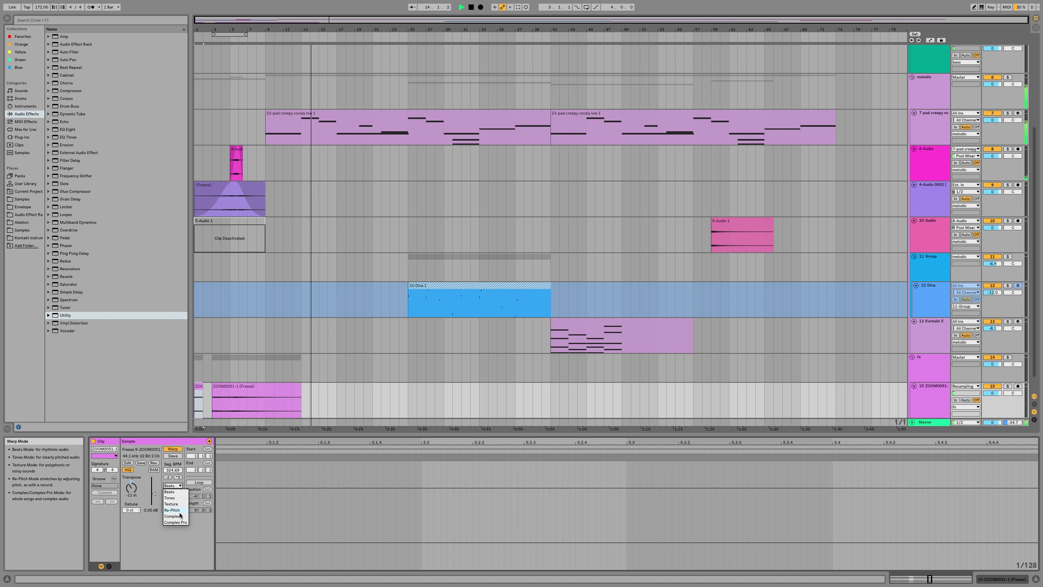
left_click(181, 520)
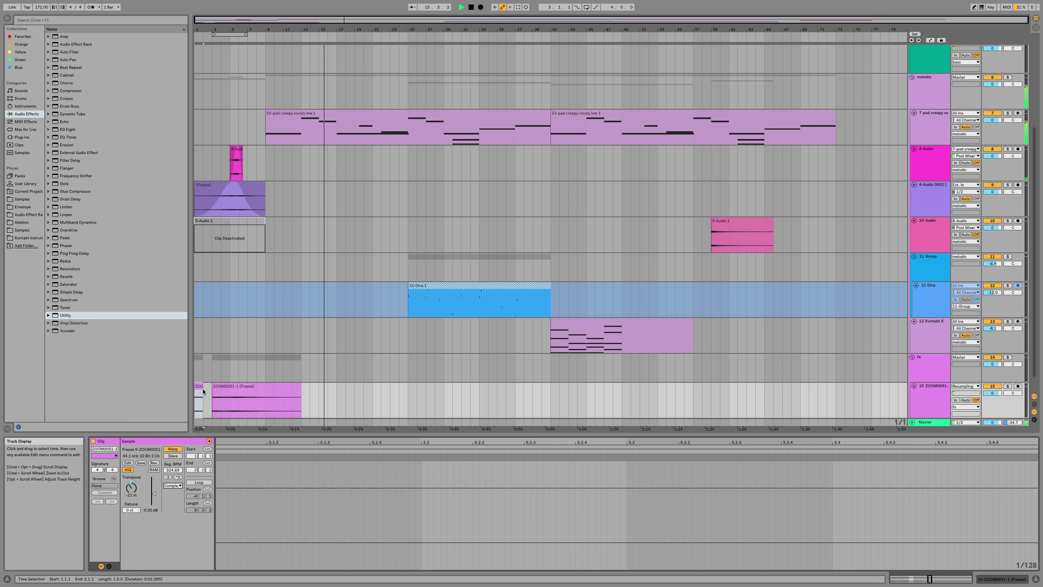
Step: Extend the reversed clip to end at bar 3 and reset its transposition to 0 st
left_click(201, 390)
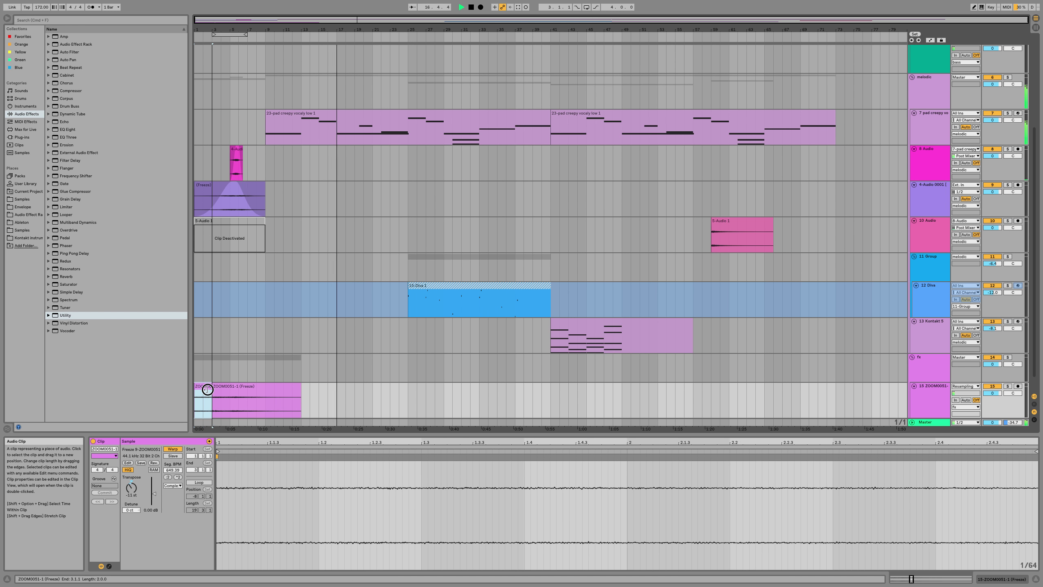
left_click_drag(197, 385, 212, 384)
left_click(132, 487)
key("Delete")
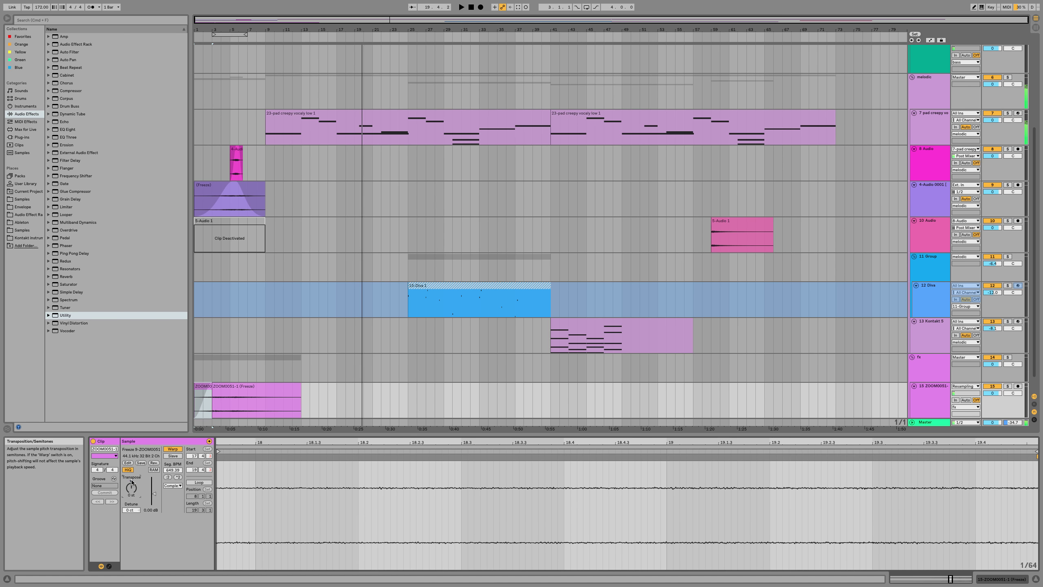
Step: Play from bar 1 and bend the reversed clip's fade-in into a late-rising curve
key("space")
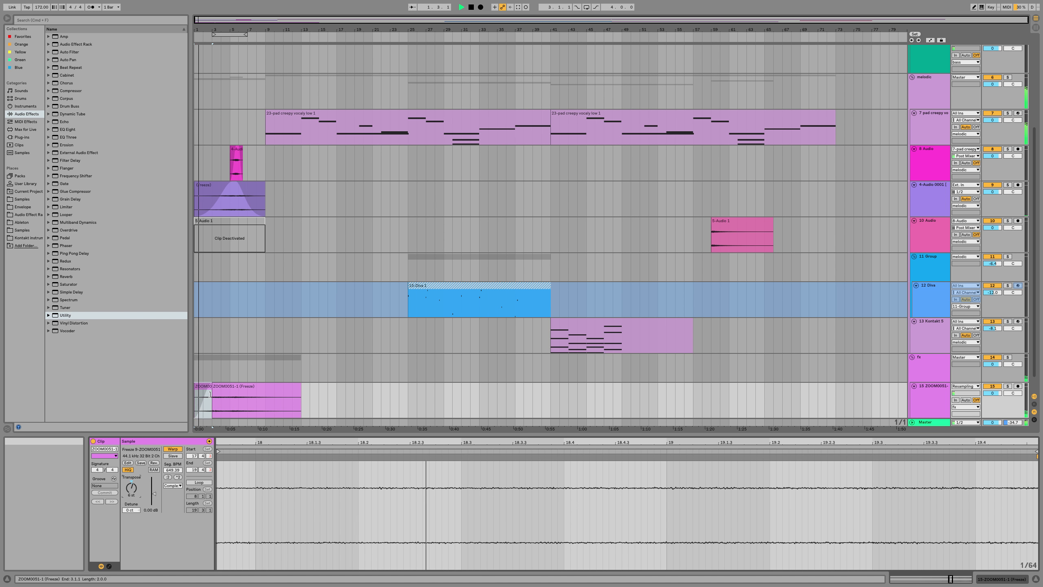
left_click_drag(206, 408, 208, 407)
scroll(208, 407, "up", 5)
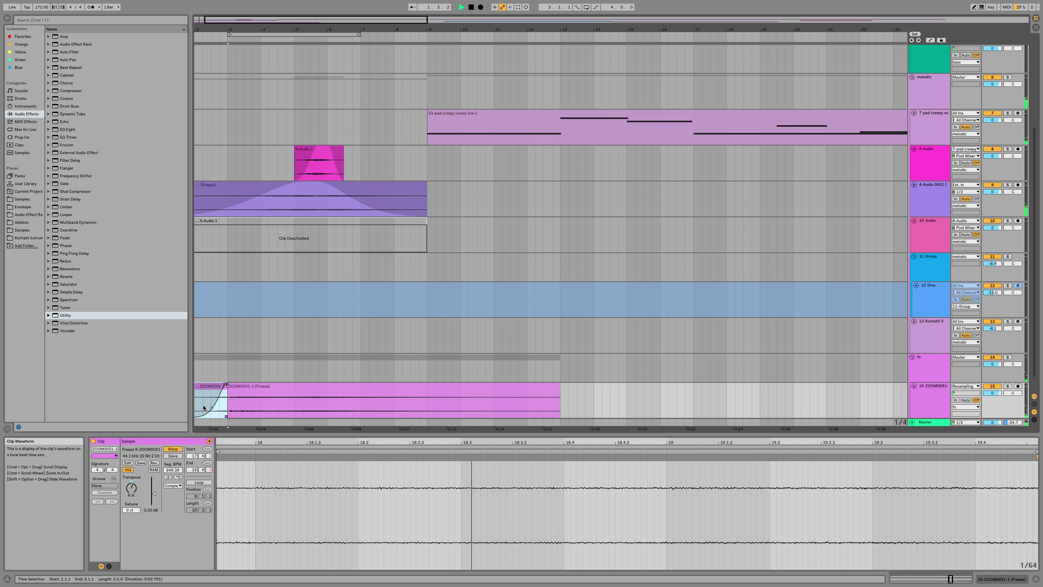
Step: Switch the reversed clip's warp mode to Texture, with a grain size of about 163 and flux at 0.00
left_click(172, 486)
left_click(174, 499)
left_click(172, 486)
left_click(173, 504)
left_click_drag(174, 510, 175, 534)
left_click_drag(174, 498, 174, 469)
Step: Steepen the reversed clip's fade-in curve towards bar 3 and replay it from bar 1
left_click_drag(214, 407, 222, 418)
key("space")
key("space")
scroll(215, 401, "up", 5)
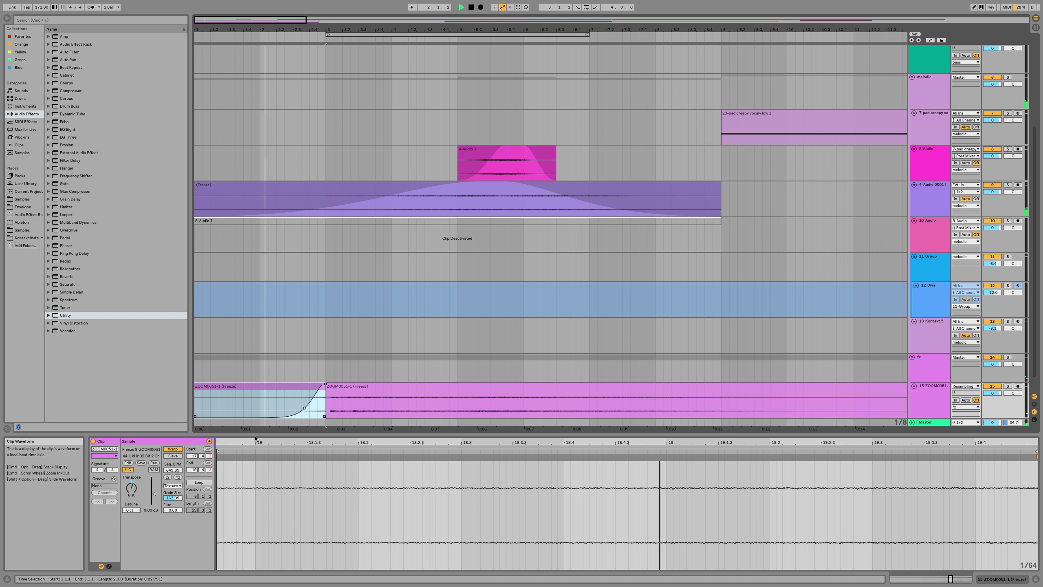
Step: Add a warp marker in the reversed sample and shift it to just before the marker near bar 20
scroll(318, 507, "down", 10)
key("space")
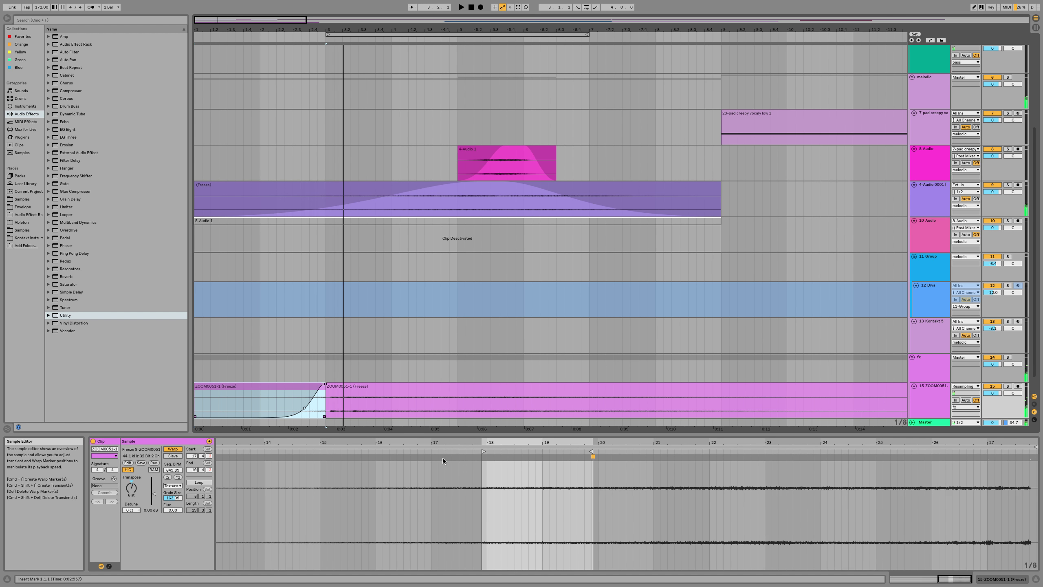
double_click(445, 457)
left_click_drag(445, 456, 661, 455)
key("space")
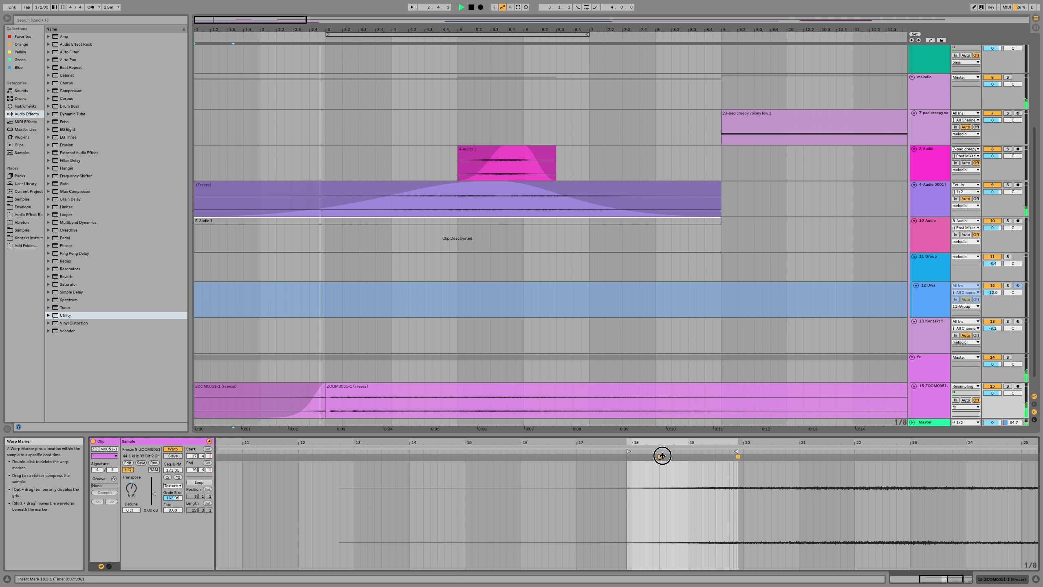
mouse_move(662, 455)
left_mouse_down()
mouse_move(736, 455)
mouse_move(719, 458)
left_mouse_up()
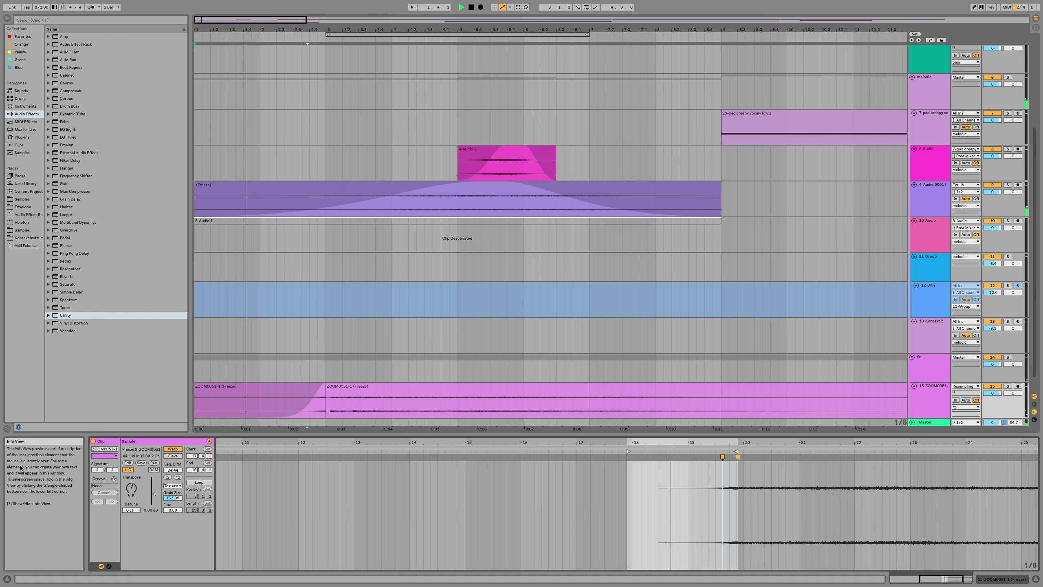
Step: Try other transpositions on the reversed clip and lower its gain to about -8 dB while replaying from bar 1
left_click_drag(131, 490, 131, 456)
key("space")
key("space")
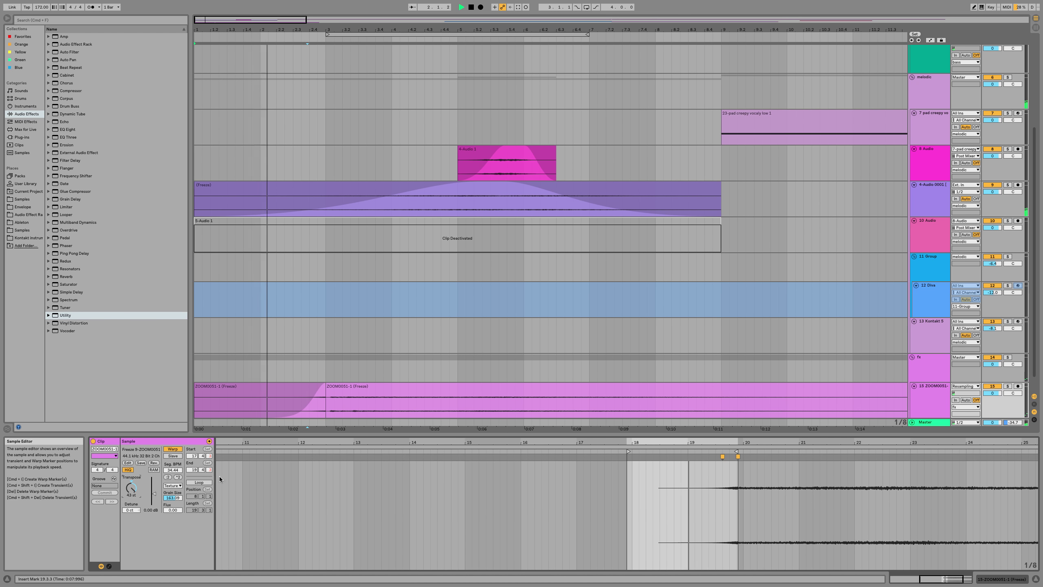
left_click_drag(131, 487, 154, 498)
key("space")
key("space")
key("space")
key("space")
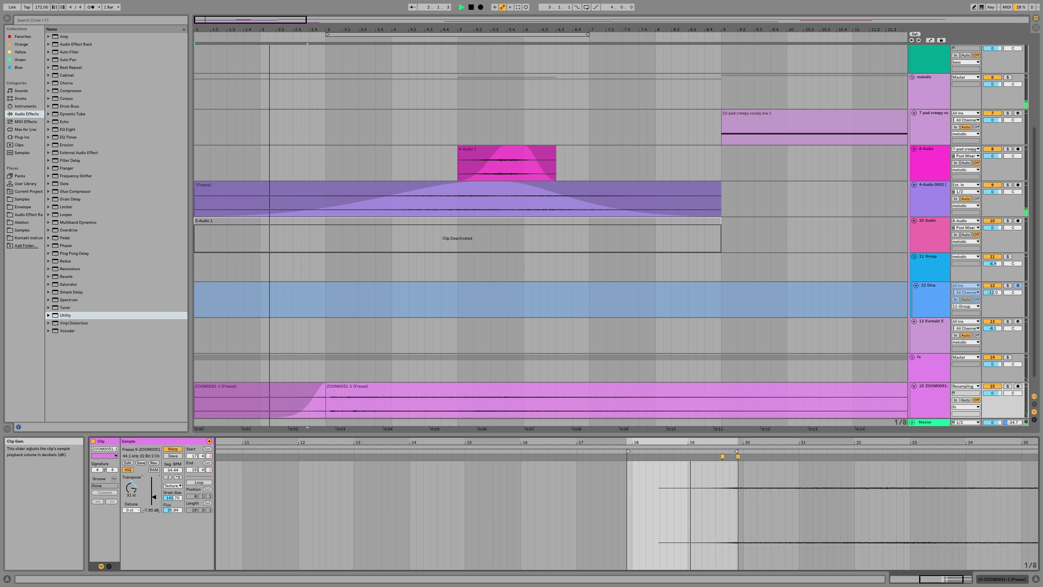
Step: Examine the sample settings and waveform start of the longer ZOOM0051-1 clip at bar 3 during playback
left_click(334, 386)
key("space")
mouse_move(218, 444)
left_mouse_down()
mouse_move(265, 462)
mouse_move(283, 446)
mouse_move(282, 489)
mouse_move(266, 486)
left_mouse_up()
key("space")
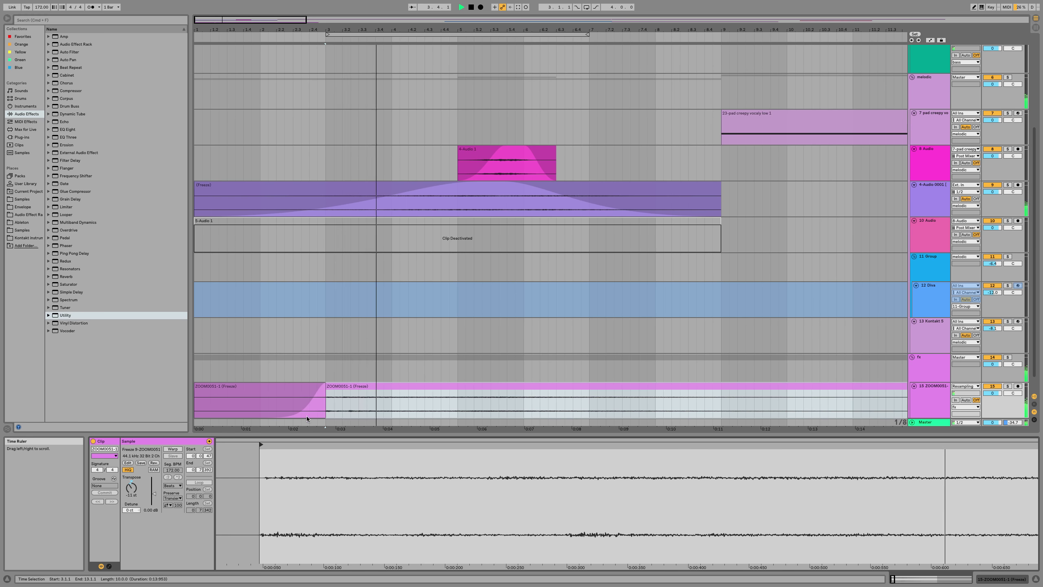
Step: Reopen the reversed clip's sample settings with its gain at about -11.6 dB, and reduce the clip view's height
left_click(310, 408)
key("minus")
key("minus")
key("minus")
key("minus")
left_click(217, 395)
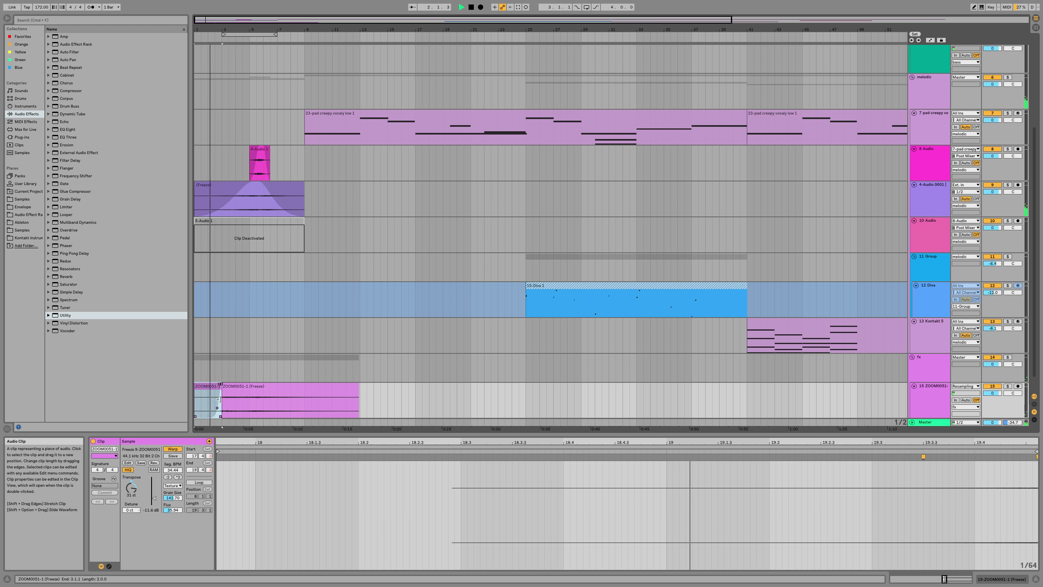
key("shift+Tab")
key("shift+Tab")
left_click_drag(246, 434, 245, 489)
Step: Transpose the reversed clip down to -12 st and replay the transition into bar 3
left_click_drag(132, 544, 131, 582)
key("space")
key("space")
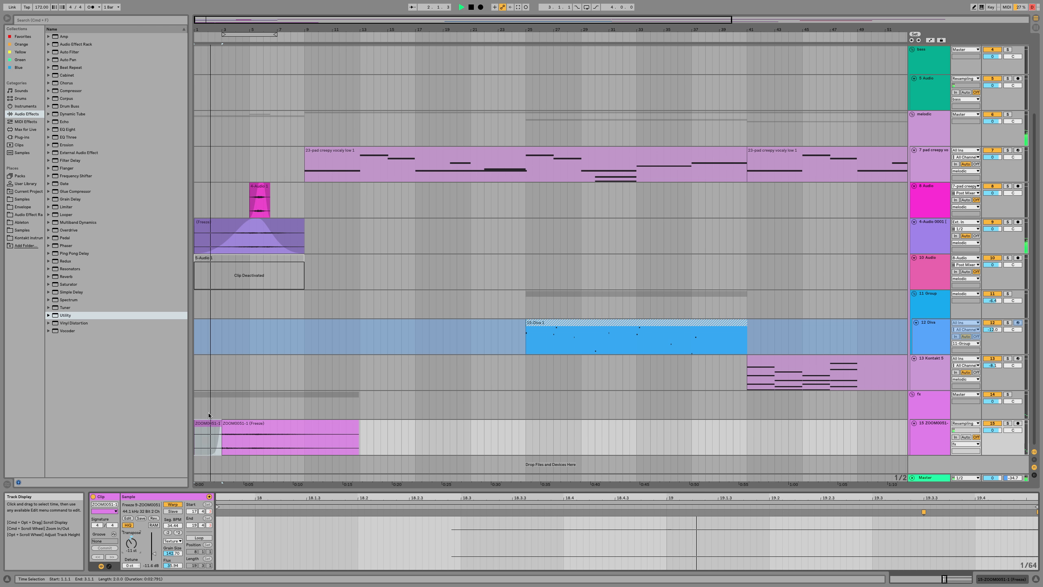
scroll(209, 415, "up", 5)
scroll(230, 426, "left", 2)
left_click(245, 434)
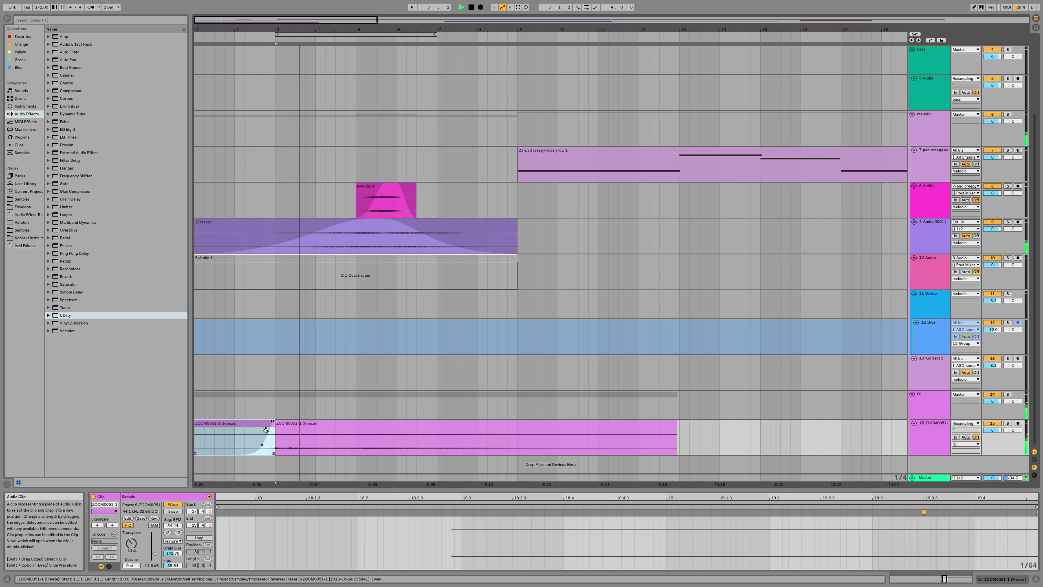
Step: Shift the reversed sample's start and middle warp markers earlier and make the clip's fade-in curve more gradual
left_click_drag(453, 511, 160, 510)
scroll(519, 528, "down", 6)
key("space")
key("space")
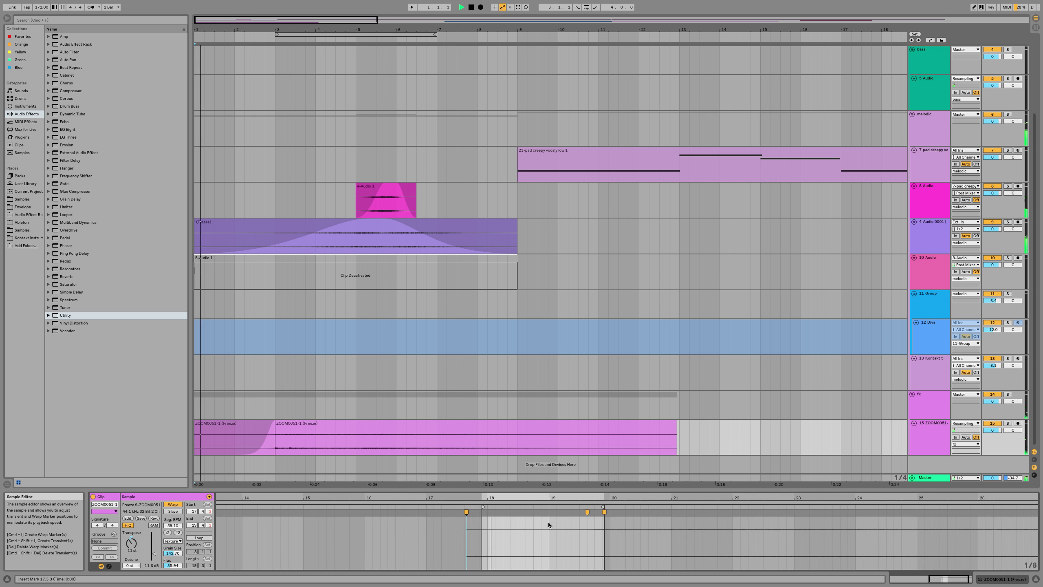
left_click(528, 519)
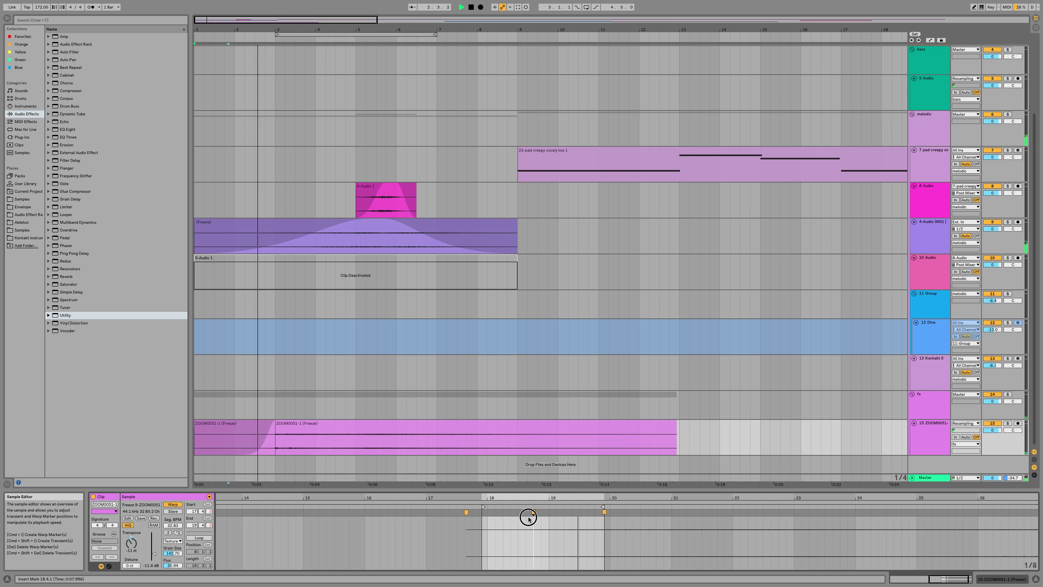
left_click_drag(261, 448, 252, 438)
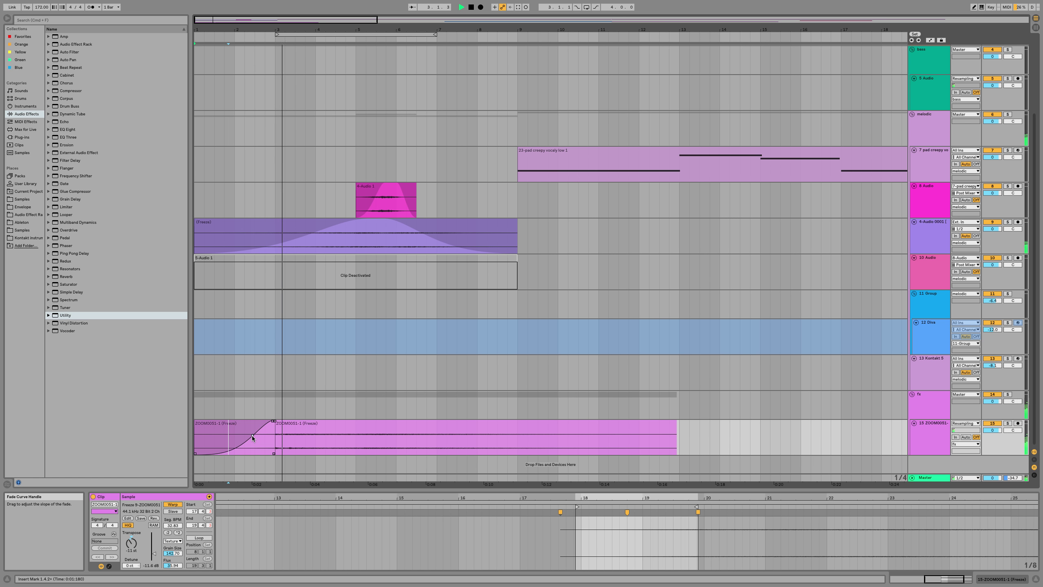
Step: Move the middle warp marker further back to just after bar 18 and raise the clip gain to about -2.4 dB
left_click(625, 513)
left_click_drag(625, 512, 591, 514)
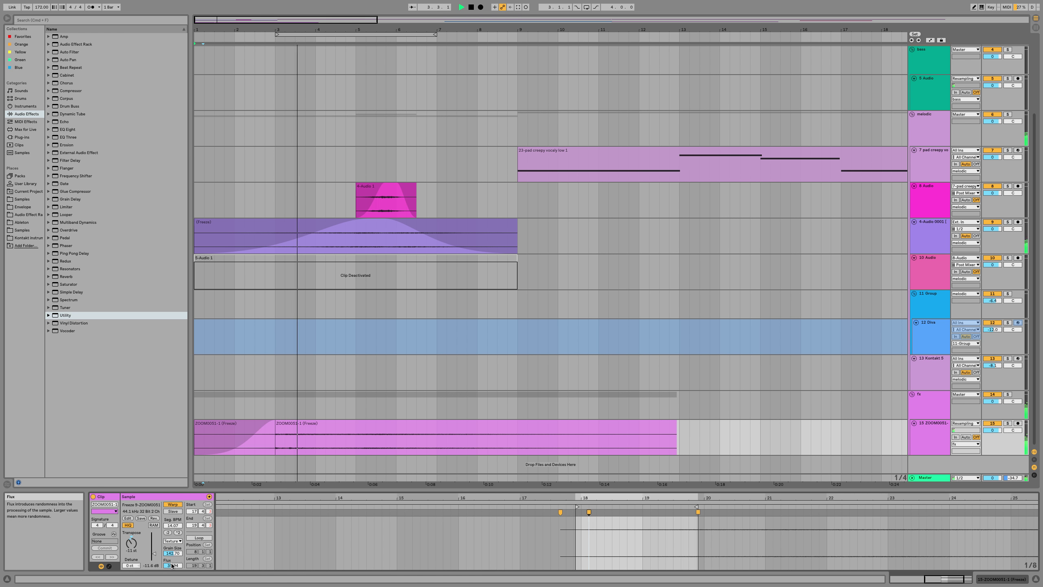
left_click_drag(154, 554, 154, 544)
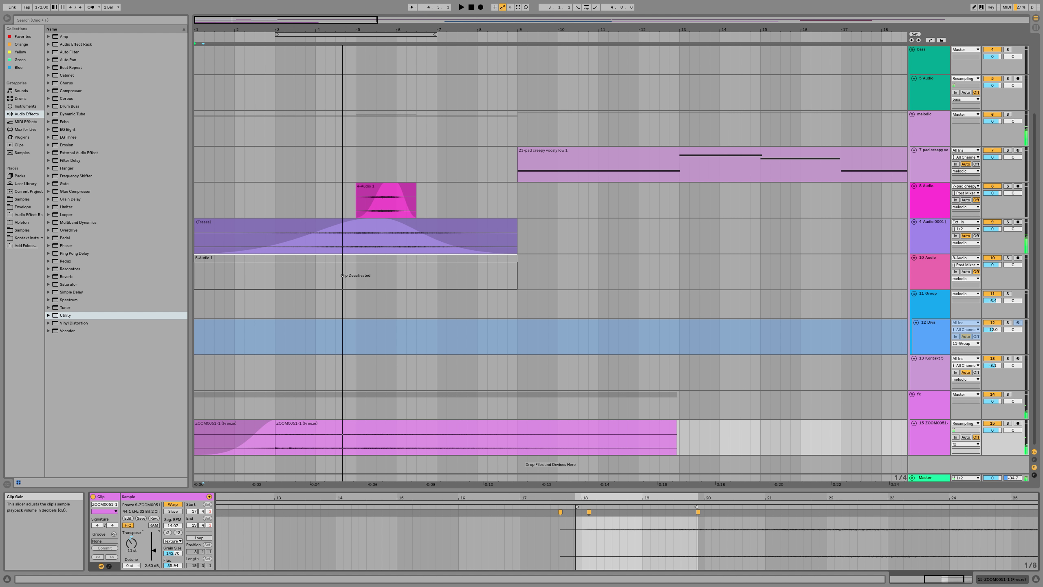
Step: Play the intro, tighten the fades where the two ZOOM0051-1 clips meet at bar 3, and extend the second clip's end slightly
key("space")
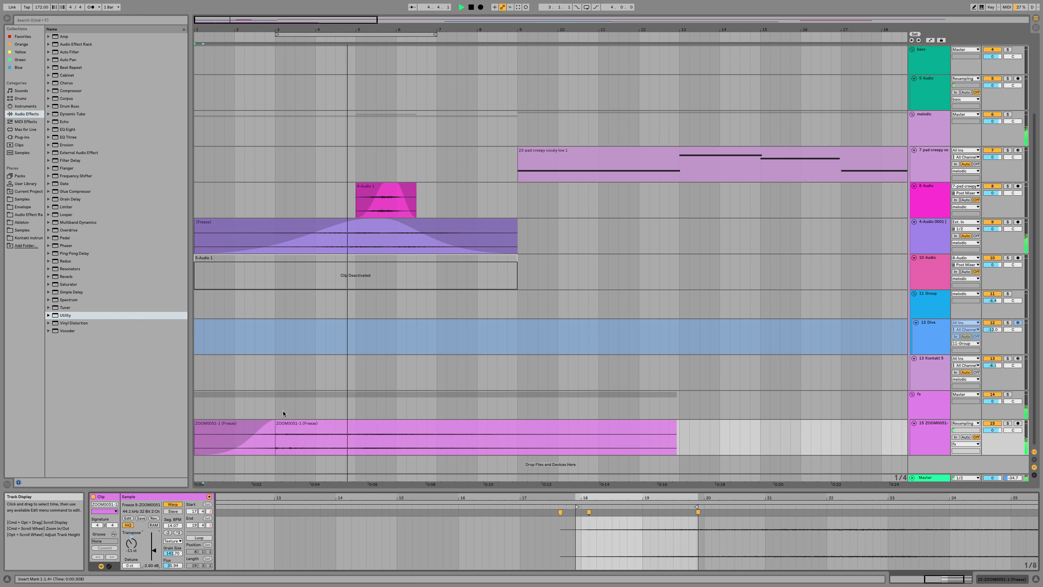
scroll(274, 425, "up", 15)
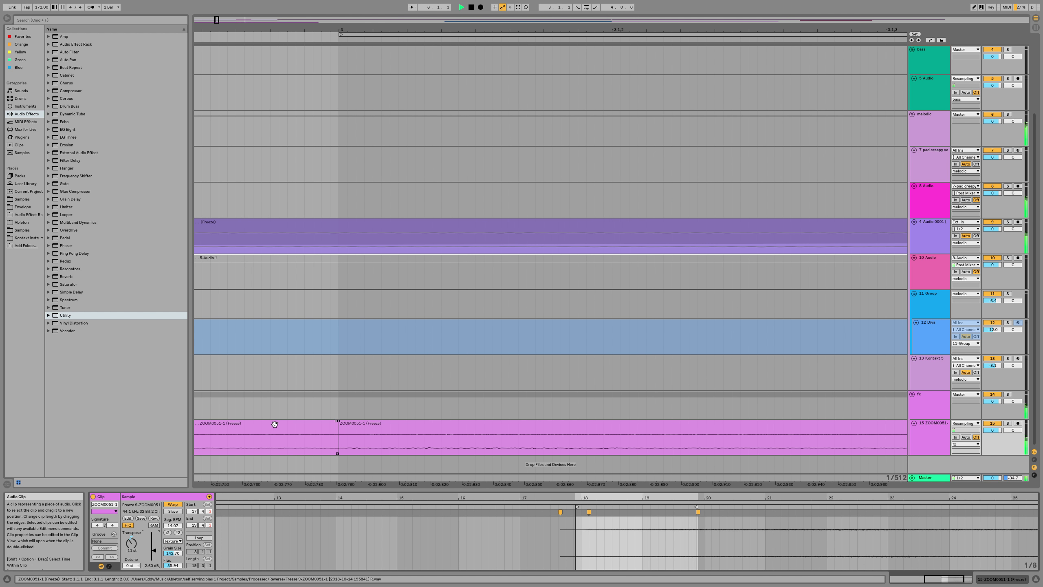
left_click_drag(337, 427, 336, 424)
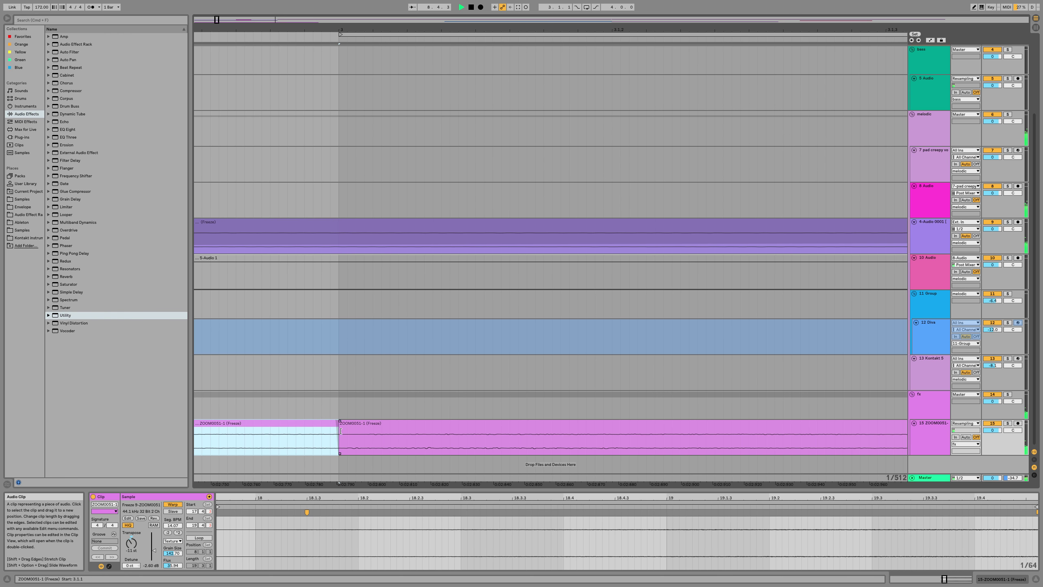
scroll(322, 430, "down", 3)
left_click(332, 423)
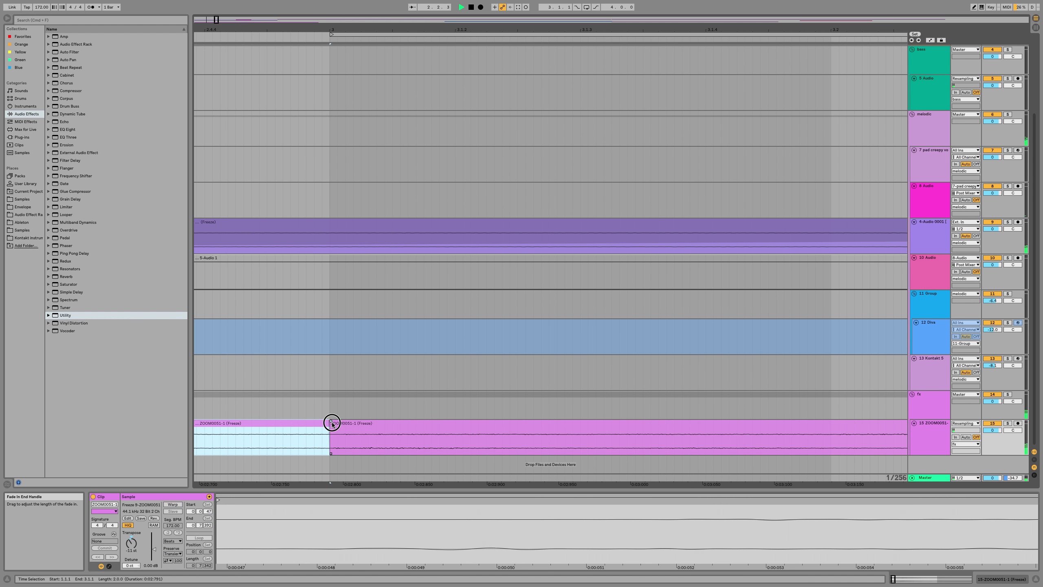
scroll(327, 427, "down", 15)
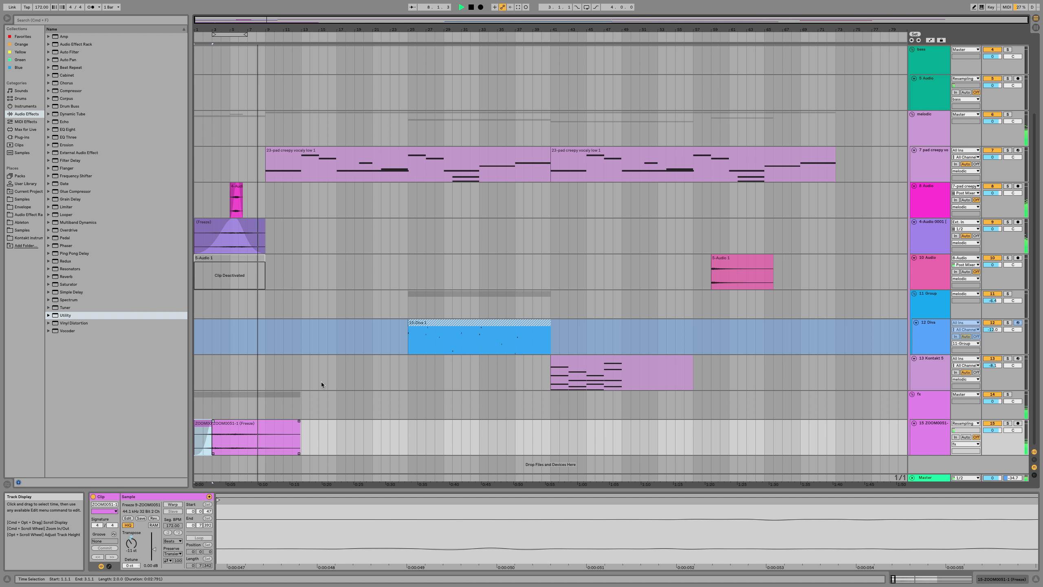
left_click(301, 429)
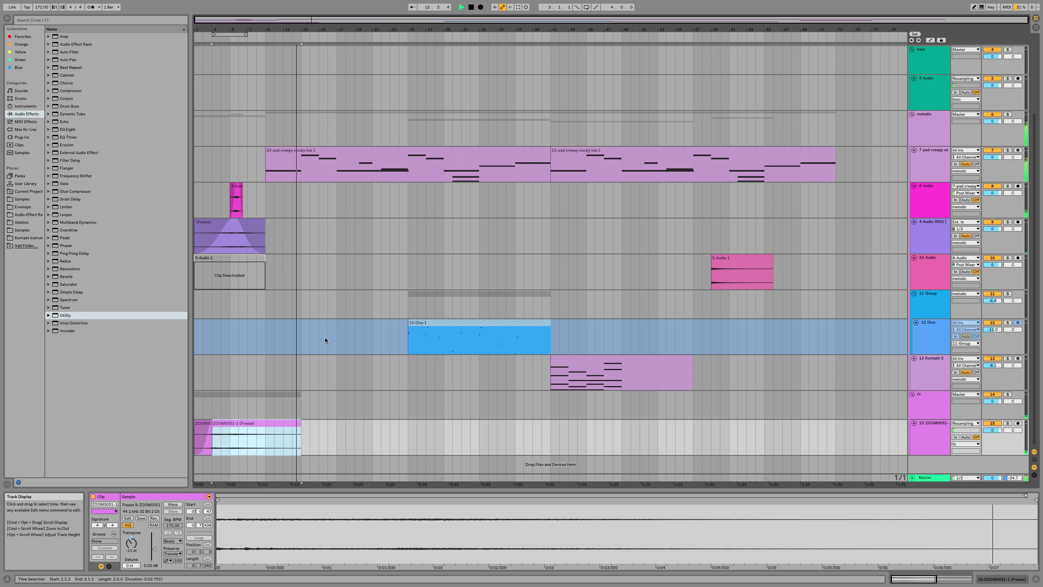
Step: Shift the late 5-Audio 1 clip on track 10 a bar earlier and copy it to bar 37, splitting the copy at bar 41
mouse_move(725, 264)
left_mouse_down()
mouse_move(528, 260)
mouse_move(731, 261)
left_mouse_up()
left_click(550, 262)
left_click(549, 272)
key("super+e")
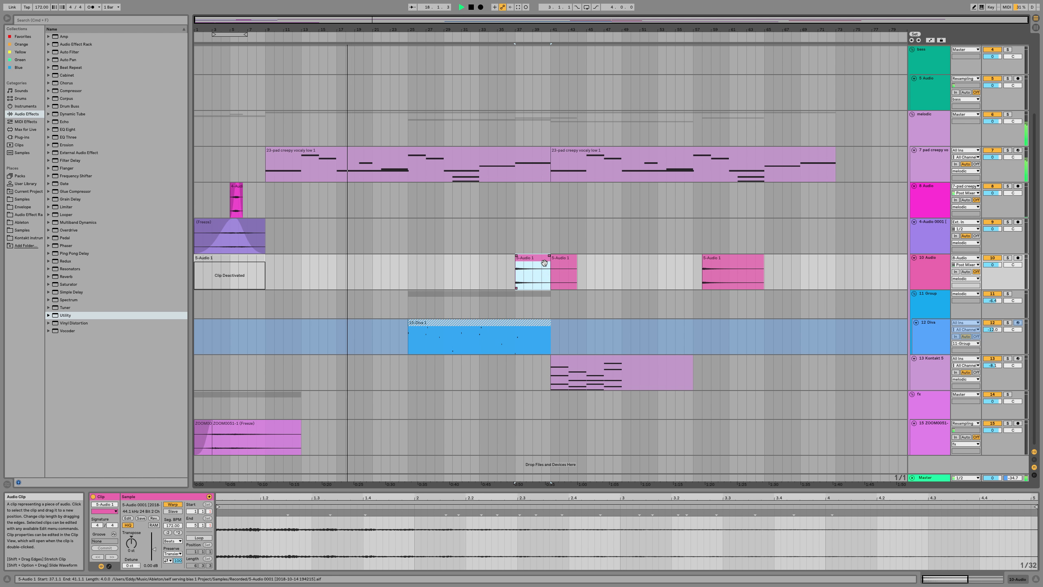
Step: Reverse the copied clip's bar 37 to 41 piece and delete the remainder after bar 41
key("r")
left_click(566, 263)
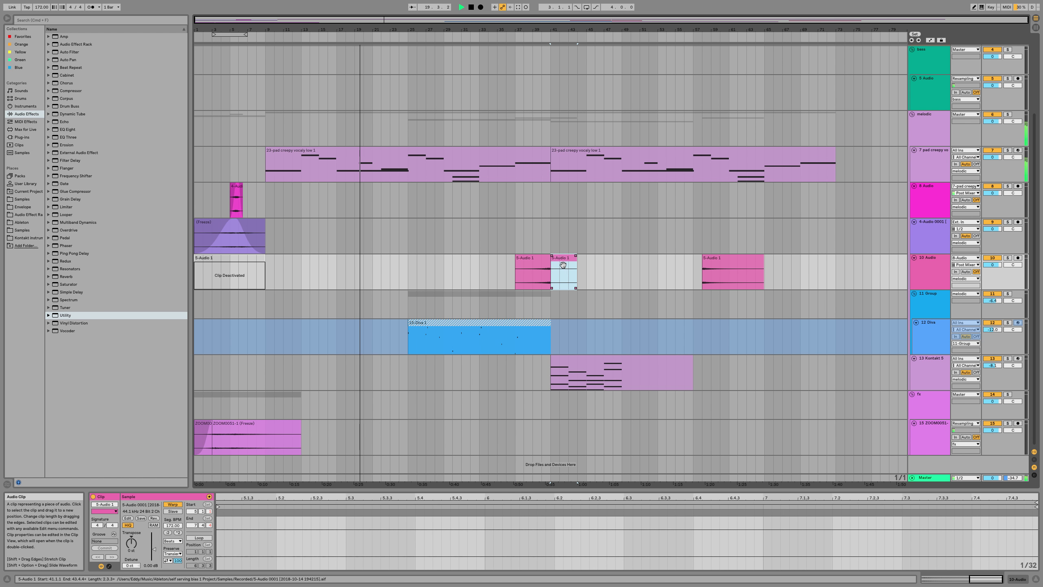
key("Delete")
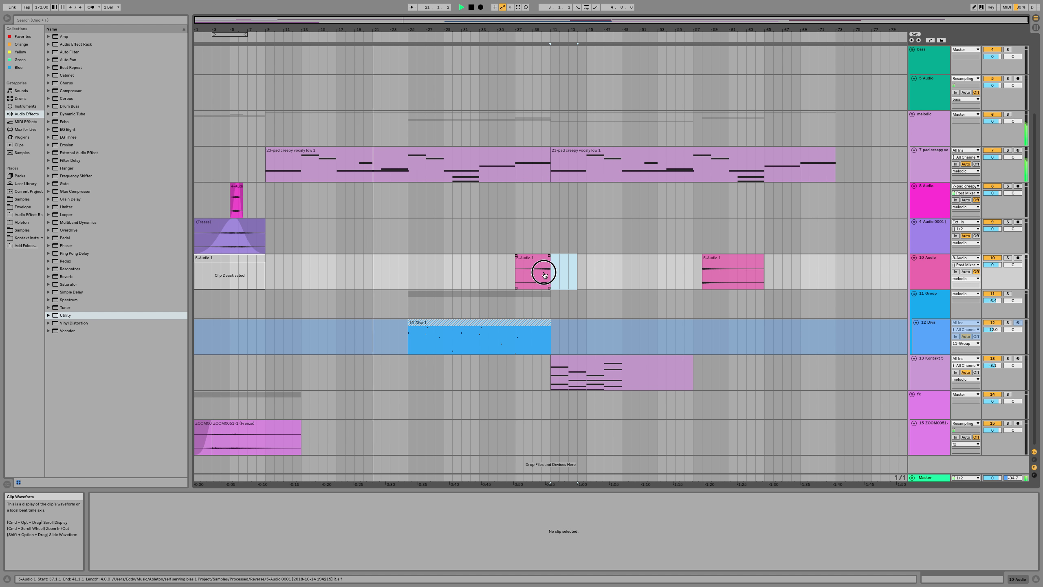
Step: Give the reversed clip on track 10 a fade-in spanning its full length from bar 37 to bar 41
left_click(546, 275)
scroll(546, 276, "up", 3)
left_click_drag(548, 278, 557, 255)
scroll(543, 275, "down", 5)
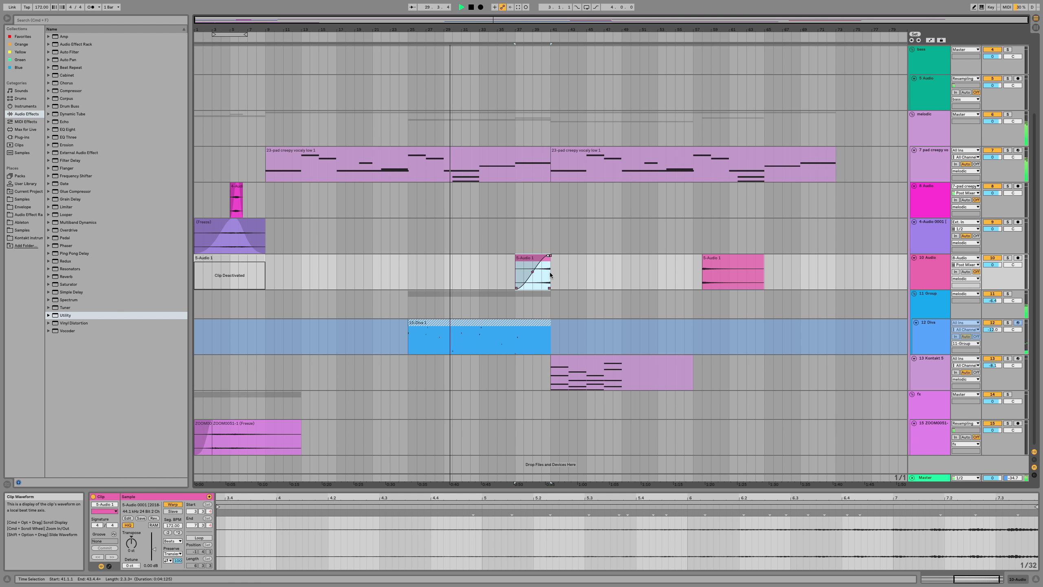
Step: Delete the deactivated 5-Audio 1 clip at the start of track 10
left_click(254, 262)
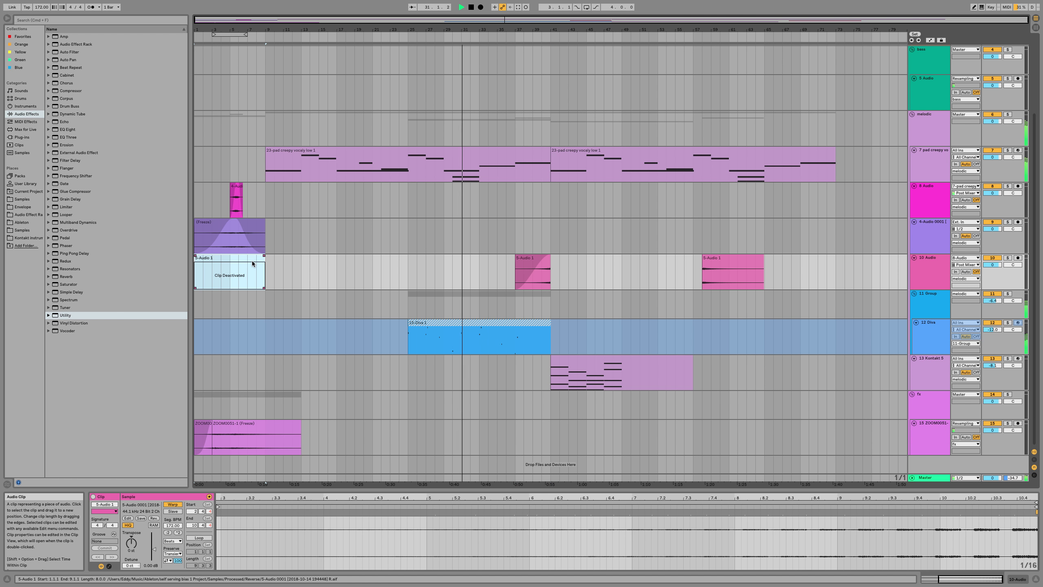
key("Delete")
left_click(259, 264)
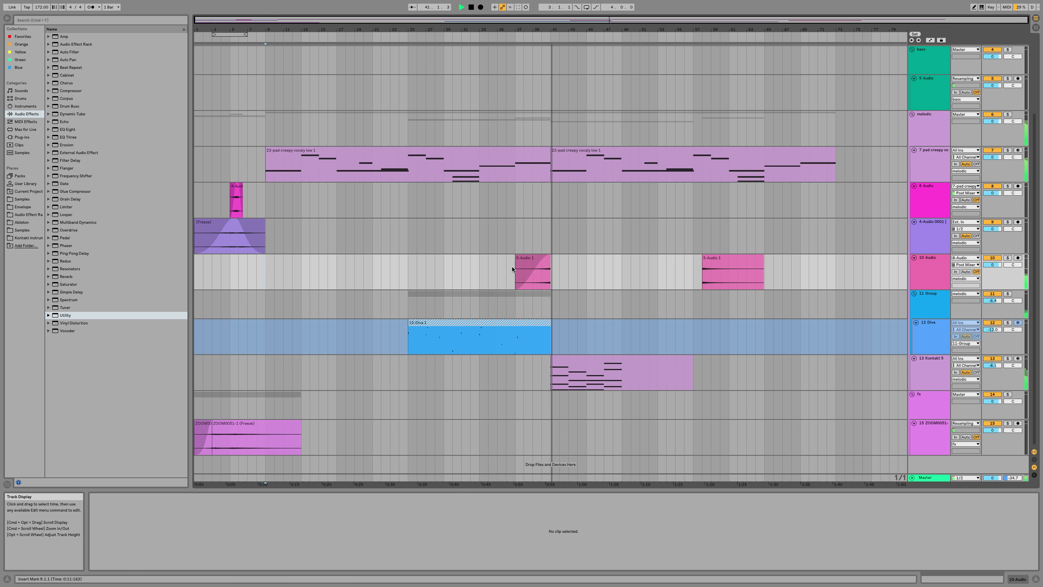
Step: Raise the reversed clip's gain to about 6.44 dB and audition it from within the clip, both soloed and in the mix
left_click(533, 270)
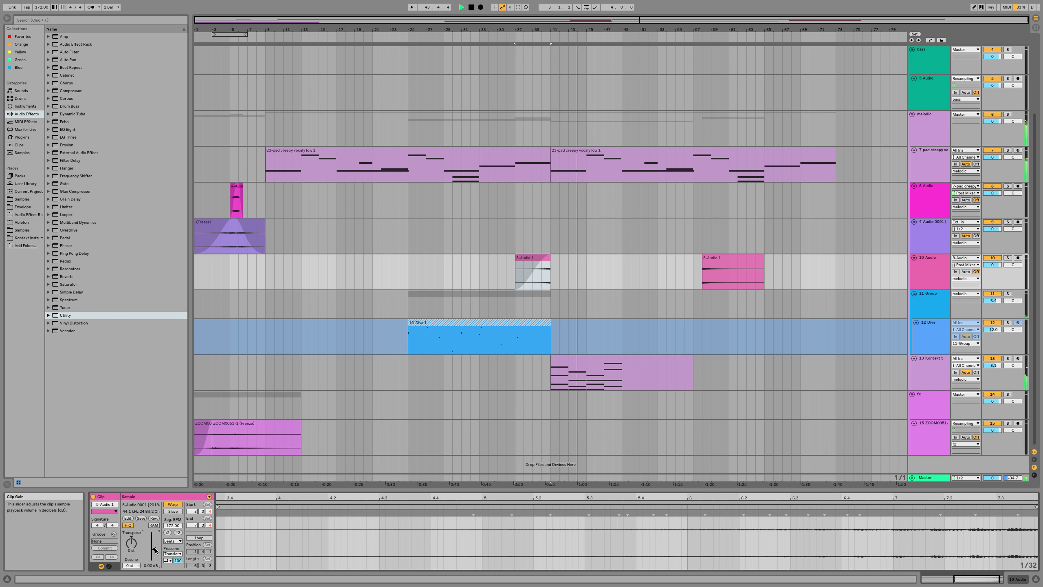
left_click_drag(155, 550, 155, 544)
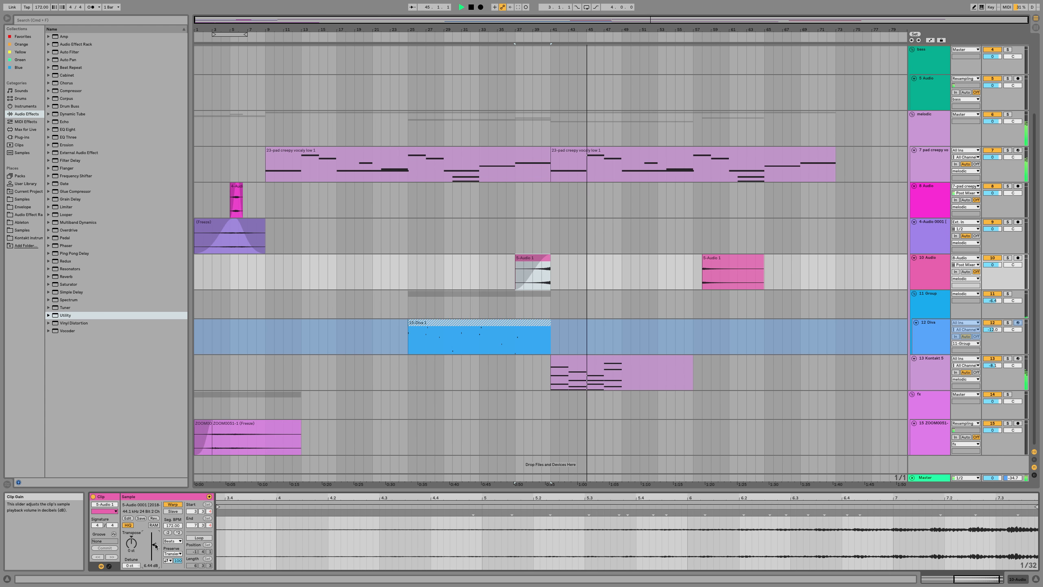
left_click(538, 282)
left_click(538, 282)
left_click(1007, 258)
key("space")
key("space")
left_click(1008, 258)
key("space")
key("space")
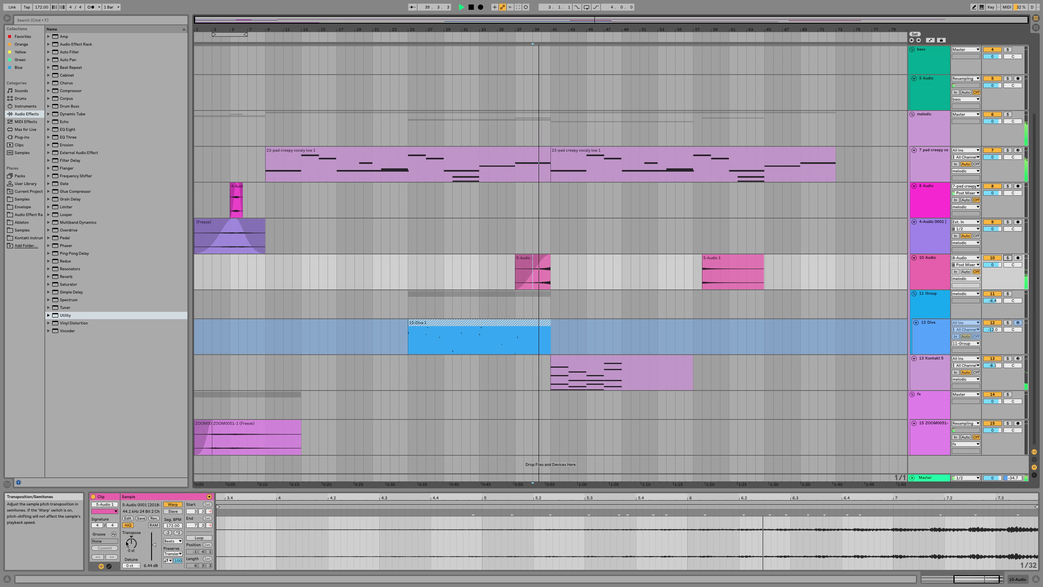
Step: Transpose the reversed clip to 12 st, replay it into bar 41, and add a Ping Pong Delay to track 10
key("shift+Tab")
left_click(532, 259)
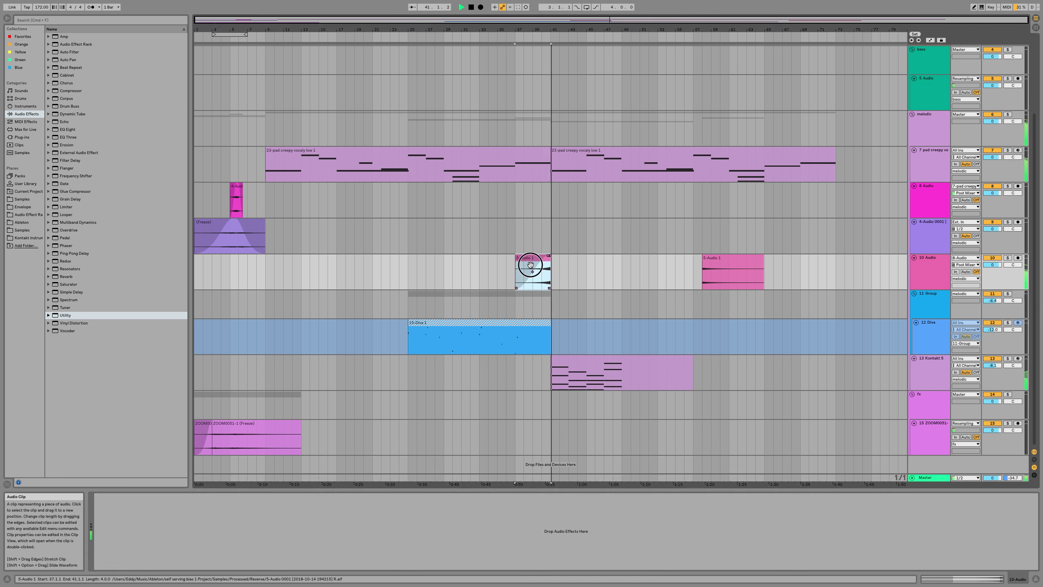
key("shift+Tab")
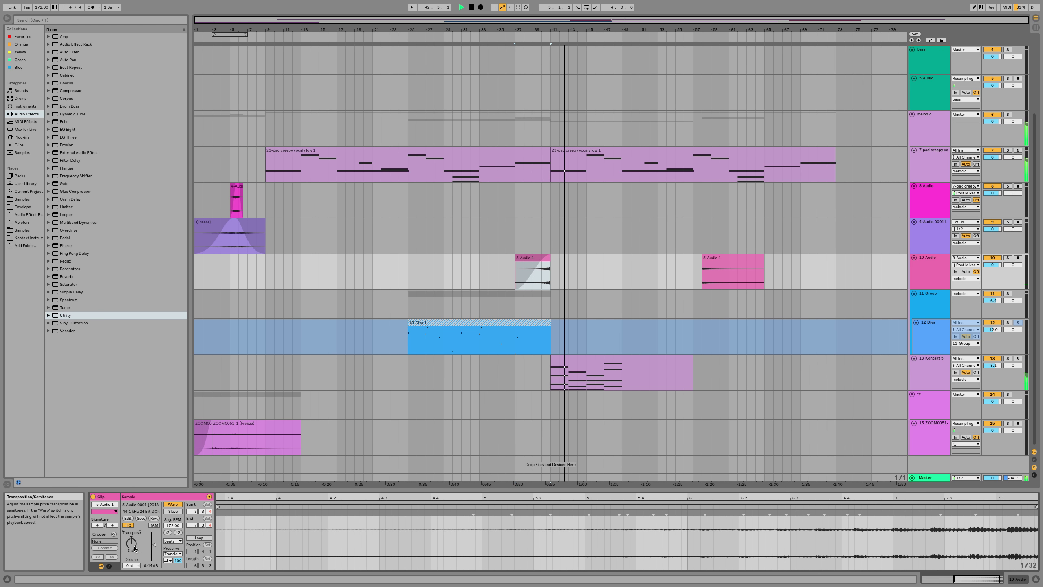
key("space")
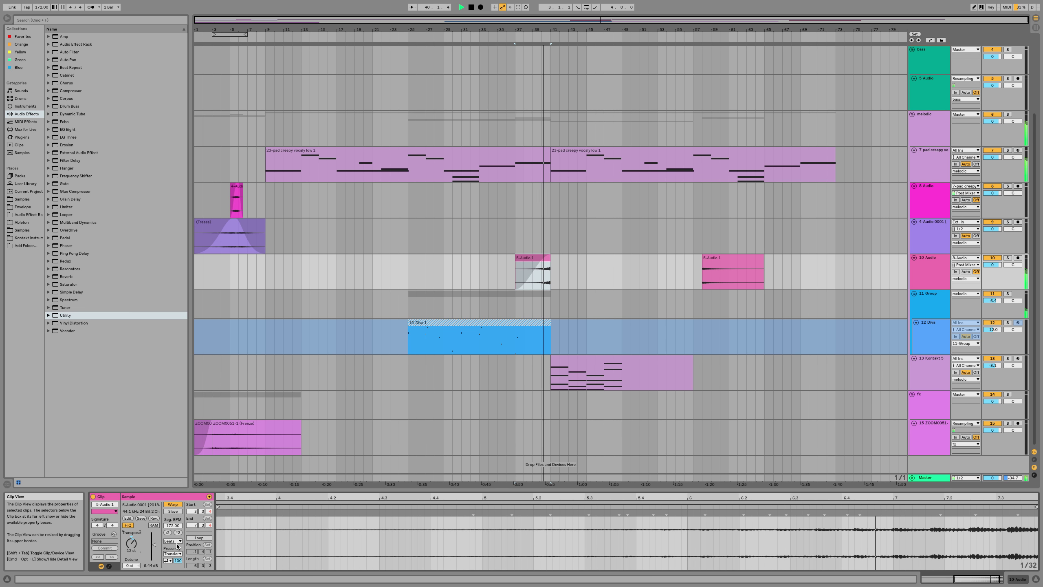
key("space")
key("space")
left_click_drag(76, 252, 235, 533)
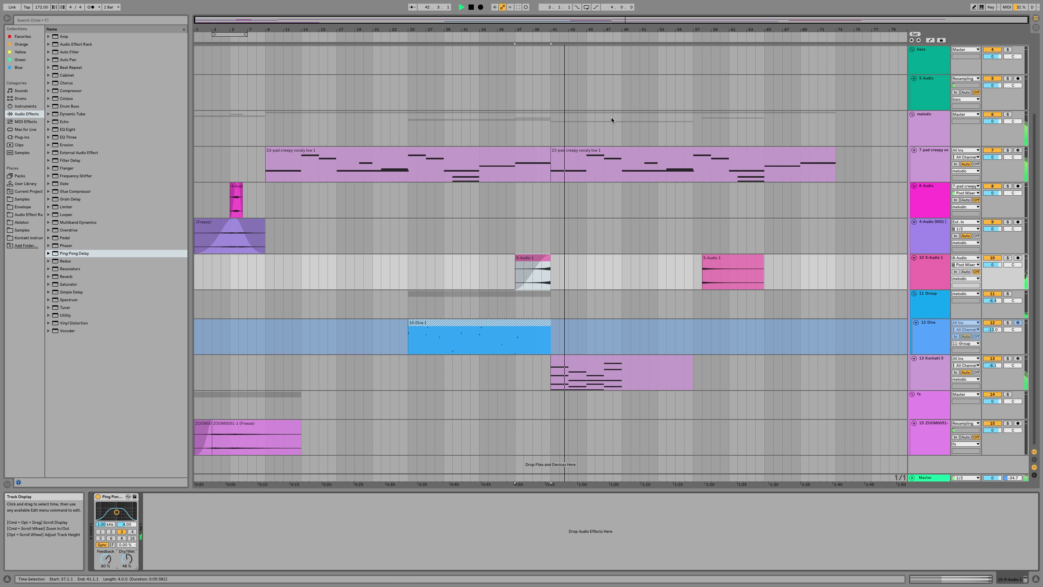
Step: Delete the second creepy pad clip at bar 41 and play the transition from bar 37 with the pad's effect chain shown
left_click(563, 158)
left_click(545, 156)
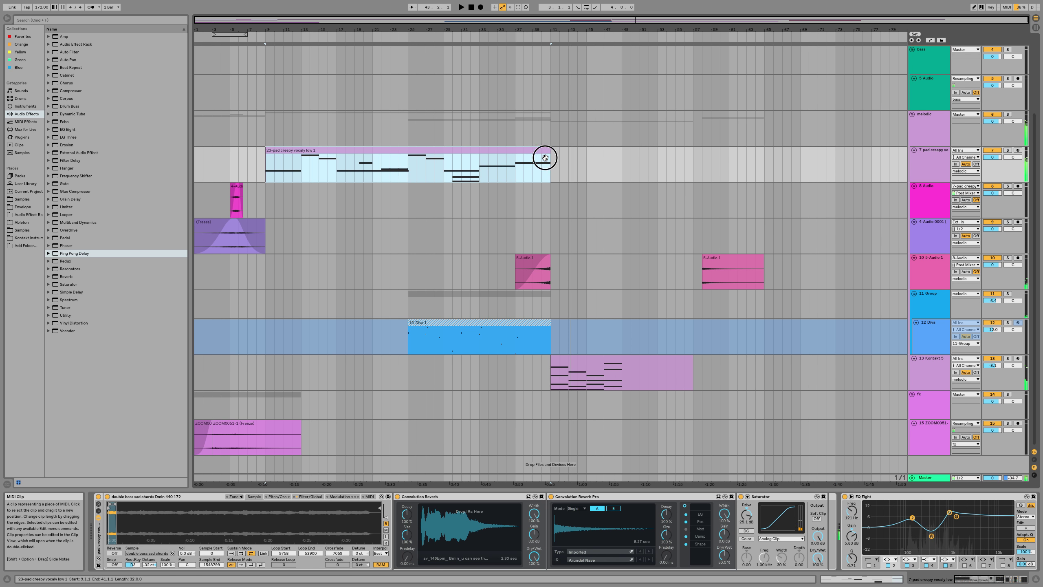
key("space")
left_click_drag(759, 549, 325, 549)
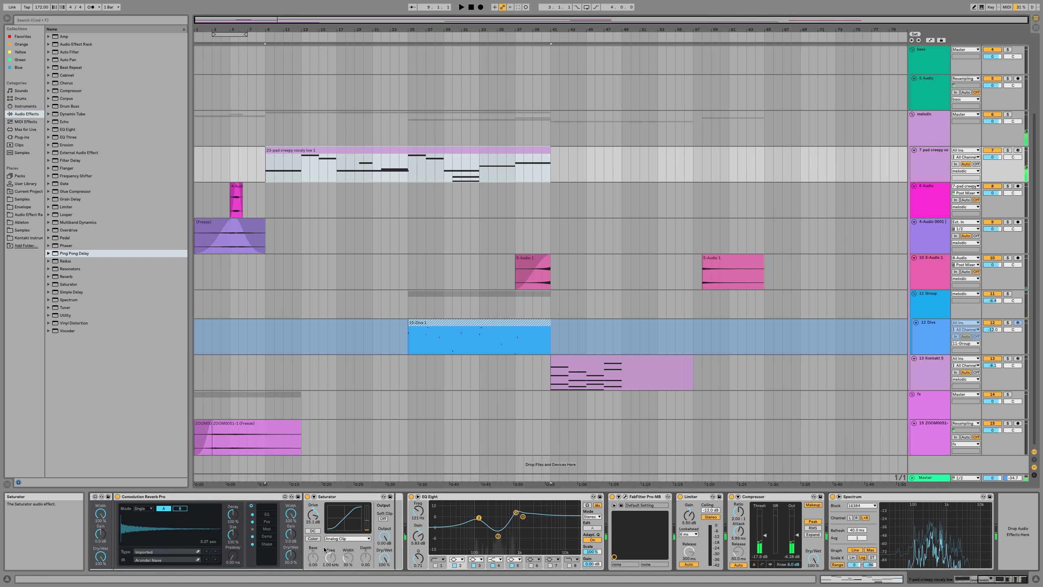
key("space")
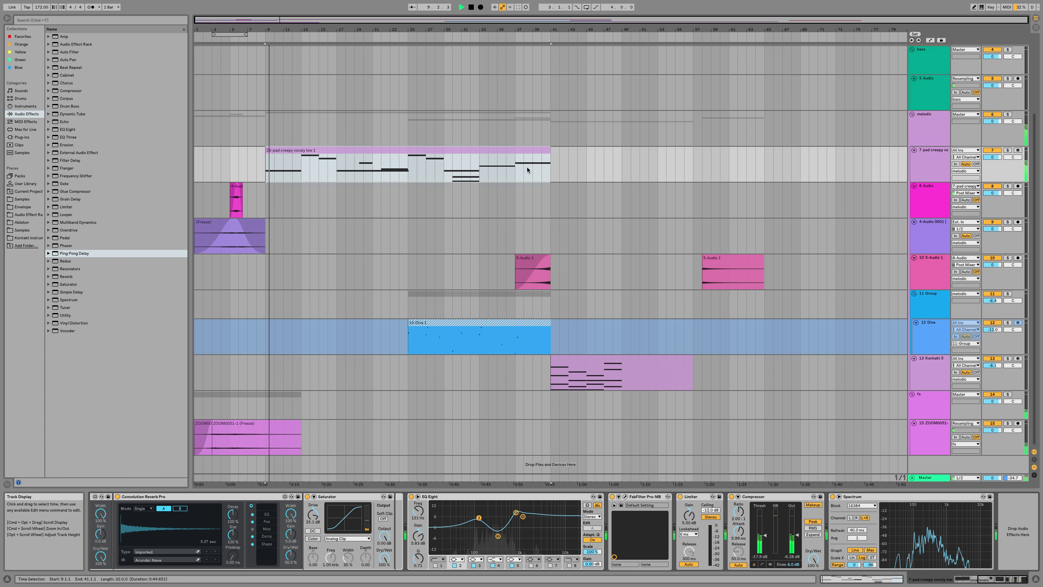
left_click(516, 178)
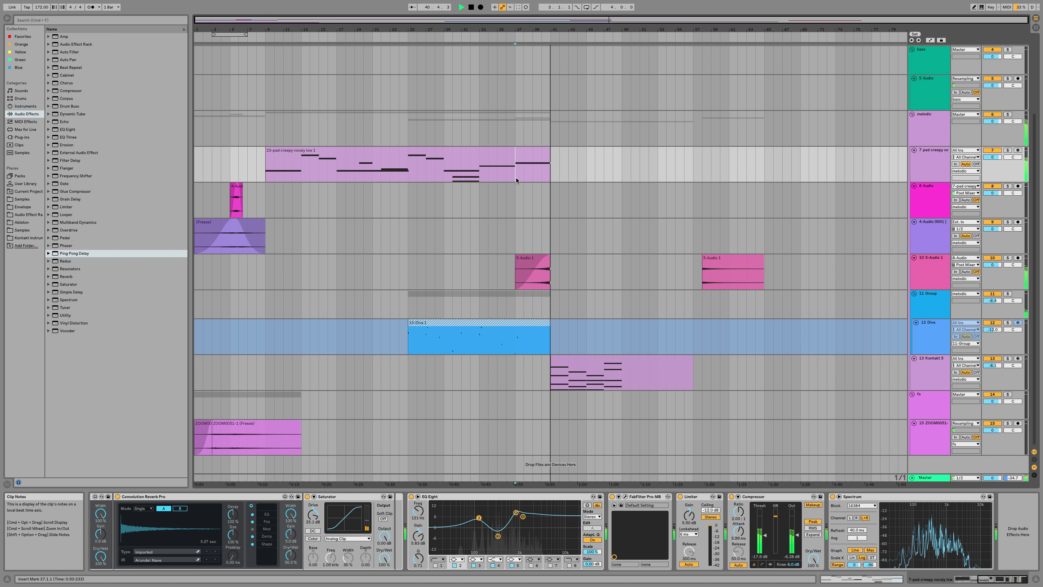
Step: Raise track 10's Ping Pong Delay Feedback to 84% and automate its Dry/Wet to curve up to about 49% at bar 41
left_click(541, 262)
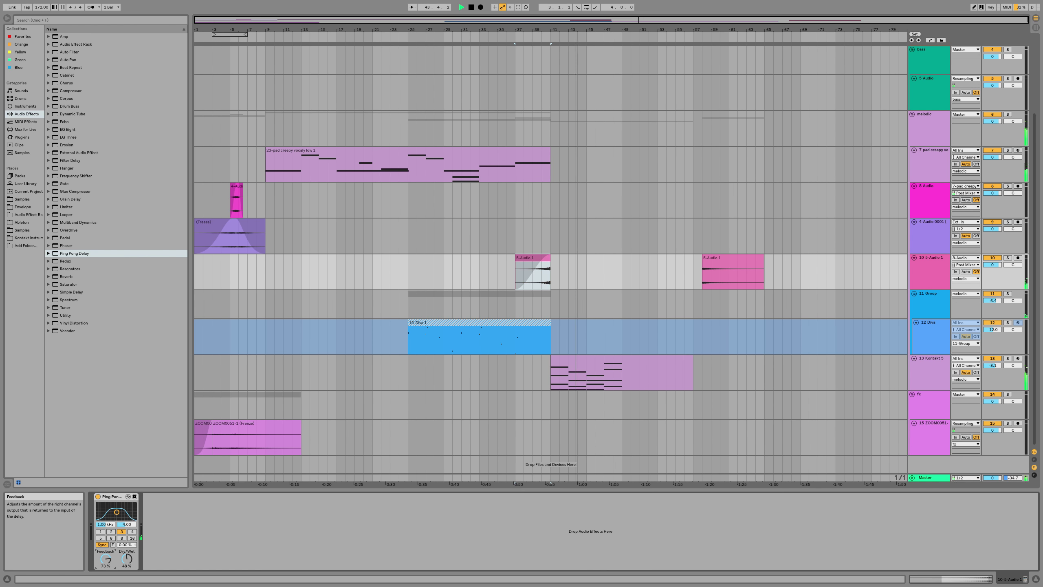
right_click(106, 558)
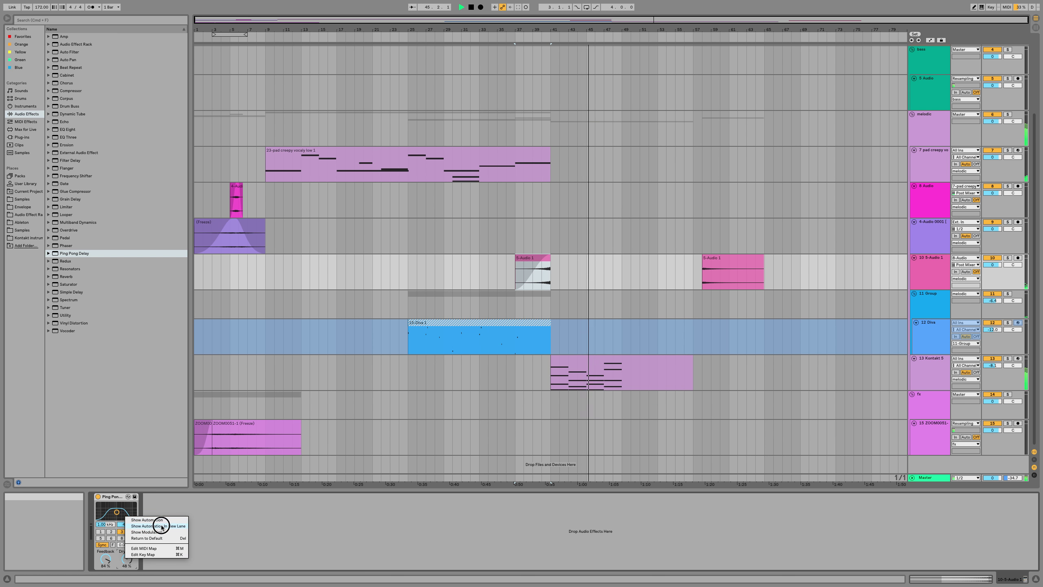
left_click(140, 521)
left_click_drag(538, 301, 548, 311)
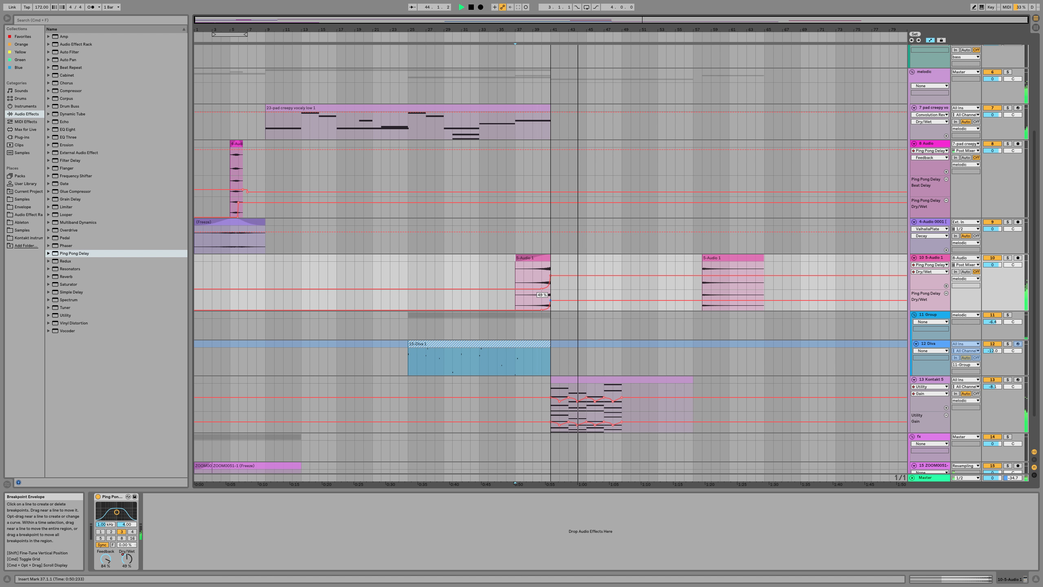
Step: Copy track 10's Ping Pong Delay onto the creepy pad track, placing it just before the Limiter, and hide the automation lanes
left_click(544, 107)
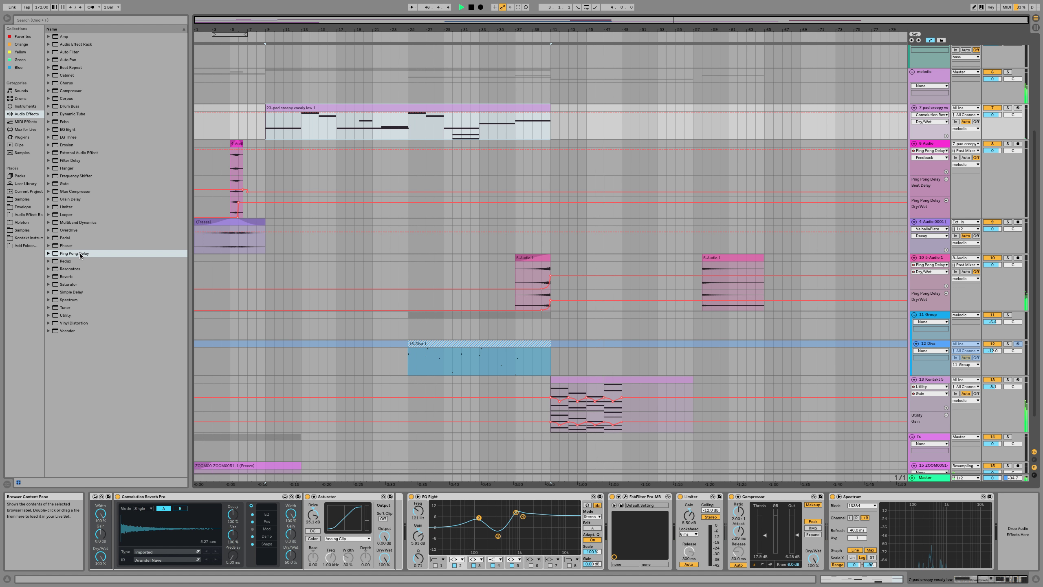
left_click(531, 258)
left_click_drag(125, 499, 517, 136)
key("a")
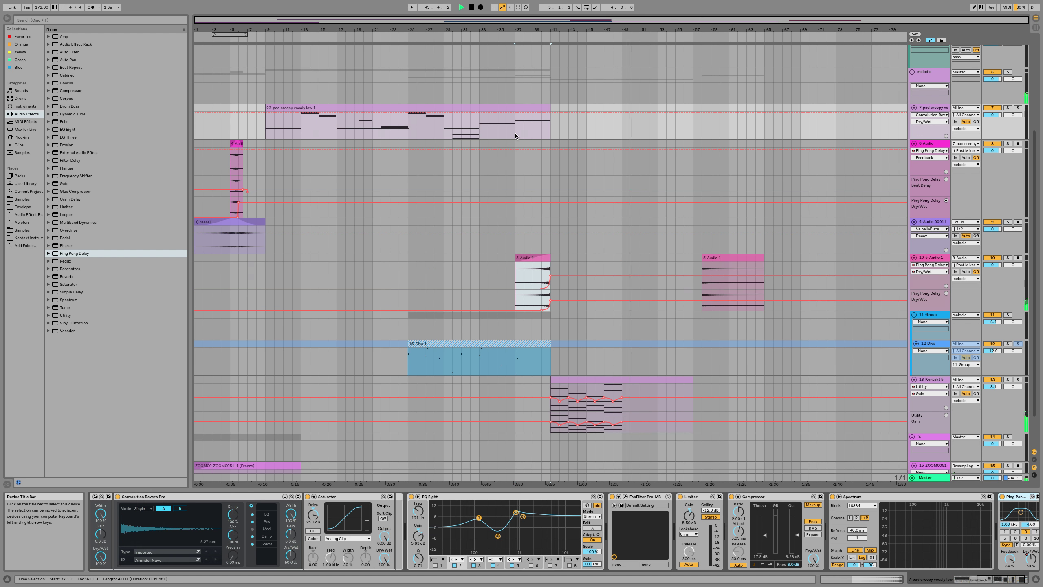
left_click_drag(1022, 497, 676, 514)
Step: Replay the transition from bar 37, collapse the Compressor's sidechain section, and check the track levels in the mixer
left_click(775, 514)
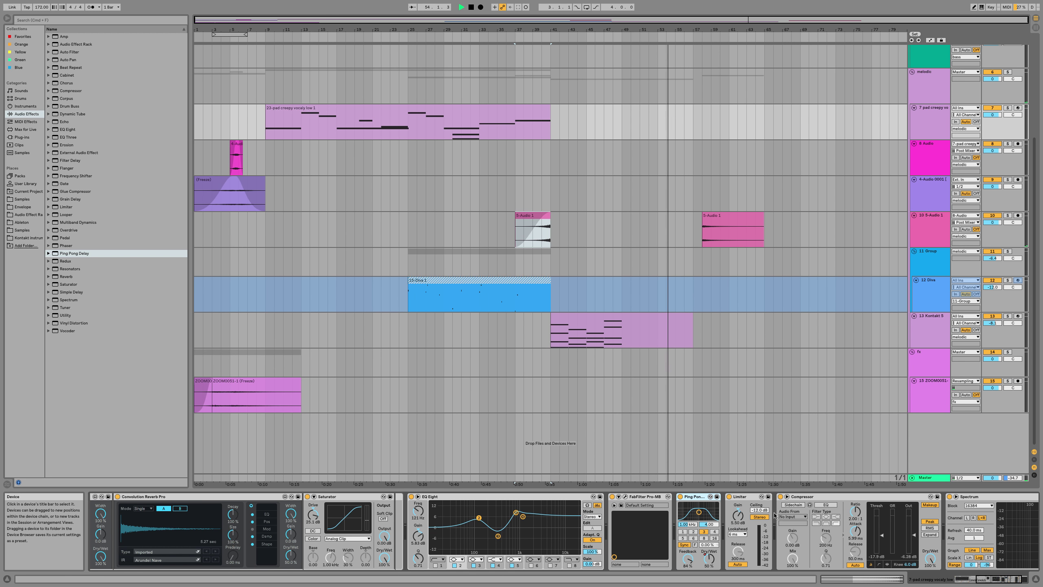
scroll(774, 515, "right", 3)
key("space")
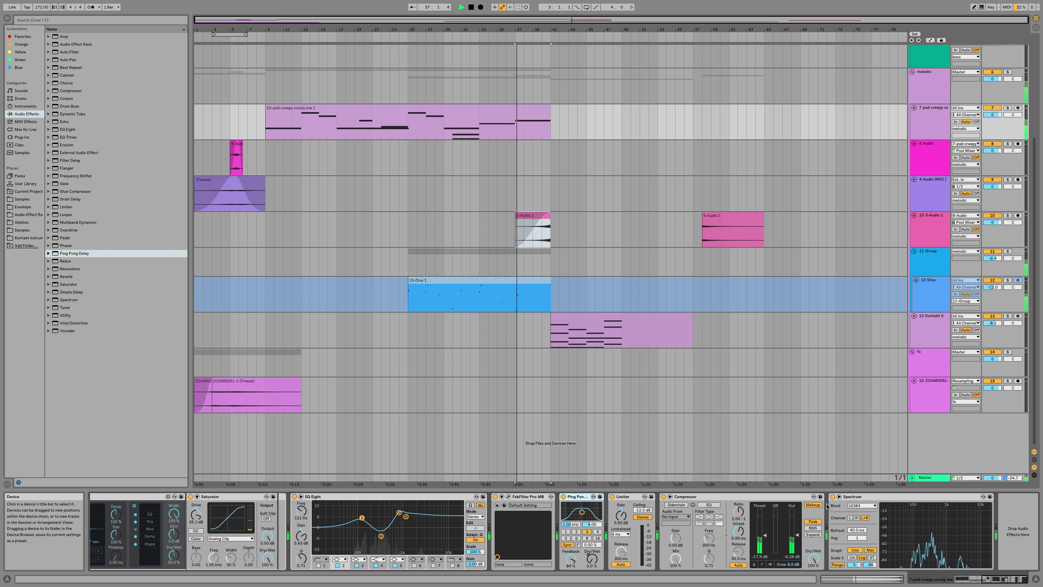
left_click(669, 498)
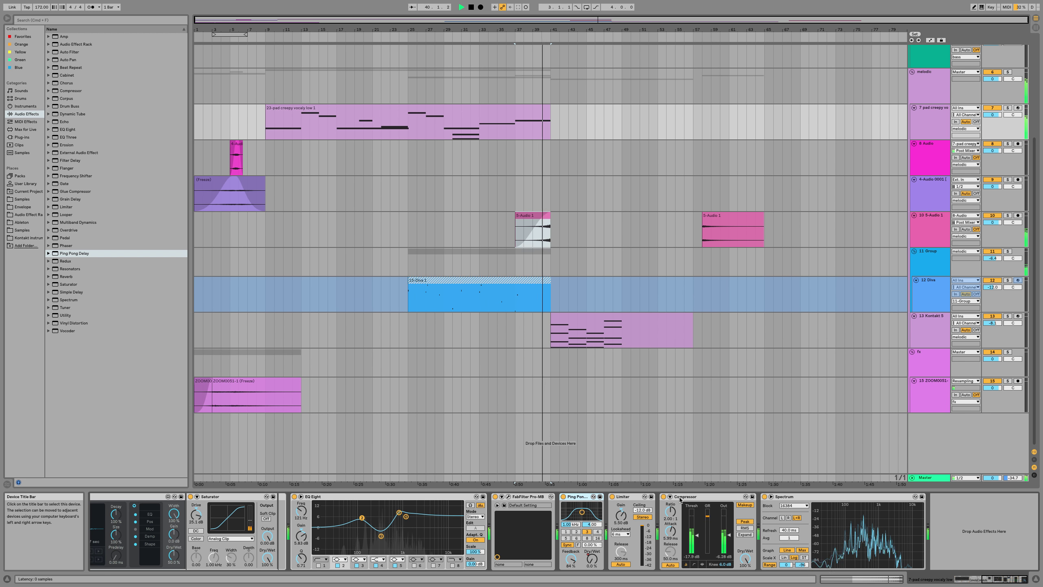
key("Tab")
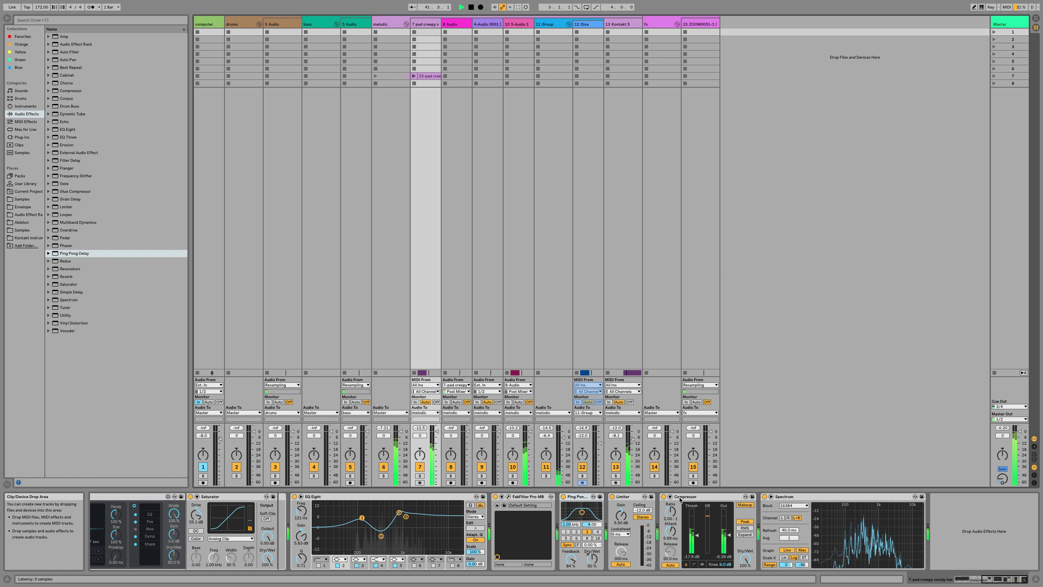
key("Tab")
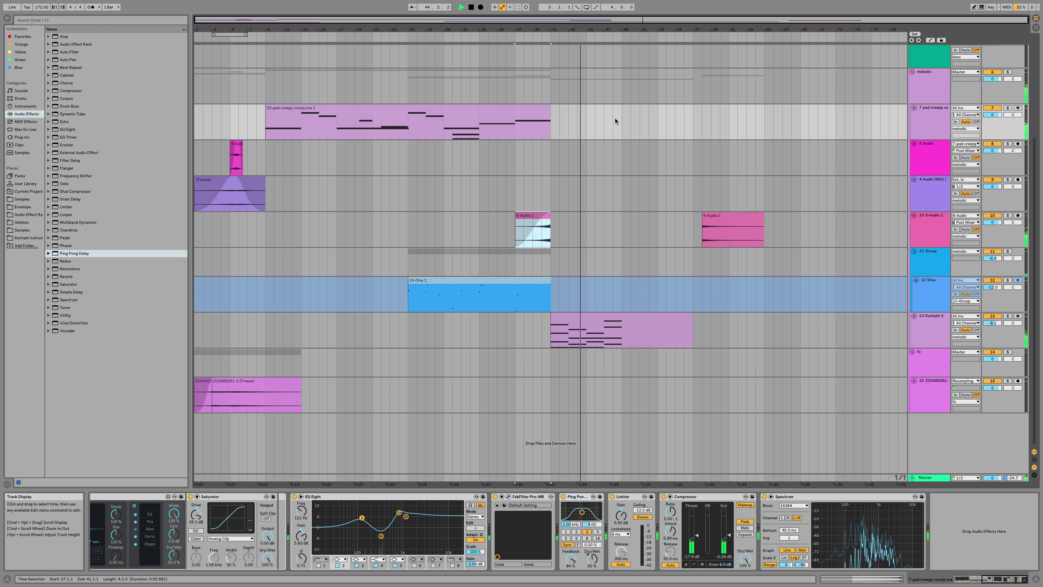
Step: Adjust the filter band of the pad's Ping Pong Delay, replay the pad clip from bar 9, and place the insert marker at bar 33
left_click(542, 118)
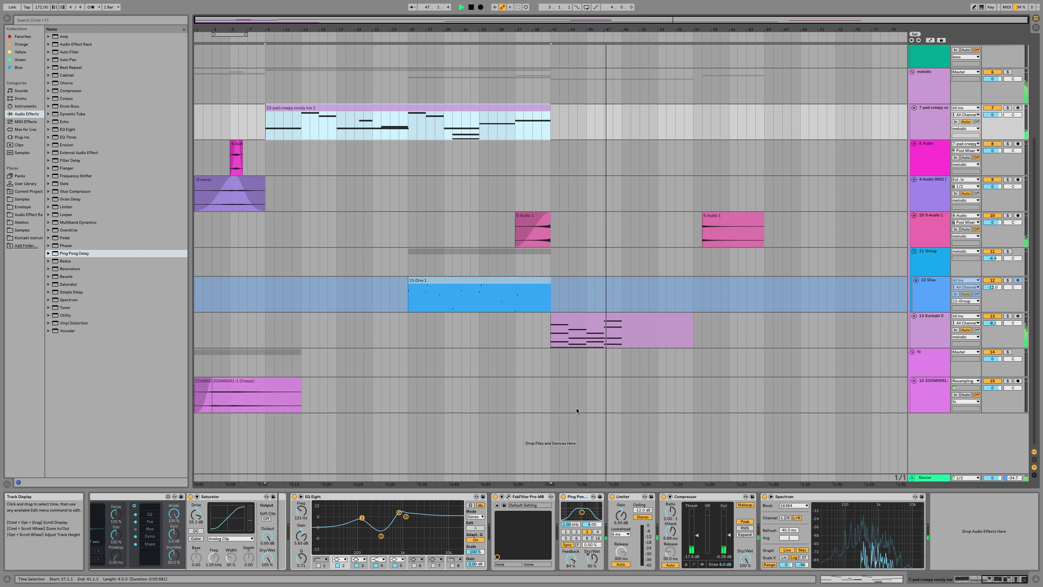
left_click_drag(582, 512, 583, 508)
key("space")
key("space")
left_click(479, 137)
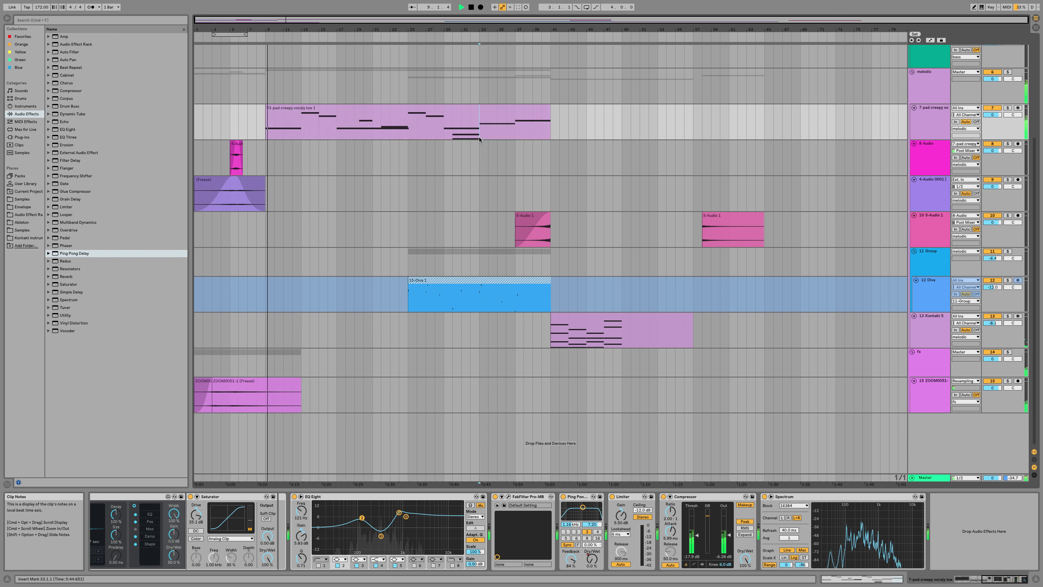
Step: Replay the arrangement from bar 33 and listen through the transition into the strings at bar 41
key("space")
key("space")
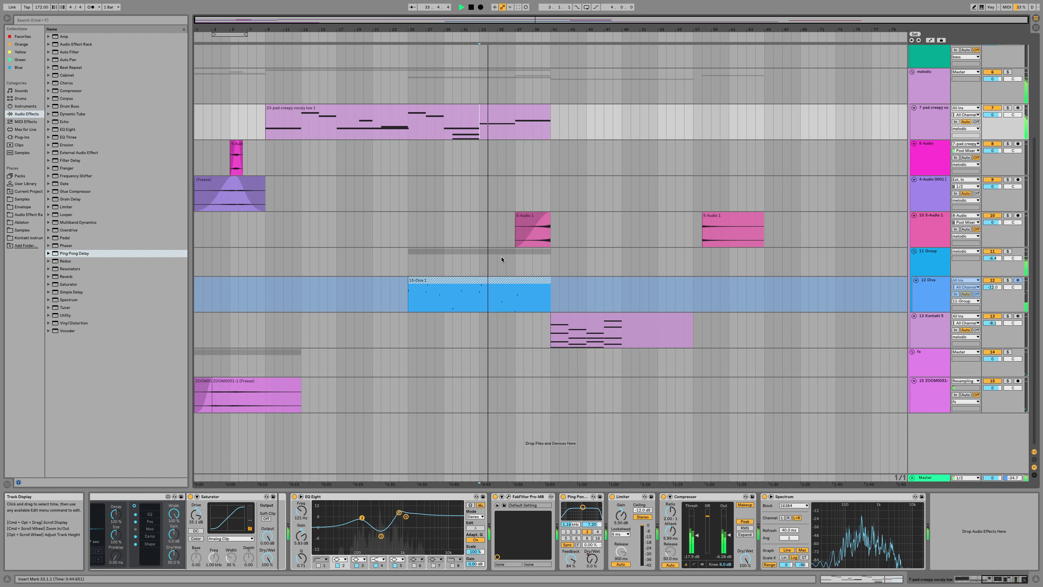
key("a")
key("a")
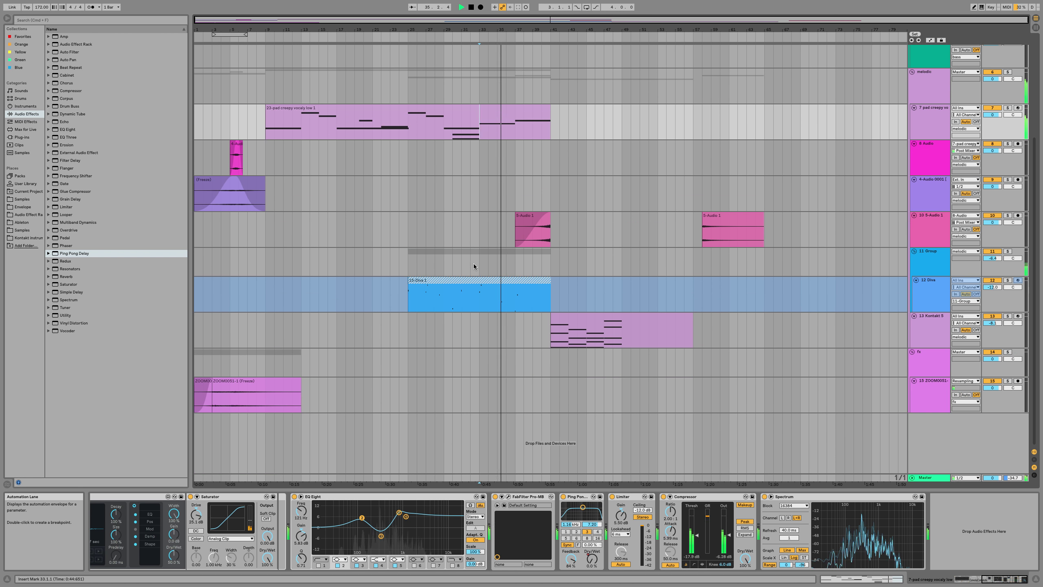
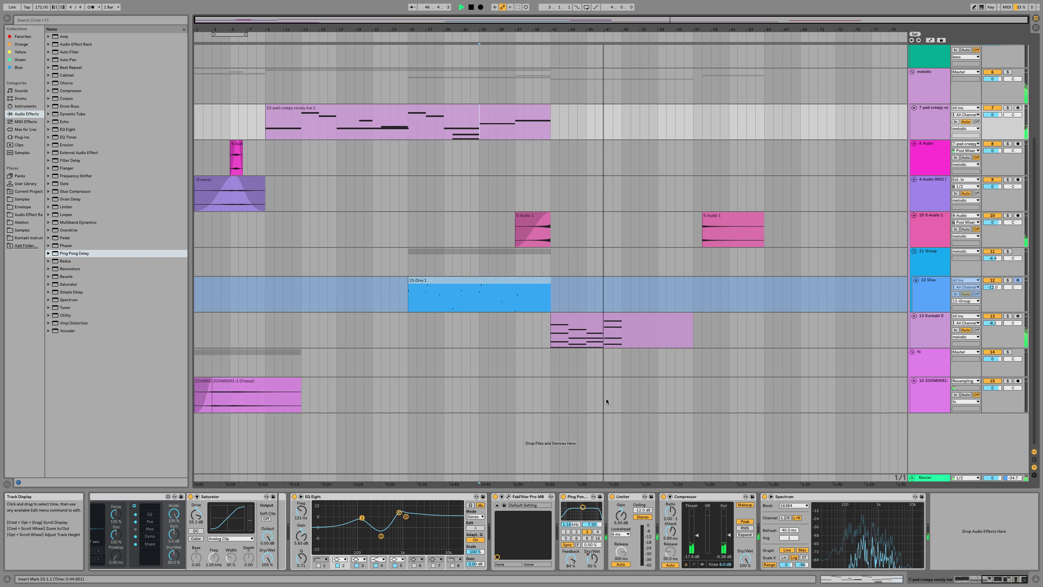
Step: On the Kontakt track, boost EQ Eight's lows near 246 Hz and highs near 7.91 kHz, and set the Limiter gain to -2.00 dB and ceiling to 0.00 dB
left_click(578, 317)
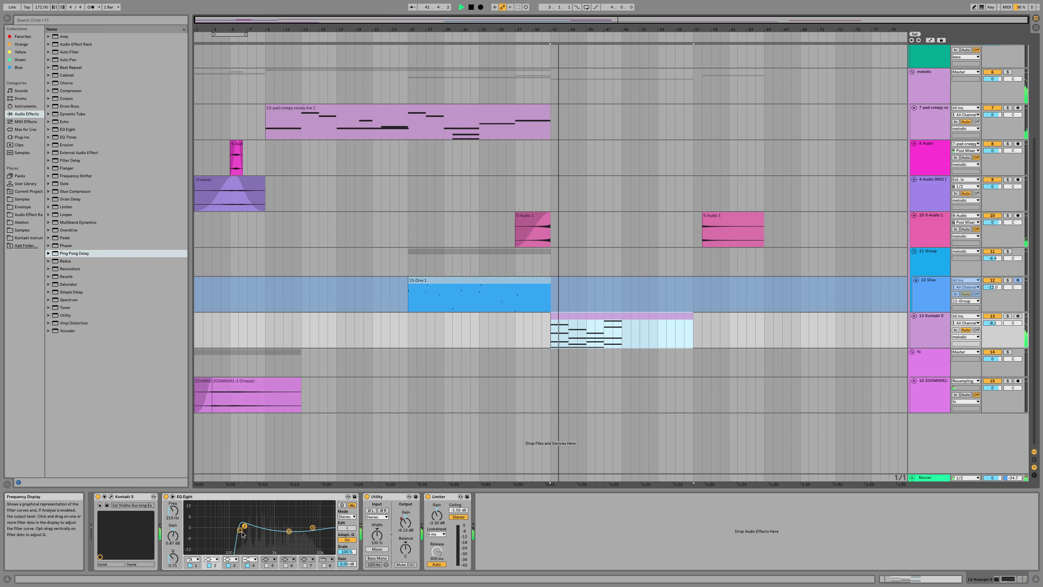
left_click_drag(244, 527, 247, 516)
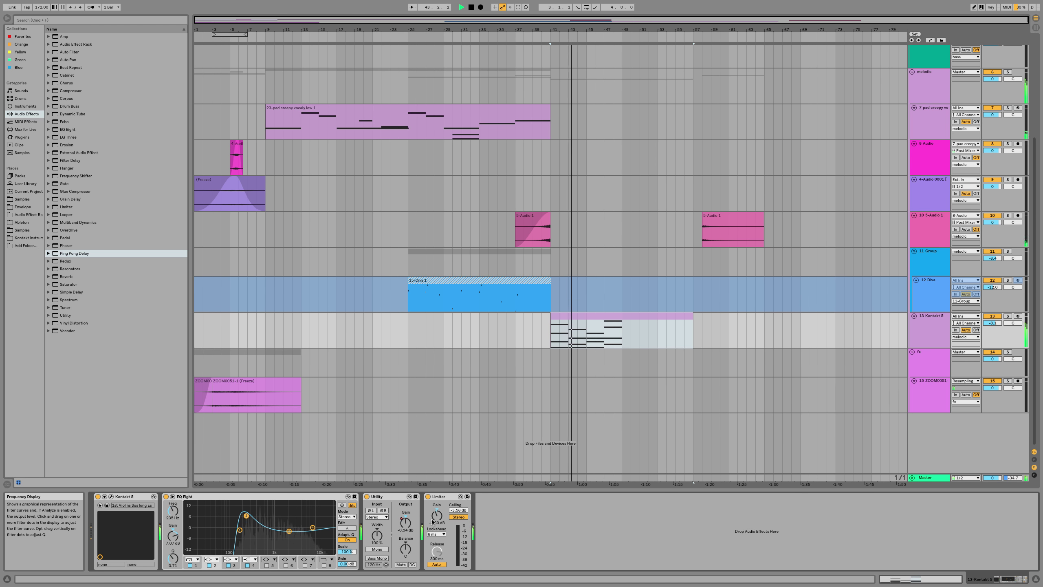
left_click_drag(458, 510, 436, 514)
left_click_drag(246, 516, 248, 519)
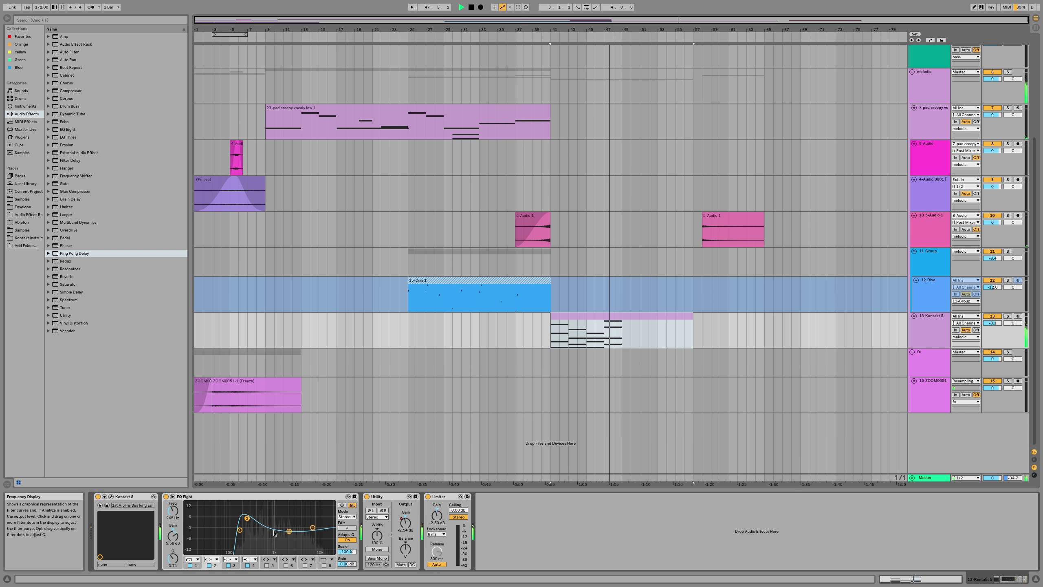
left_click_drag(230, 527, 314, 524)
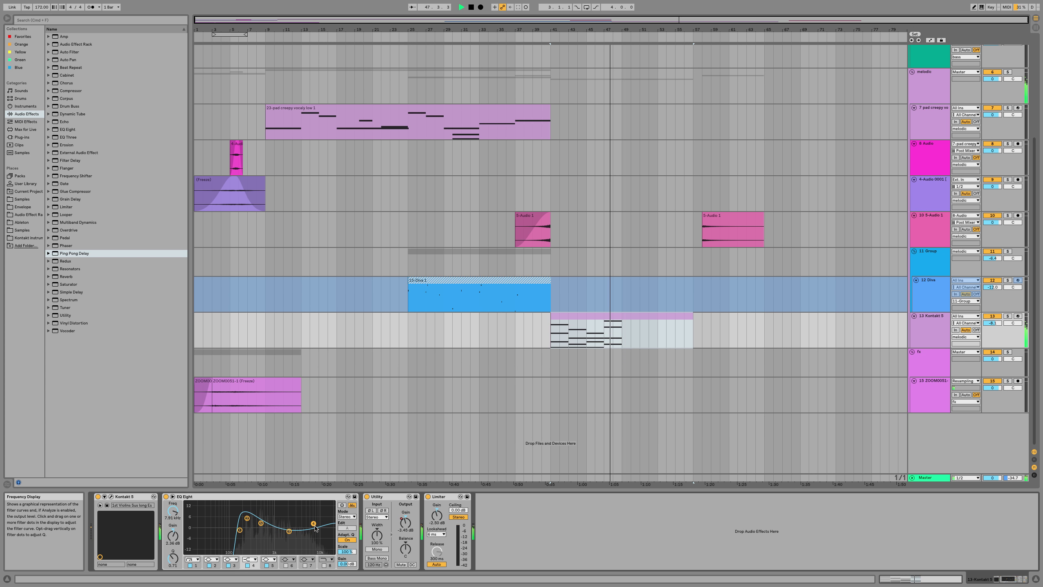
Step: Replay the Kontakt string clip from bar 41, listen again from the bar 37 lead-in, and select the string clip
key("space")
key("space")
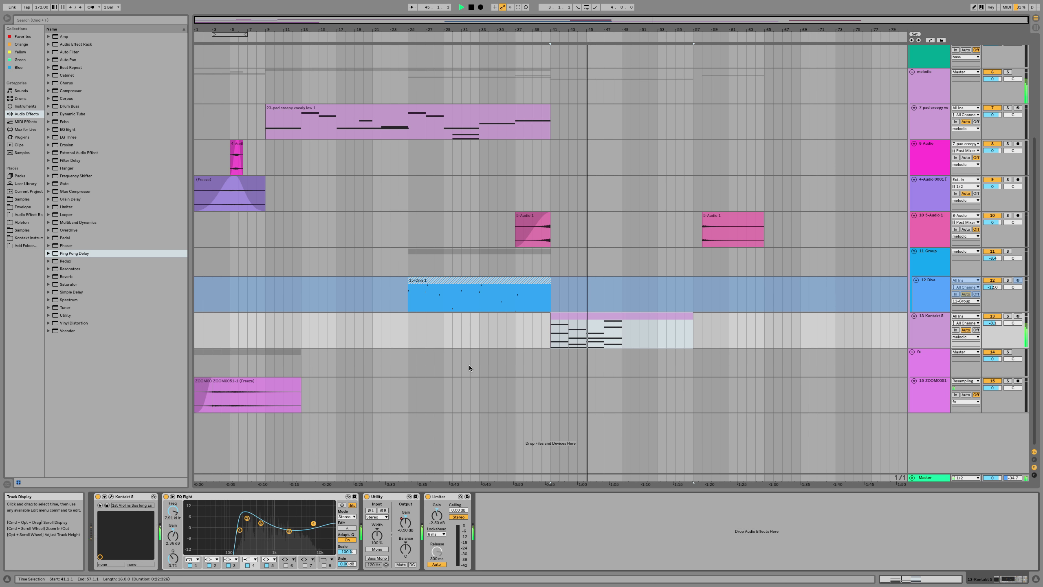
key("space")
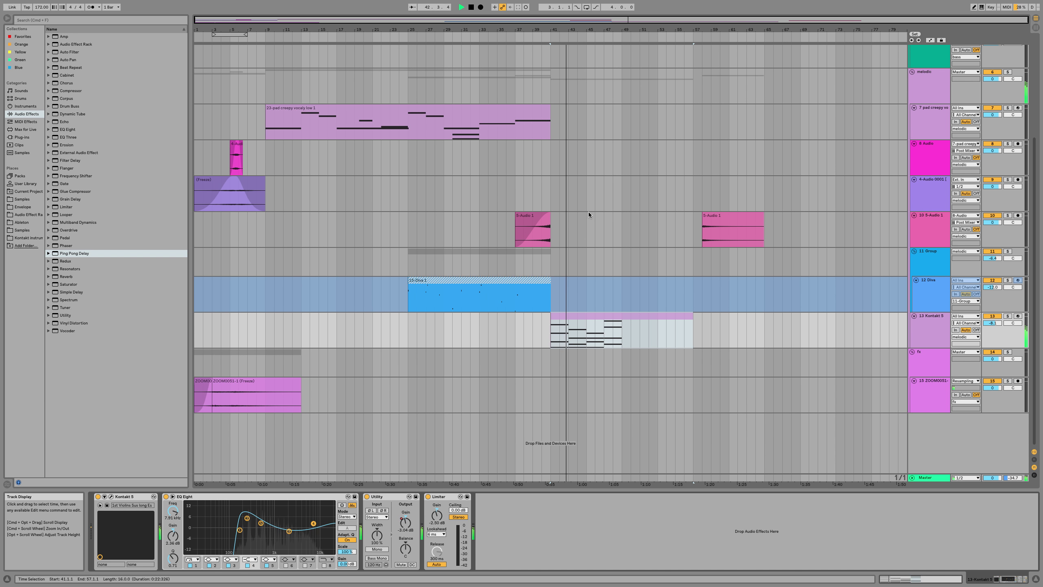
left_click(551, 333)
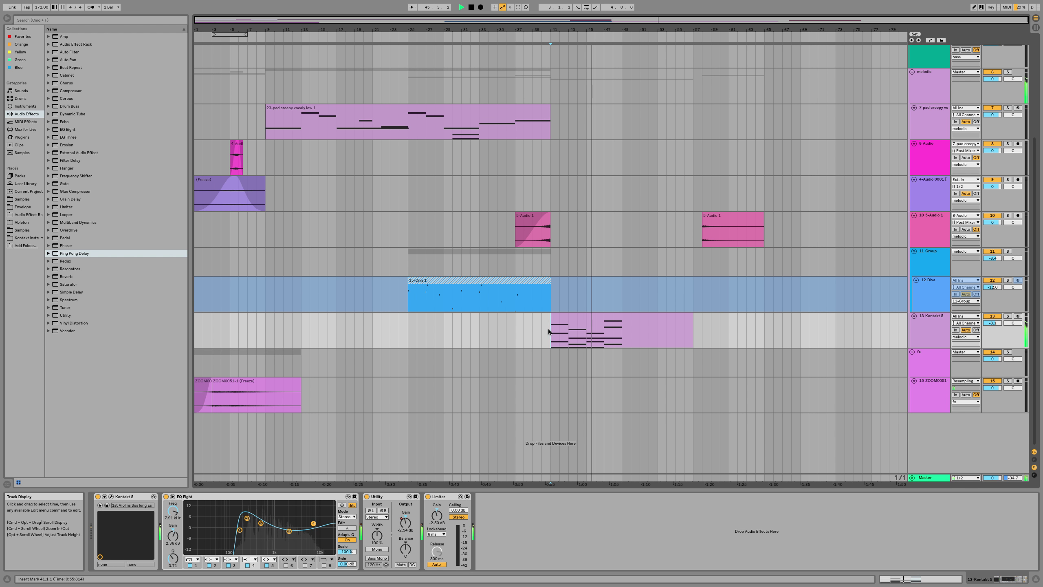
left_click_drag(548, 332, 514, 331)
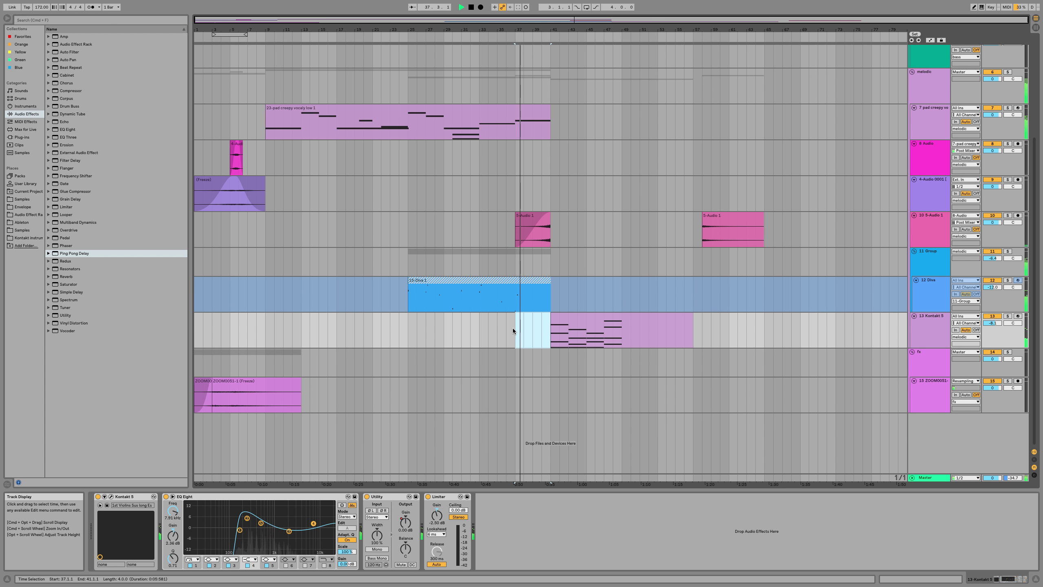
left_click(589, 326)
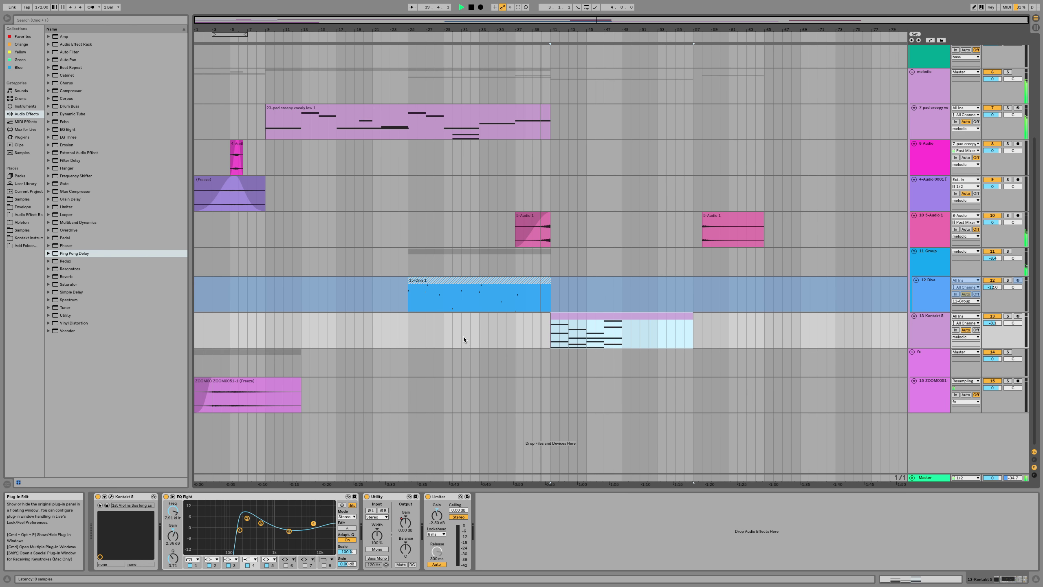
Step: Show the Kontakt instrument window and the string clip's envelopes, and browse the MIDI controllers available for Pitch Bend's replacement
key("super+alt+p")
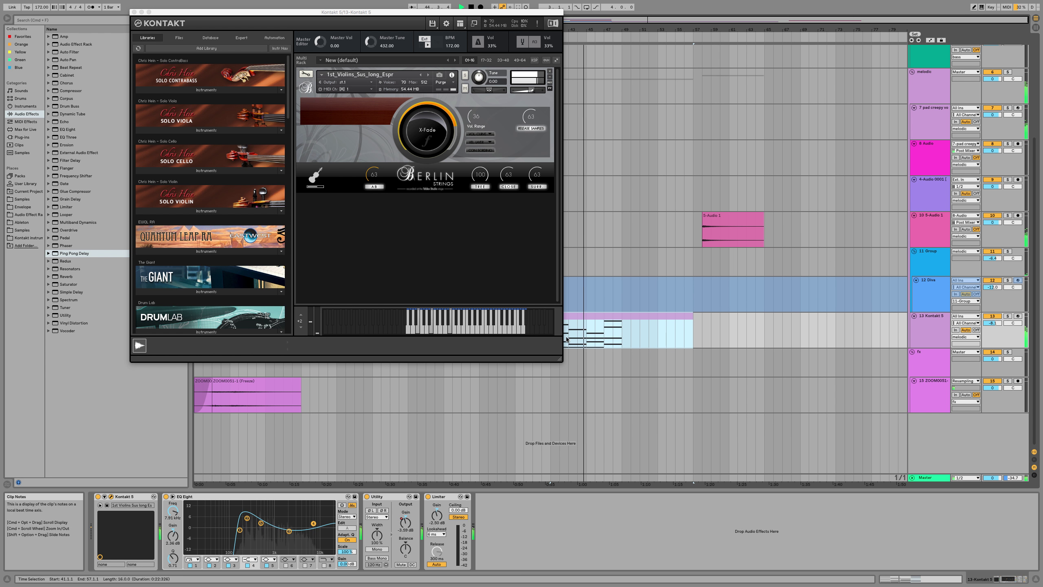
double_click(586, 319)
left_click(109, 566)
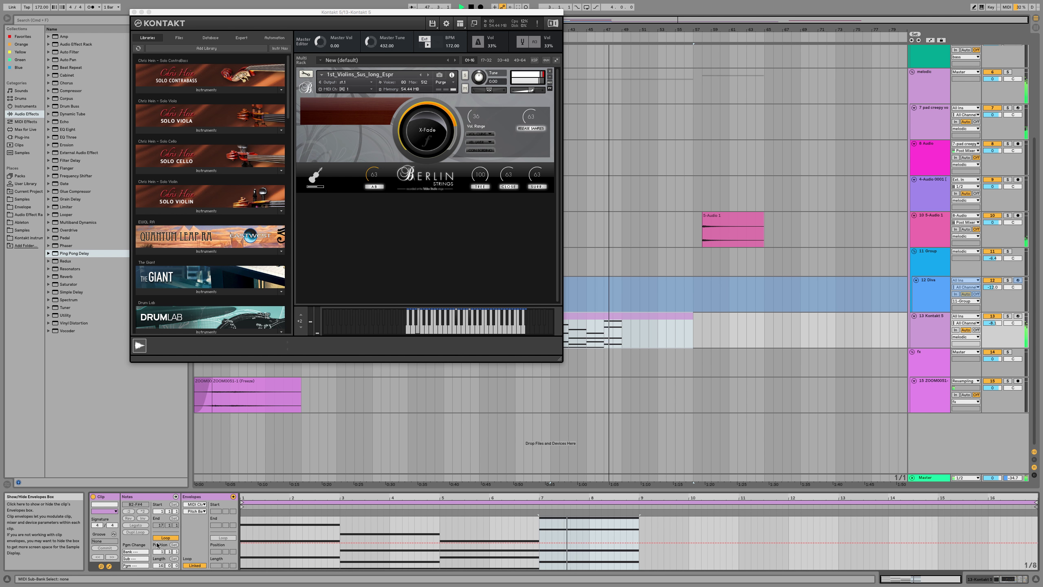
left_click(201, 505)
left_click(199, 511)
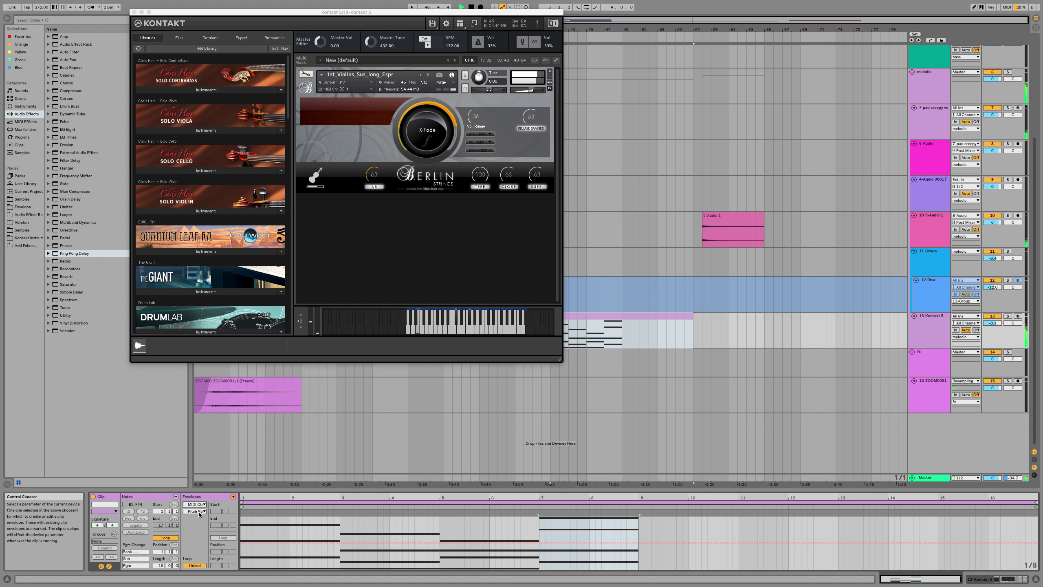
left_click(199, 512)
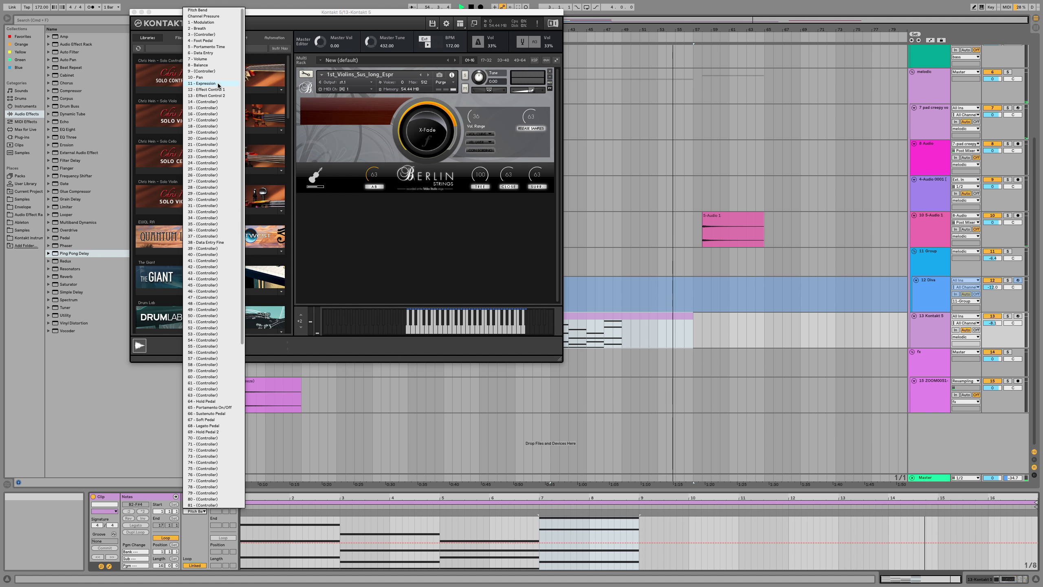
left_click(761, 339)
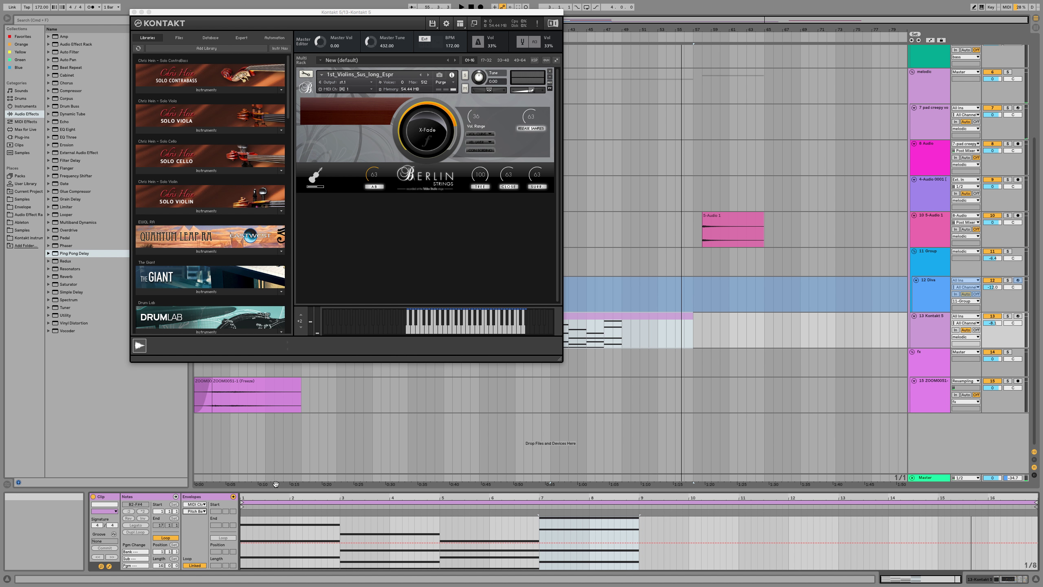
Step: Try the string clip's 98 - NRPN LSB envelope by moving its line during playback
left_click(195, 511)
scroll(222, 445, "down", 5)
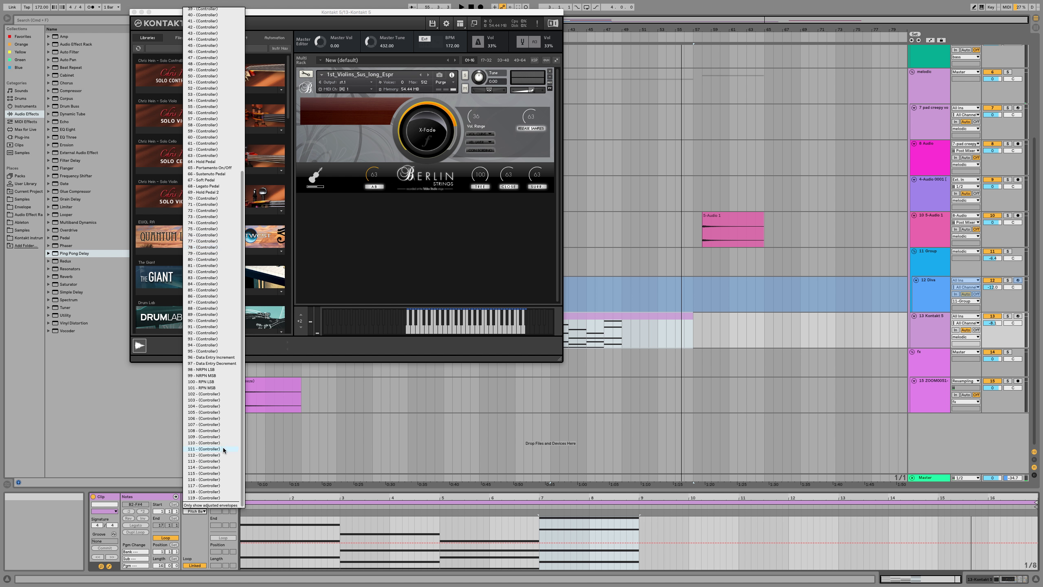
left_click(218, 369)
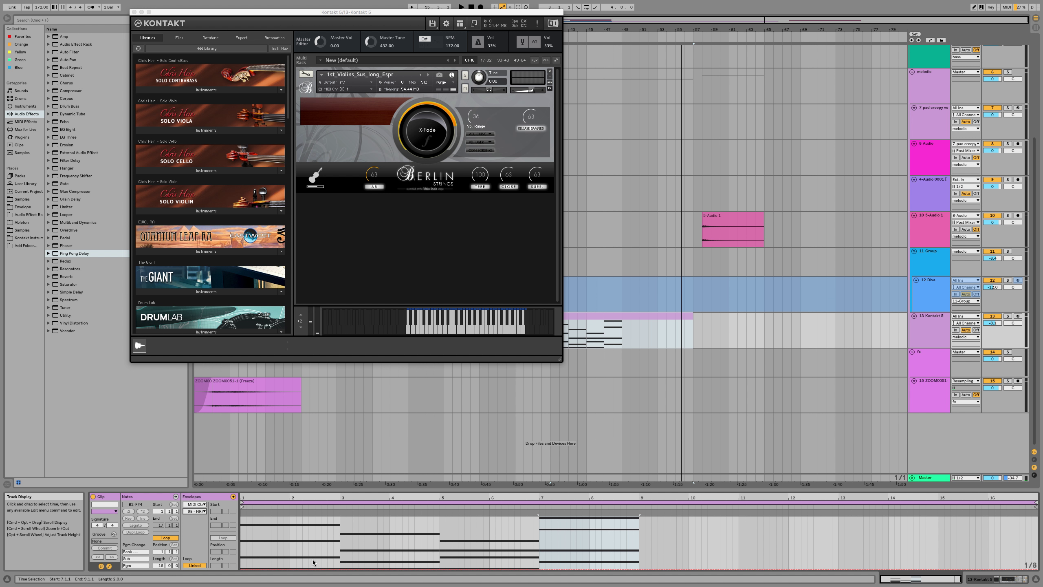
left_click(264, 569)
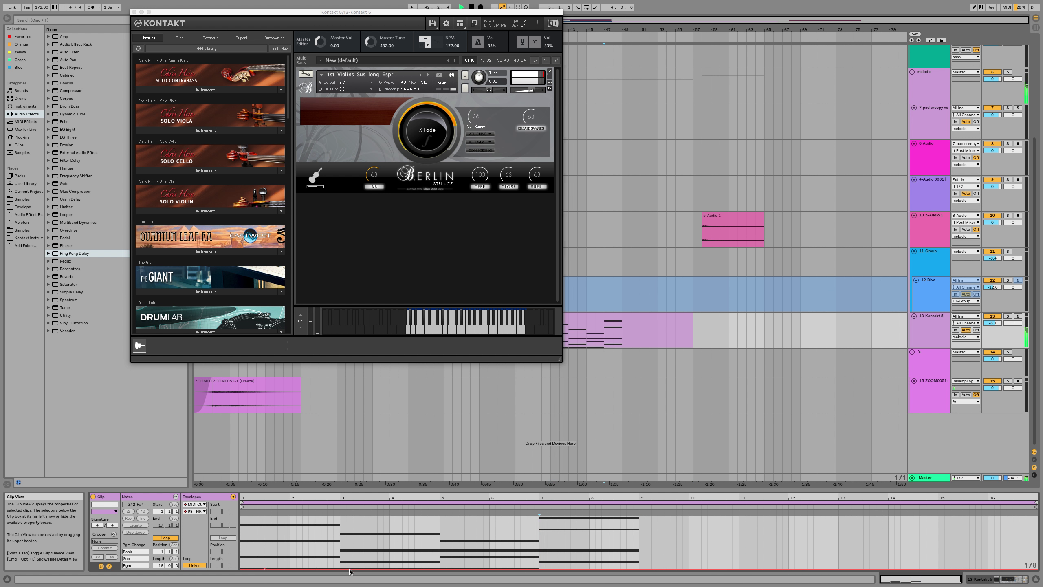
mouse_move(352, 568)
left_mouse_down()
mouse_move(352, 524)
mouse_move(341, 517)
mouse_move(340, 569)
left_mouse_up()
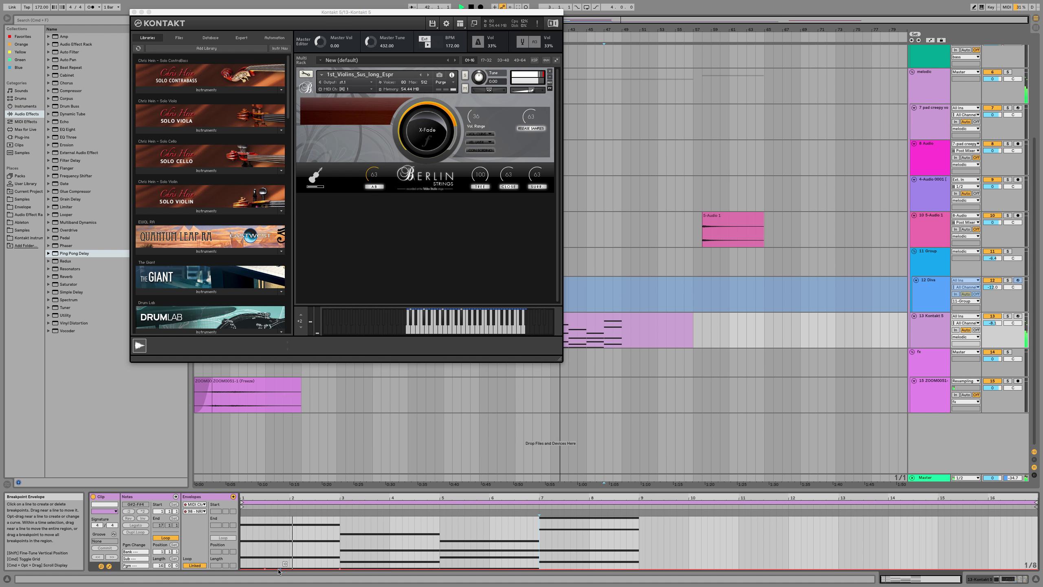
mouse_move(265, 568)
left_mouse_down()
mouse_move(271, 517)
mouse_move(259, 570)
left_mouse_up()
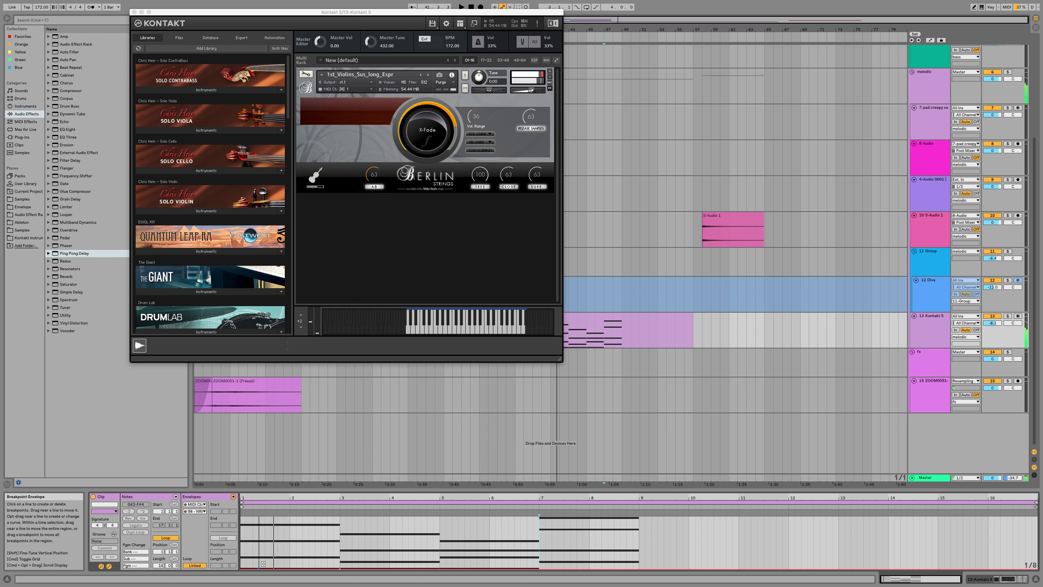
Step: Test the string clip's 100 - RPN LSB envelope by raising it to 127 during playback and lowering it back to the minimum
left_click(192, 511)
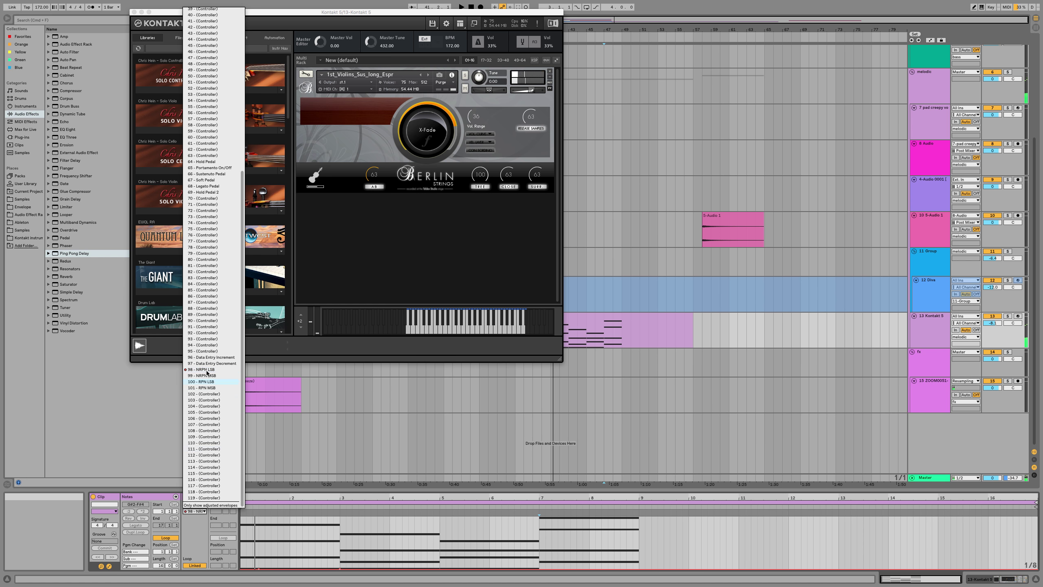
left_click(282, 545)
left_click(195, 511)
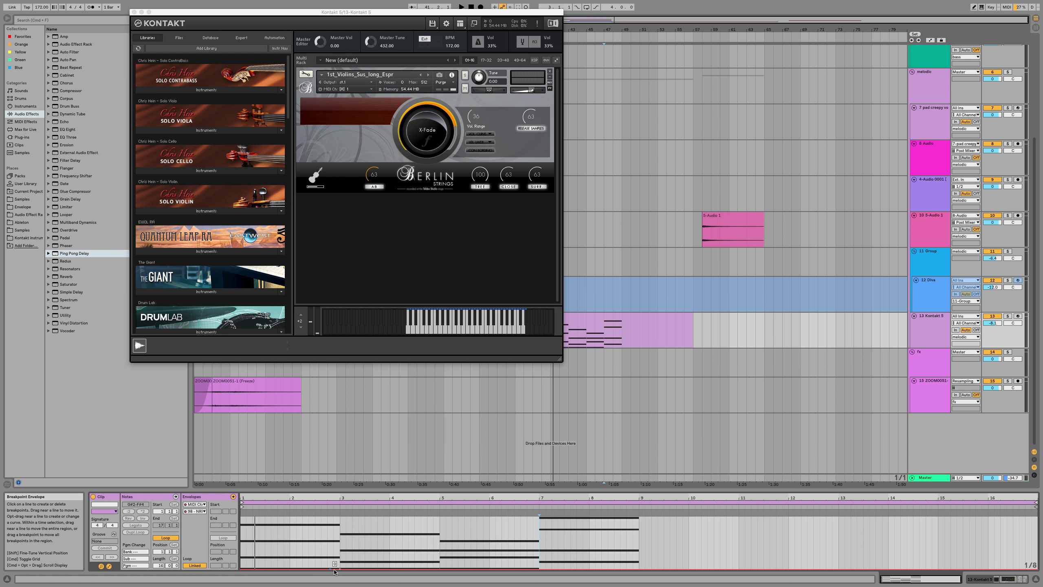
left_click(196, 511)
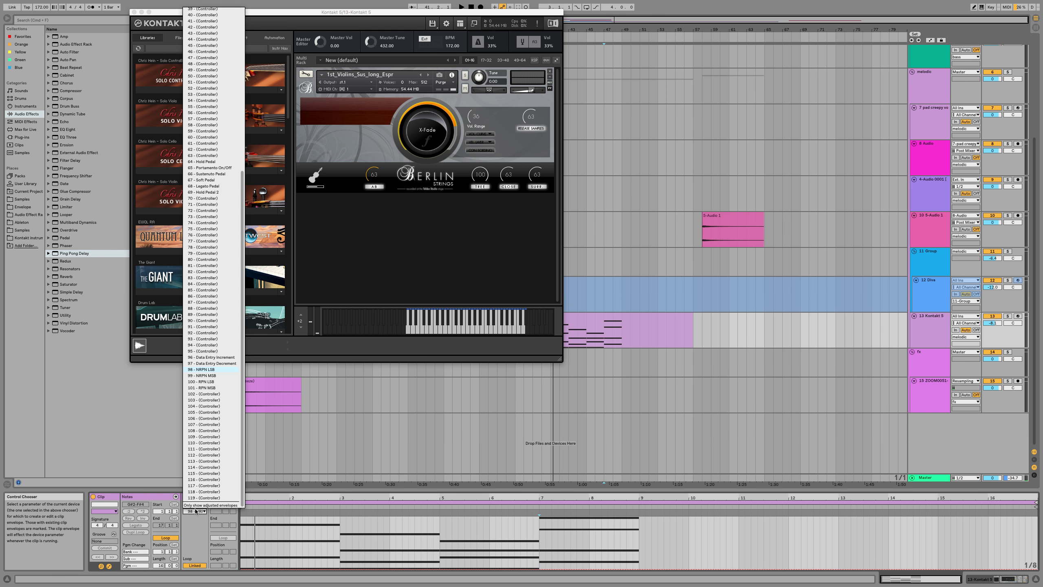
left_click(213, 383)
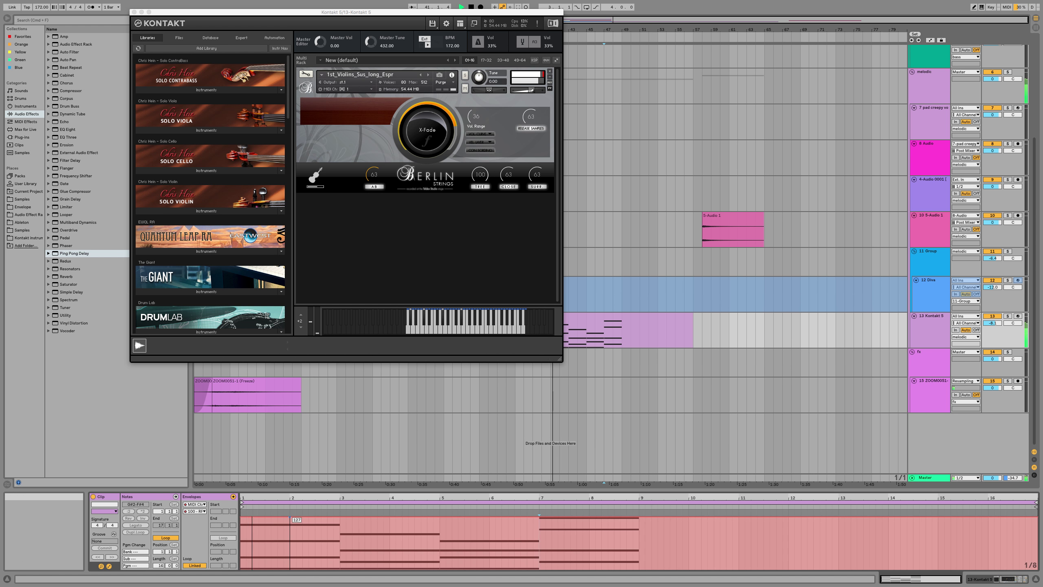
mouse_move(291, 519)
left_mouse_down()
mouse_move(291, 564)
mouse_move(296, 520)
left_mouse_up()
mouse_move(296, 520)
left_mouse_down()
mouse_move(303, 564)
mouse_move(303, 520)
mouse_move(291, 564)
mouse_move(297, 519)
left_mouse_up()
key("space")
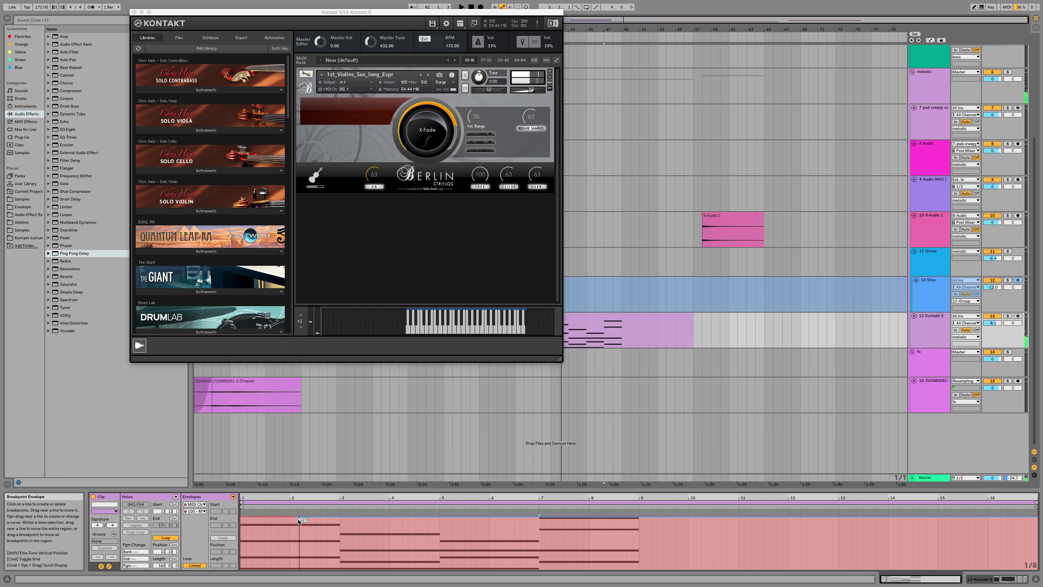
left_click_drag(298, 520, 297, 568)
Step: Switch the string clip's envelope to 11 - Expression and test its line during playback
left_click(198, 511)
left_click(198, 511)
left_click(197, 511)
scroll(225, 426, "up", 10)
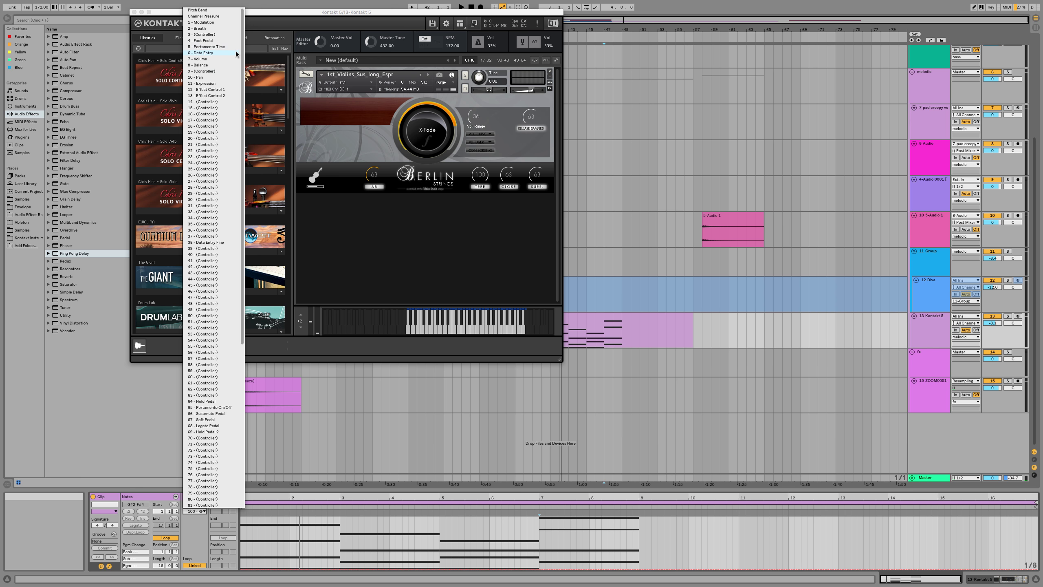
left_click(207, 84)
key("space")
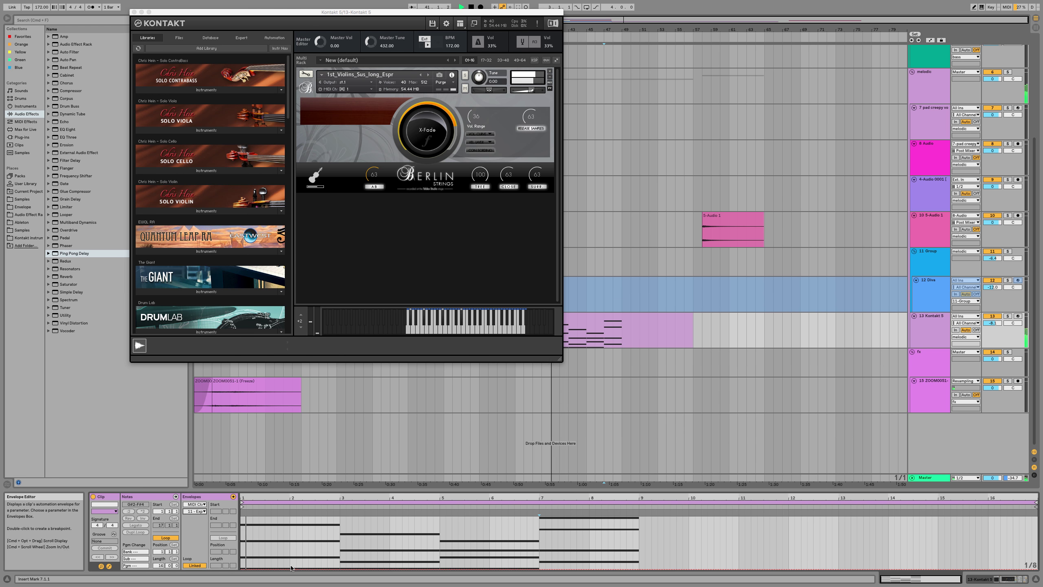
mouse_move(290, 569)
left_mouse_down()
mouse_move(290, 519)
mouse_move(290, 570)
left_mouse_up()
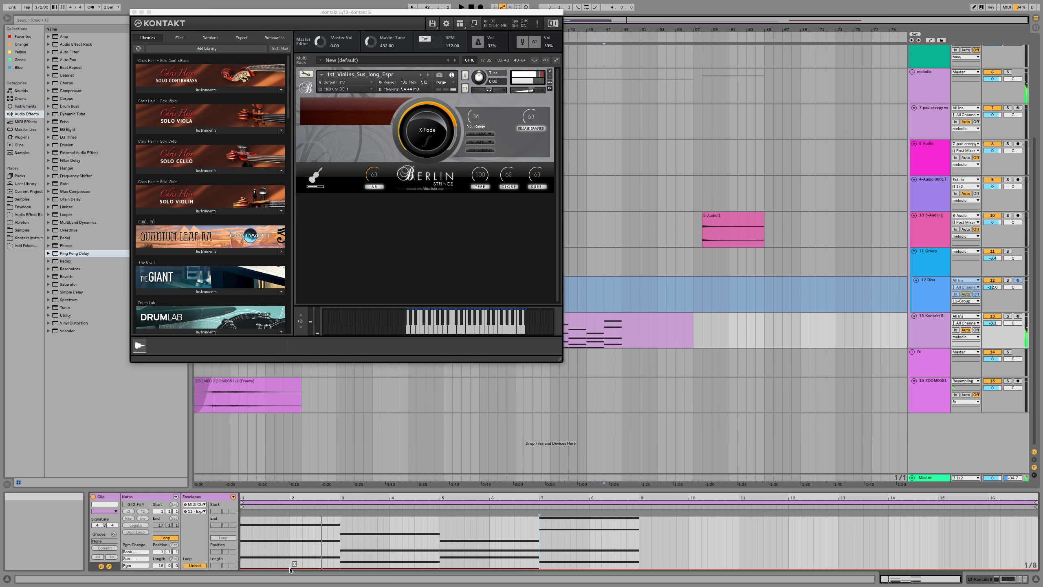
Step: Switch the string clip's envelope to 12 - Effect Control 1 and test its line during playback
left_click(195, 510)
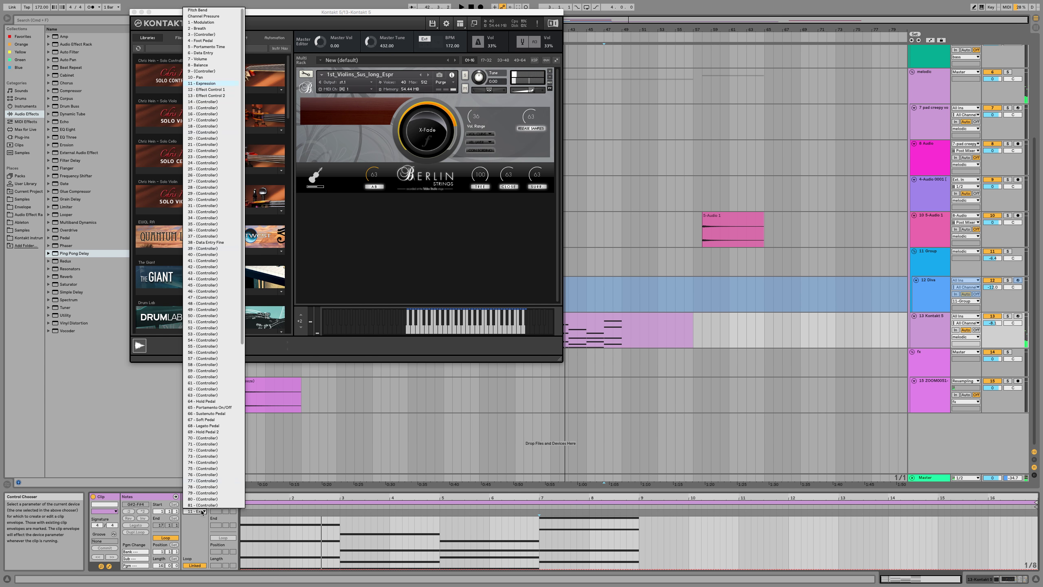
left_click(207, 89)
mouse_move(290, 569)
left_mouse_down()
mouse_move(290, 519)
mouse_move(284, 570)
left_mouse_up()
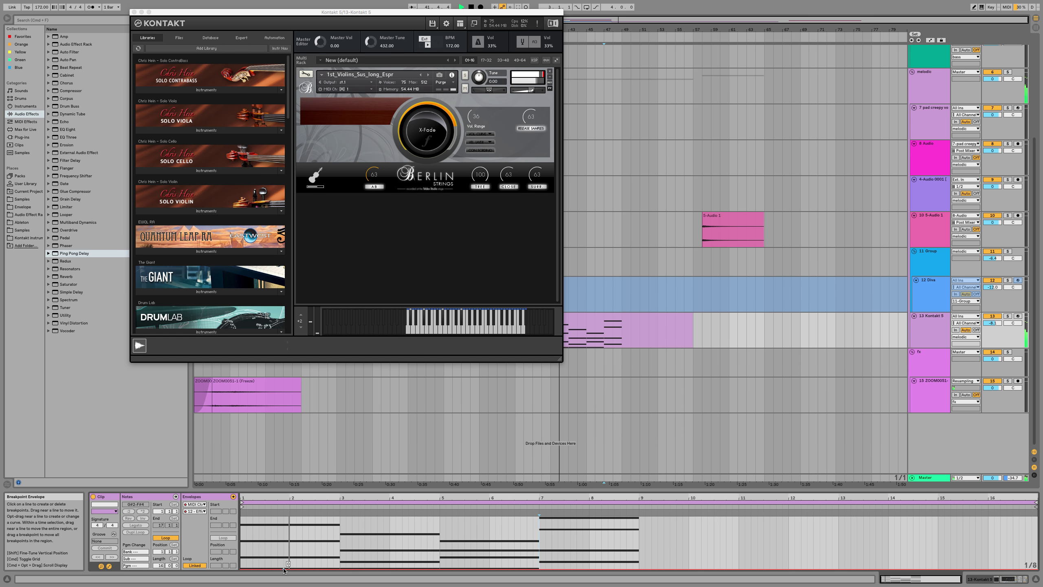
Step: Test raising the string clip's 2 - Breath envelope during playback, and undo the envelope change
left_click(195, 511)
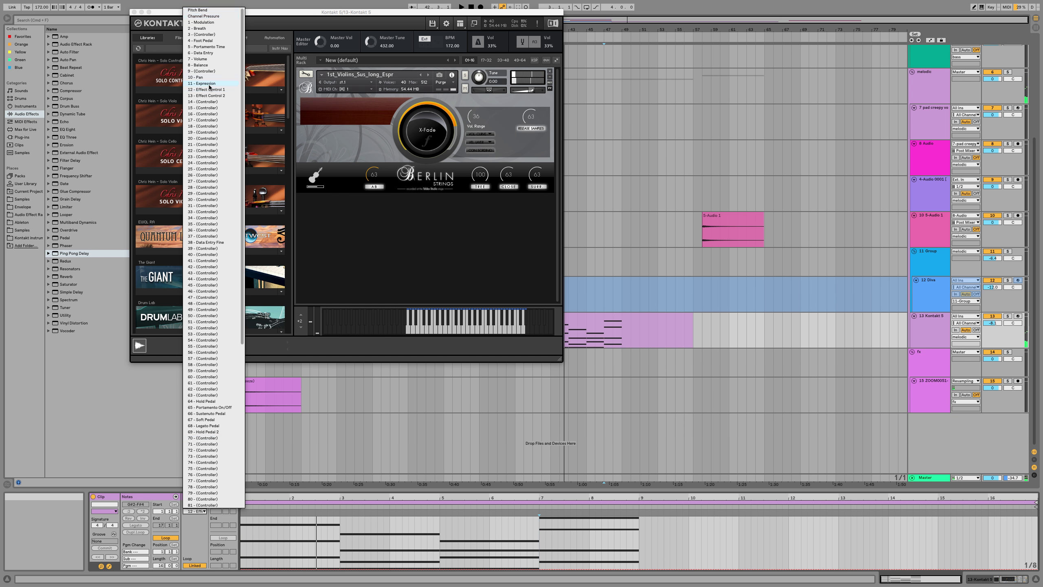
left_click(215, 29)
key("space")
left_click_drag(284, 569, 283, 518)
key("super+z")
key("space")
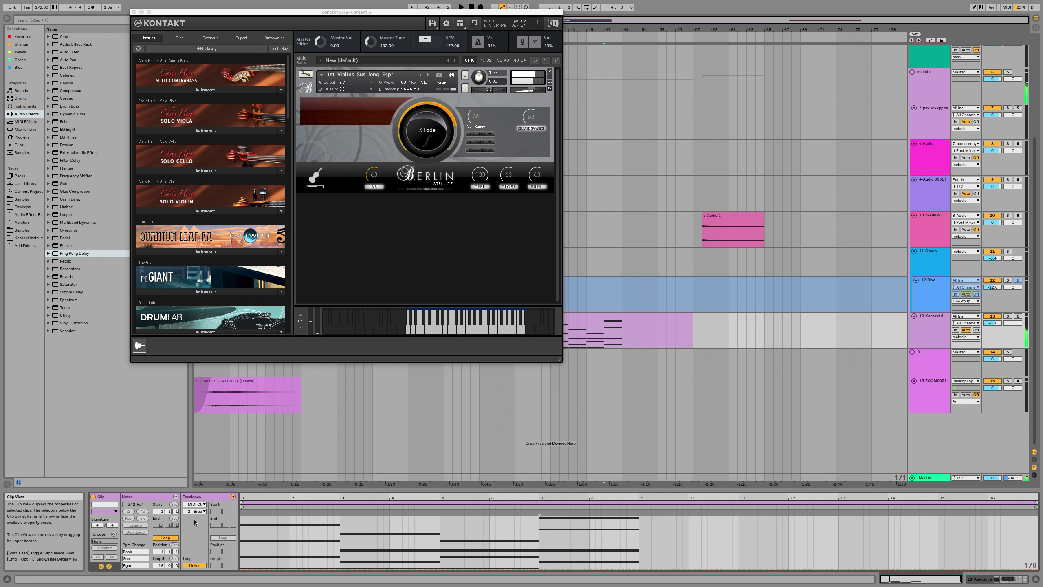
Step: Switch the string clip's envelope to 8 - Balance and test its line during playback
left_click(194, 511)
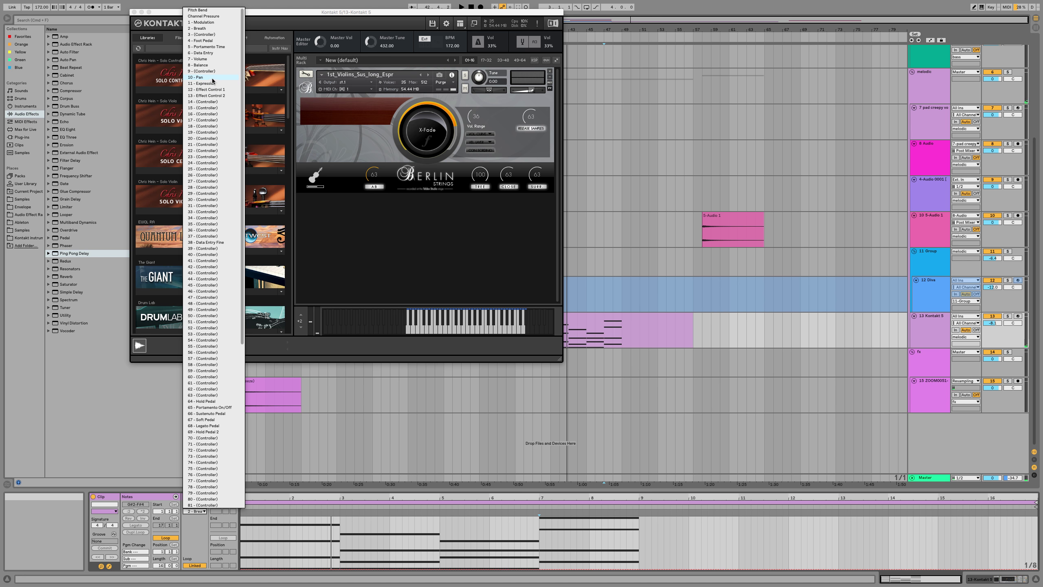
left_click(205, 65)
key("space")
mouse_move(294, 569)
left_mouse_down()
mouse_move(293, 518)
mouse_move(293, 570)
left_mouse_up()
key("space")
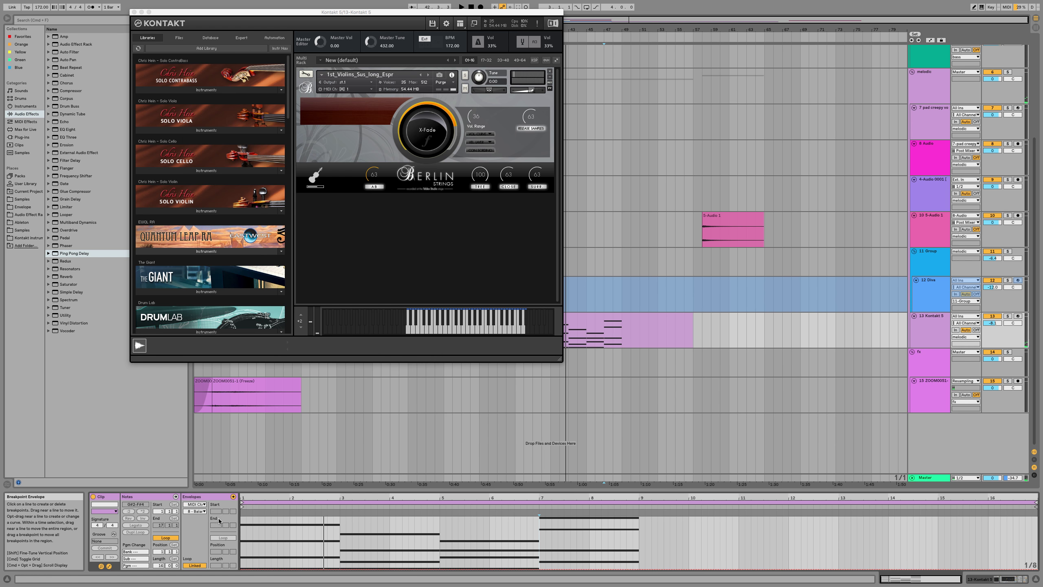
Step: Switch the string clip's envelope to 1 - Modulation and raise its line to 127 during playback
left_click(199, 512)
scroll(218, 351, "up", 10)
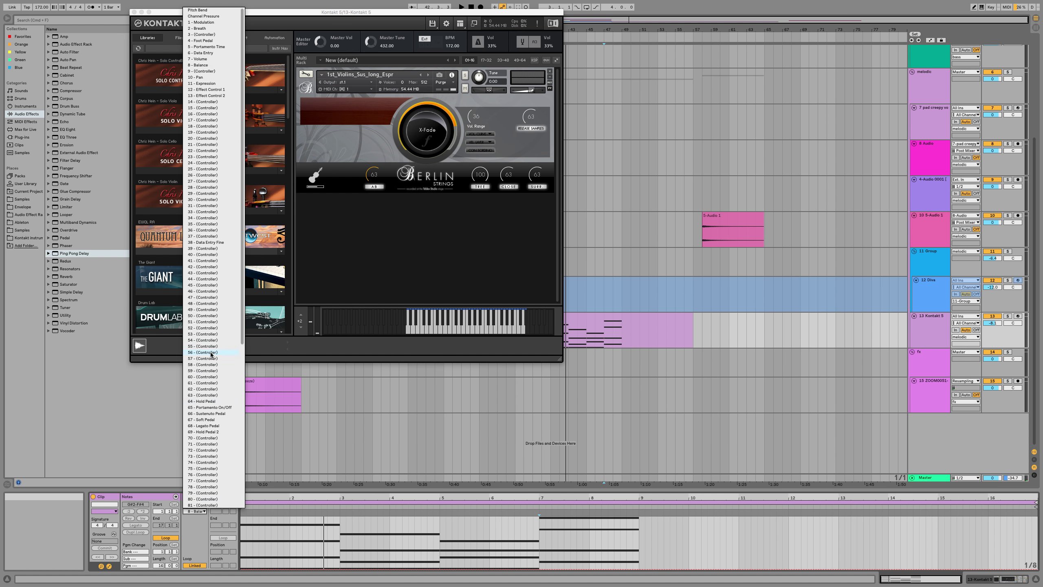
left_click(210, 23)
key("space")
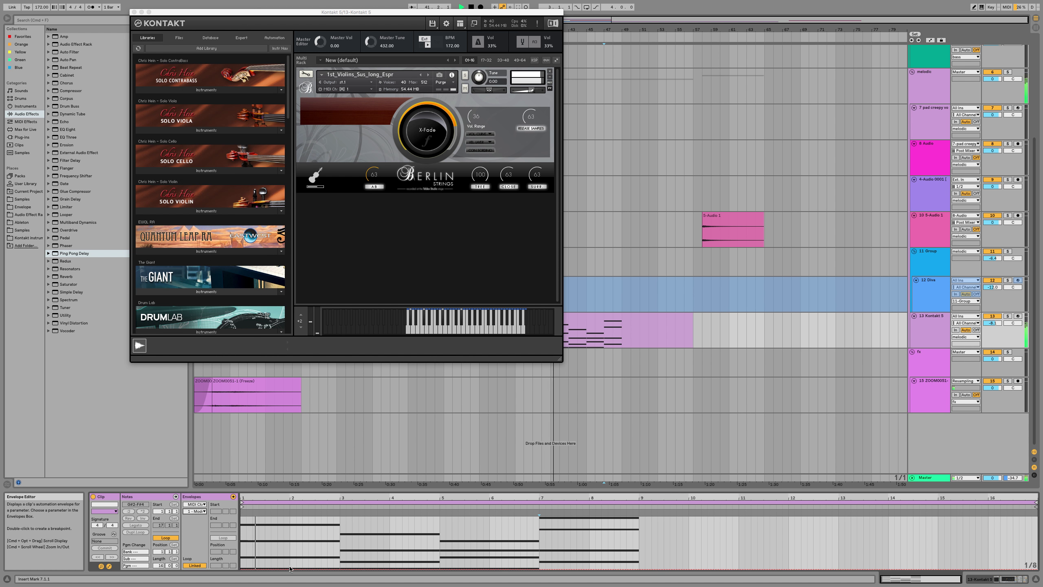
mouse_move(290, 519)
left_mouse_down()
mouse_move(290, 569)
mouse_move(290, 517)
left_mouse_up()
key("space")
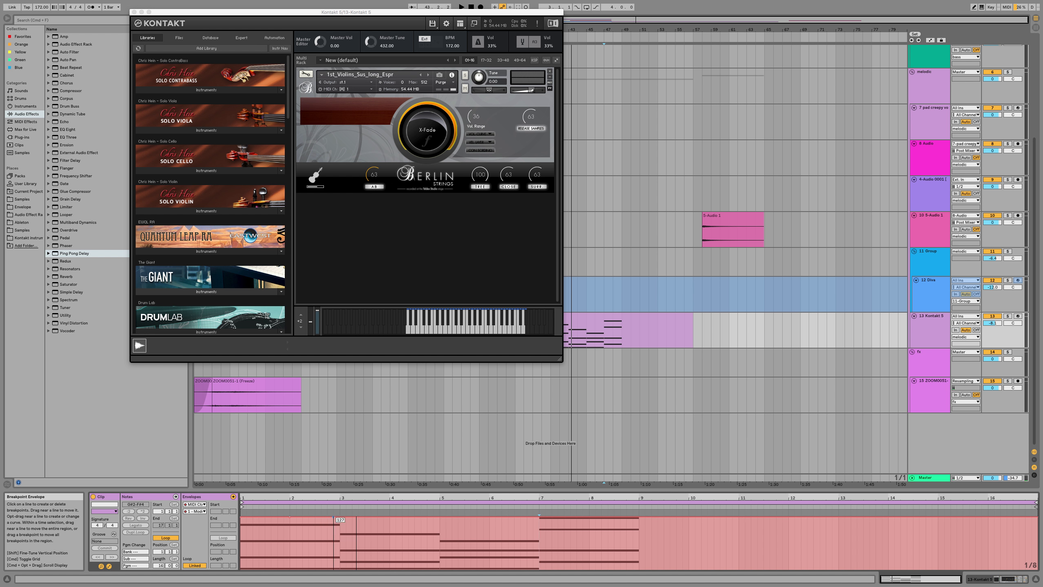
Step: Curve the Modulation envelope down around bar 2 and back up to 127 at bar 3
key("space")
left_click_drag(289, 519, 290, 550)
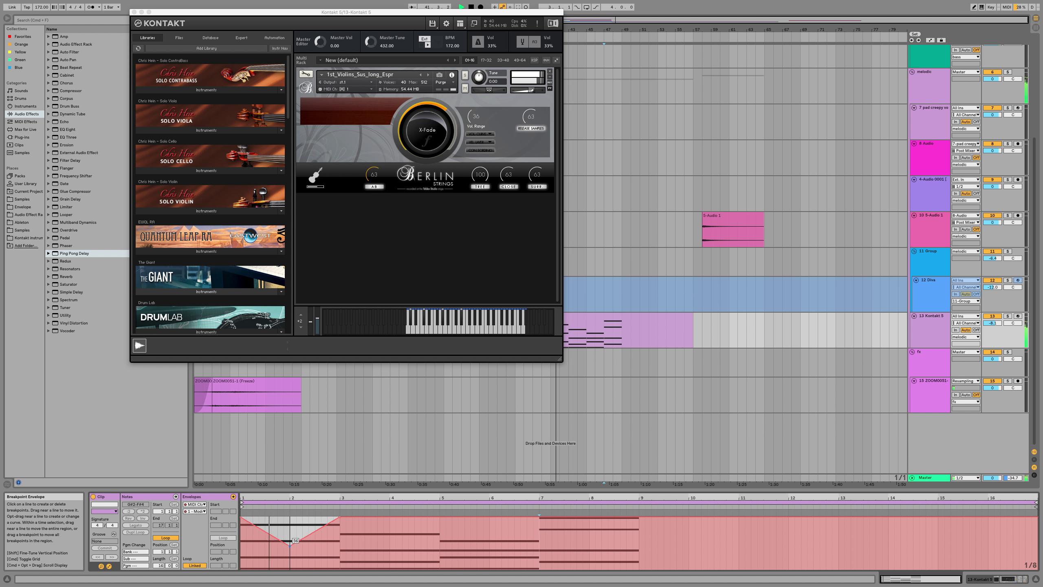
left_click_drag(327, 528, 340, 535)
key("space")
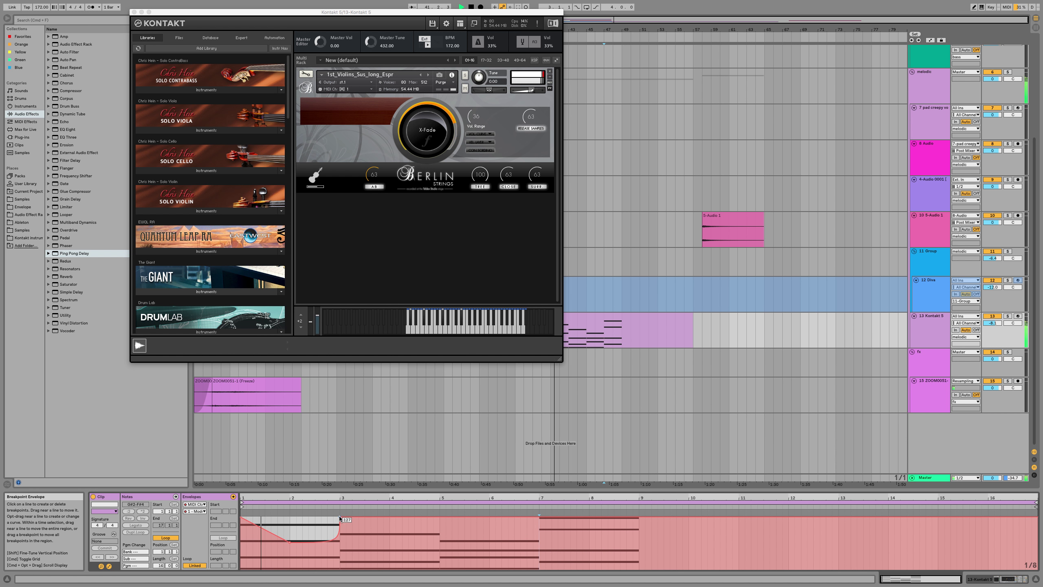
Step: Continue the Modulation envelope with a dip at bar 4, a rise to 127 near bar 7 and a curved fall to bar 9
left_click(359, 540)
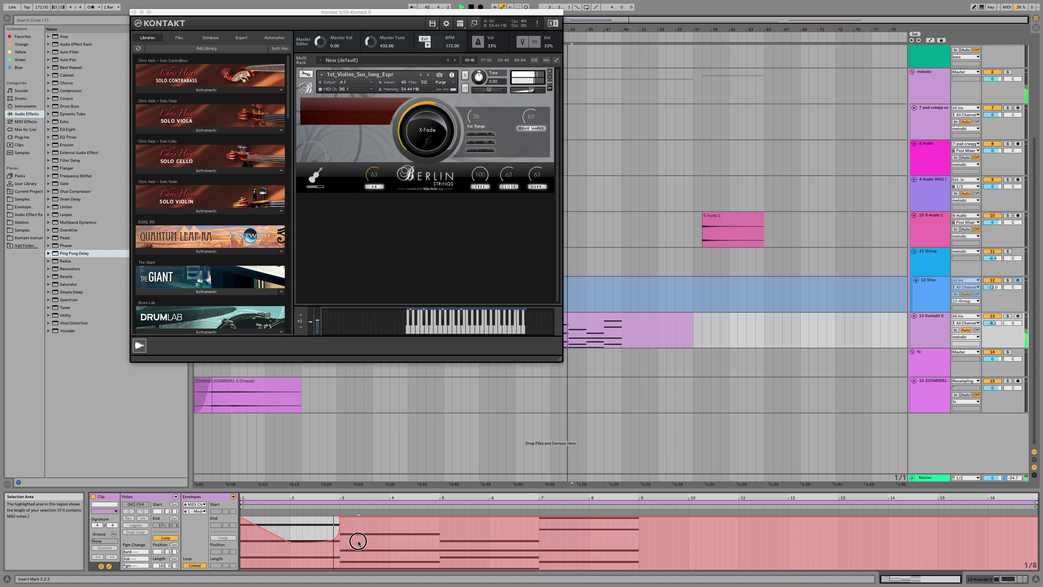
left_click_drag(346, 517, 346, 543)
left_click_drag(346, 543, 447, 540)
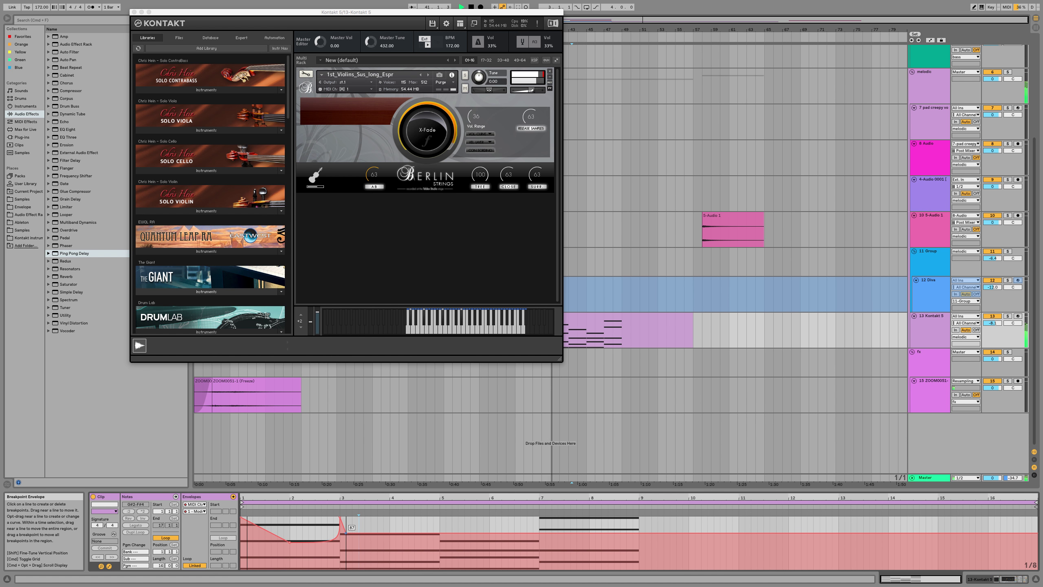
left_click_drag(536, 540, 538, 517)
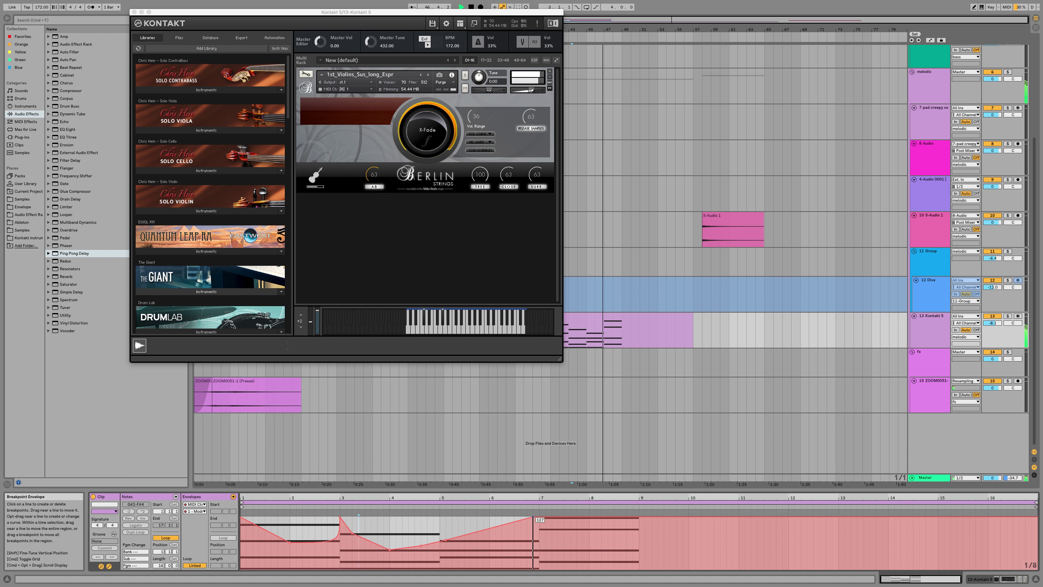
left_click_drag(639, 518, 640, 557)
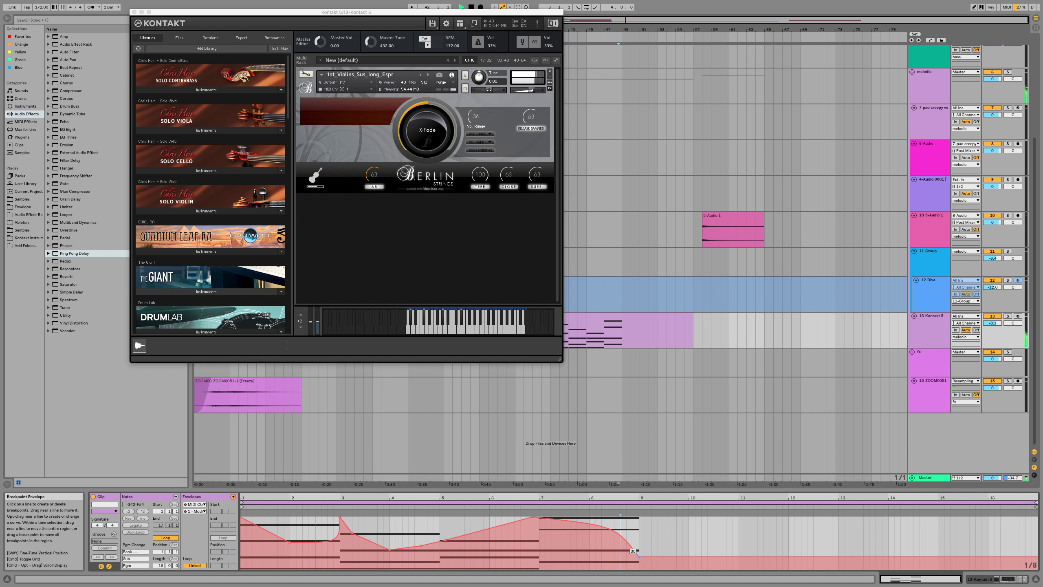
Step: Lower the Modulation envelope's starting level and soften its curve between bars 3 and 5 while playing the clip
left_click_drag(242, 521, 242, 530)
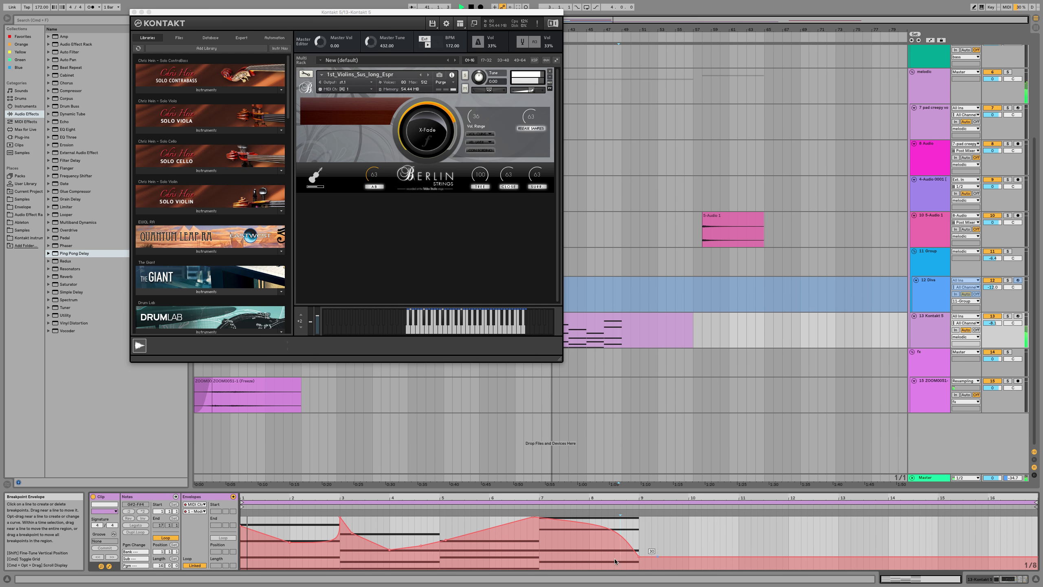
key("space")
key("space")
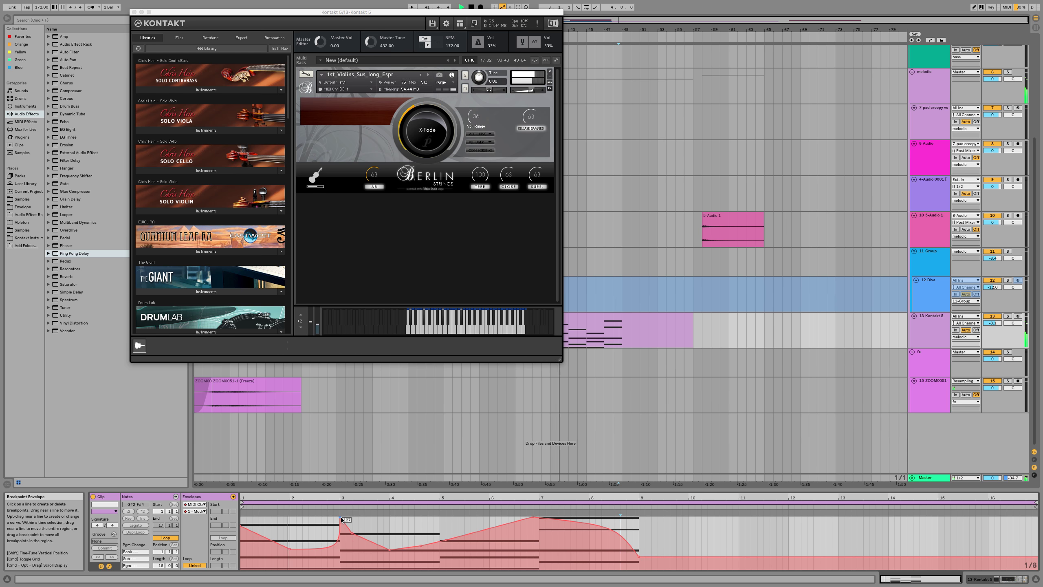
left_click_drag(352, 536, 390, 547)
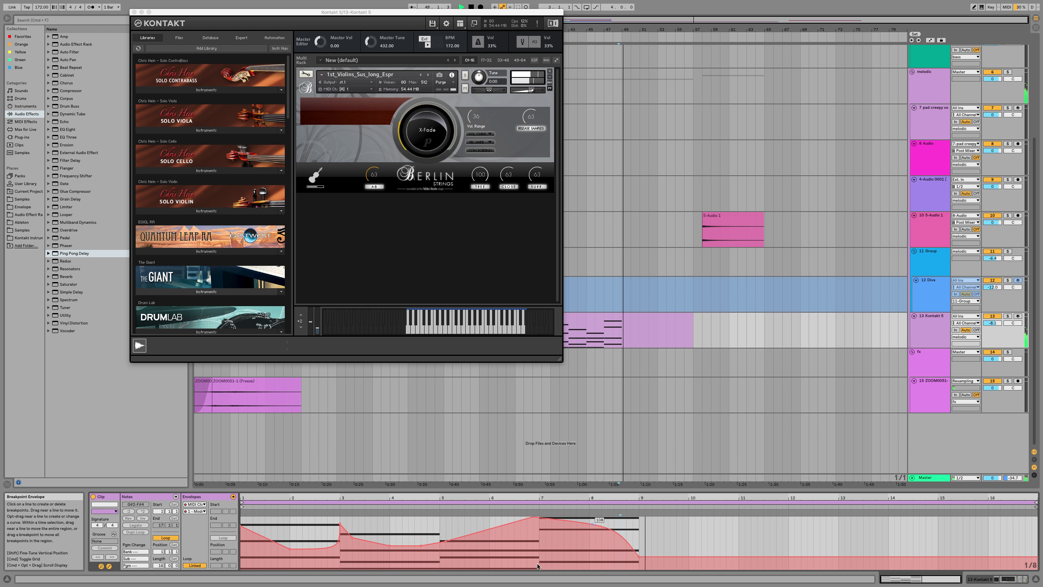
Step: Reshape the Modulation envelope's ending to drop steeply after bar 7 and rise slightly toward bar 9, and audition it
key("space")
left_click_drag(634, 546, 634, 555)
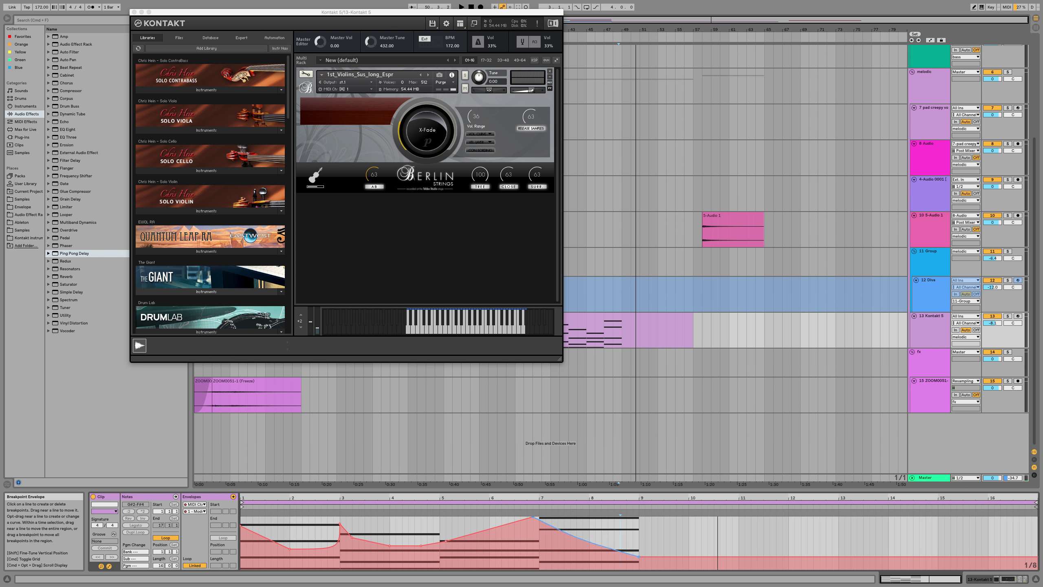
left_click(504, 507)
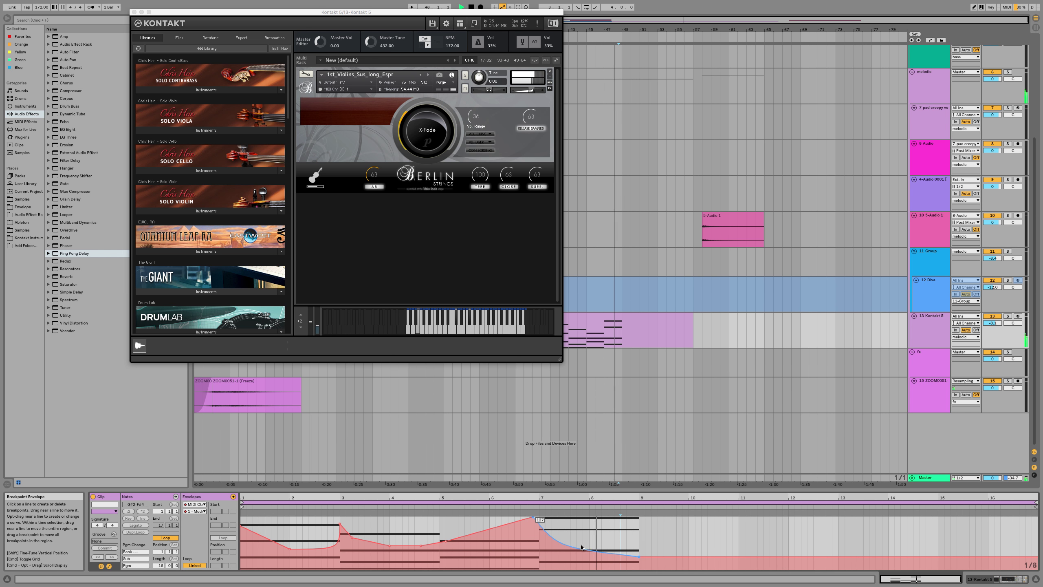
left_click_drag(621, 552, 639, 540)
key("space")
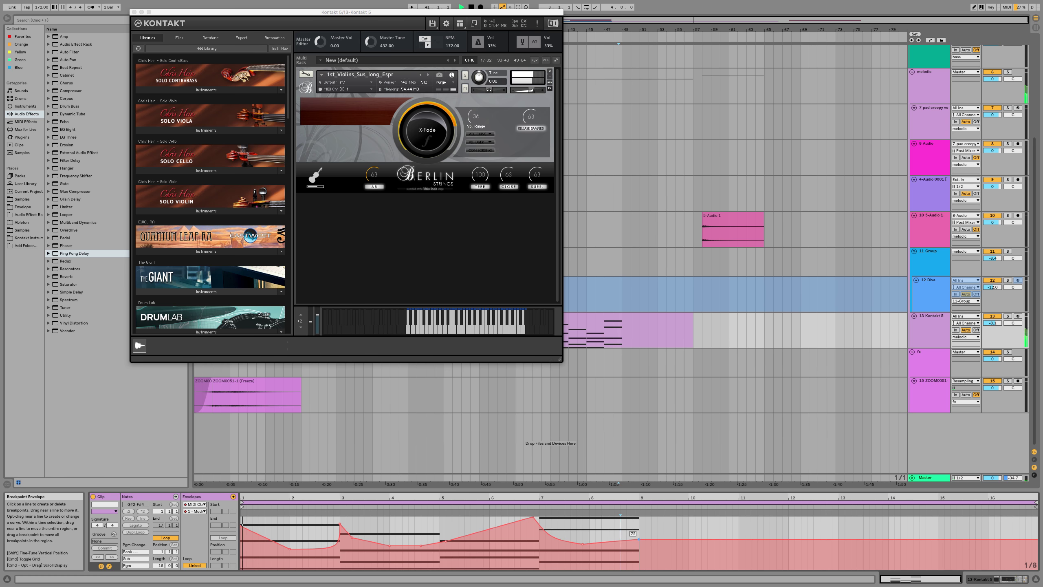
left_click(581, 542)
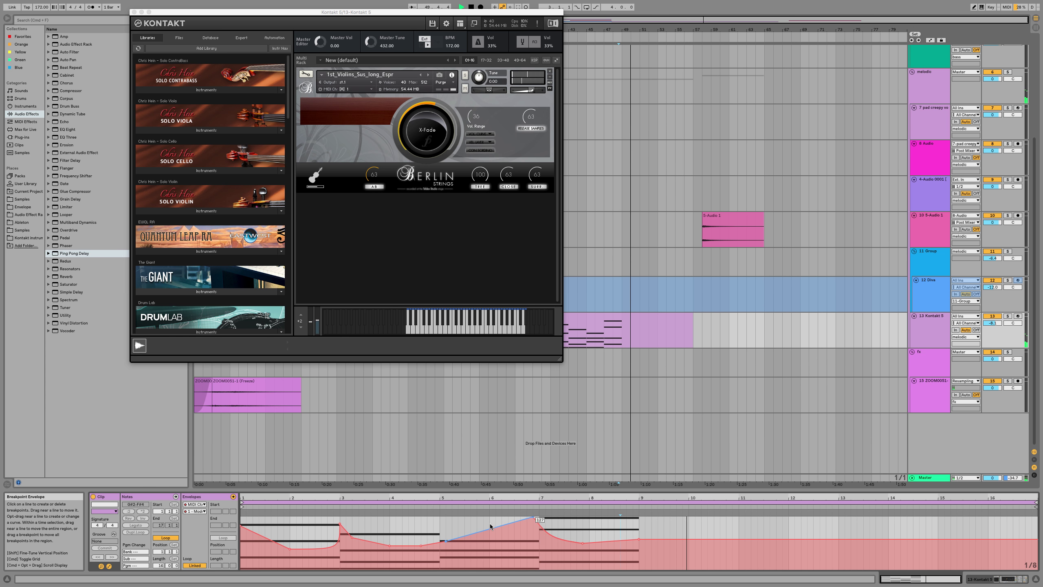
left_click(311, 326)
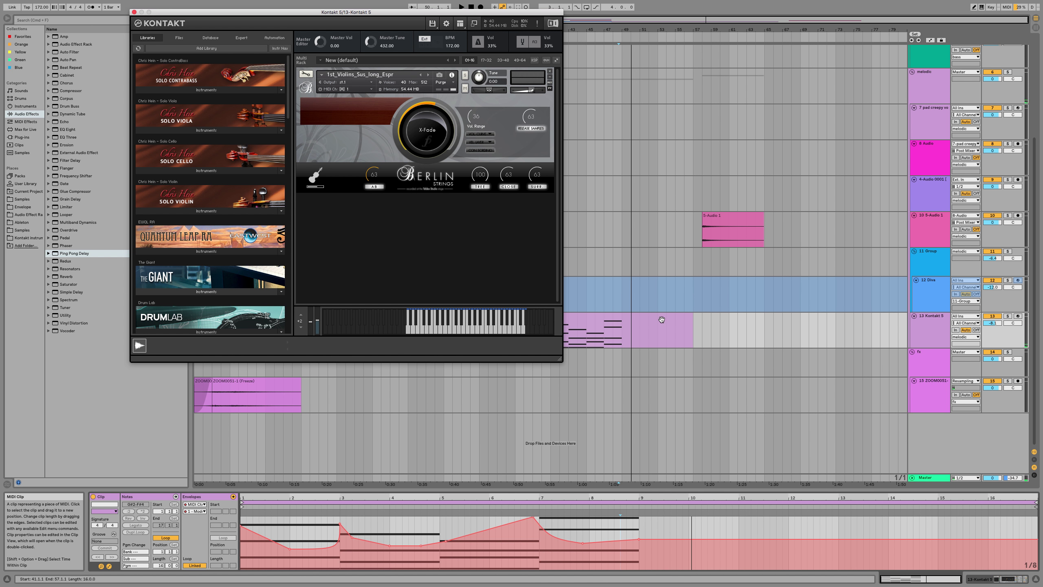
Step: Return to the arrangement and save the Live Set under a new name in the self serving bias 1 Project folder
left_click(594, 236)
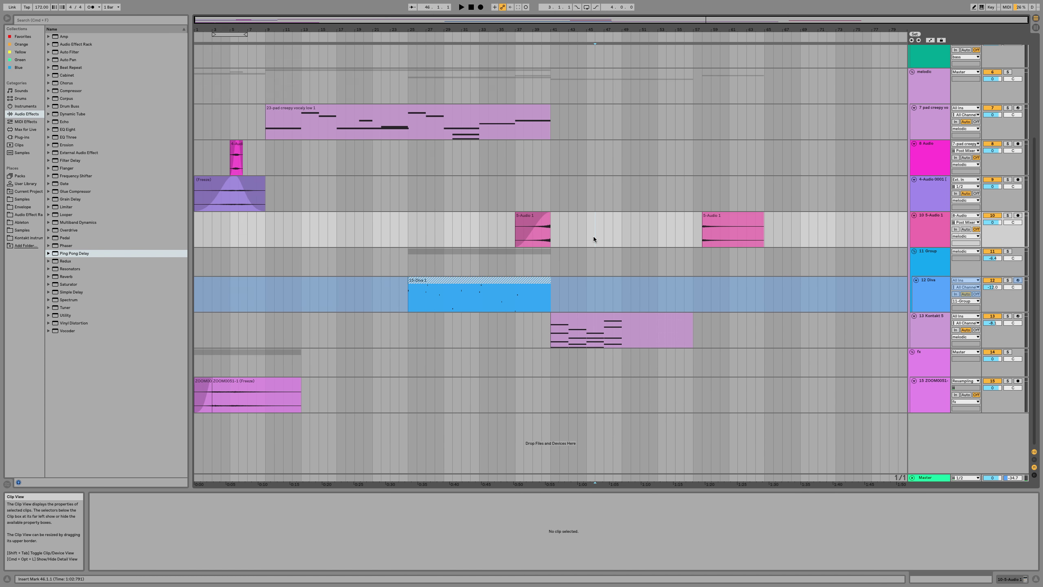
left_click(583, 260)
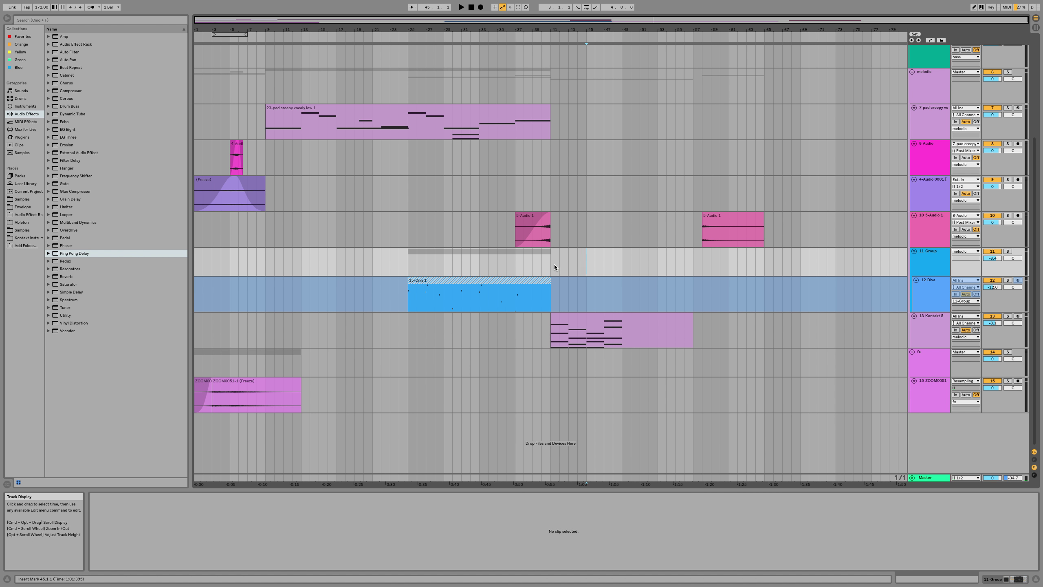
key("super+shift+s")
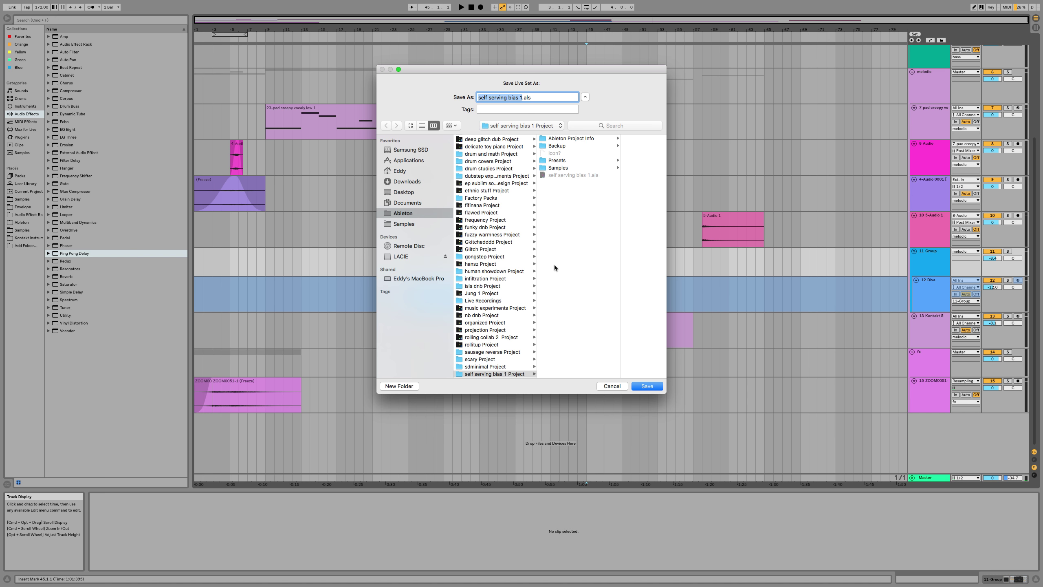
key("Return")
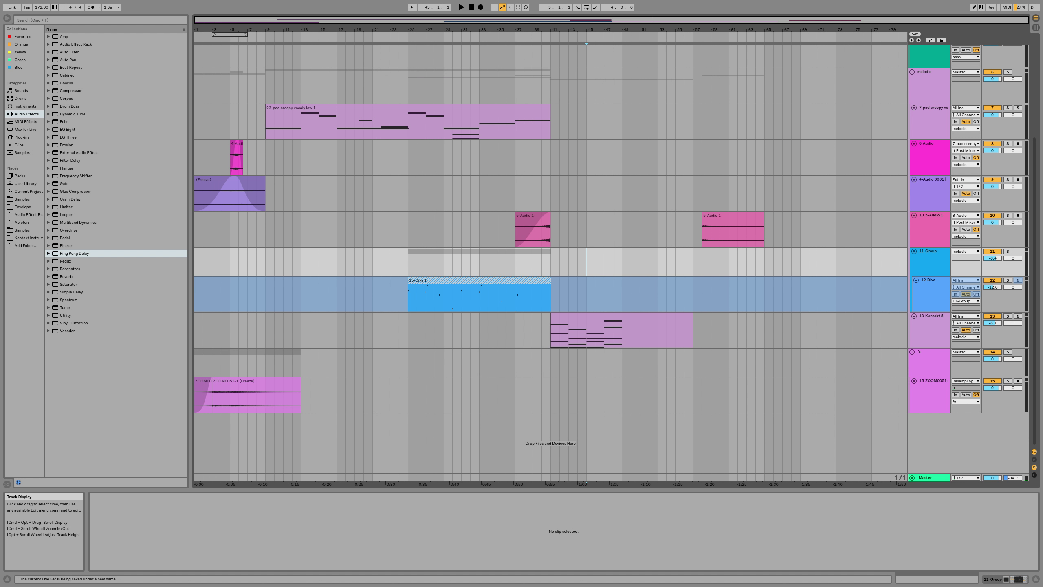